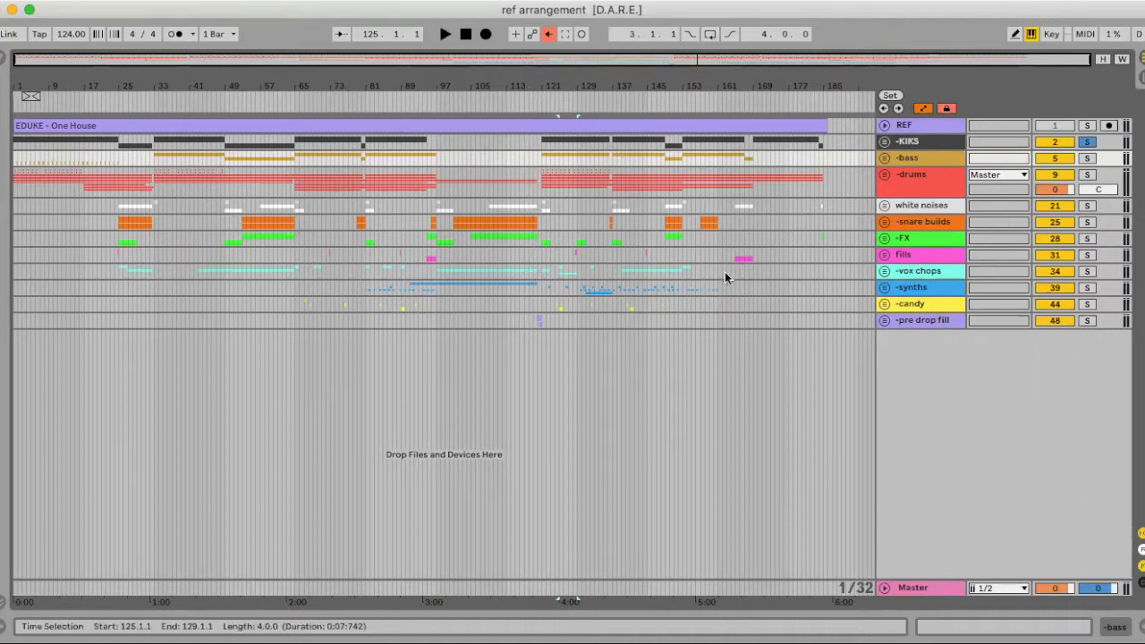
Inspect and audition the fill track's EQ Eight frequency-sweep automation around bar 120
left_click(886, 320)
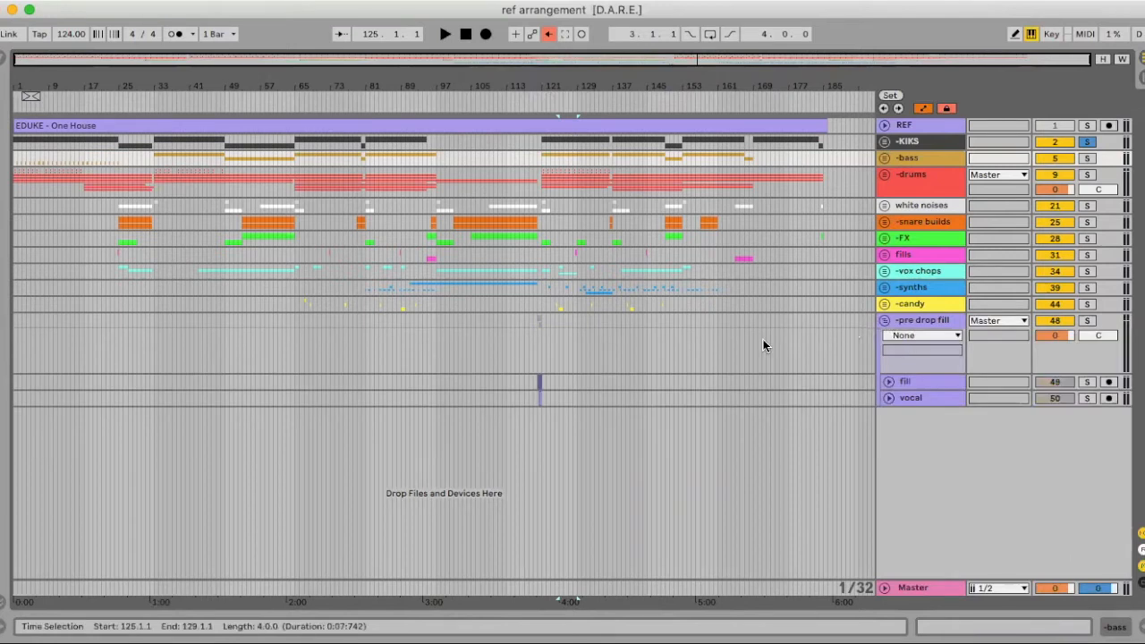
left_click_drag(540, 84, 540, 144)
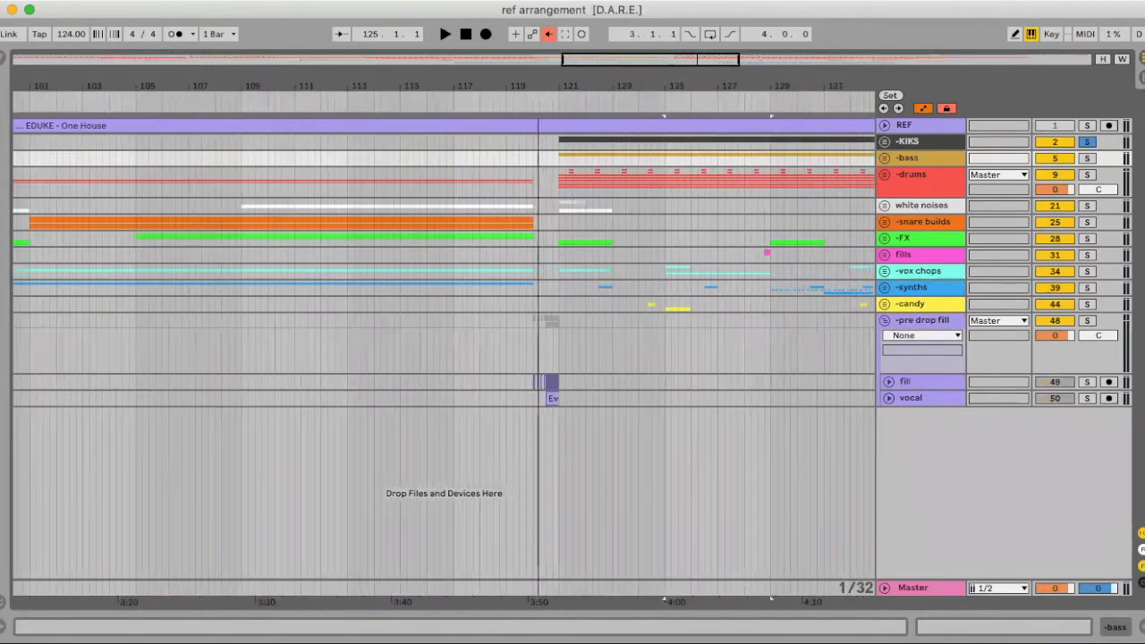
left_click(519, 387)
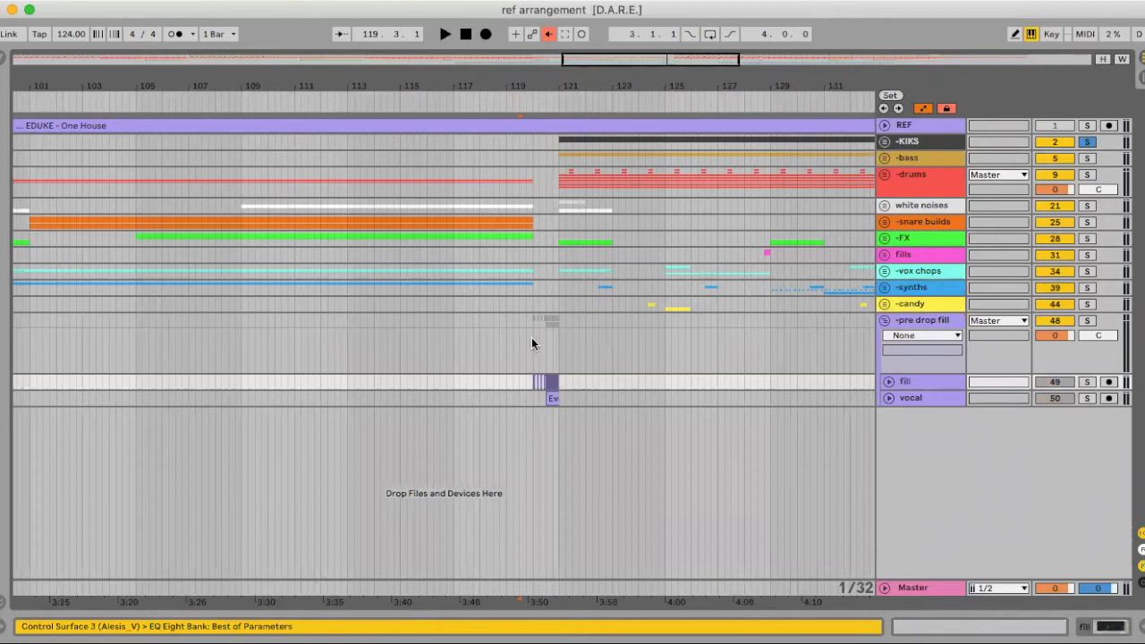
left_click(888, 397)
left_click_drag(546, 86, 549, 165)
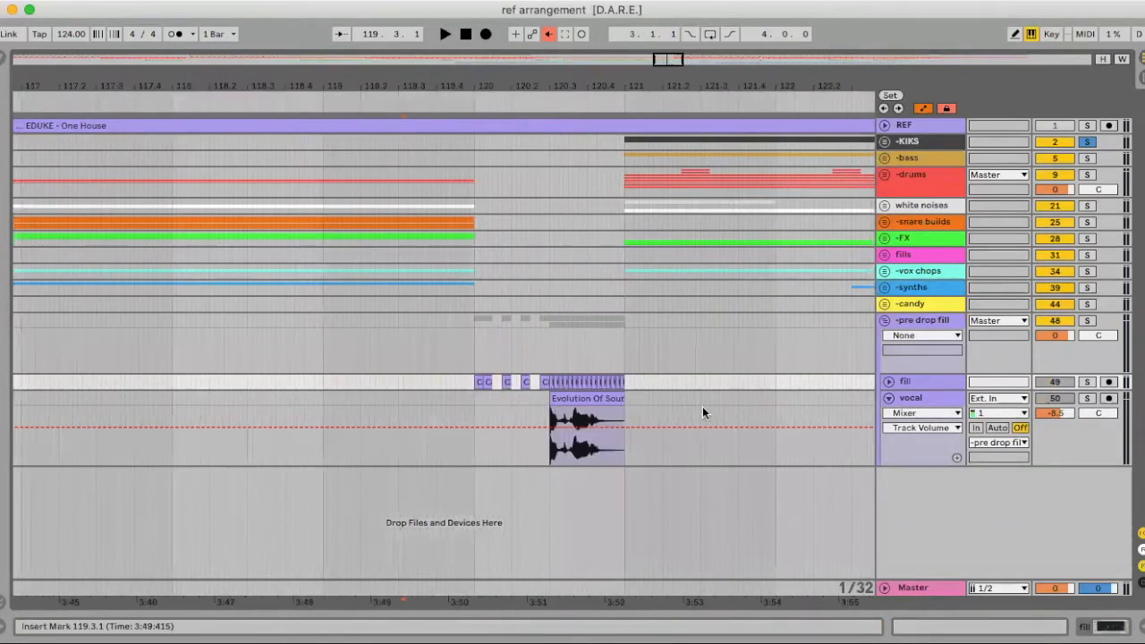
left_click(887, 383)
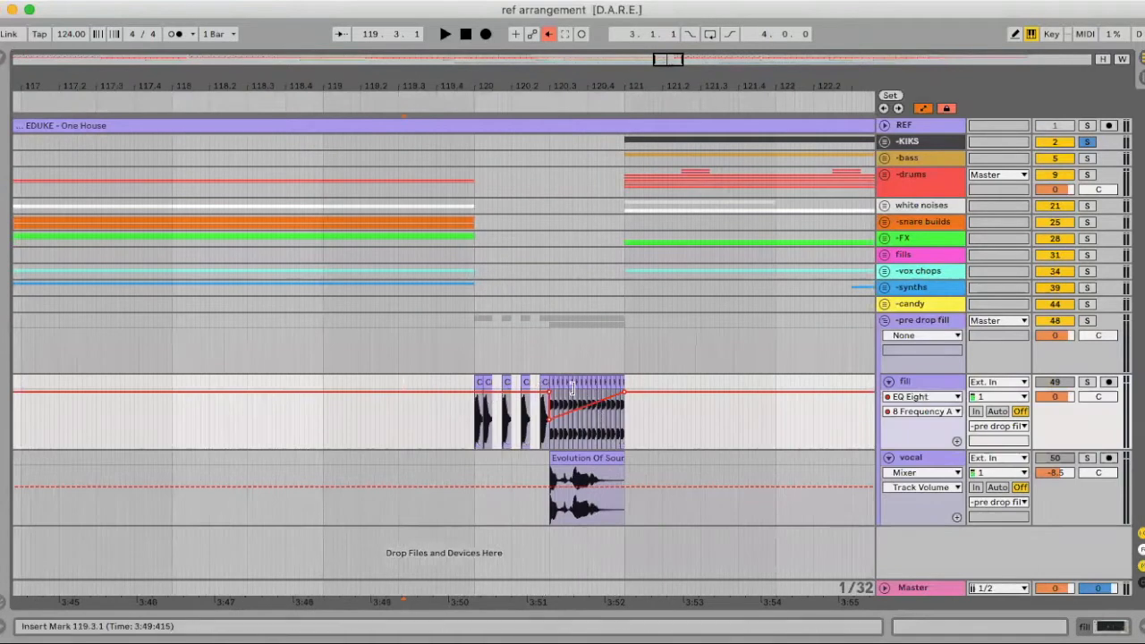
scroll(626, 404, "left", 1)
double_click(934, 381)
scroll(645, 345, "down", 5)
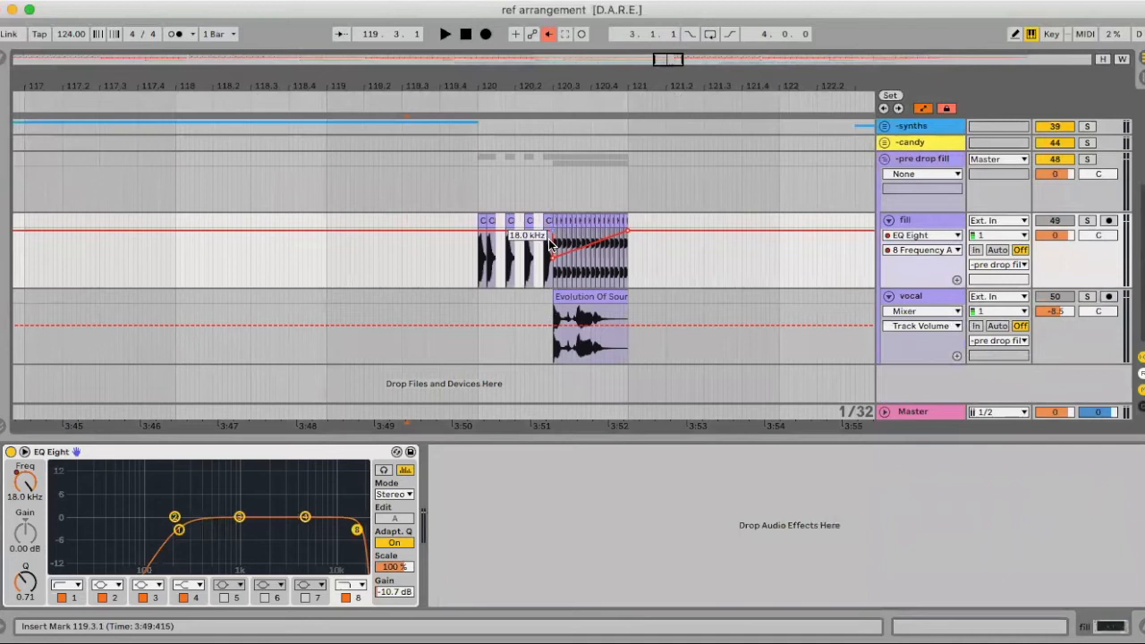
left_click(398, 259)
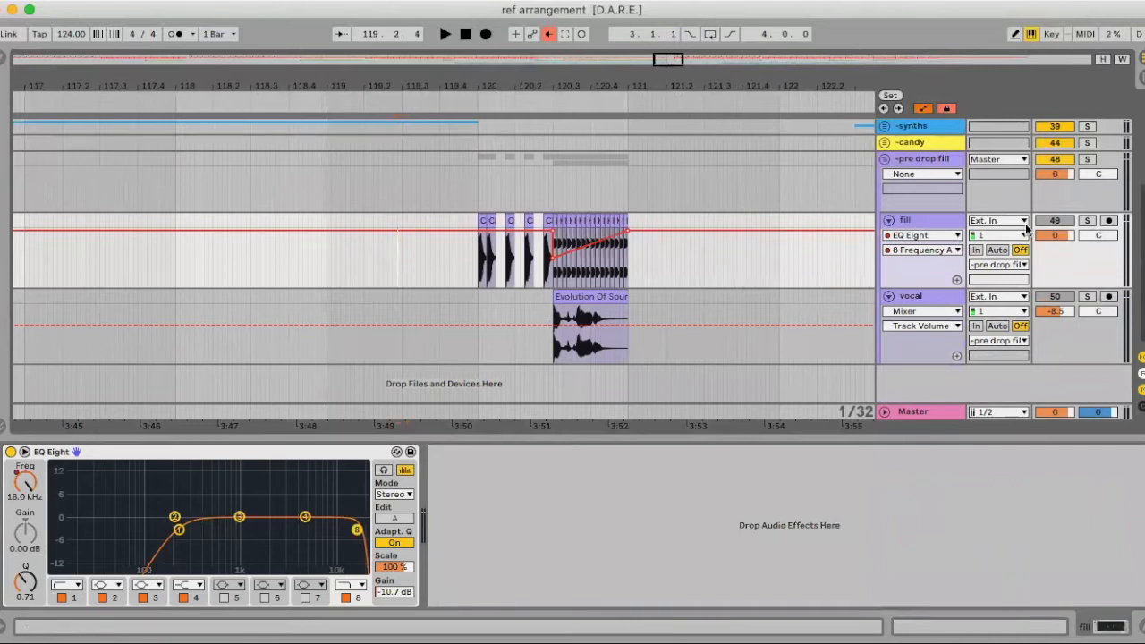
key("space")
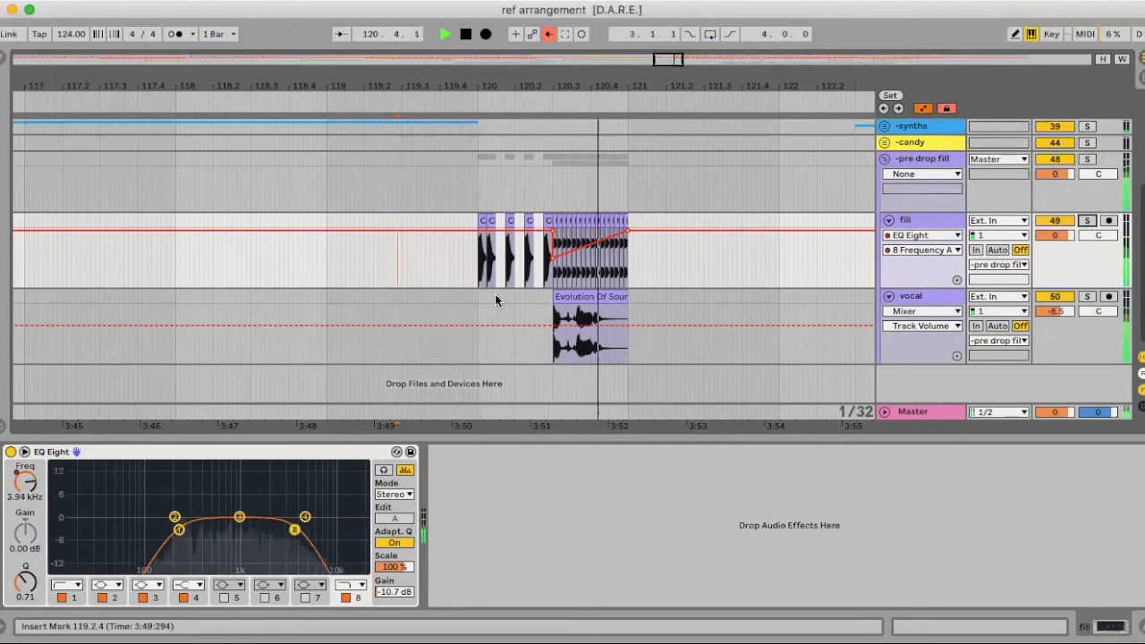
key("space")
Hide the device panel, fold the vocal, fill and pre drop fill tracks, and zoom out
left_click(1142, 626)
left_click(890, 458)
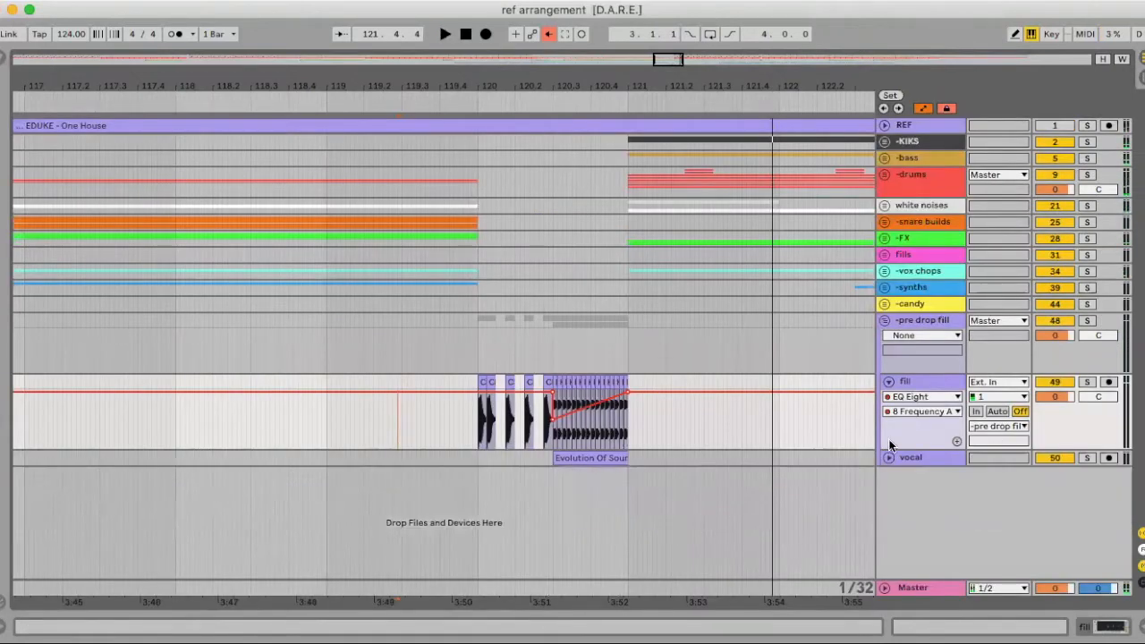
left_click(888, 382)
left_click(884, 321)
left_click(409, 153)
key("minus")
key("minus")
key("minus")
scroll(440, 229, "left", 1)
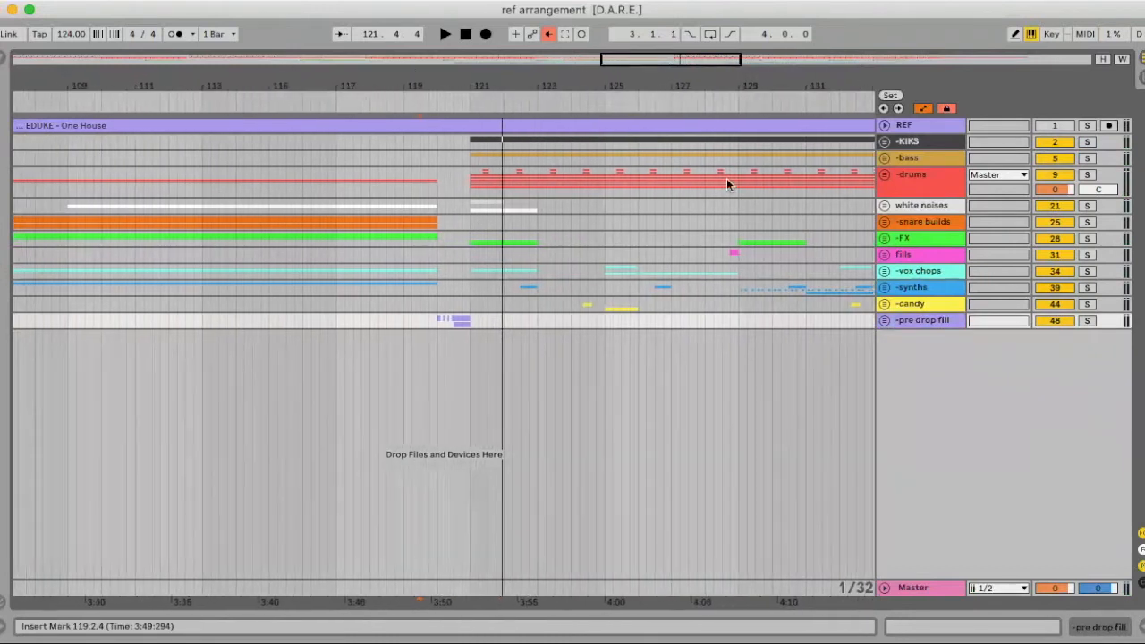
Solo the KIKS group and play it, then set the arrangement to a fixed 4-bar grid
left_click(901, 142)
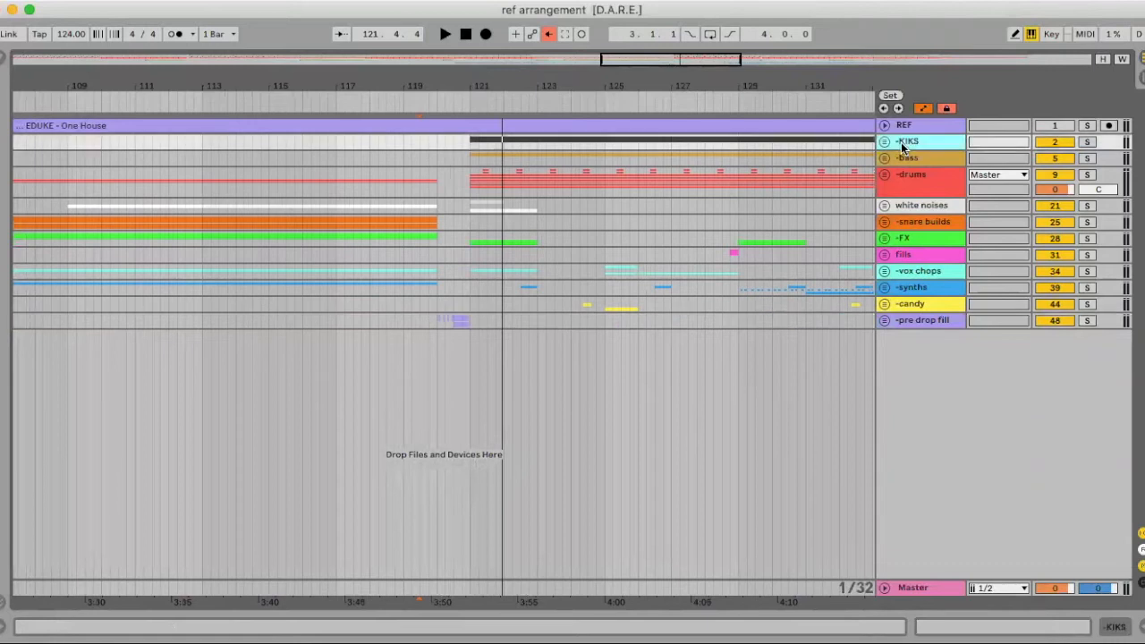
key("Tab")
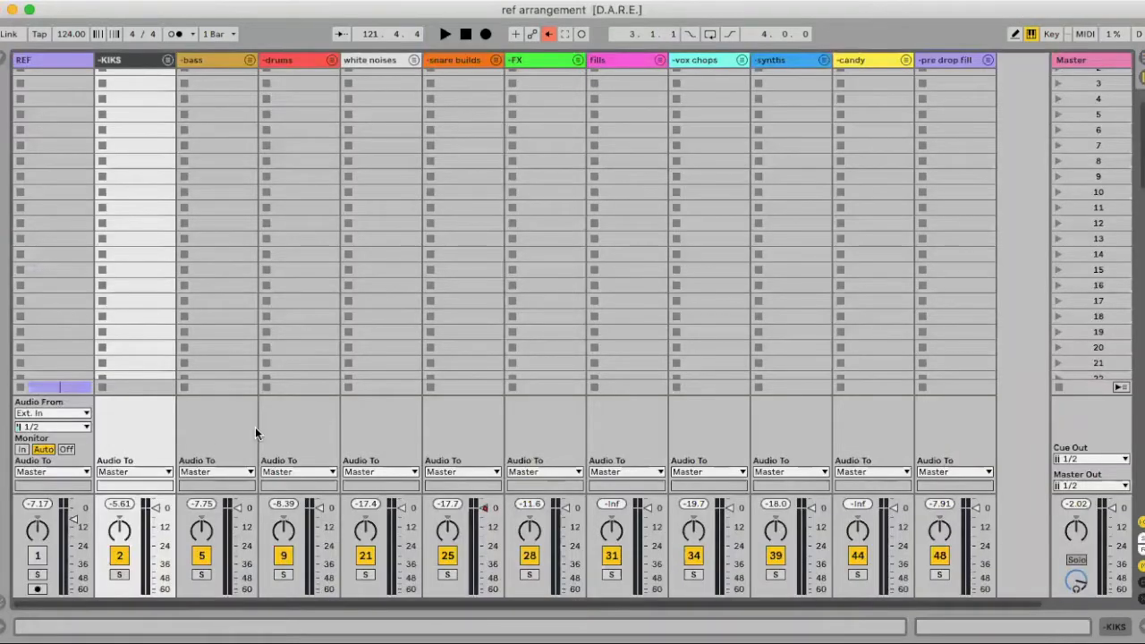
key("Tab")
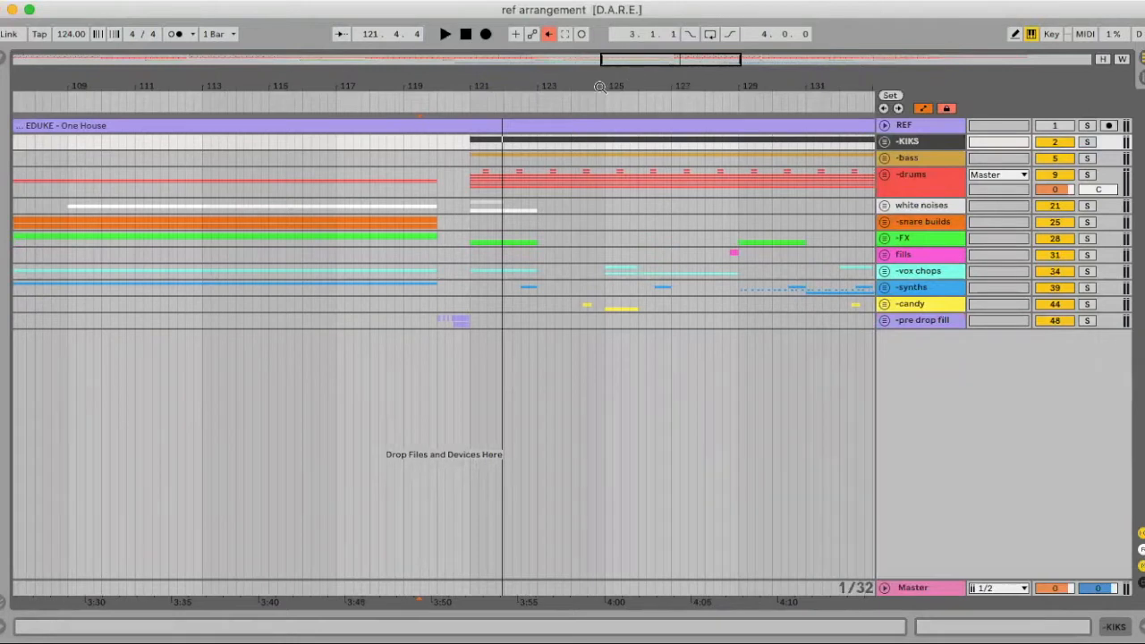
left_click_drag(600, 88, 600, 49)
key("Tab")
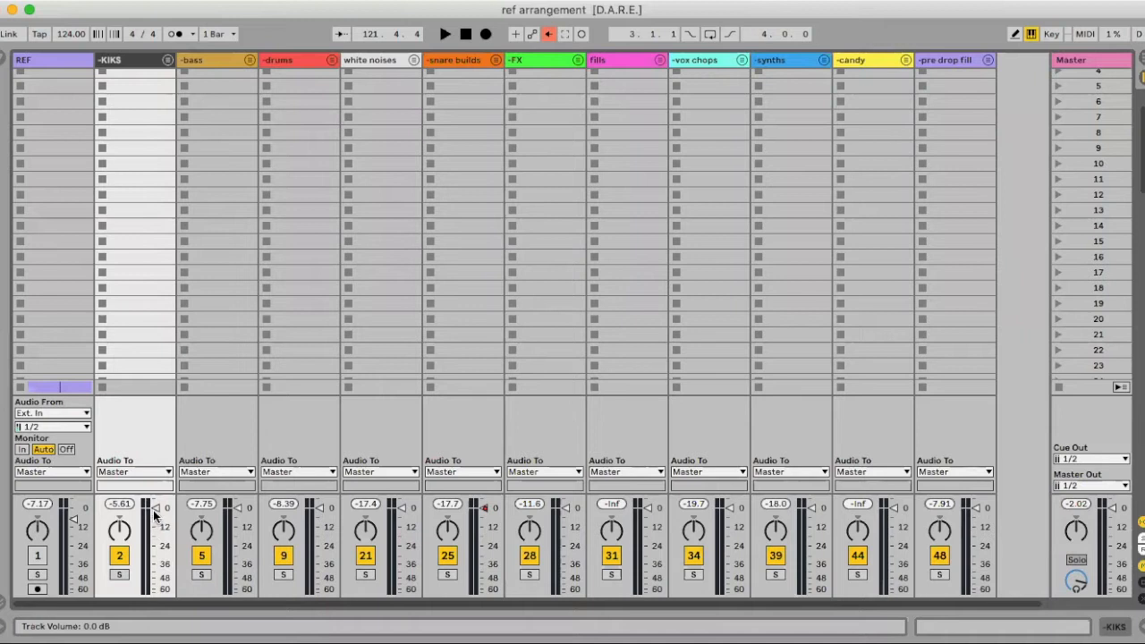
left_click(120, 575)
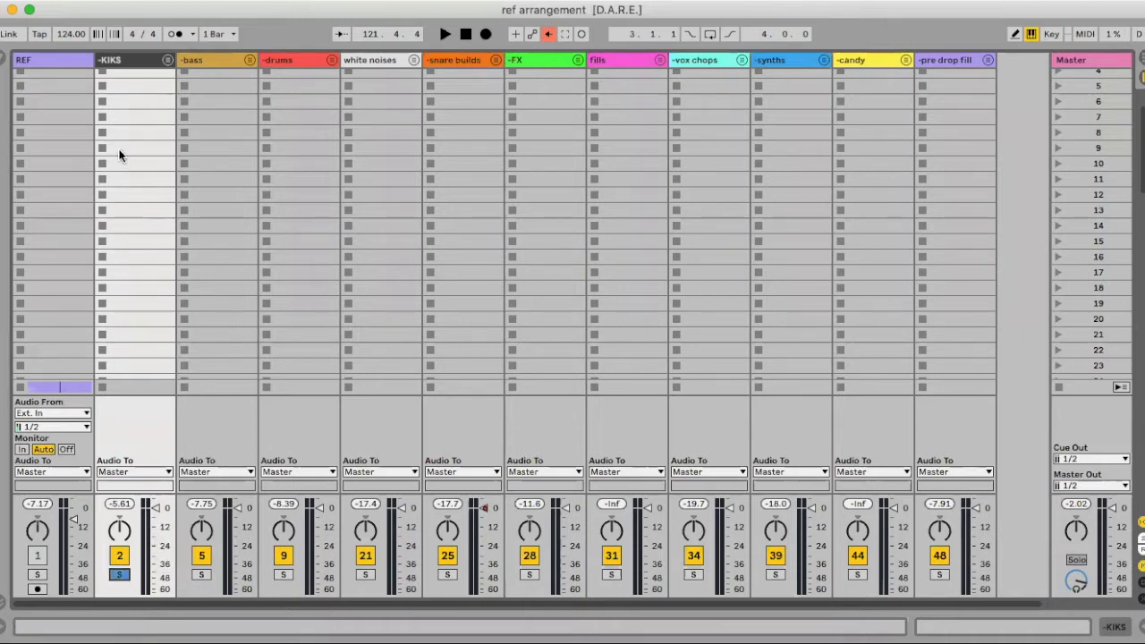
scroll(239, 472, "right", 1)
key("space")
key("space")
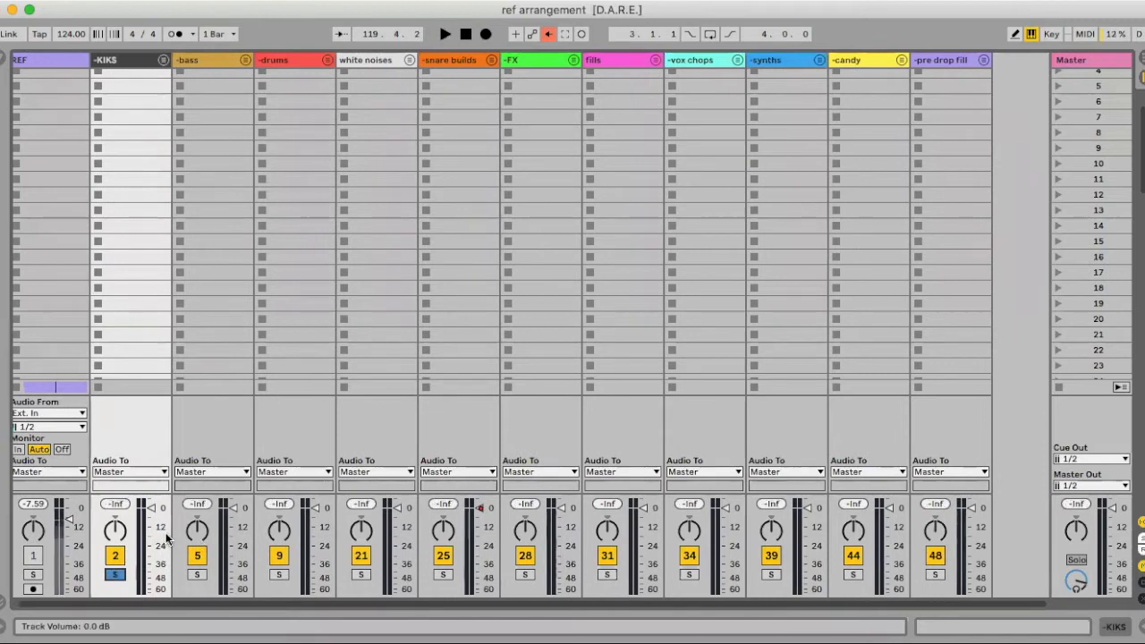
key("Tab")
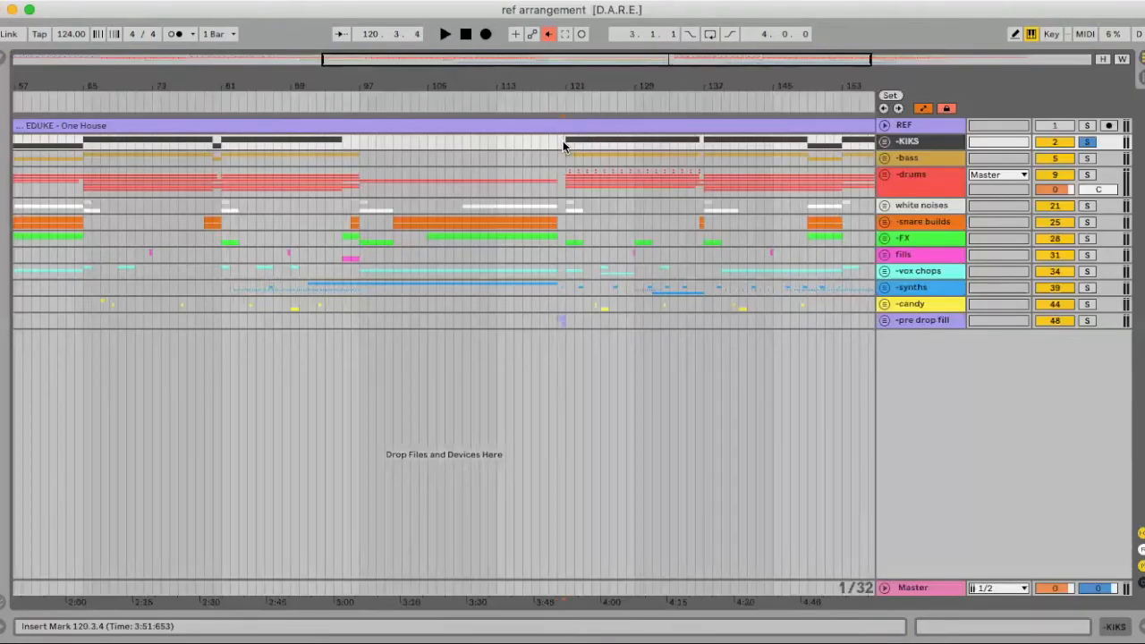
right_click(592, 372)
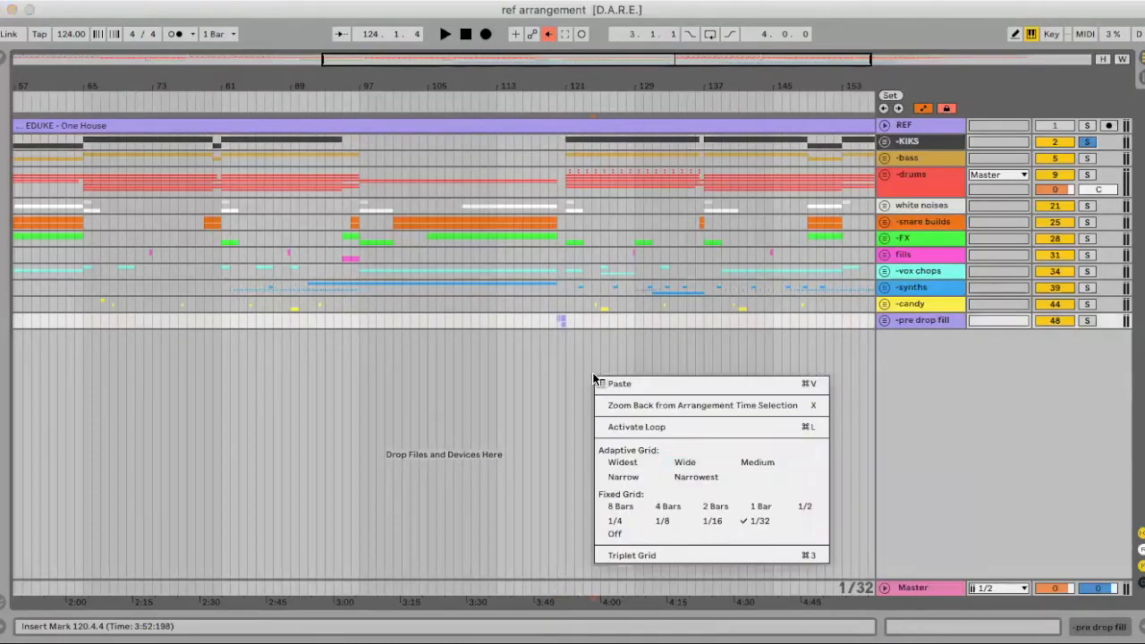
left_click(667, 506)
Play the KIKS track from Session view and bring up the bass group's device chain
left_click(563, 145)
key("Tab")
key("space")
key("space")
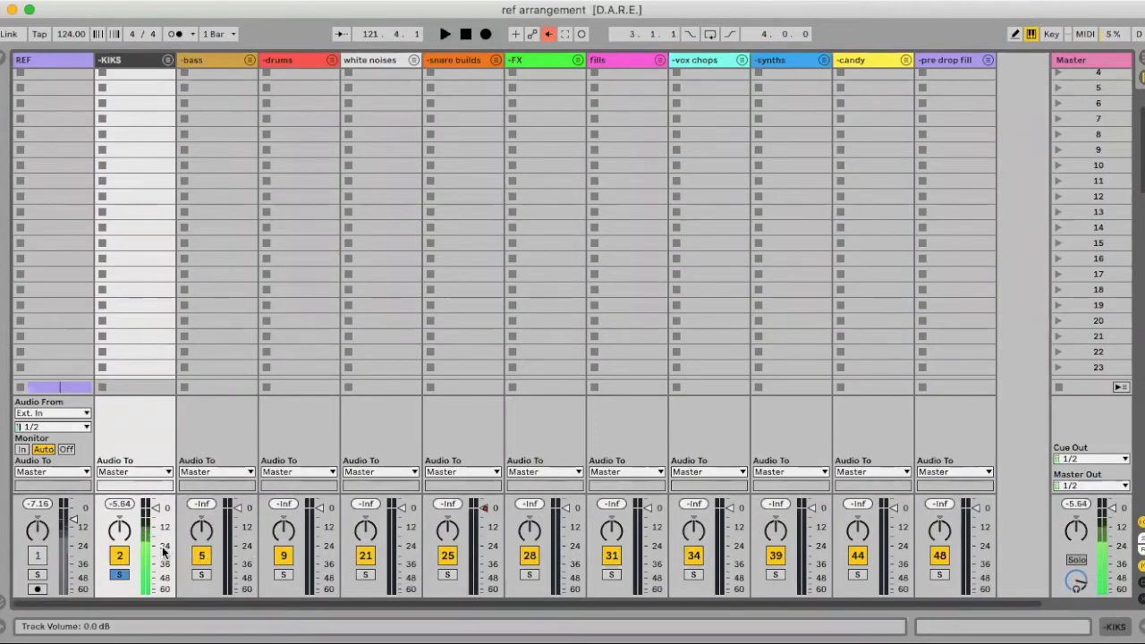
double_click(200, 59)
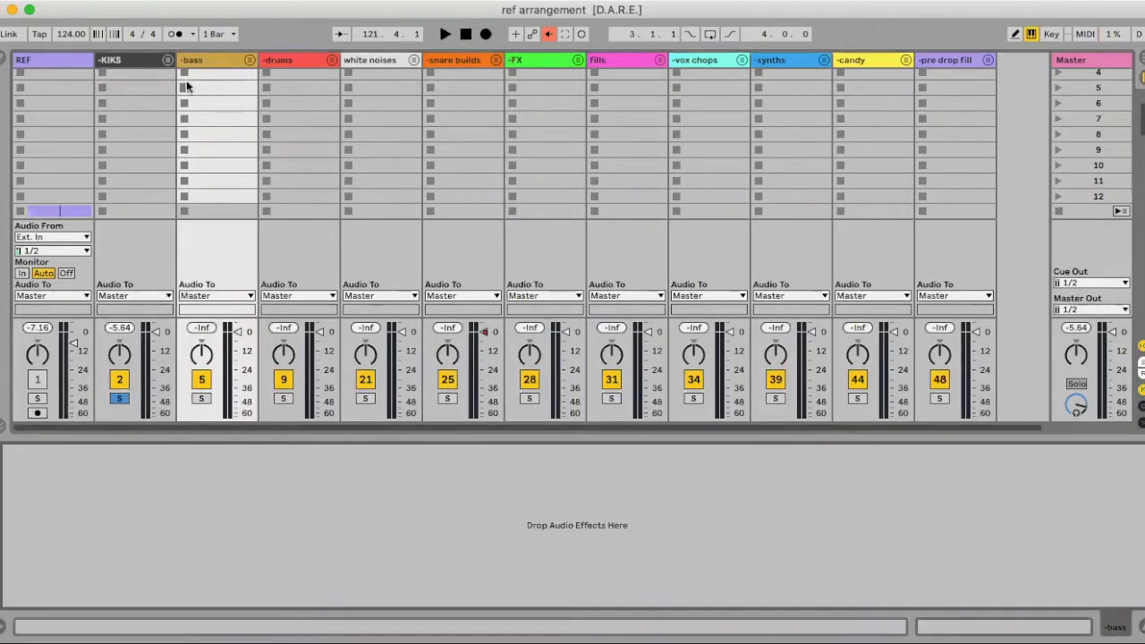
key("Tab")
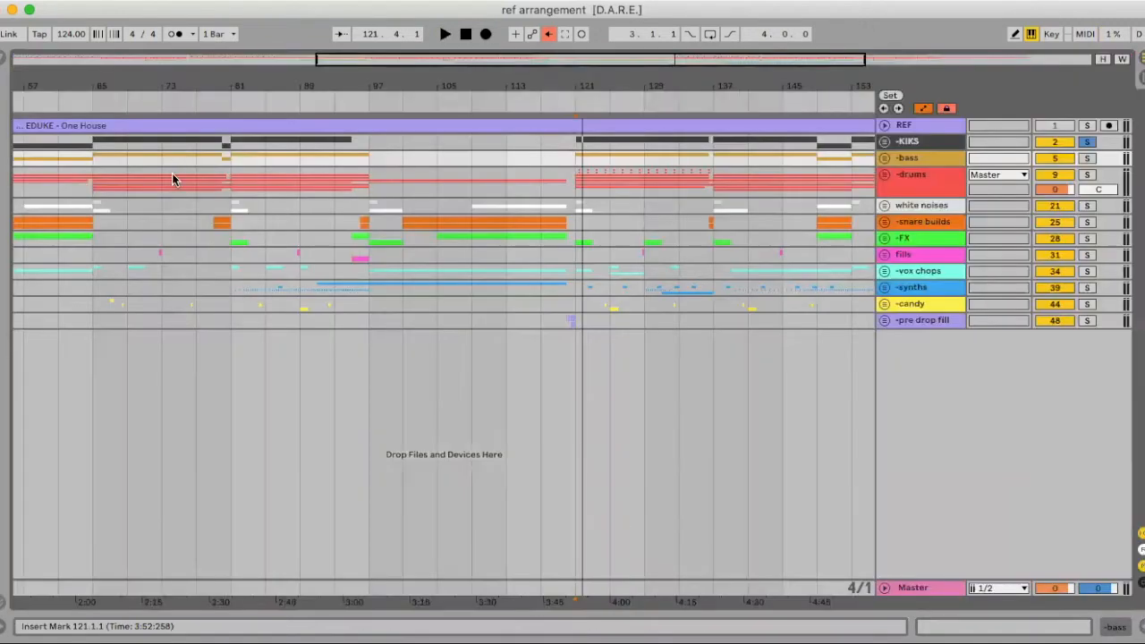
Unfold the bass group and show the -Bass track's device chain with LFOTool
left_click(884, 158)
double_click(917, 221)
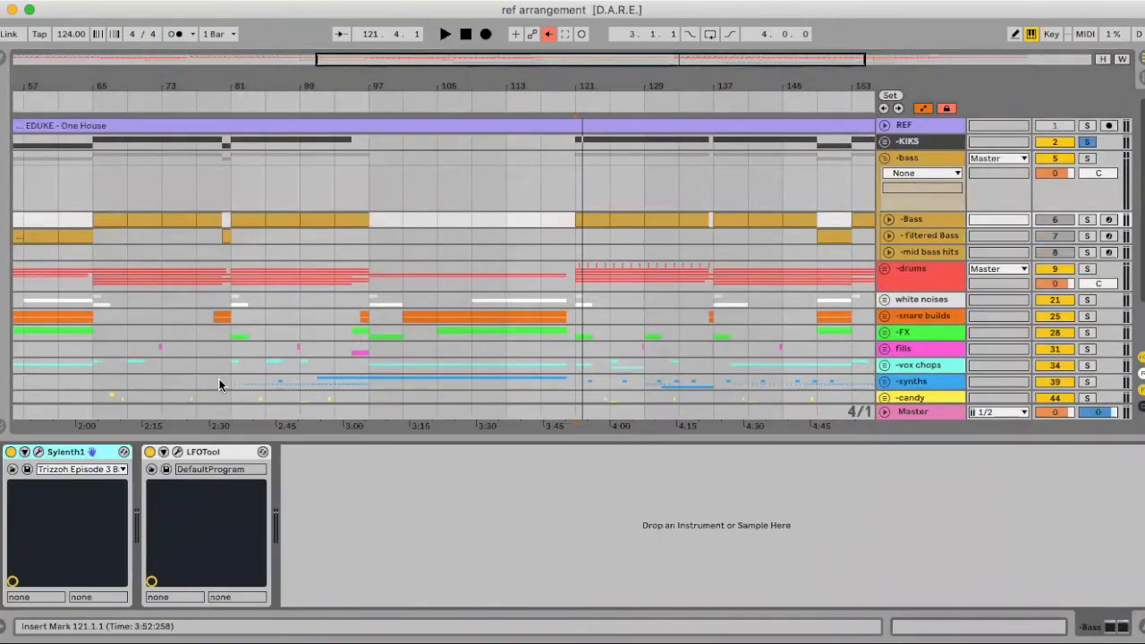
left_click(177, 452)
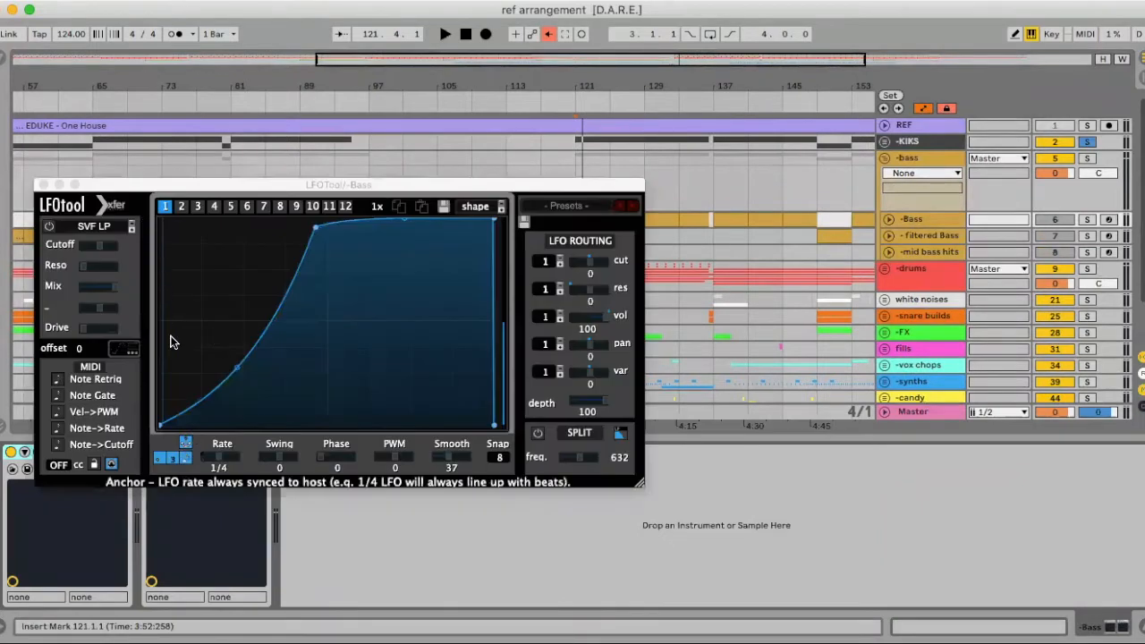
left_click(43, 184)
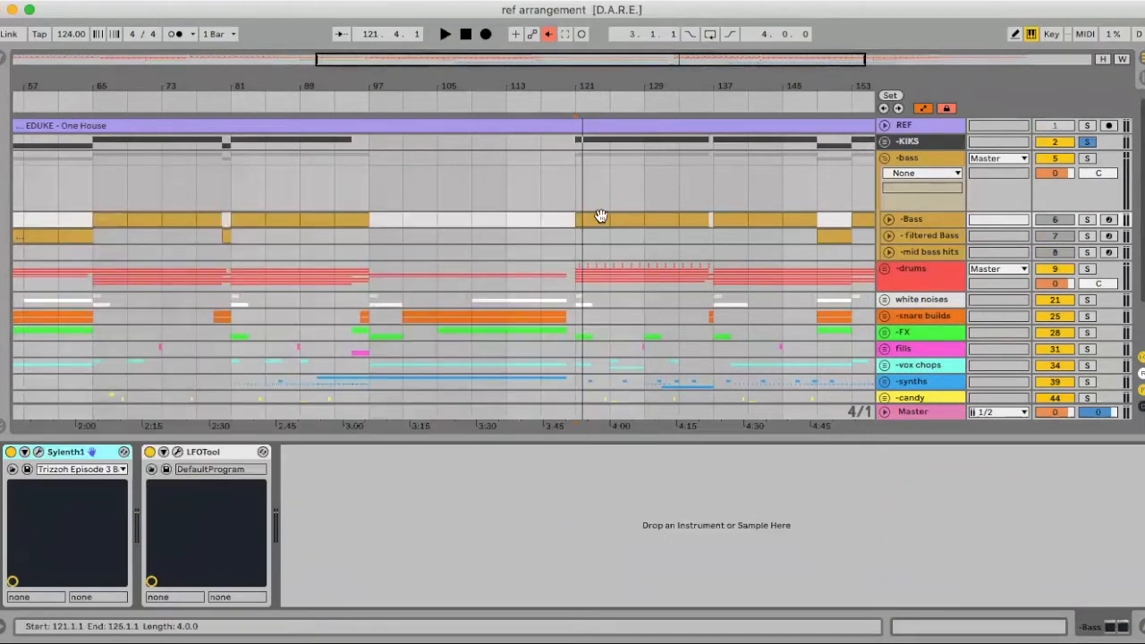
Unfold KIKS and zoom the arrangement onto the kicks around bar 121
left_click_drag(602, 84, 602, 143)
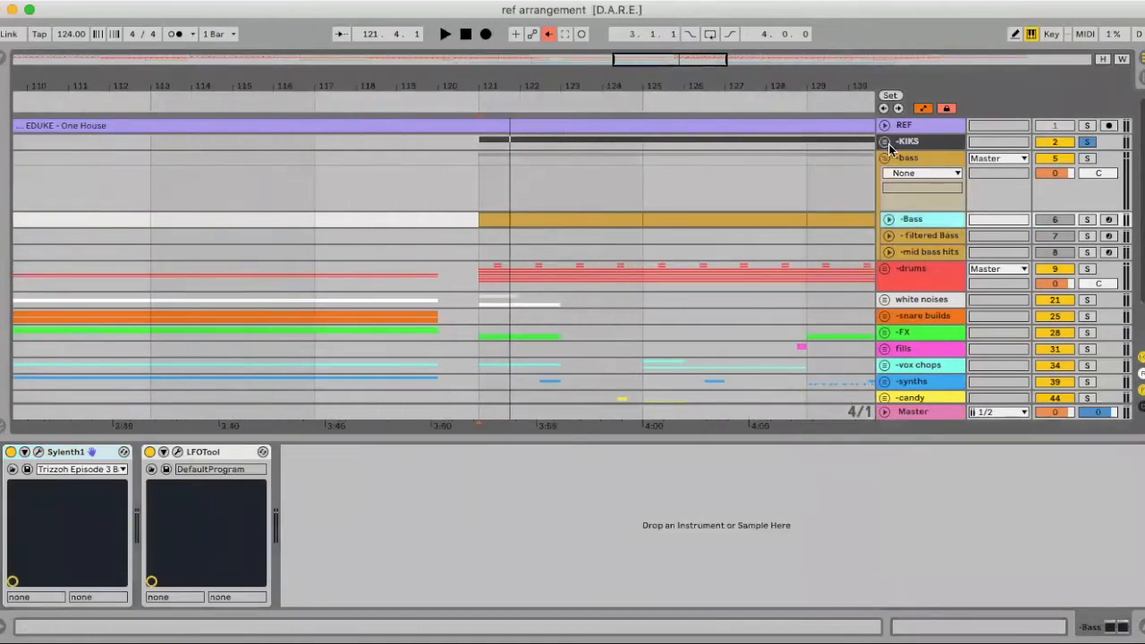
left_click(886, 142)
left_click_drag(491, 85, 460, 203)
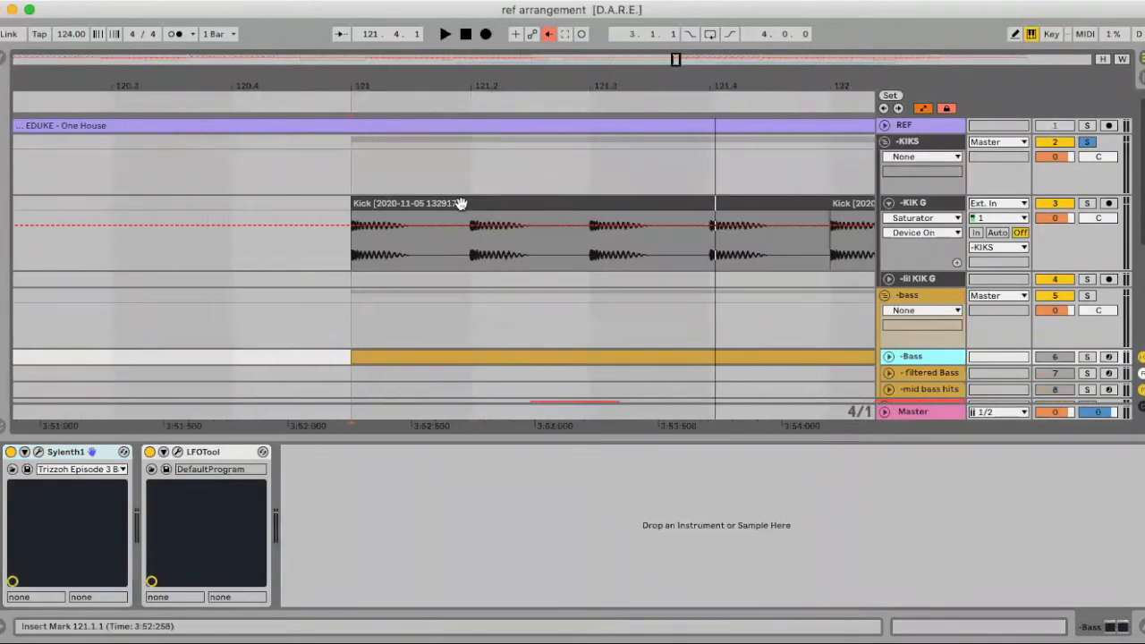
left_click_drag(352, 93, 353, 131)
left_click_drag(364, 81, 363, 20)
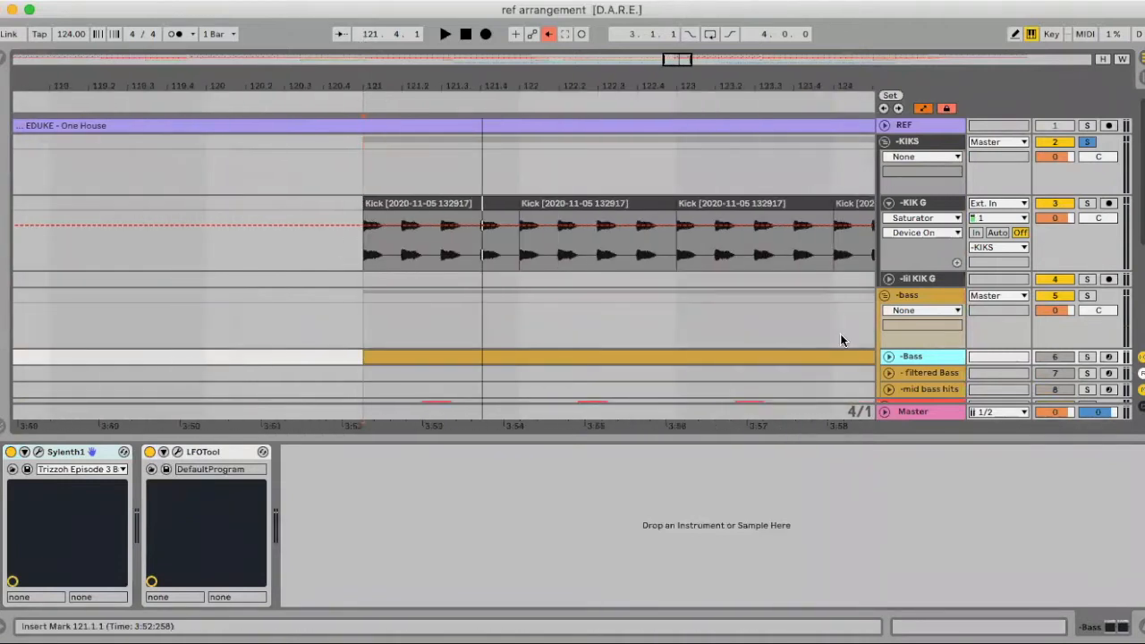
Compare LFOTool's ducking curve against the kick hits at bar 121, then close LFOTool
left_click(177, 452)
scroll(471, 116, "down", 3)
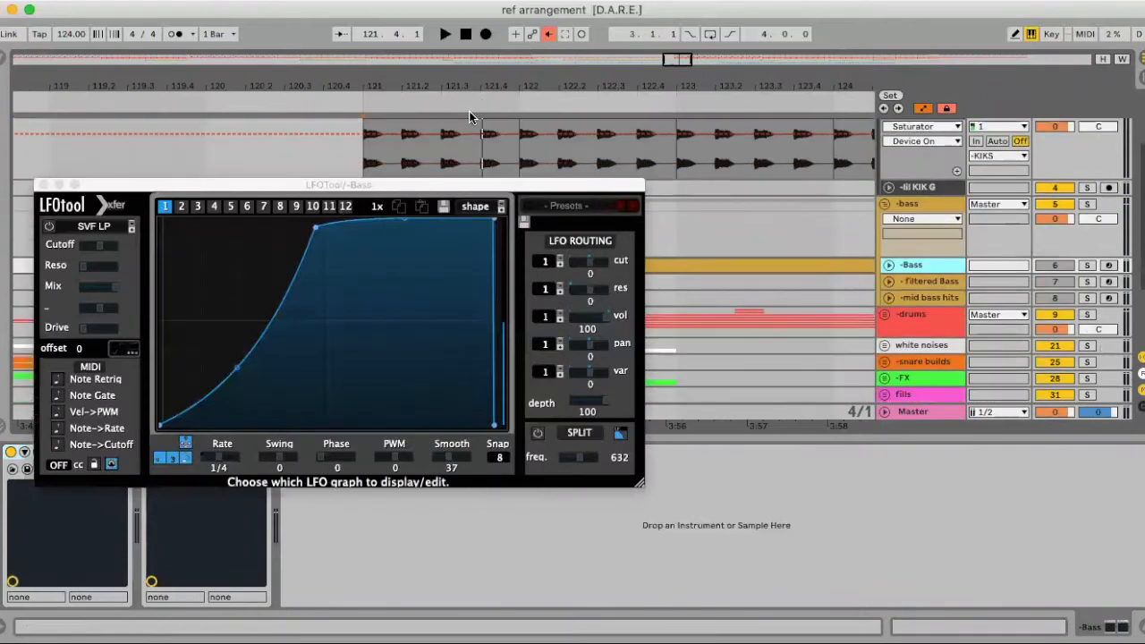
scroll(436, 146, "right", 2)
scroll(430, 147, "down", 2)
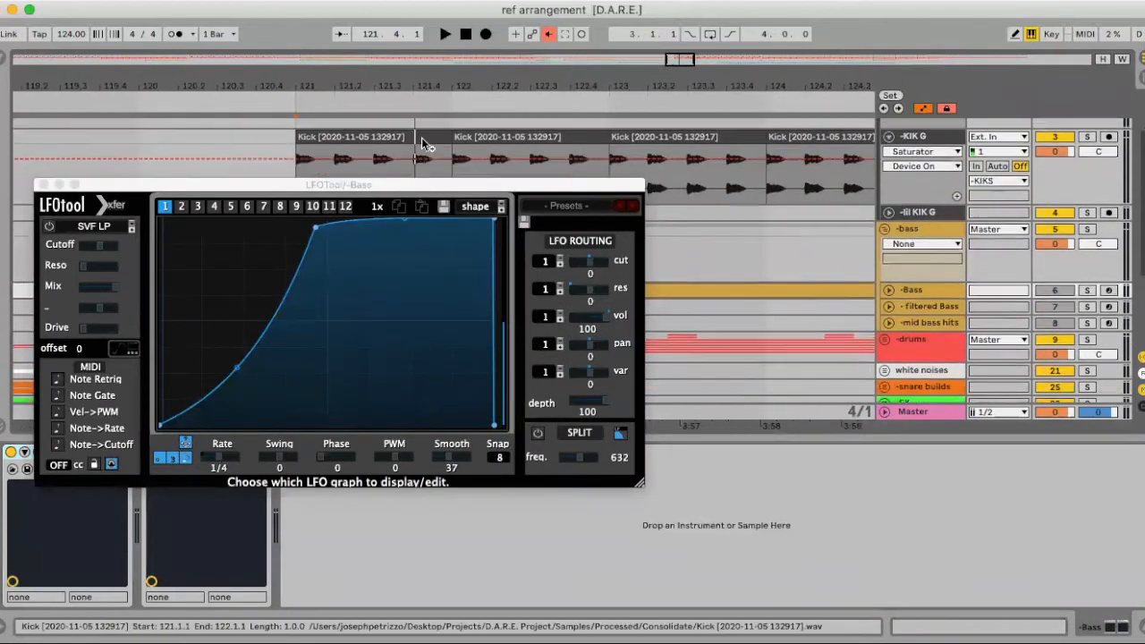
scroll(427, 143, "right", 1)
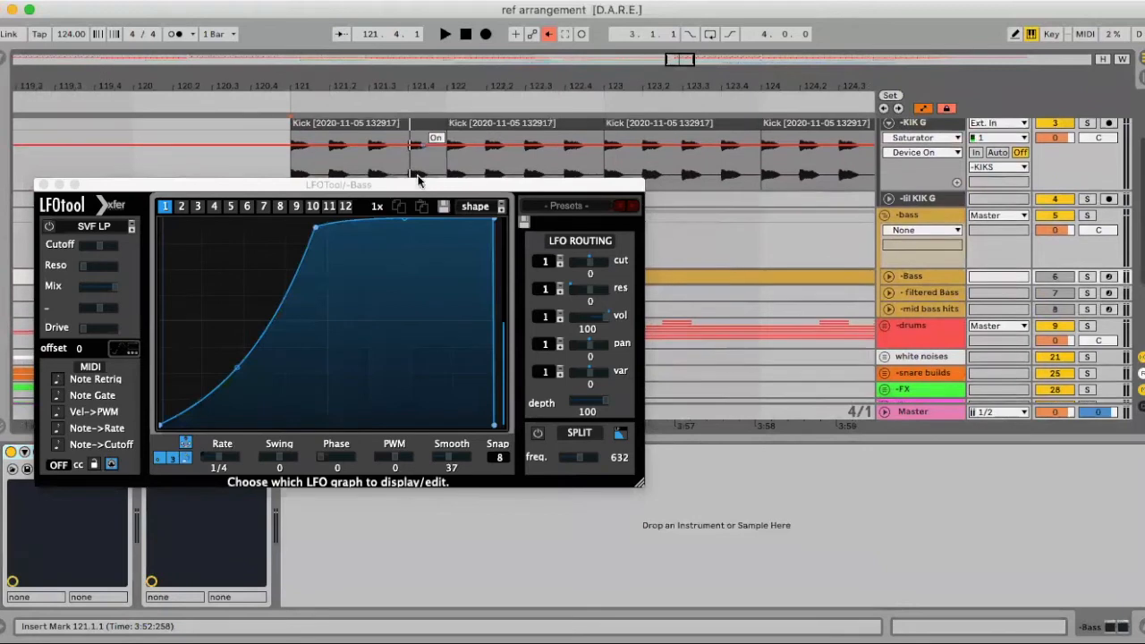
left_click_drag(416, 184, 448, 227)
left_click_drag(376, 84, 420, 134)
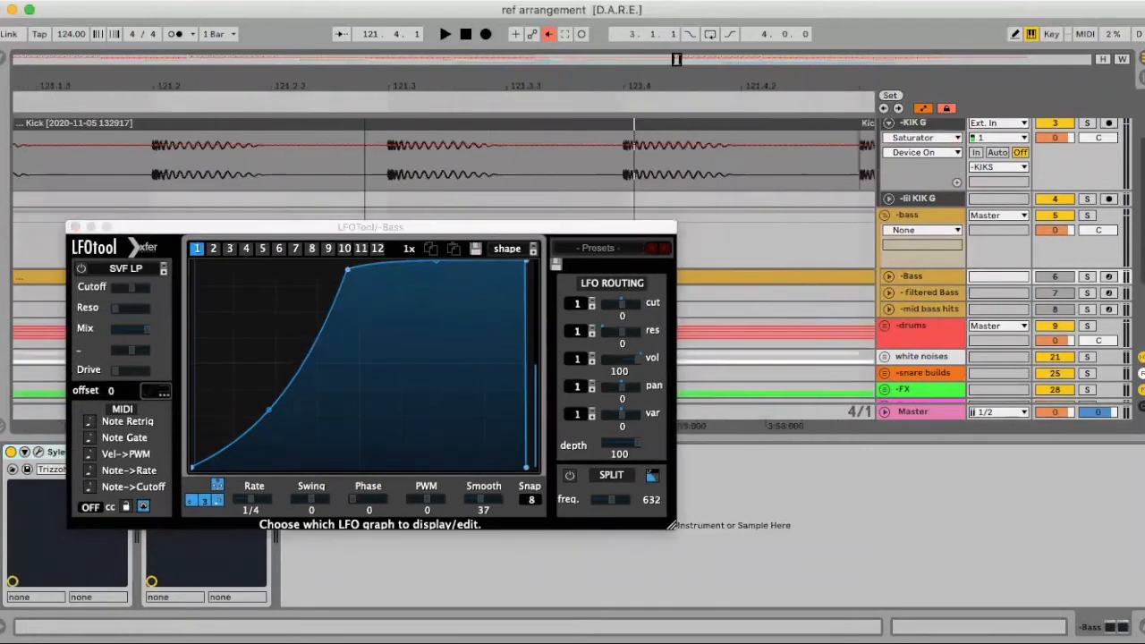
left_click_drag(407, 224, 551, 199)
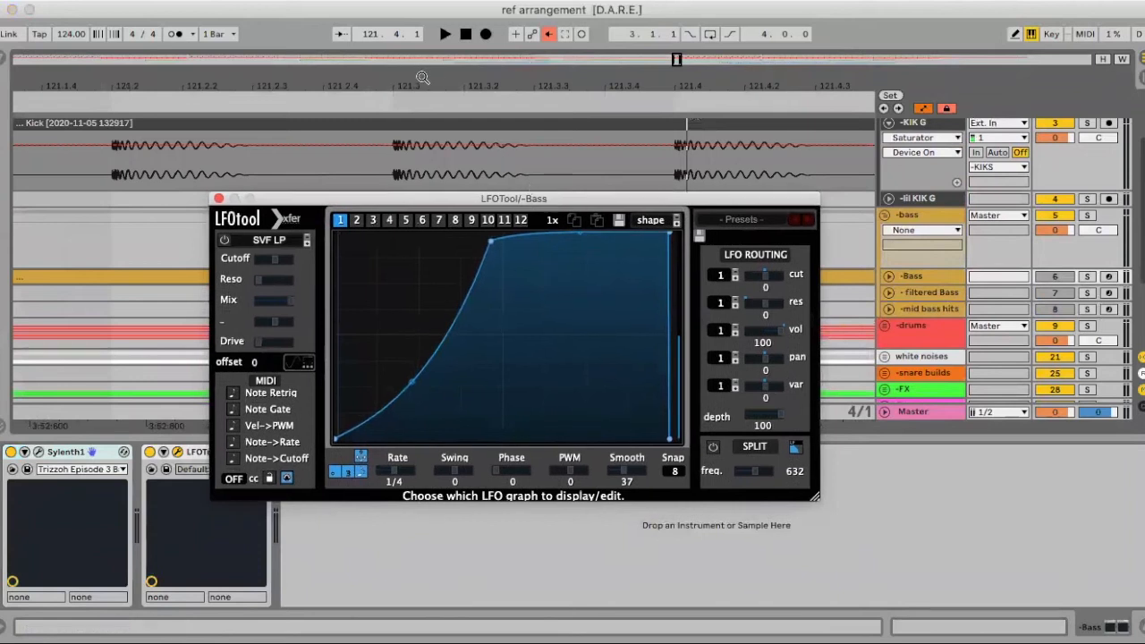
left_click_drag(422, 84, 424, 121)
left_click_drag(497, 196, 567, 196)
left_click_drag(478, 87, 478, 75)
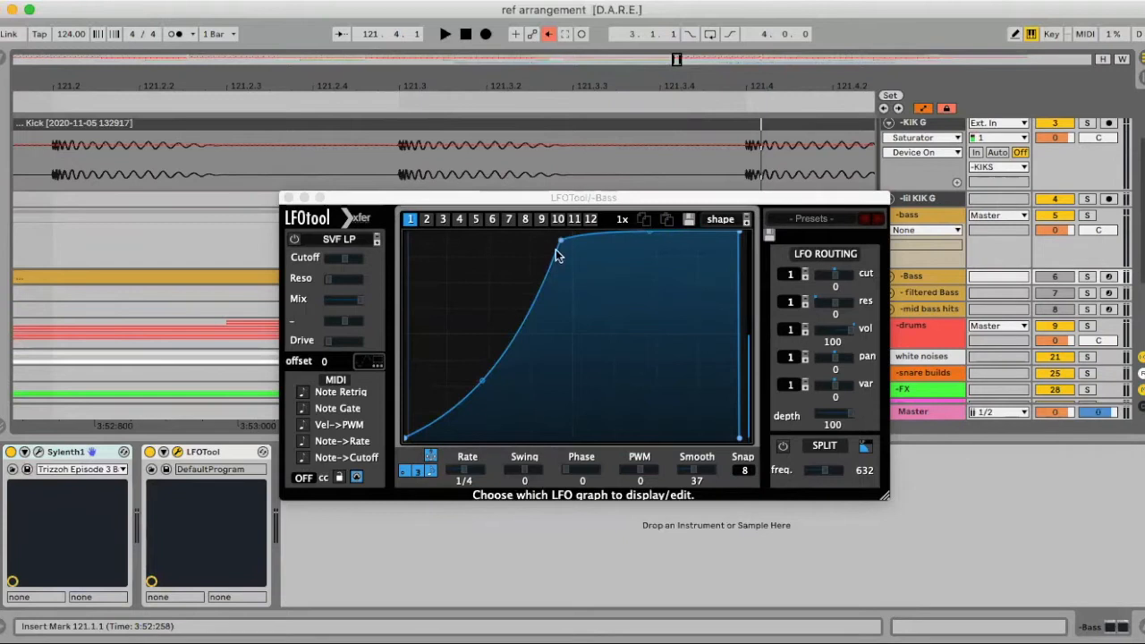
left_click(288, 196)
Fold -bass and KIK G, then unfold -bass to check the -Bass track's automation
left_click_drag(299, 85, 299, 69)
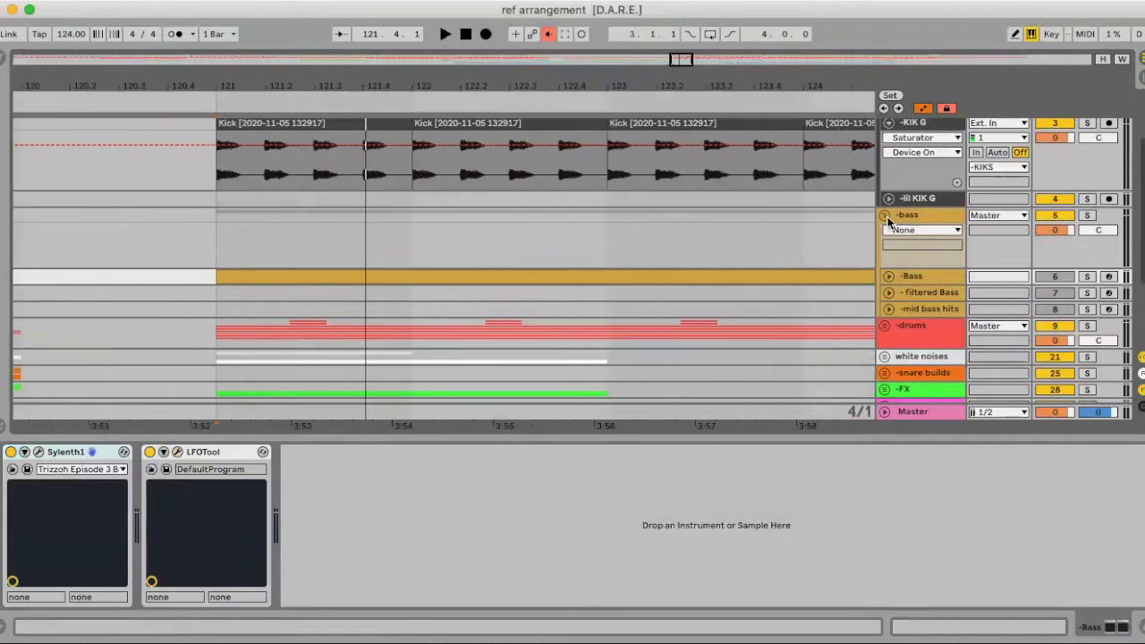
left_click(884, 218)
left_click(888, 124)
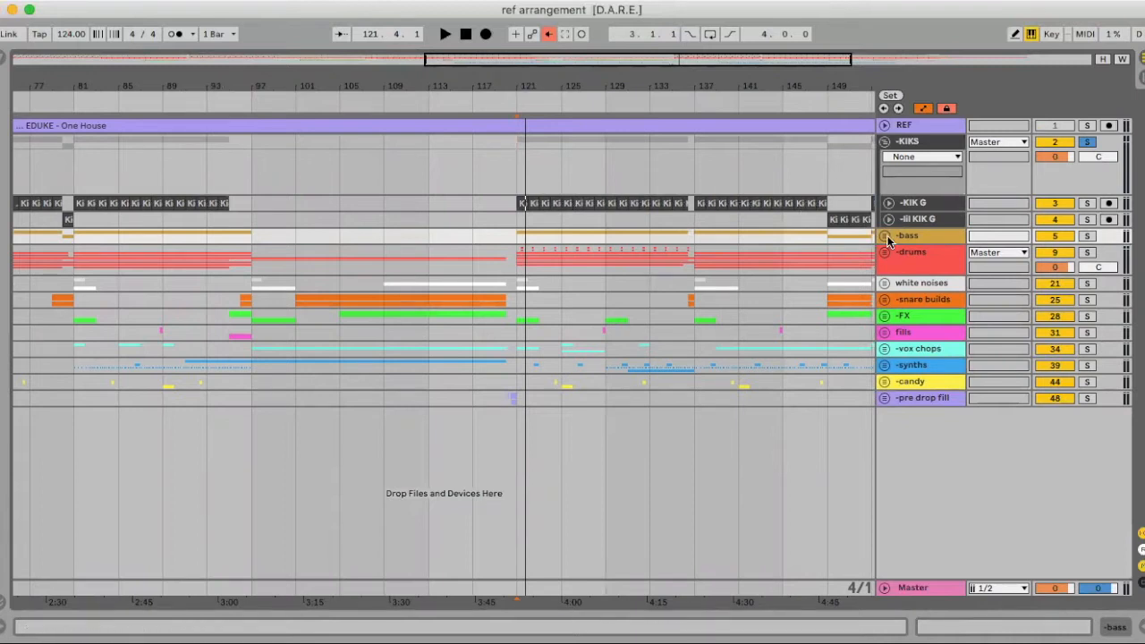
left_click(884, 237)
left_click(889, 297)
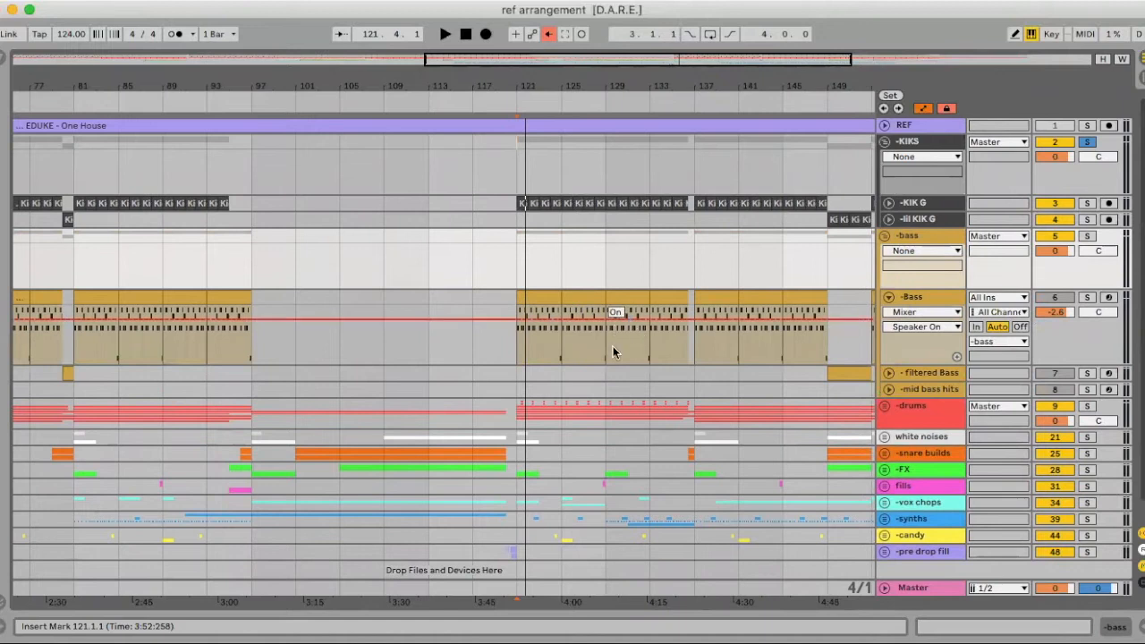
left_click(889, 297)
Select the filtered bass clip at bar 149 and view its EQ Eight, then hide it
scroll(827, 315, "right", 5)
scroll(776, 322, "right", 3)
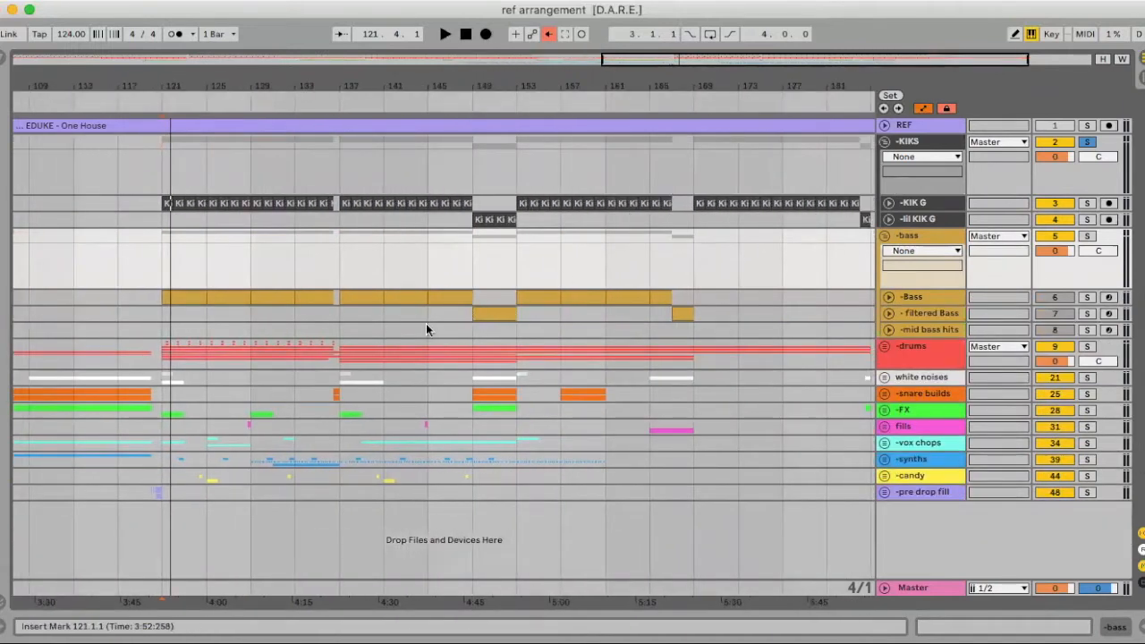
left_click(488, 316)
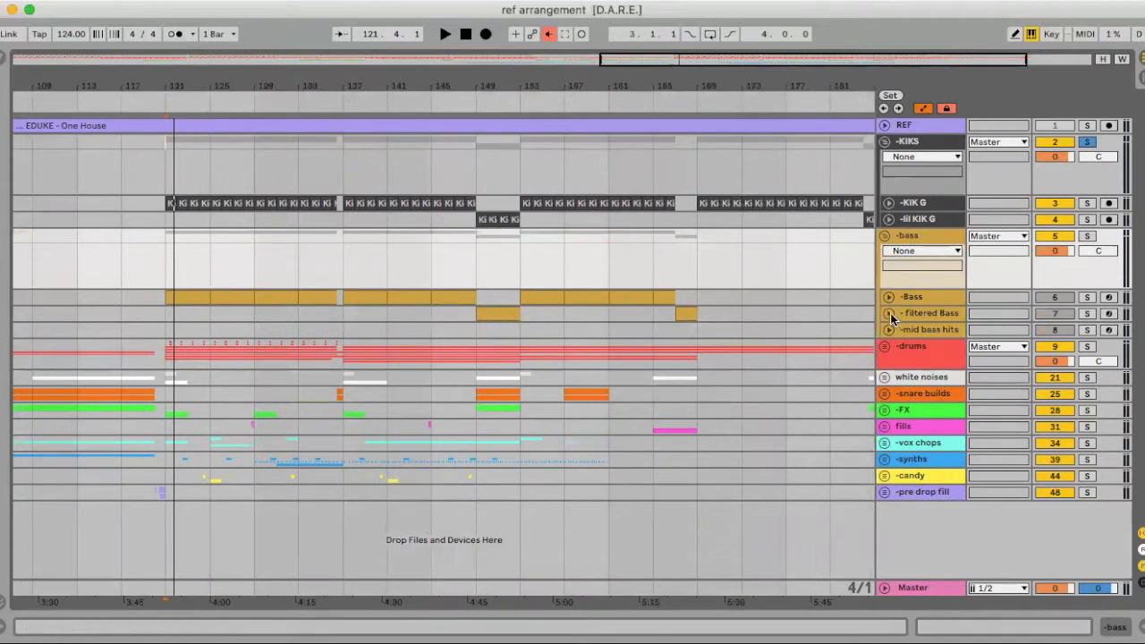
double_click(916, 314)
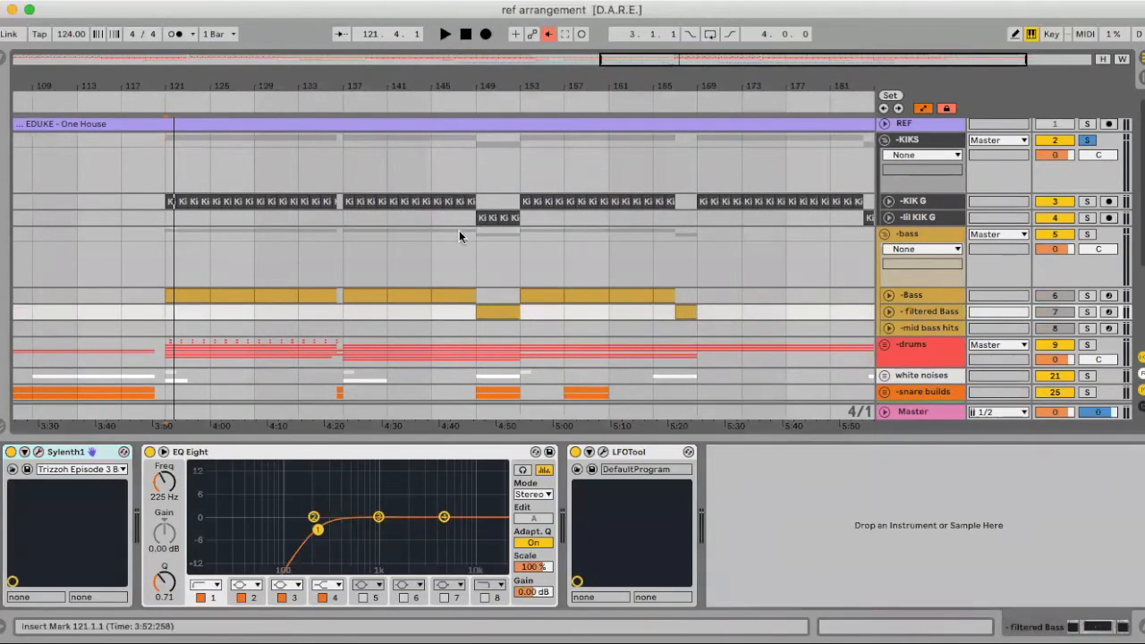
scroll(463, 235, "down", 3)
key("super+alt+l")
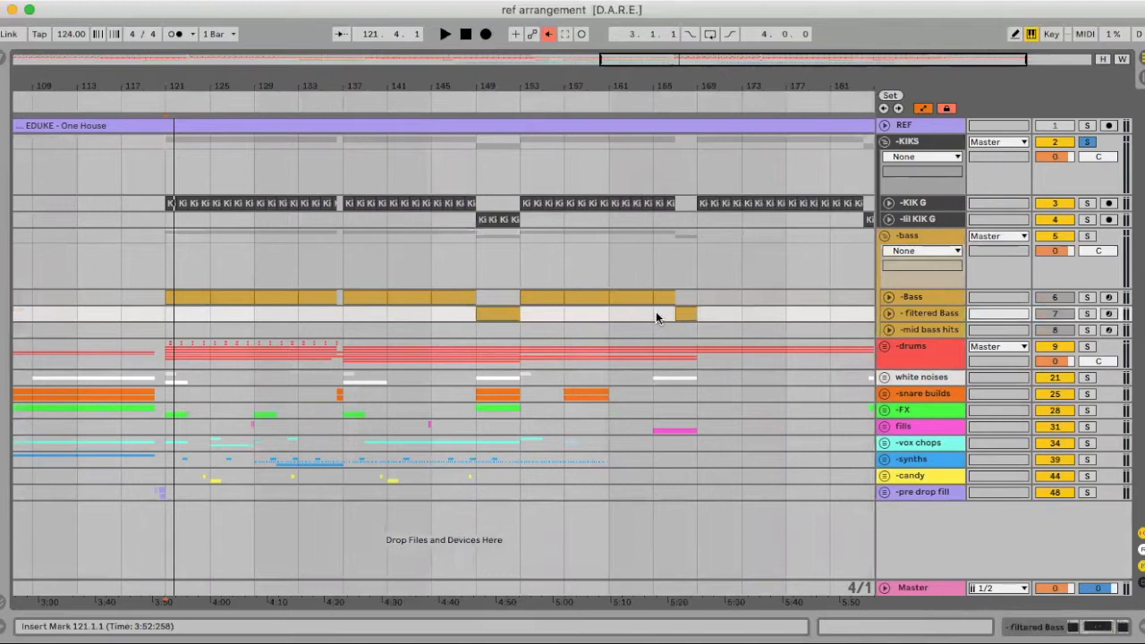
Fold the -bass and -KIKS groups and switch to the Session mixer
left_click(882, 235)
left_click(882, 142)
scroll(681, 211, "left", 5)
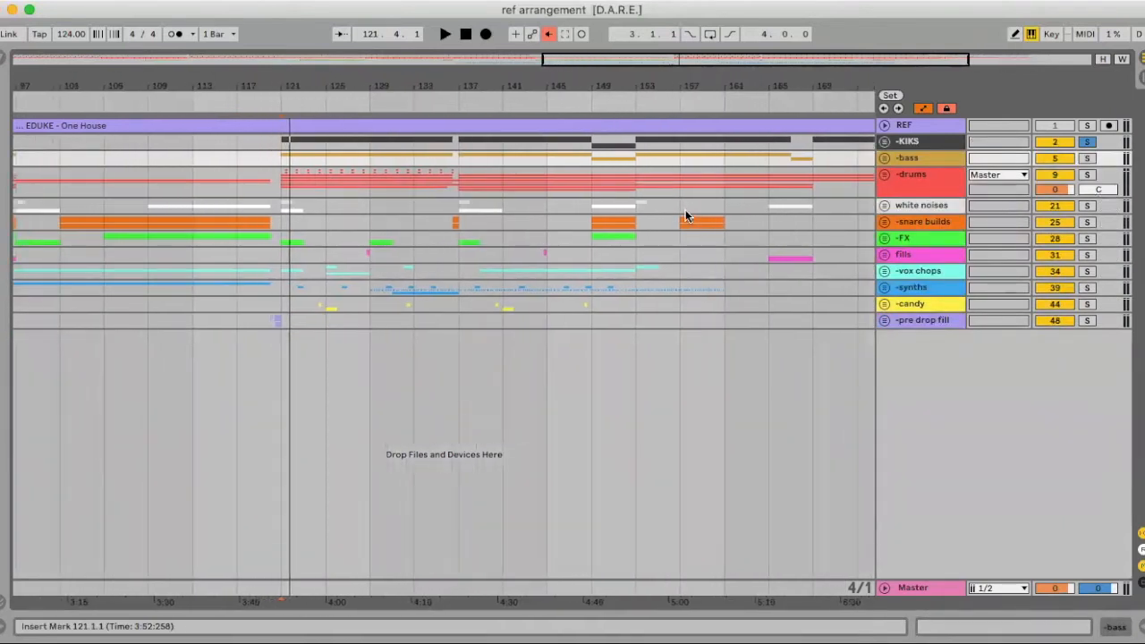
key("Tab")
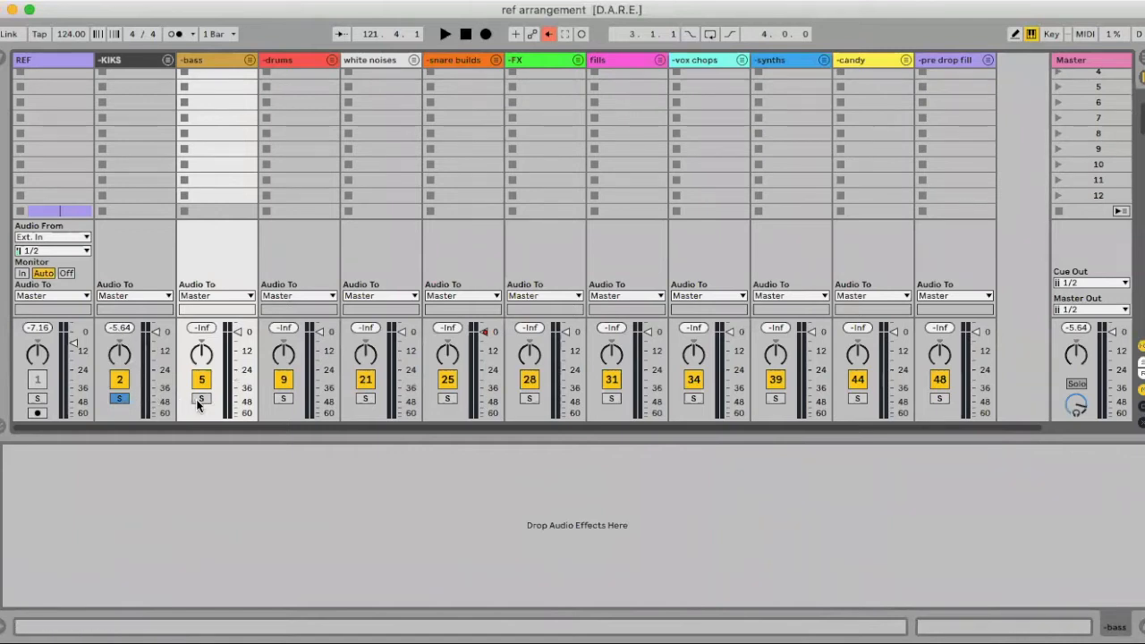
Play and stop the soloed kicks and bass, then return to Arrangement with Detail View shown
scroll(198, 406, "down", 1)
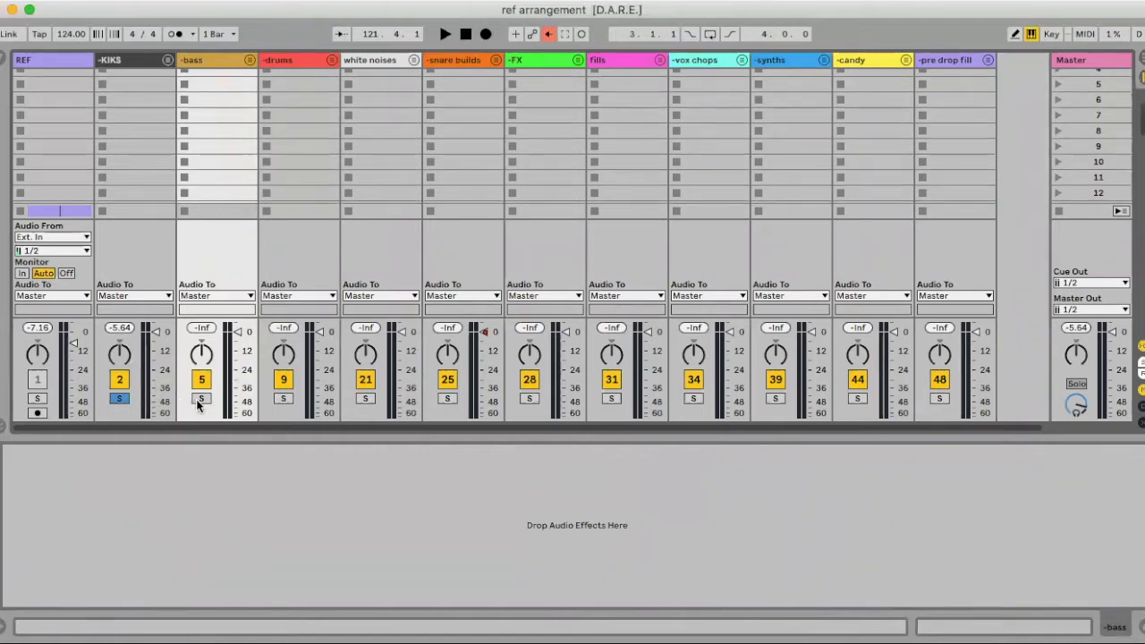
key("space")
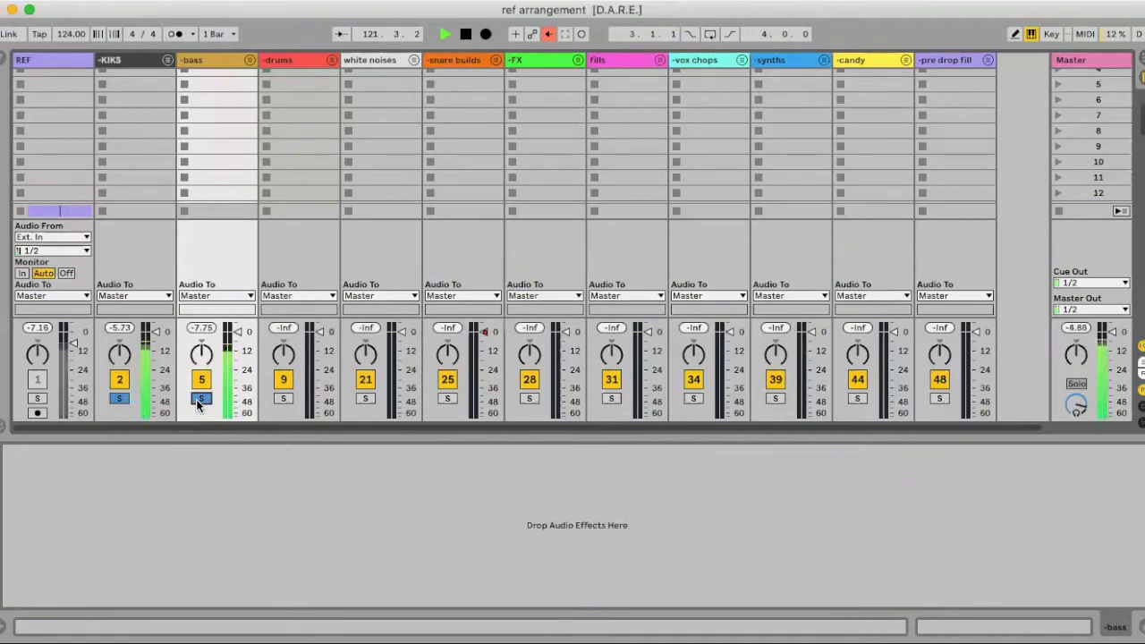
key("space")
key("Tab")
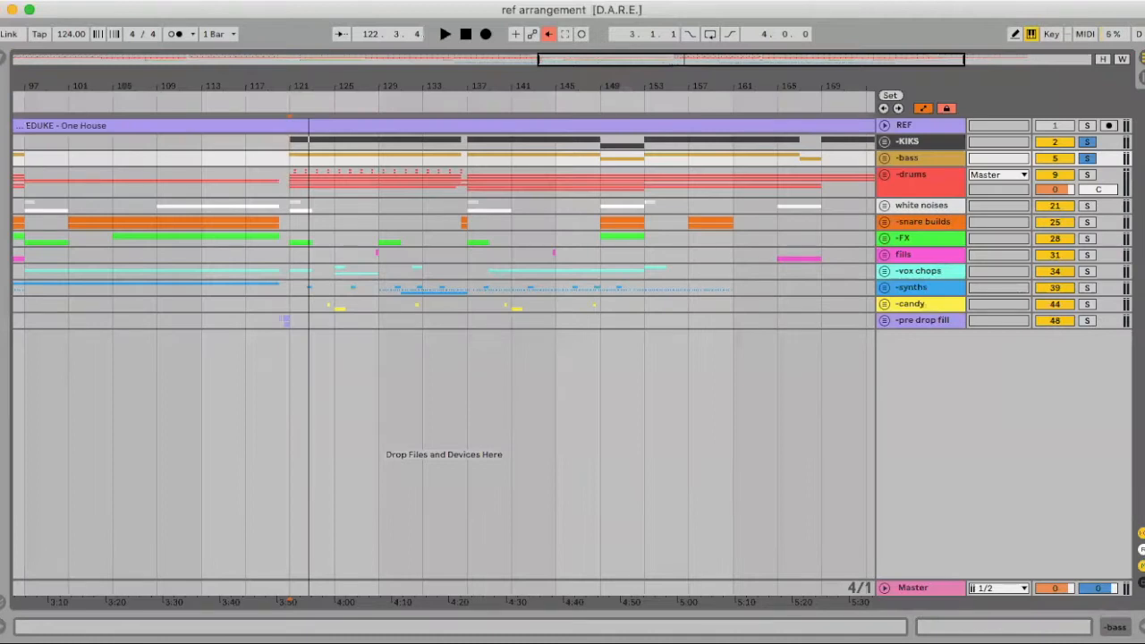
key("shift+Tab")
Unfold -drums, drag -claps above -perc, solo it, and hide the device panel
left_click(883, 174)
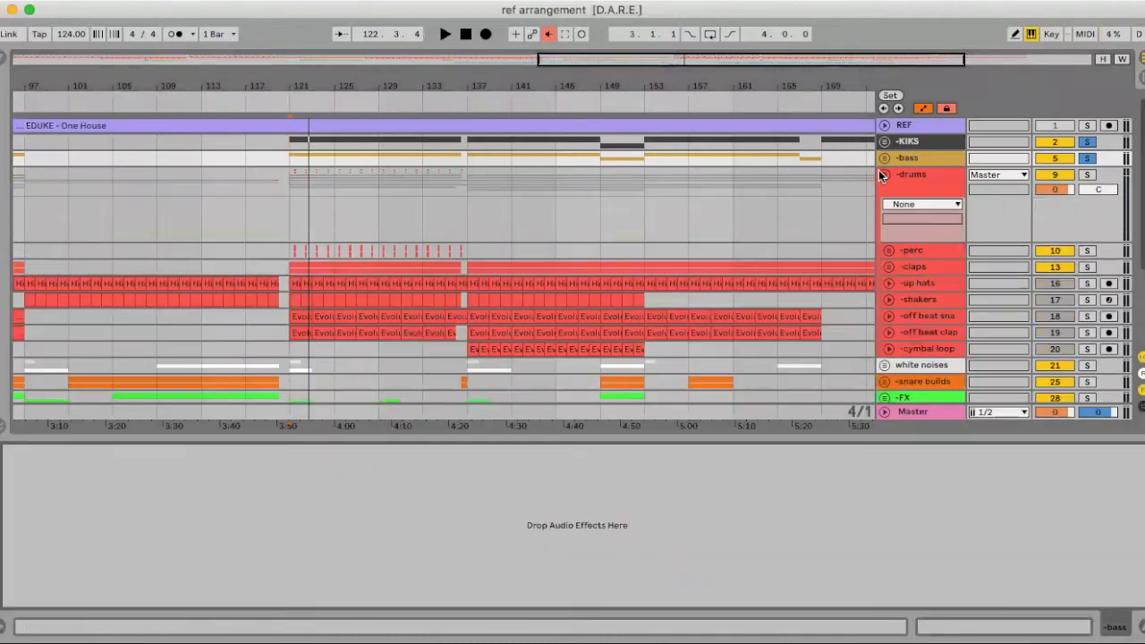
scroll(364, 260, "left", 5)
scroll(364, 260, "down", 1)
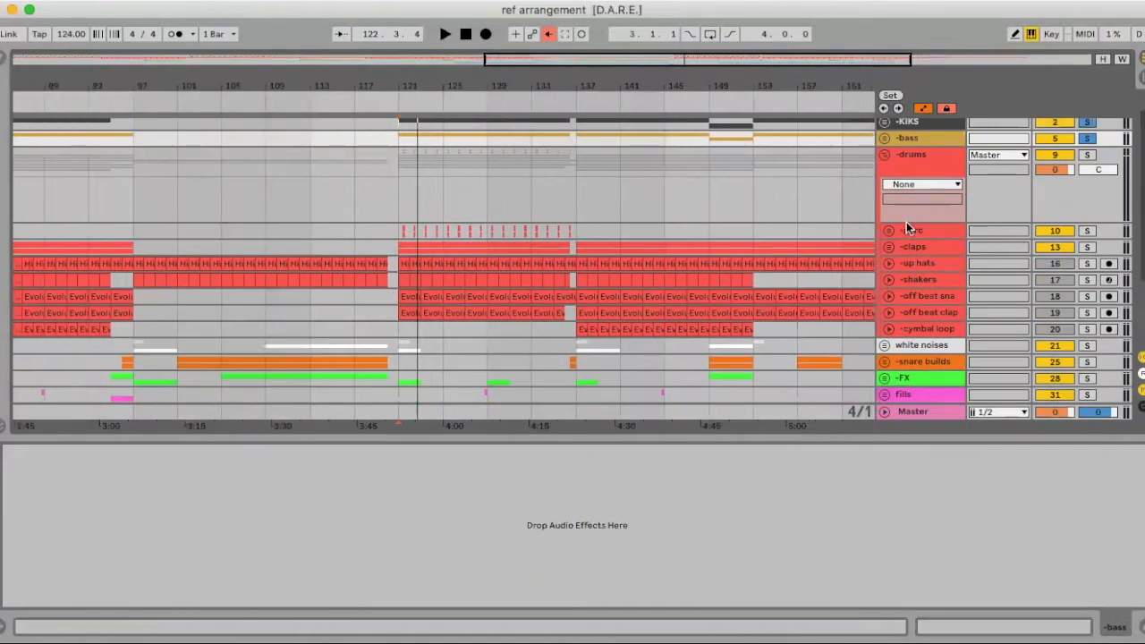
left_click(927, 249)
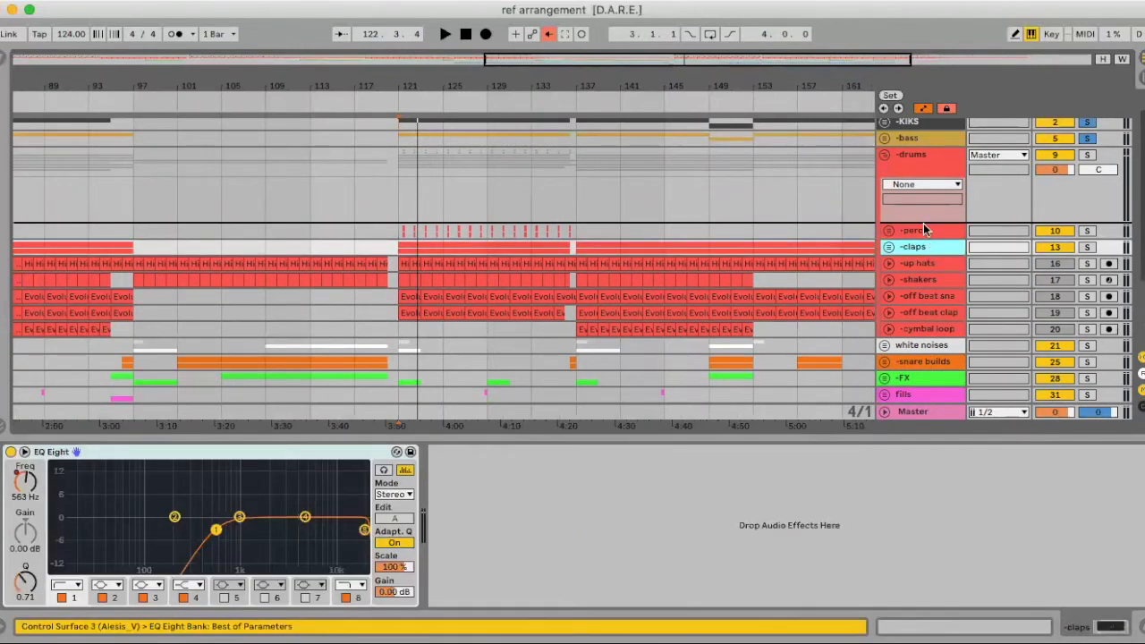
left_click_drag(925, 226, 925, 224)
left_click(1083, 252)
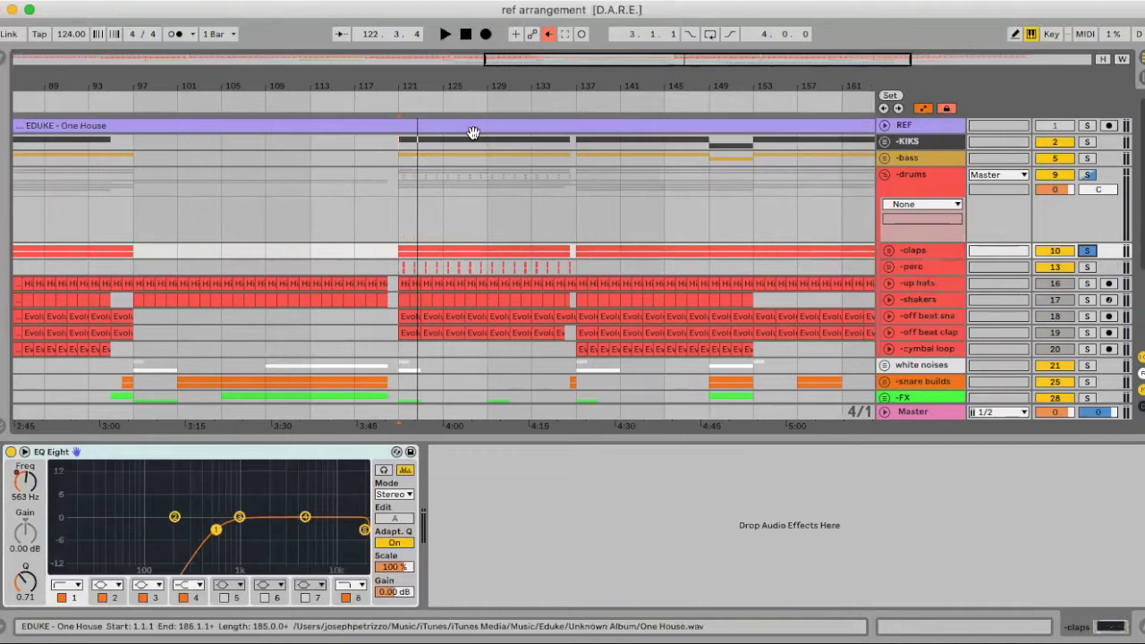
left_click(1141, 627)
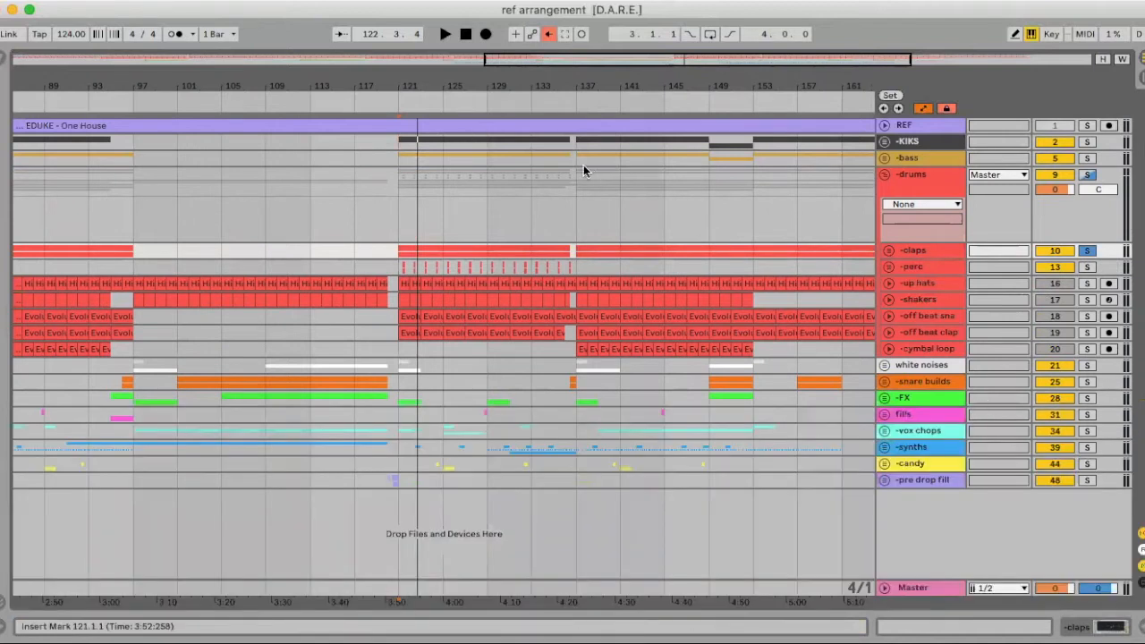
left_click_drag(435, 88, 435, 162)
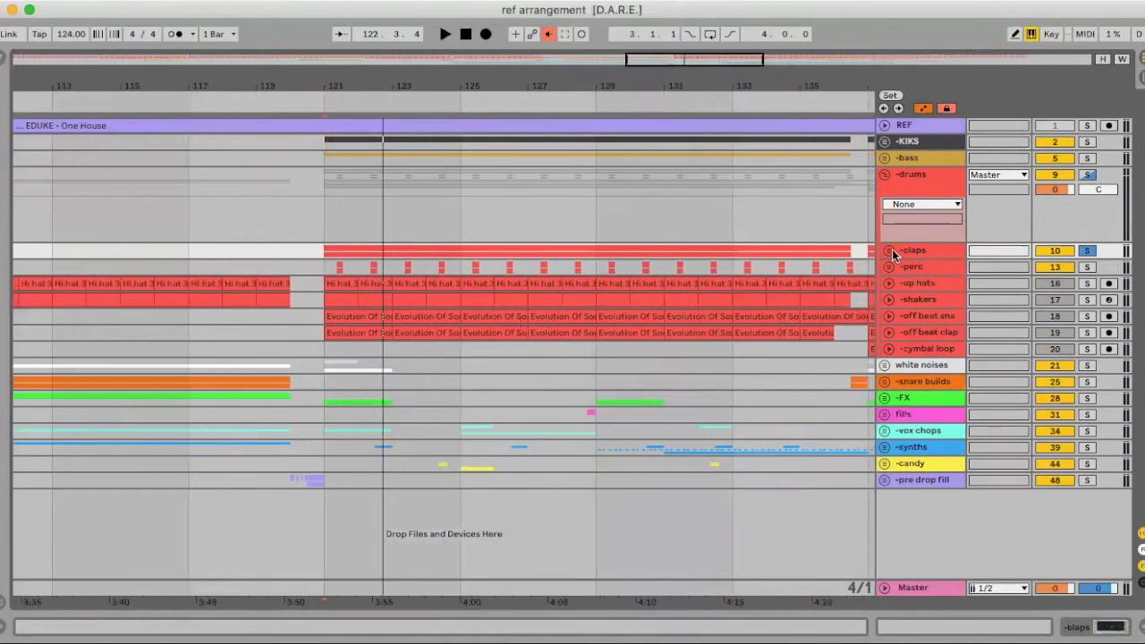
Insert two return tracks and rename them A reverb and B delay
right_click(930, 527)
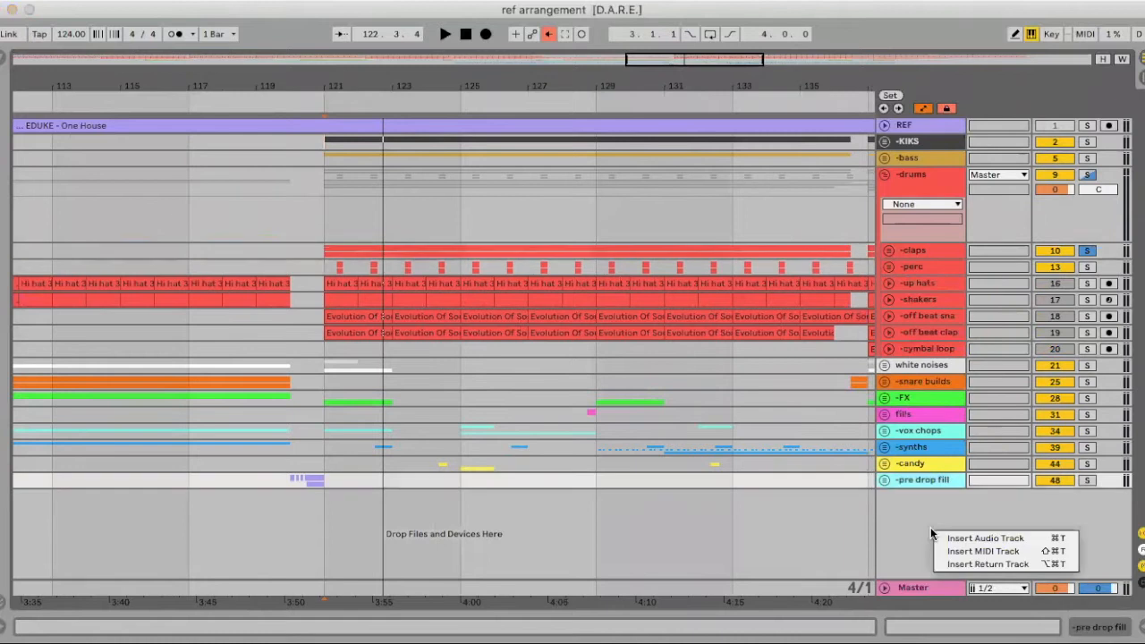
left_click(959, 564)
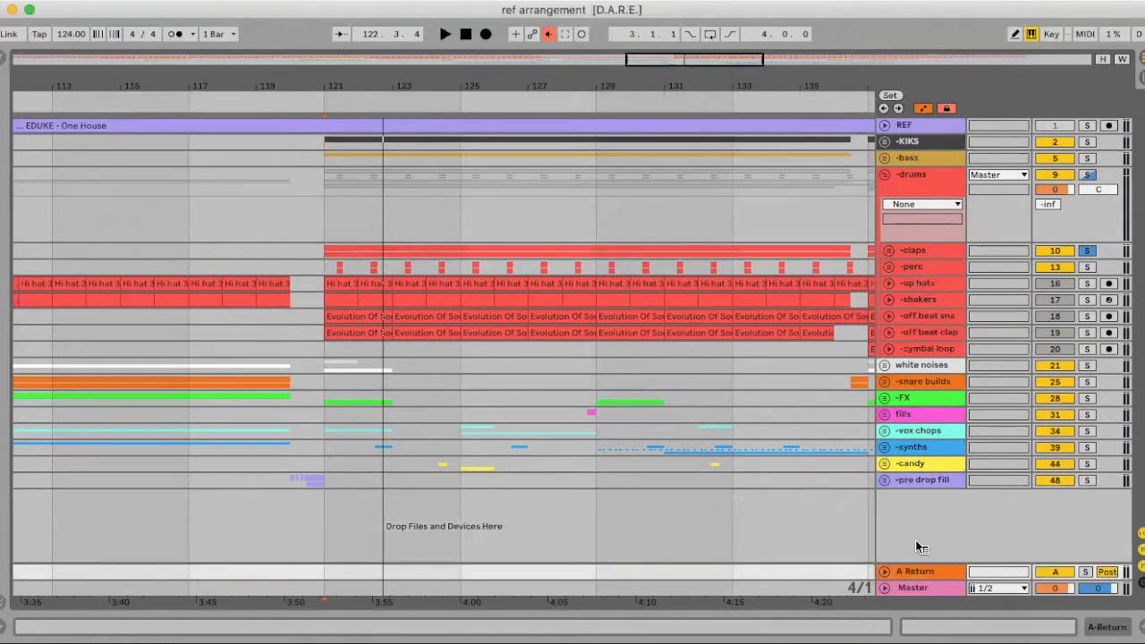
right_click(919, 544)
left_click(927, 577)
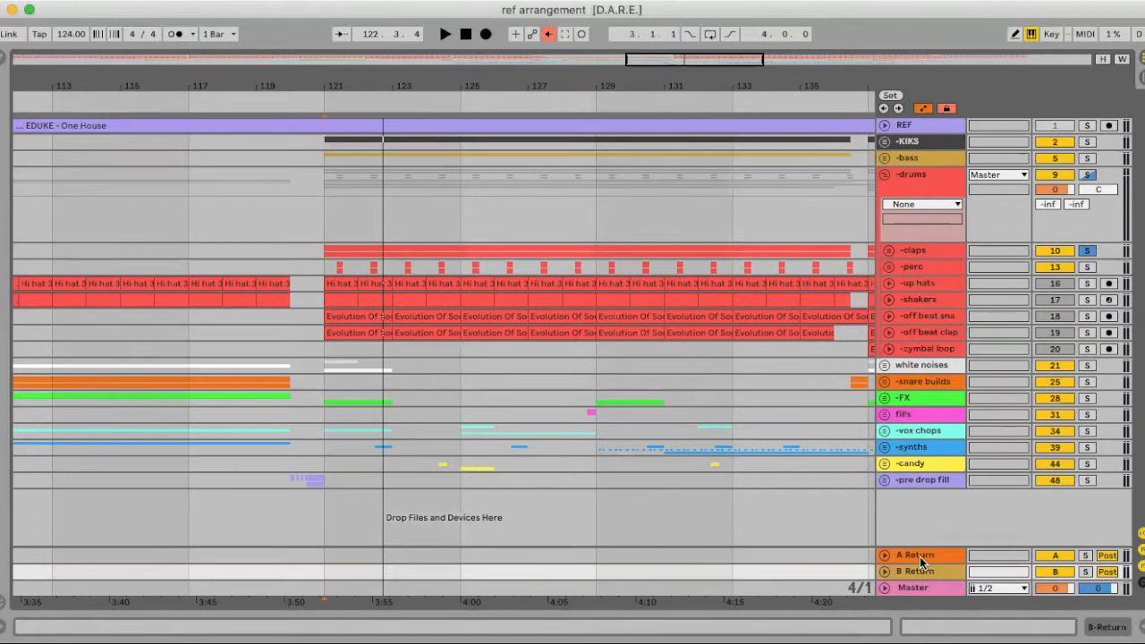
key("super+r")
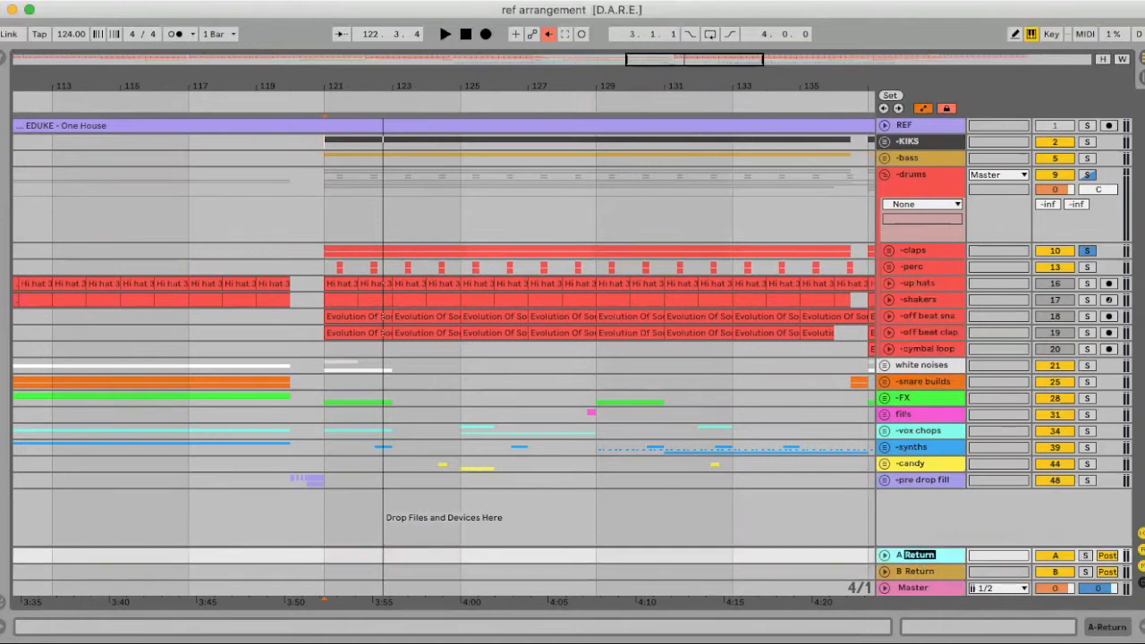
type("reverb")
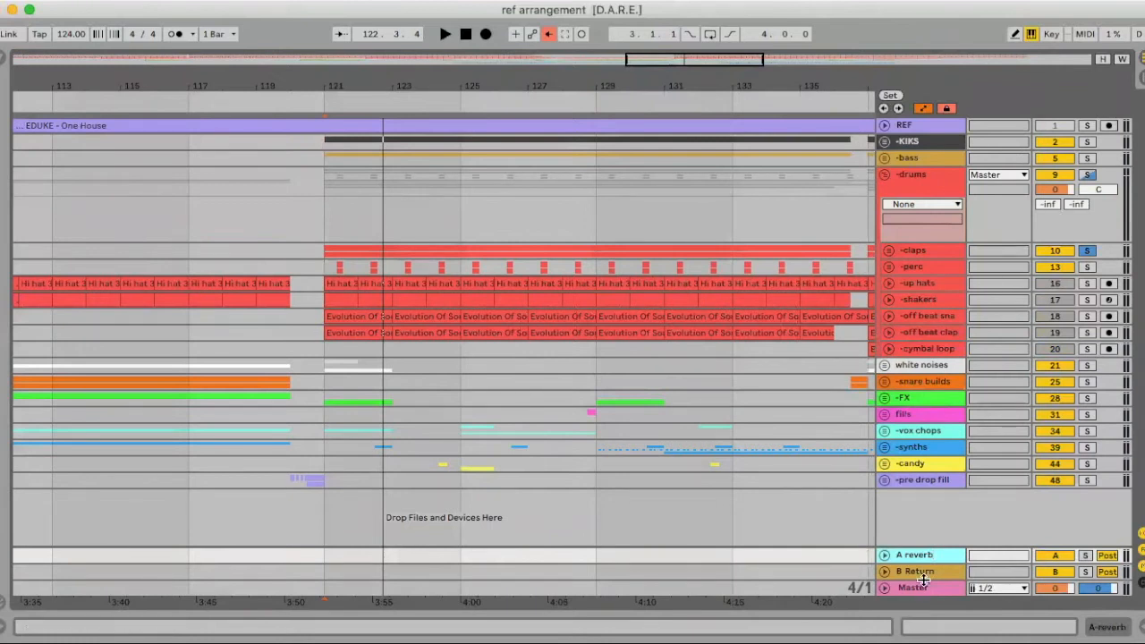
left_click(921, 571)
key("super+r")
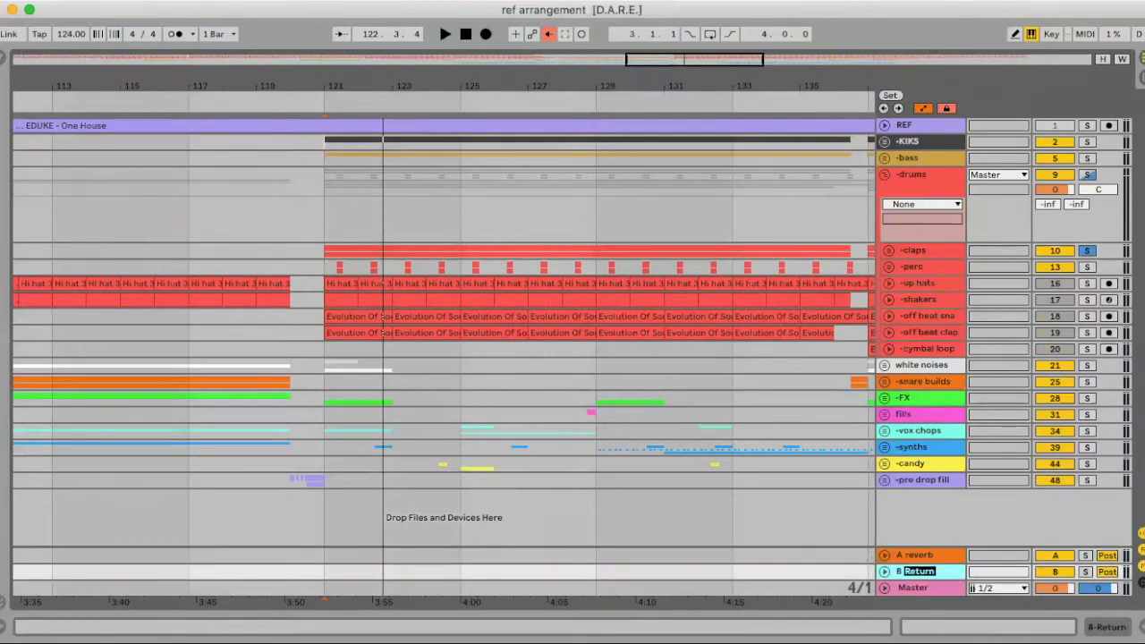
type("delay")
key("Return")
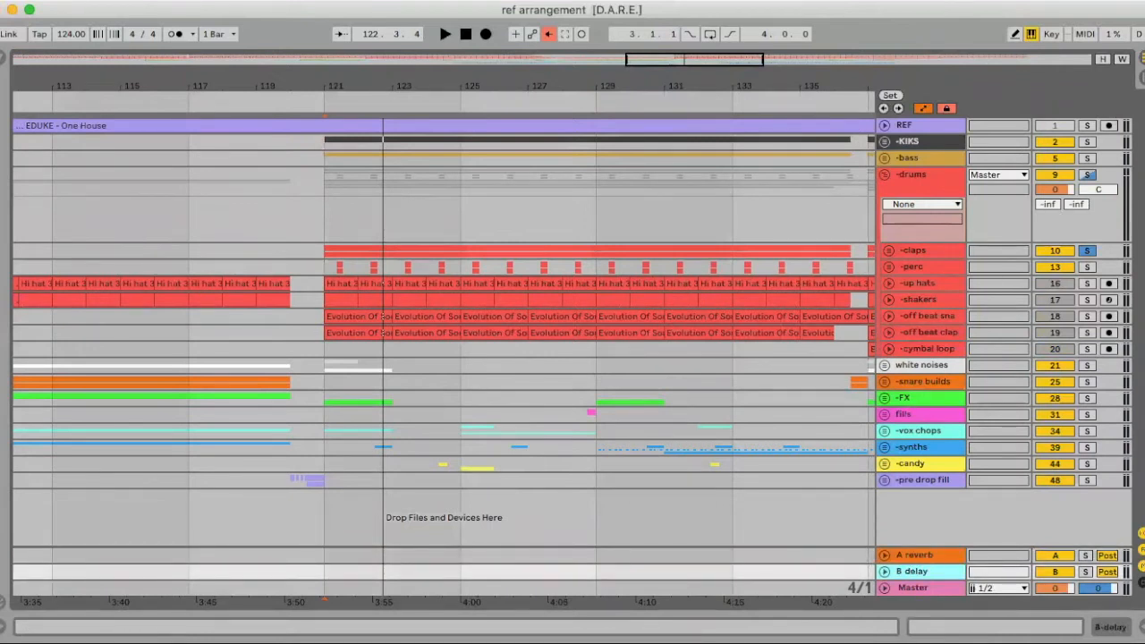
Insert a third return track and rename it C comp
right_click(935, 513)
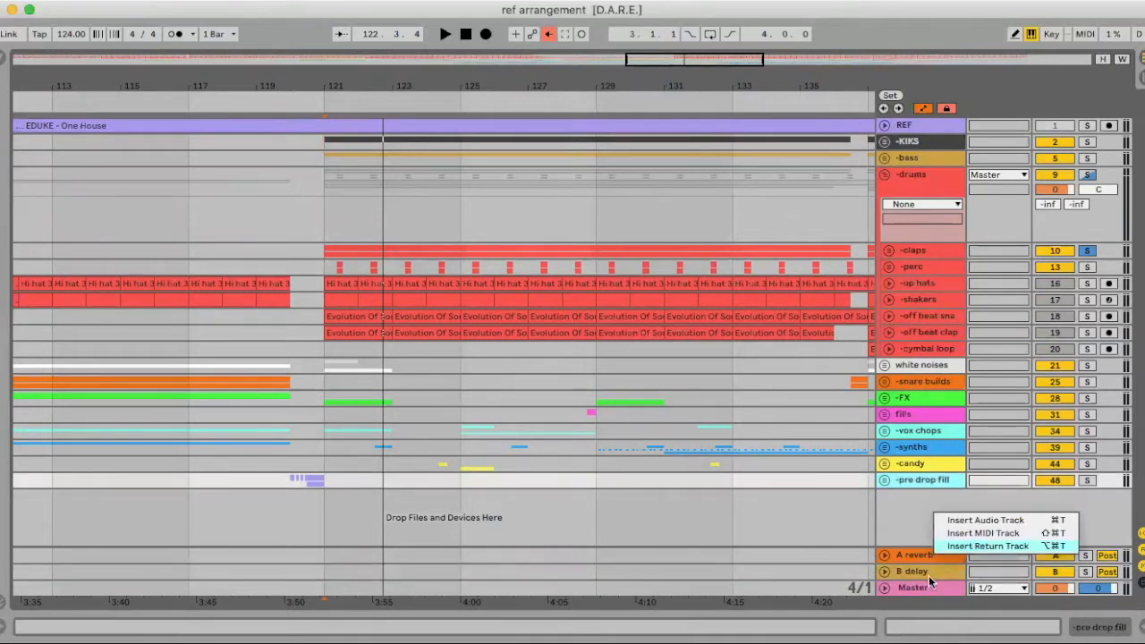
key("Return")
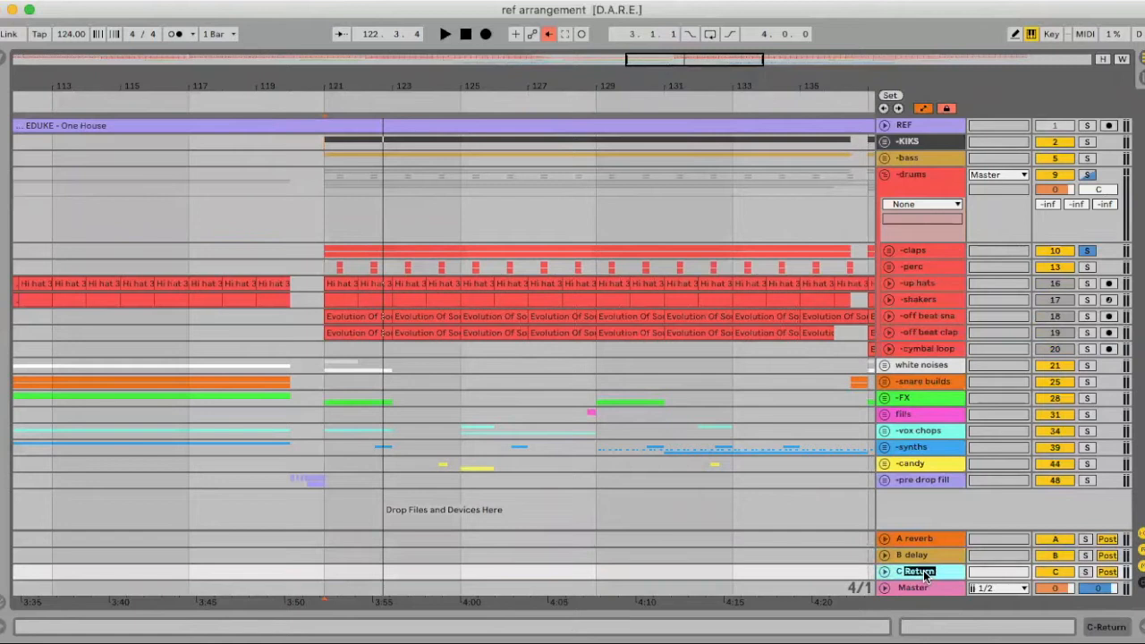
type("comp")
key("Return")
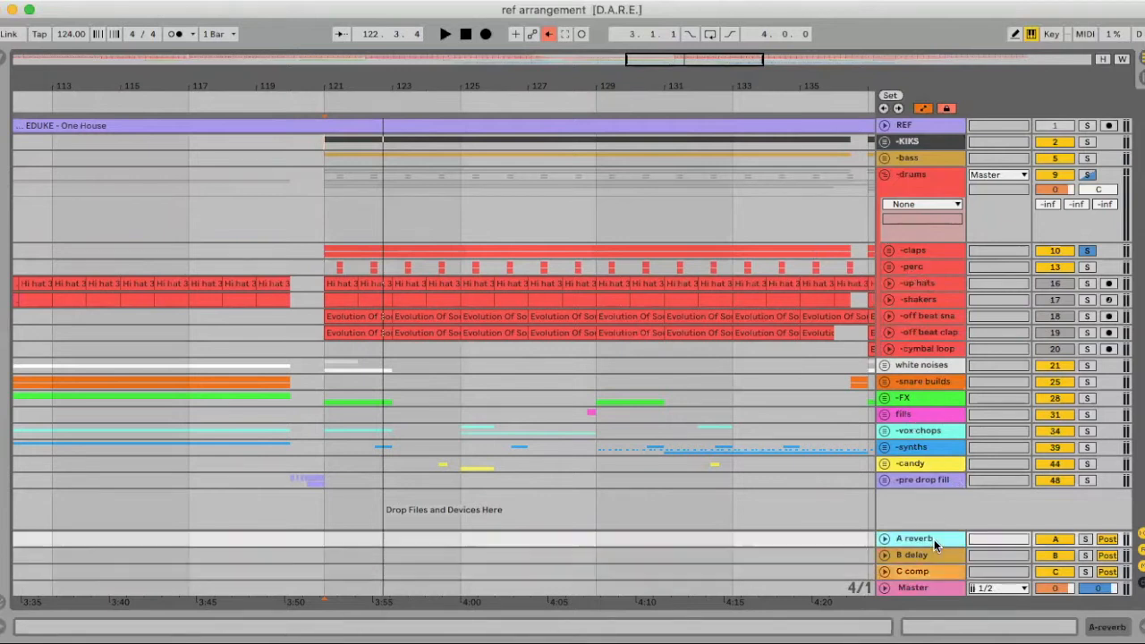
double_click(934, 539)
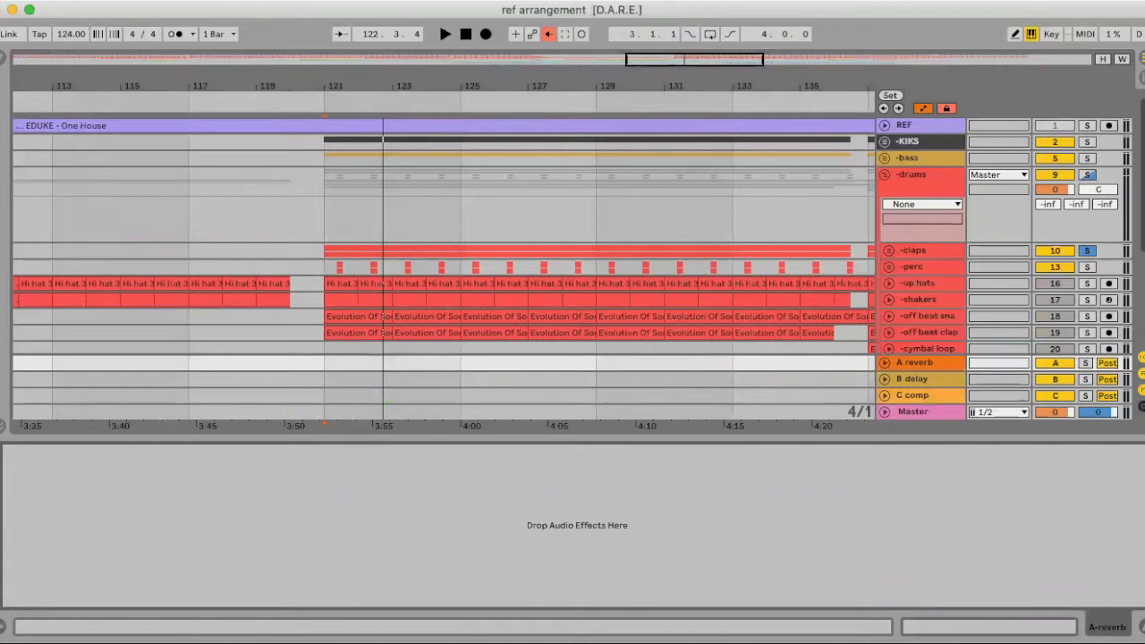
Unfold -claps, solo the whole claps group, play from bar 121 and view the mixer
left_click(1142, 627)
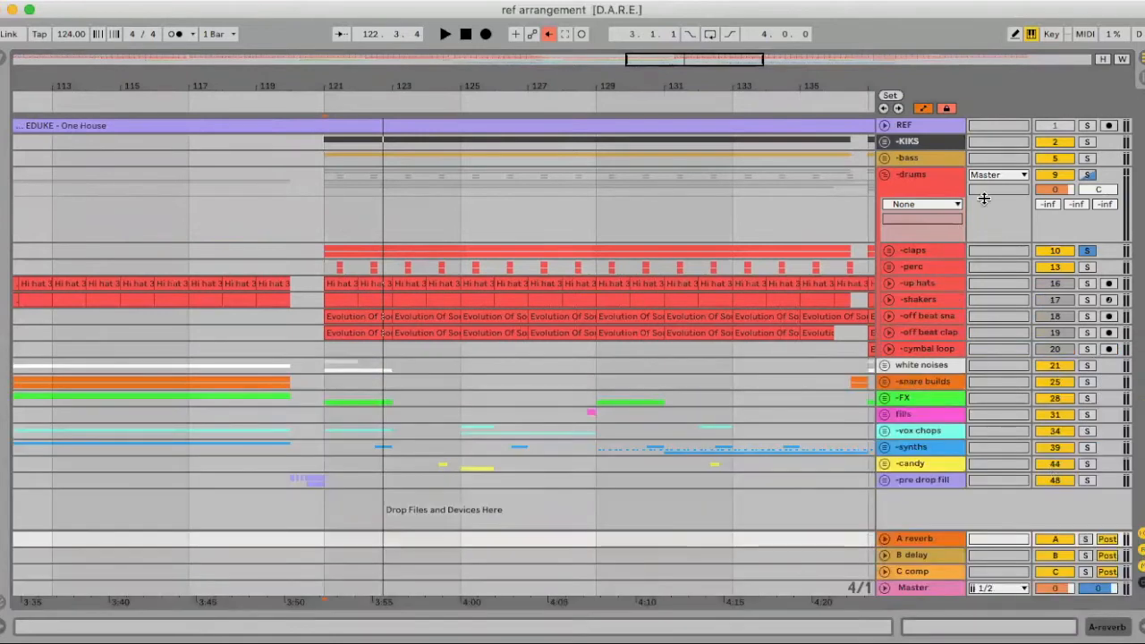
left_click(889, 251)
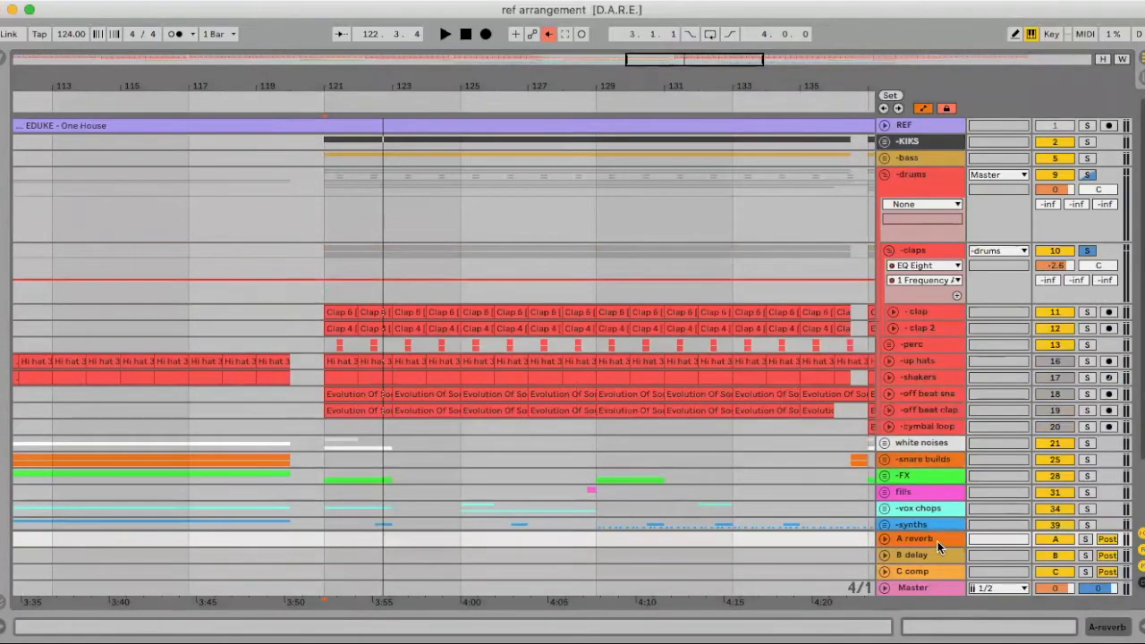
scroll(929, 288, "down", 3)
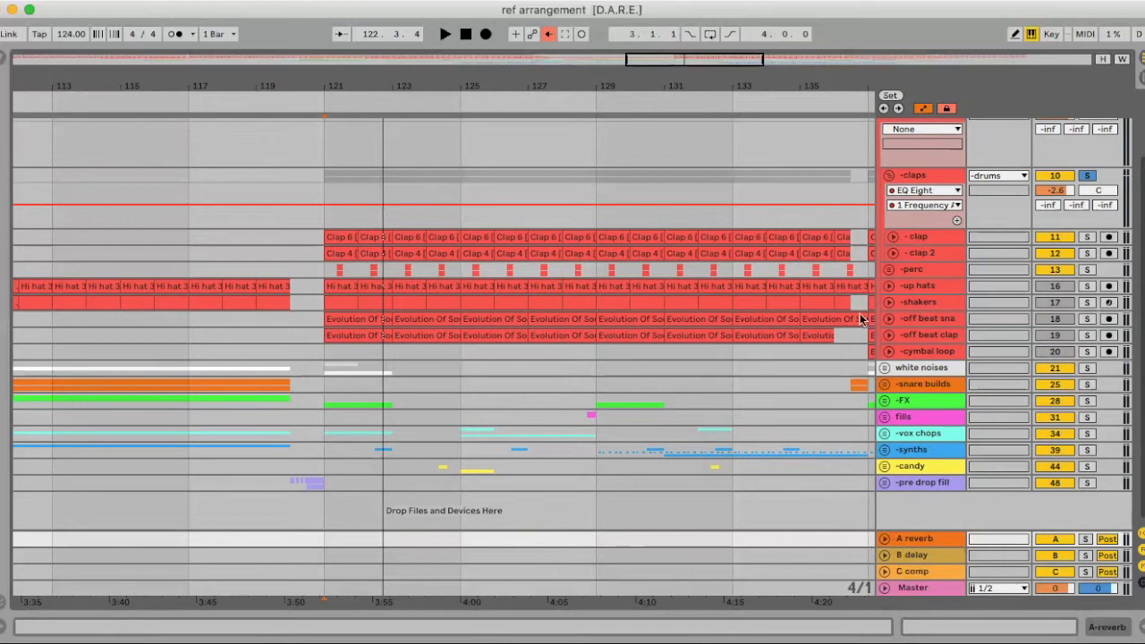
left_click_drag(344, 78, 344, 42)
left_click(1087, 238)
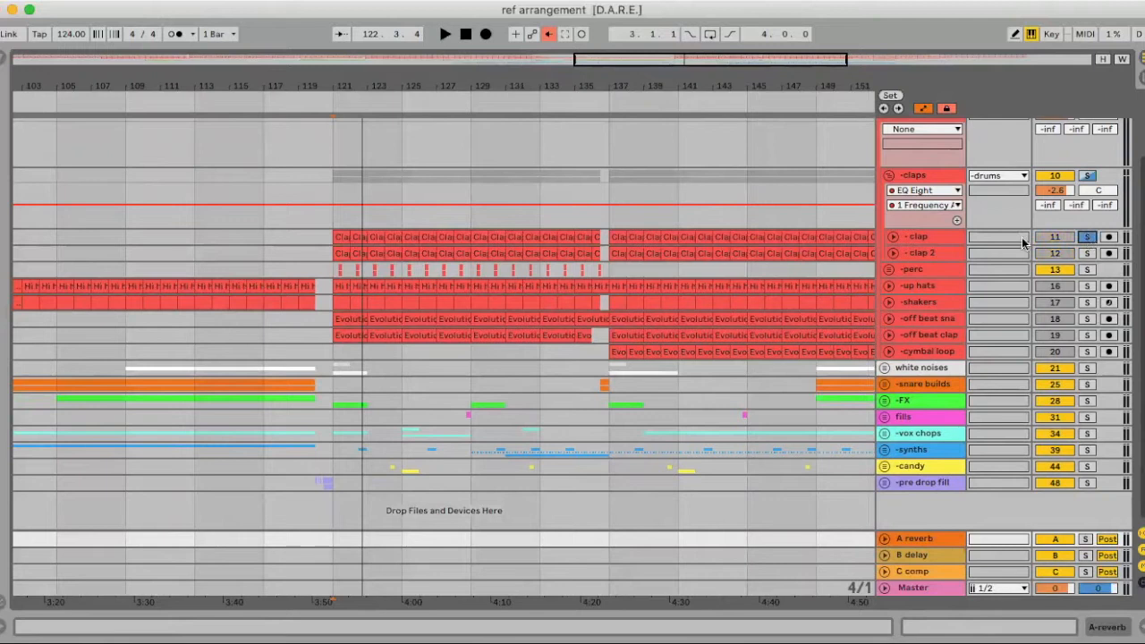
left_click(1086, 176)
key("space")
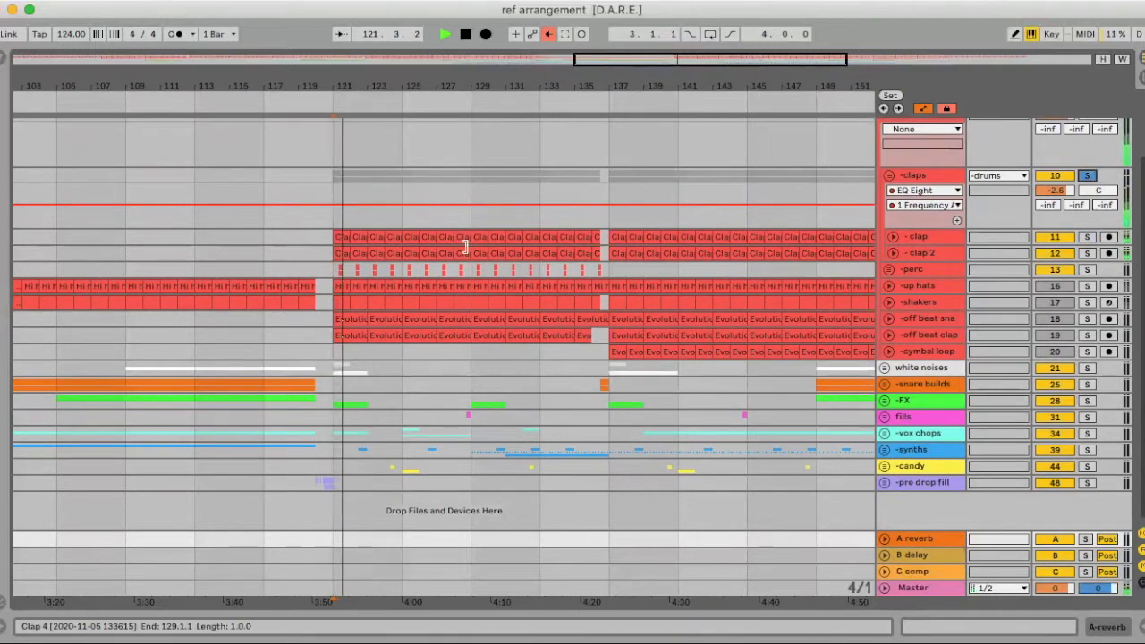
key("Tab")
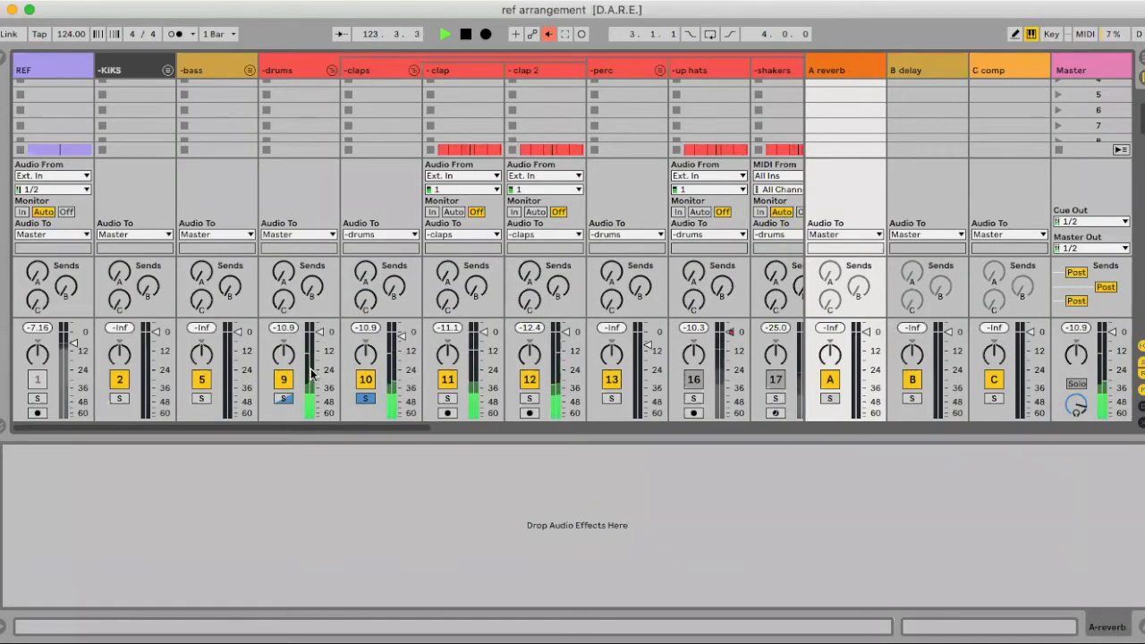
Show the -claps EQ Eight with its ~563 Hz low cut and replay the claps from bar 121
key("space")
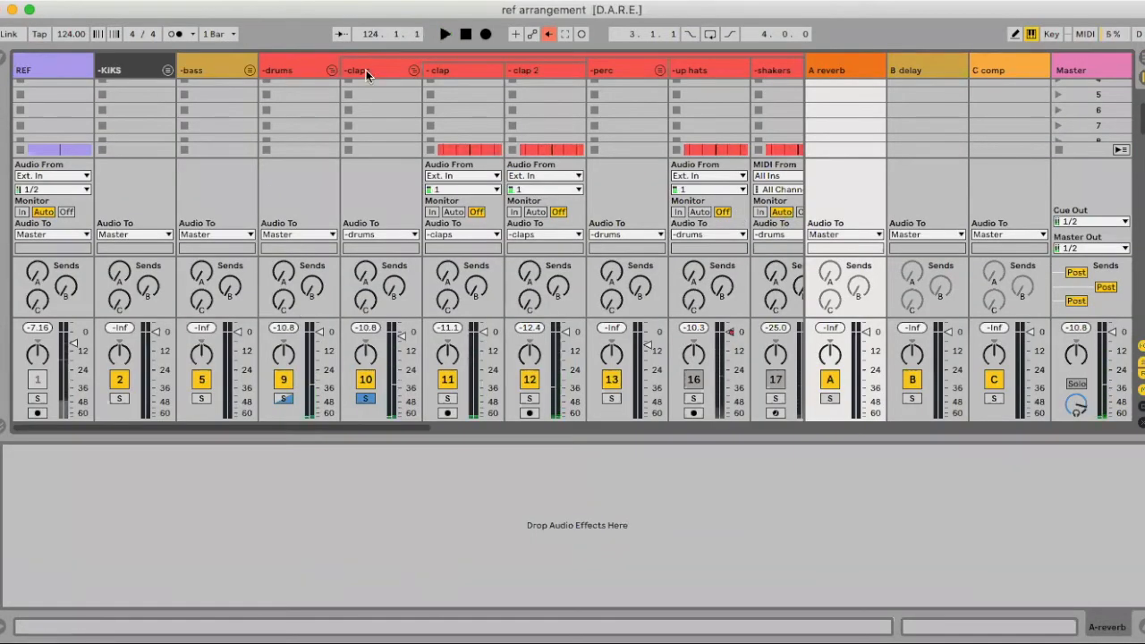
left_click(371, 70)
key("space")
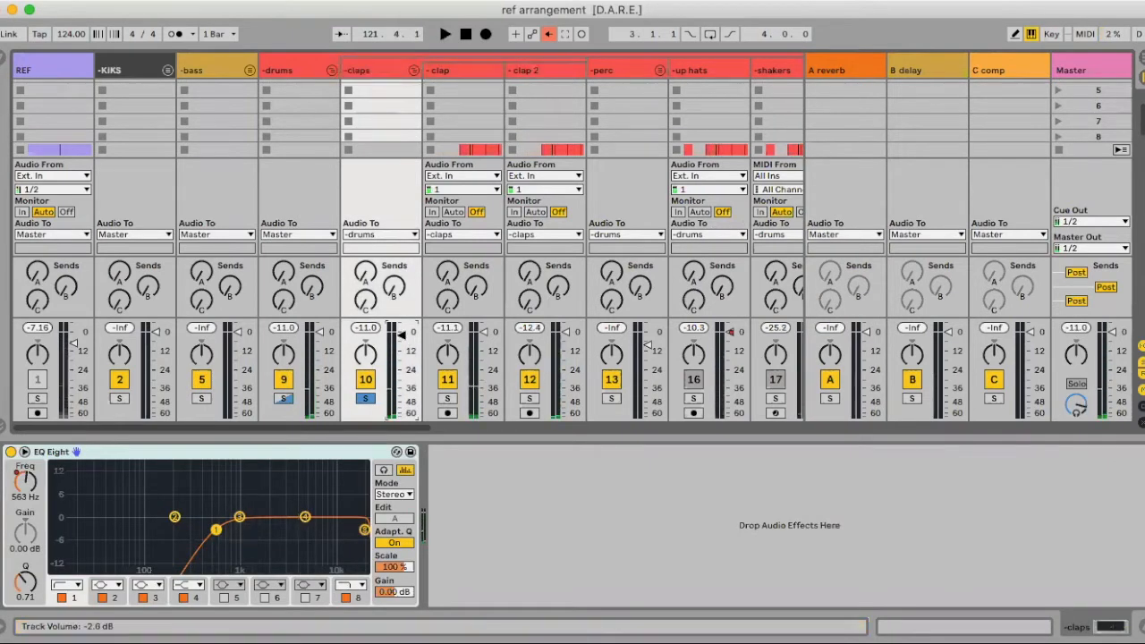
scroll(401, 335, "down", 1)
key("space")
scroll(400, 335, "right", 1)
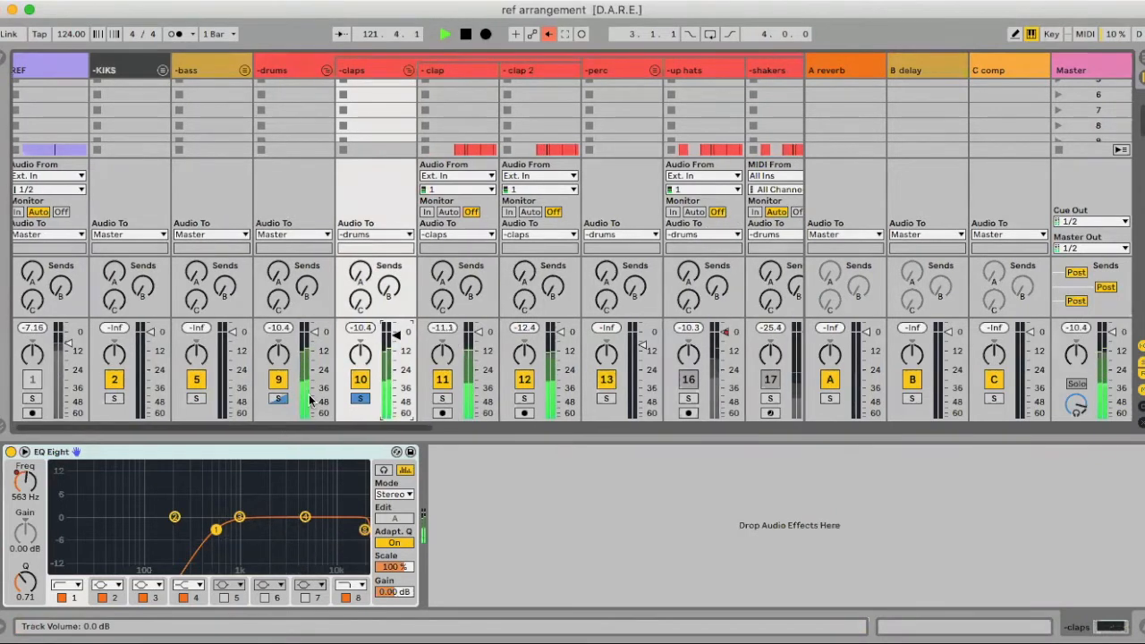
Zoom into bar 121 and unfold clap and clap 2 to inspect their waveforms
key("Tab")
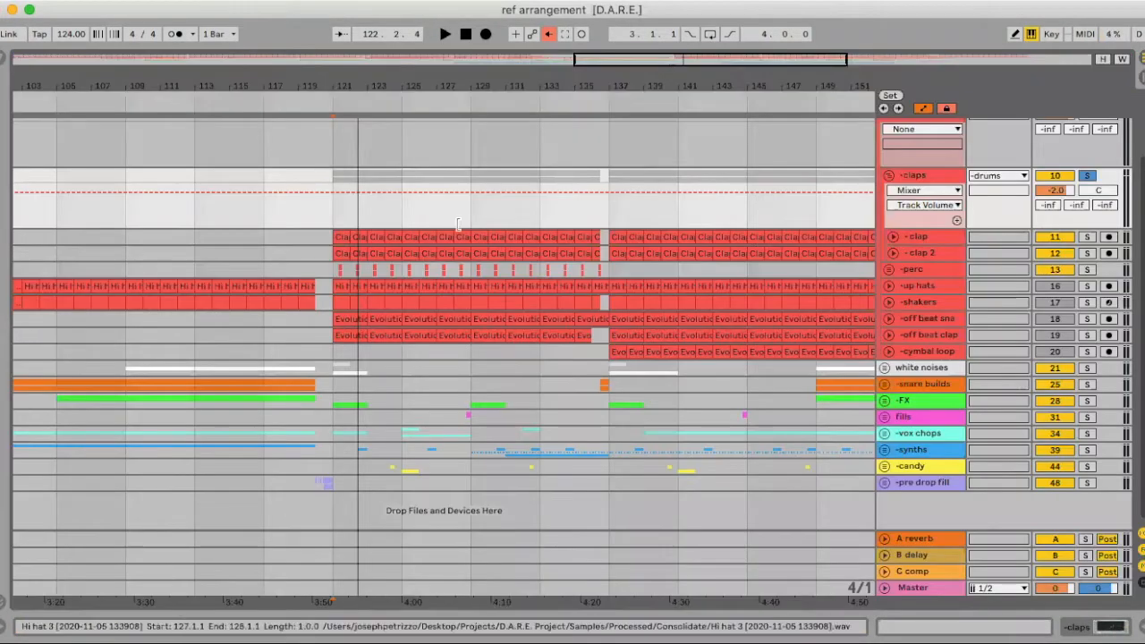
left_click_drag(330, 85, 330, 173)
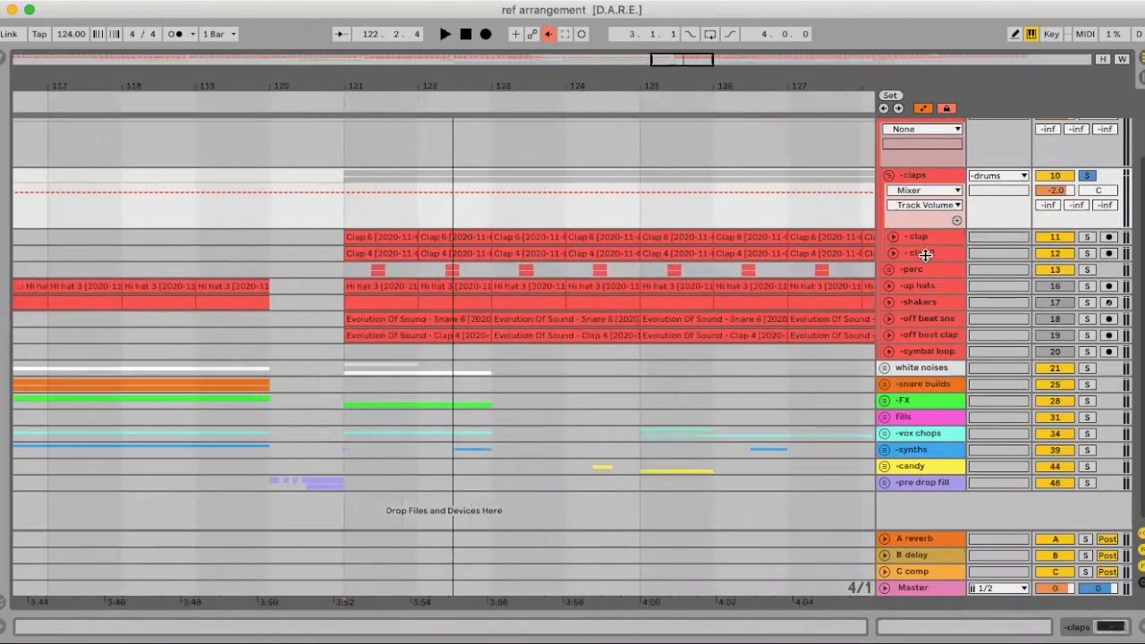
left_click(892, 237)
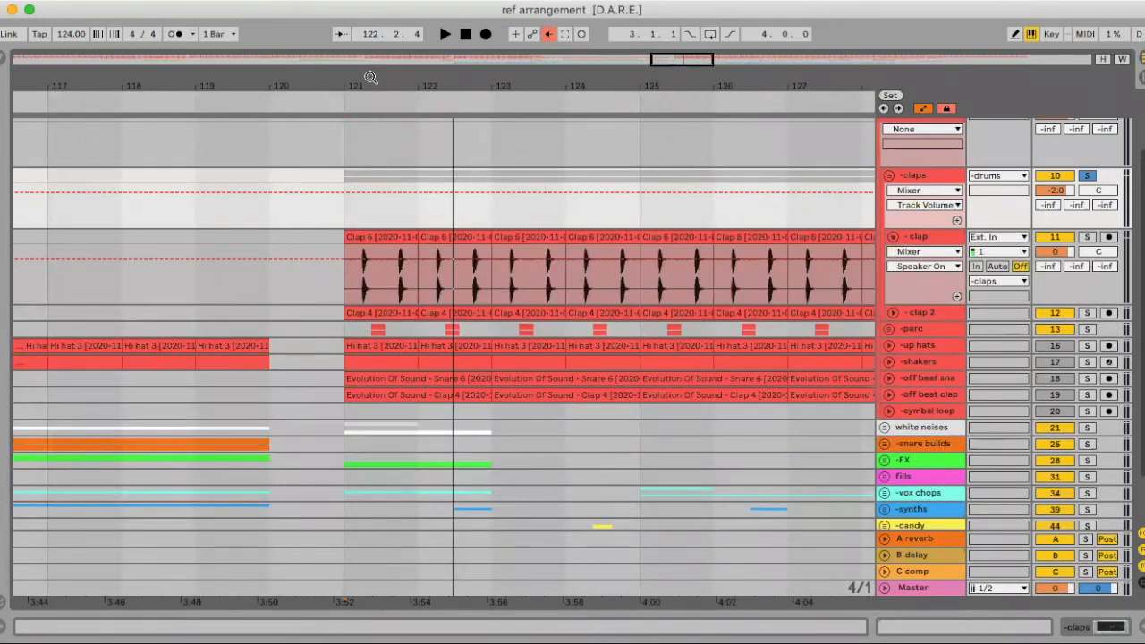
left_click_drag(394, 80, 394, 125)
left_click(893, 312)
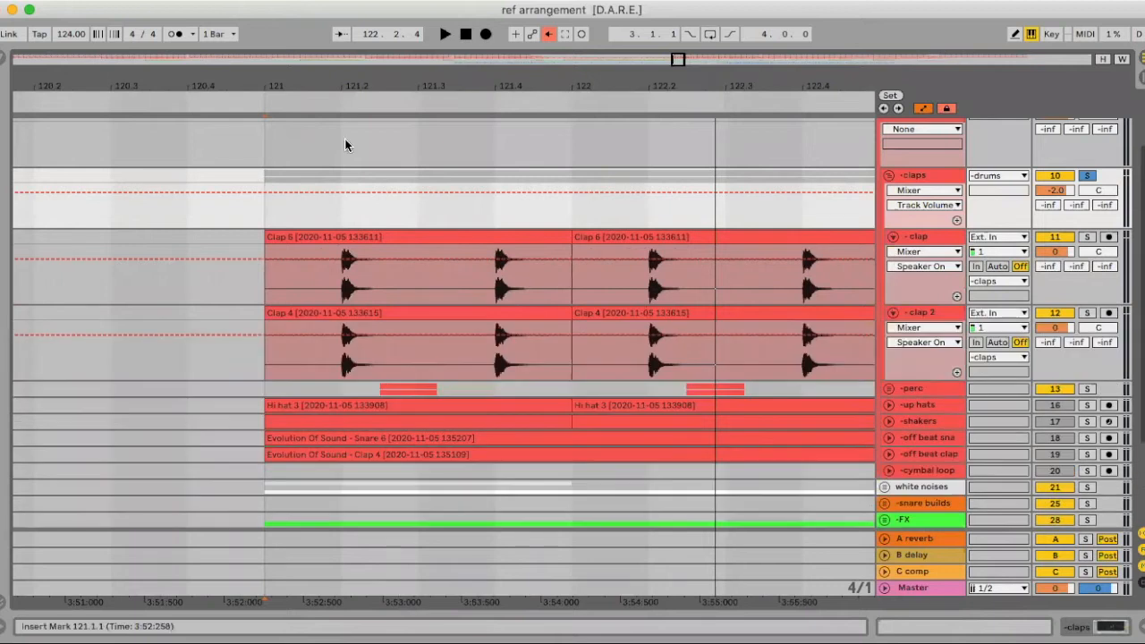
left_click_drag(330, 85, 330, 156)
scroll(554, 351, "right", 2)
scroll(553, 351, "up", 1)
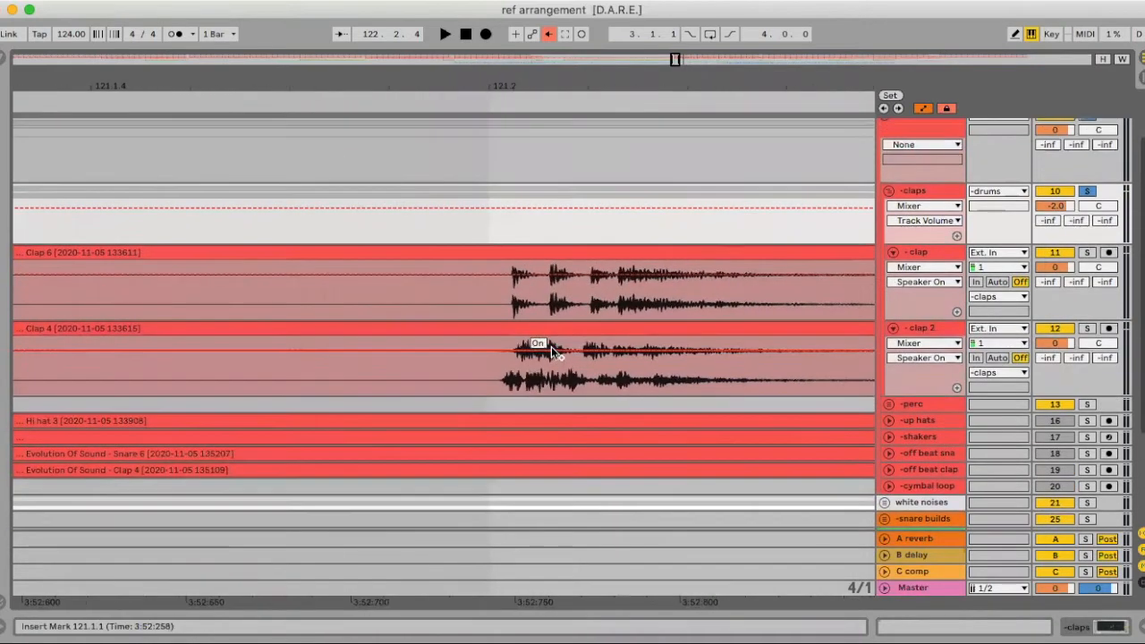
Set the fixed grid to 1/4, zoom back out, and fold both clap tracks
right_click(496, 231)
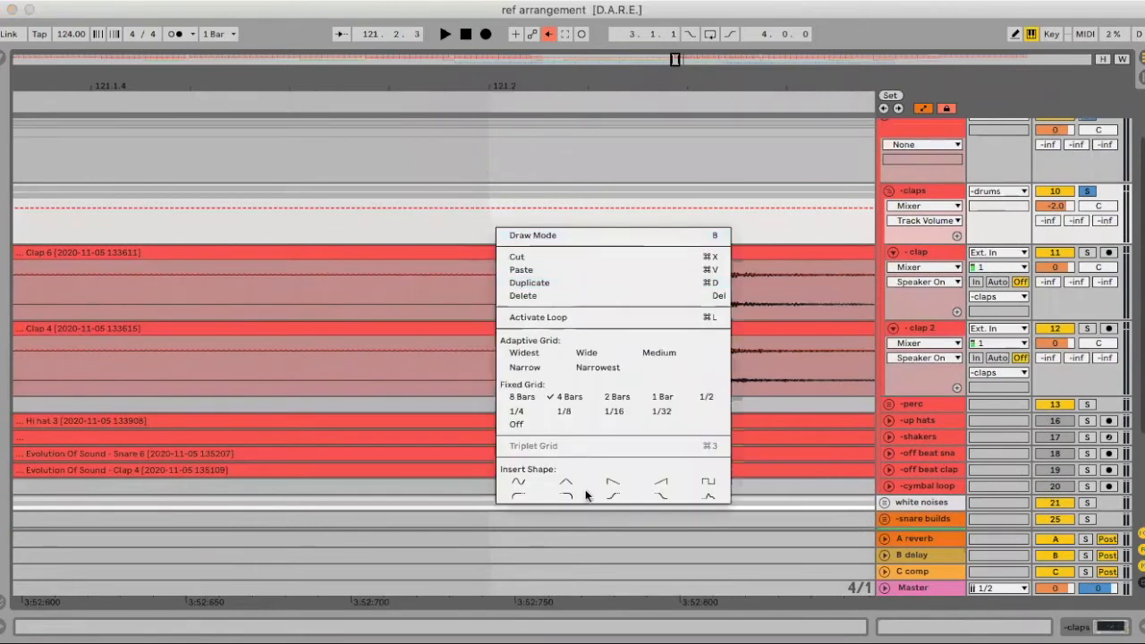
left_click(519, 411)
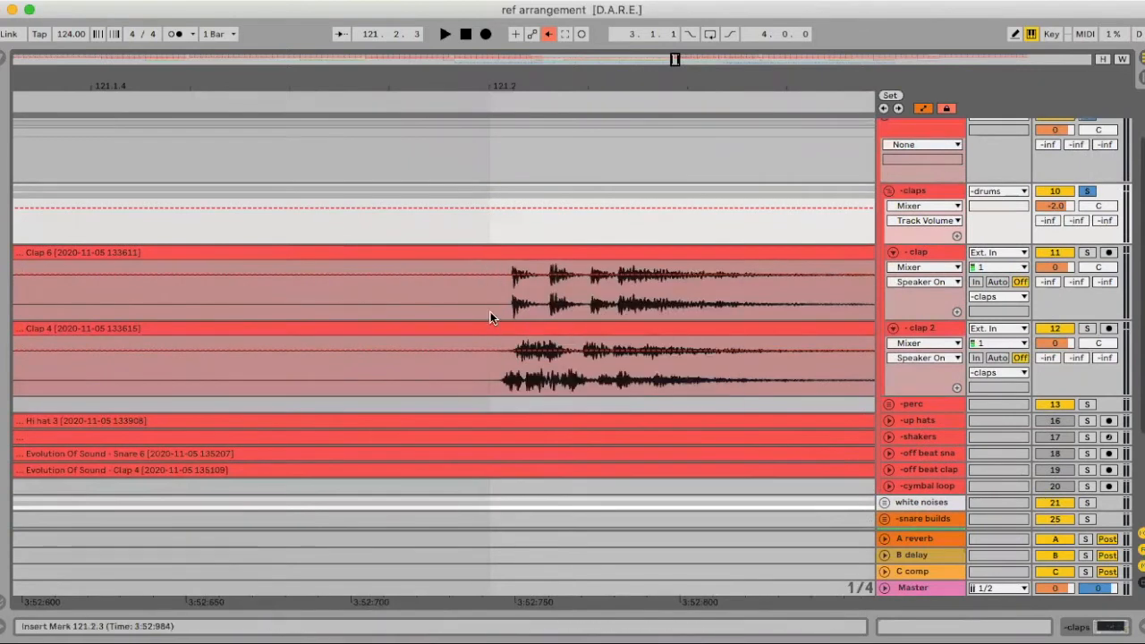
left_click_drag(479, 95, 504, 247)
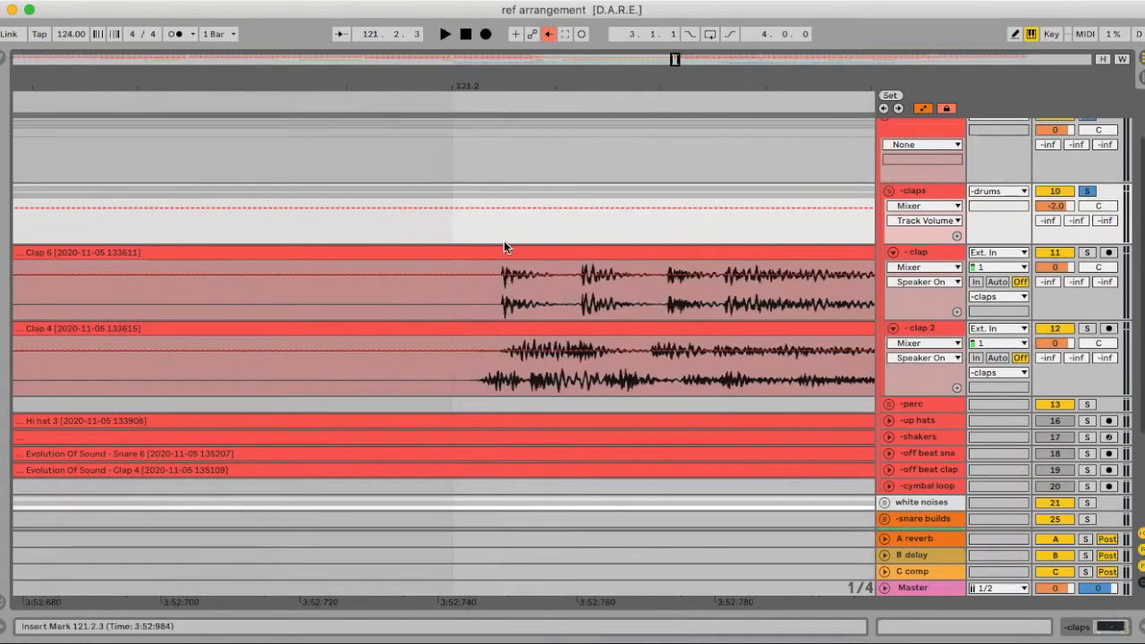
mouse_move(490, 83)
left_mouse_down()
mouse_move(495, 56)
mouse_move(500, 85)
mouse_move(501, 11)
left_mouse_up()
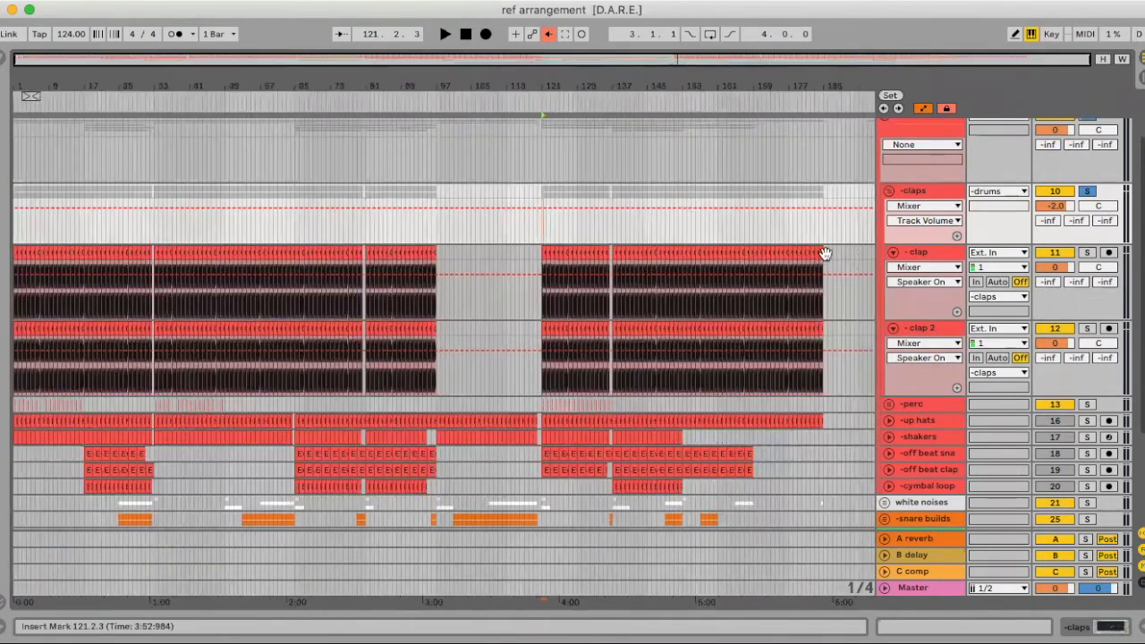
left_click(892, 253)
left_click(892, 268)
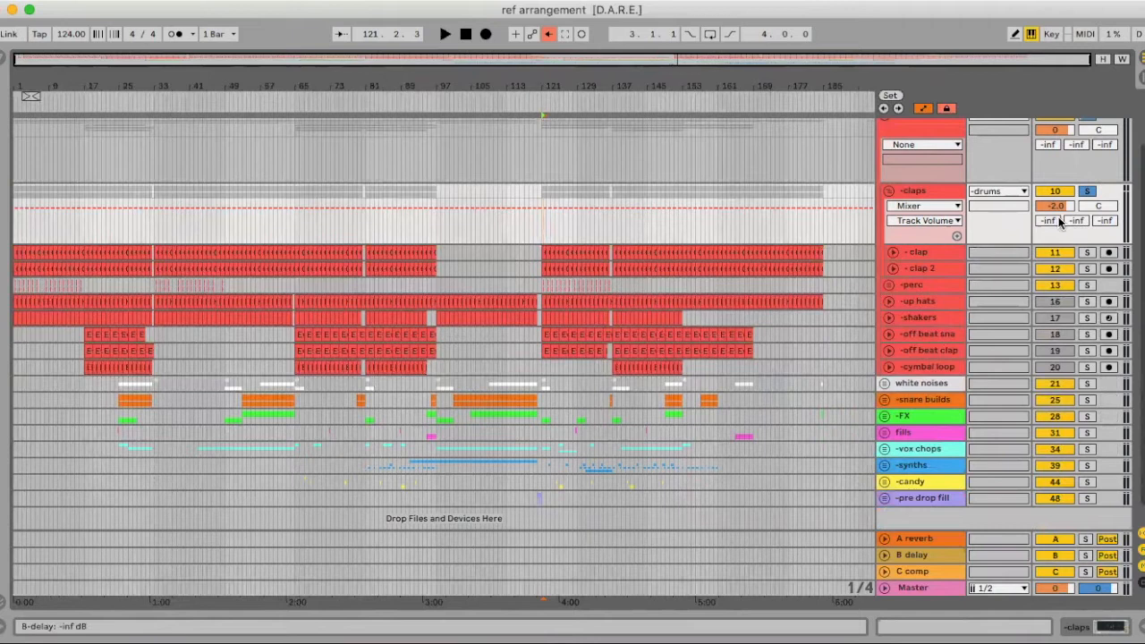
Load Reverb from the Audio Effects browser onto the A reverb return
double_click(924, 541)
left_click(3, 58)
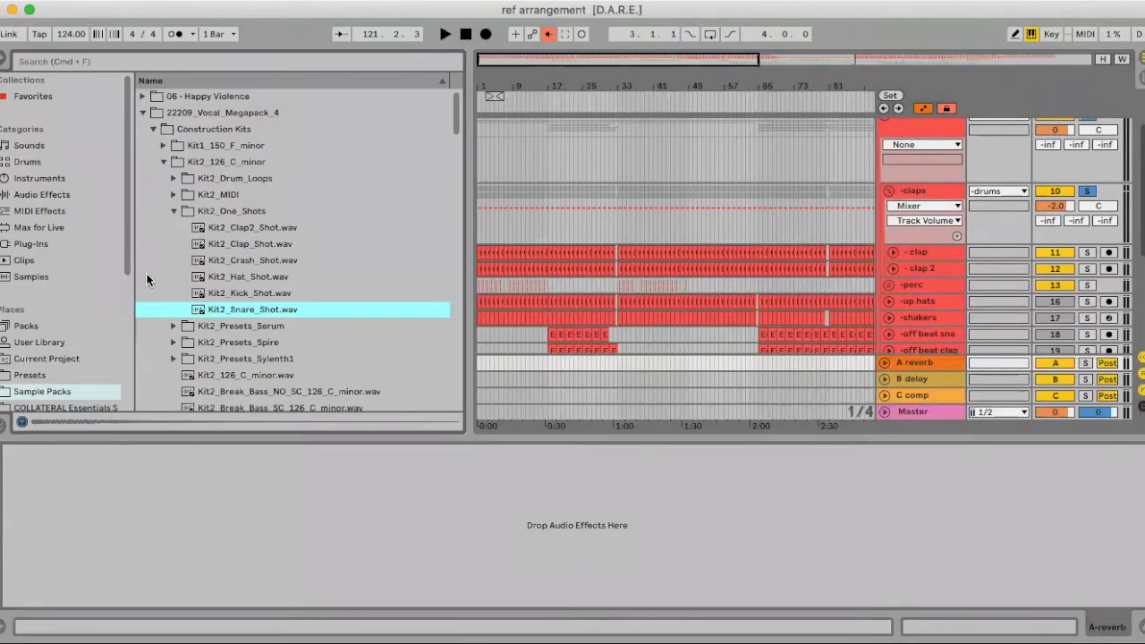
left_click(45, 195)
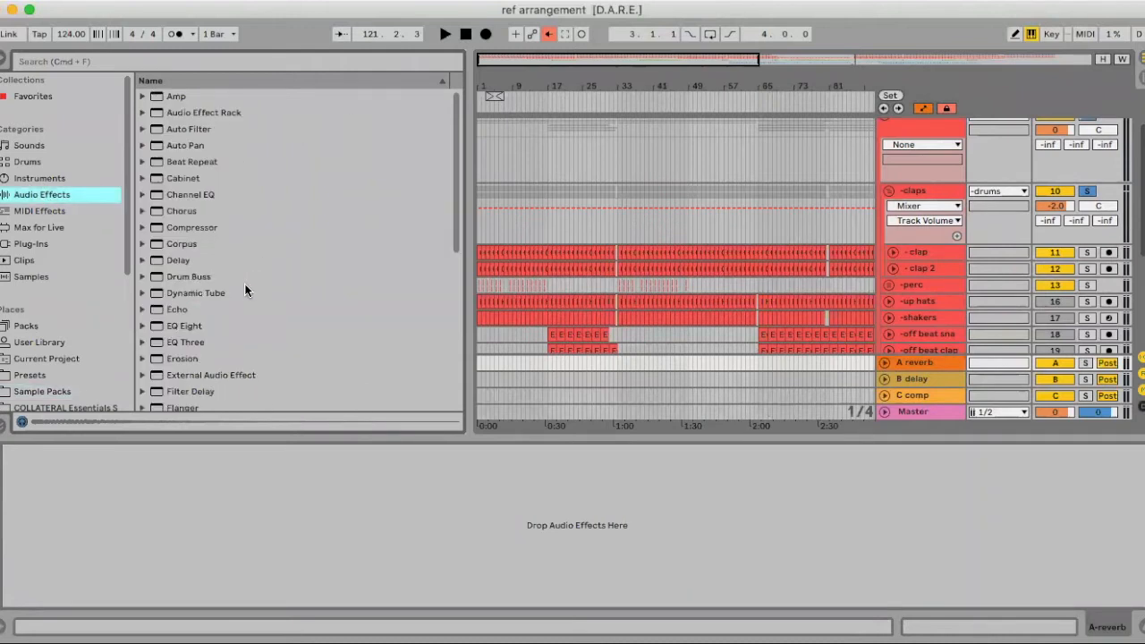
scroll(244, 284, "down", 5)
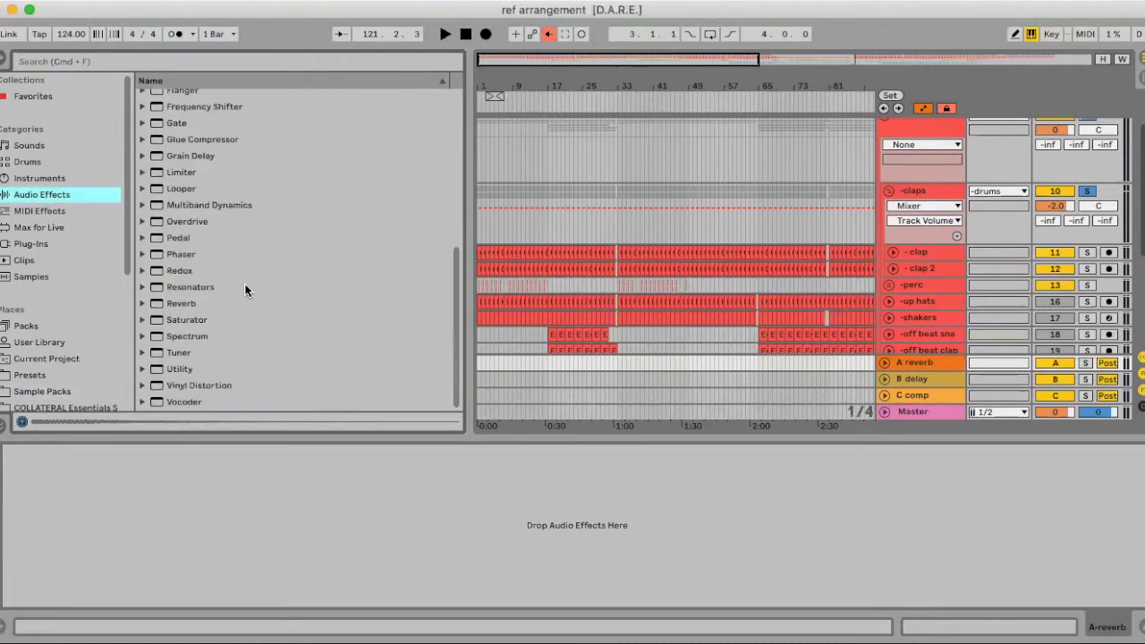
left_click(183, 303)
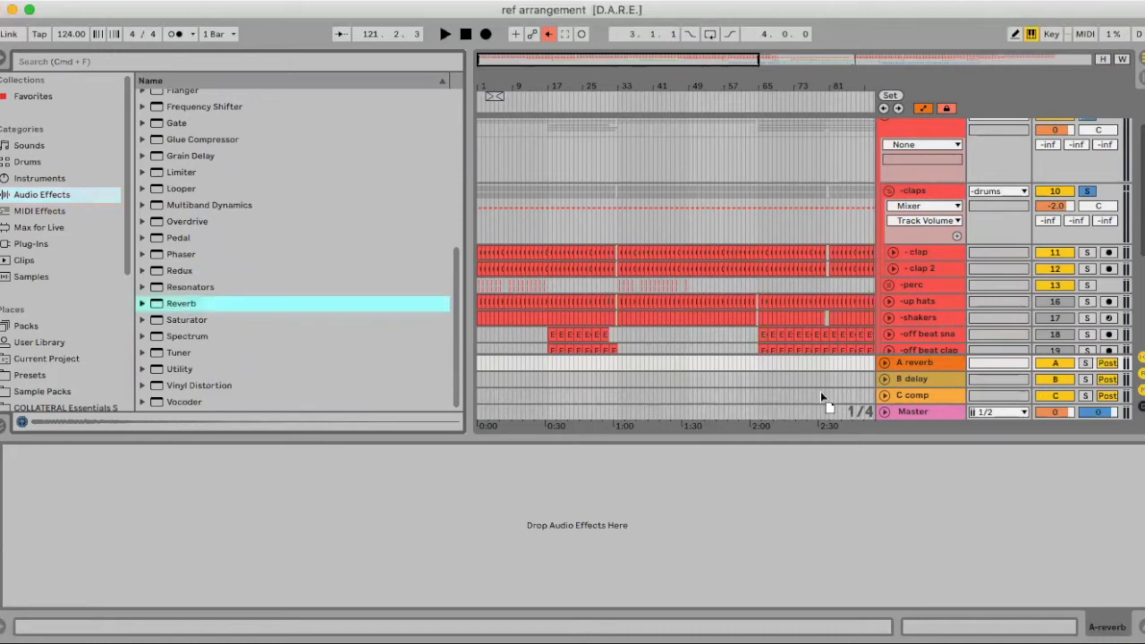
left_click(909, 364)
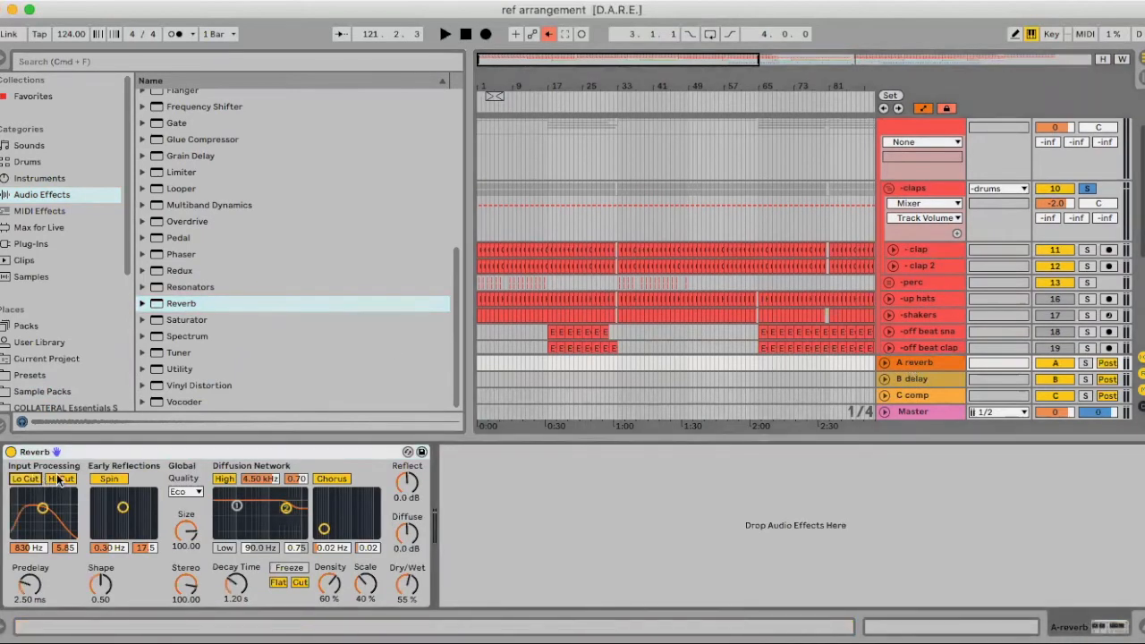
Raise the Reverb's input filter to about 3 kHz, set quality to High, and hide the panels
left_click_drag(45, 510, 51, 502)
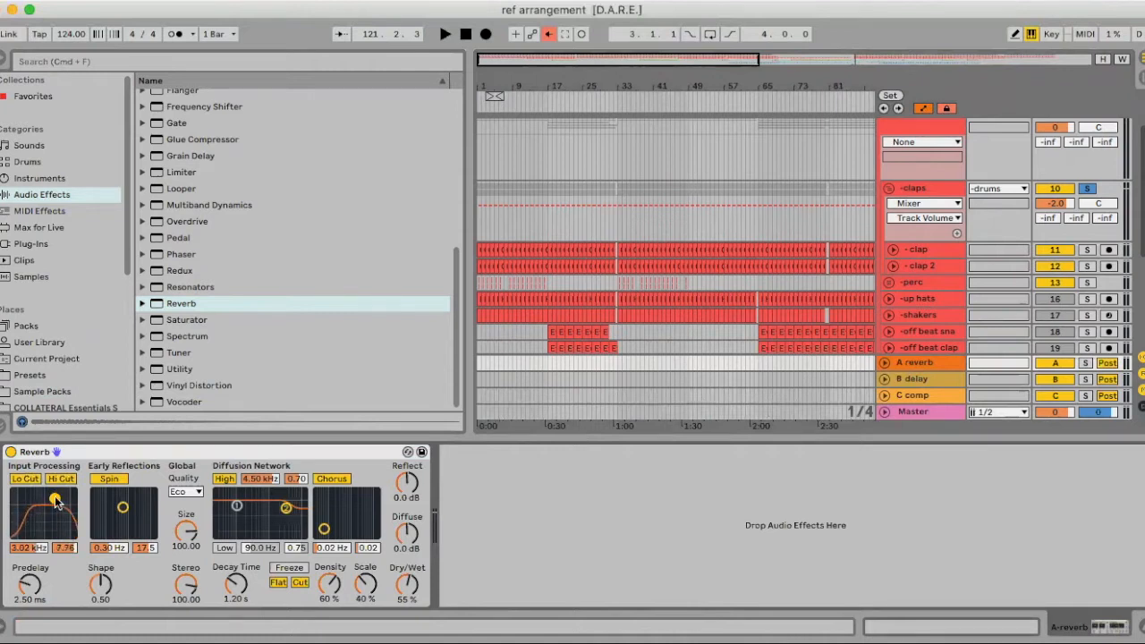
left_click(183, 493)
left_click(182, 531)
key("super+alt+l")
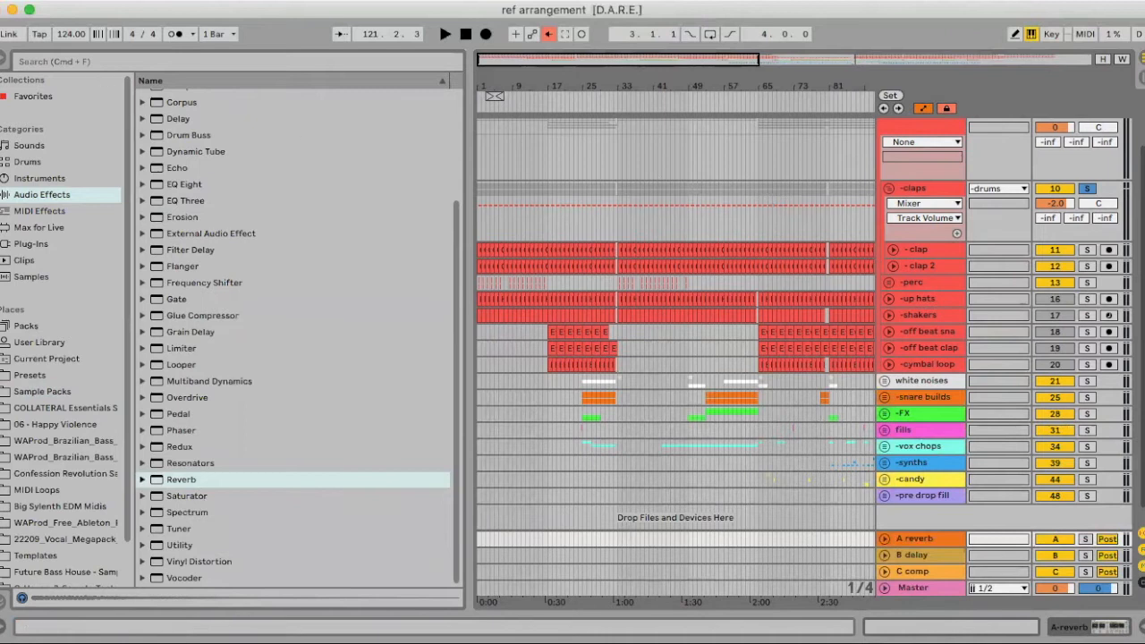
key("super+alt+b")
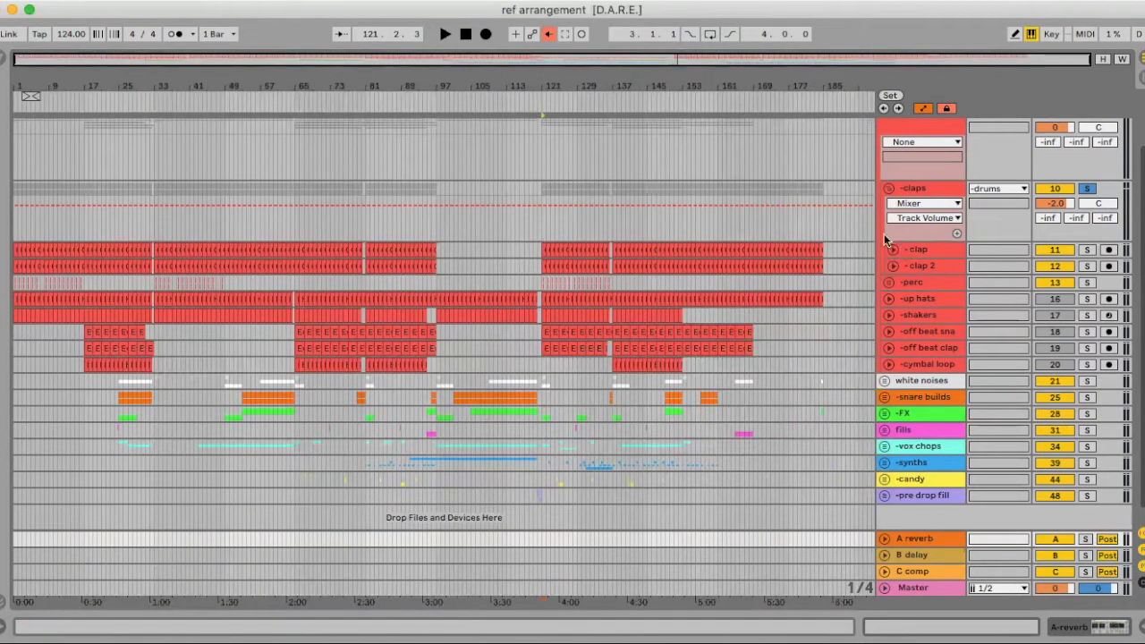
Show the claps' A-reverb send, solo the reverb return then the claps, and raise the send to about -14.4 dB
left_click(1048, 218)
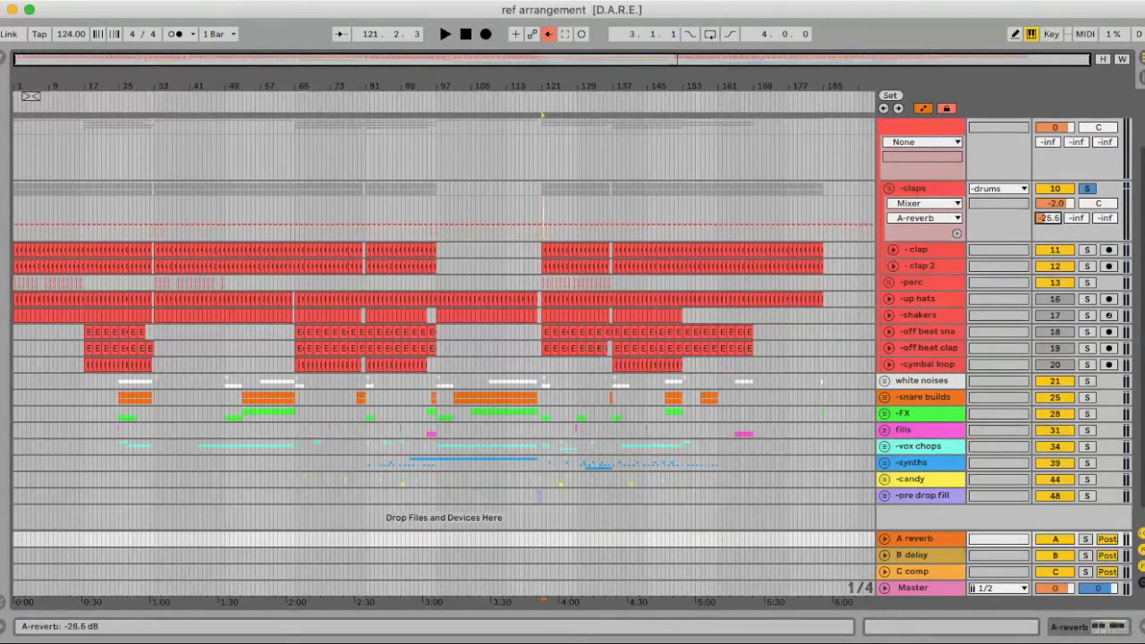
key("space")
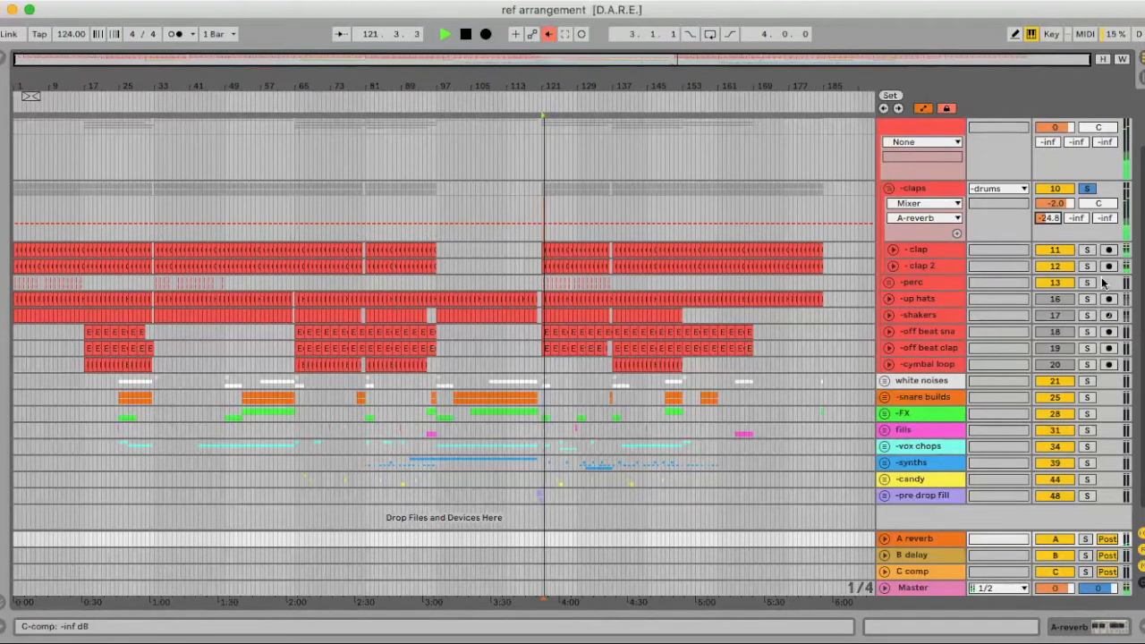
left_click(1084, 540)
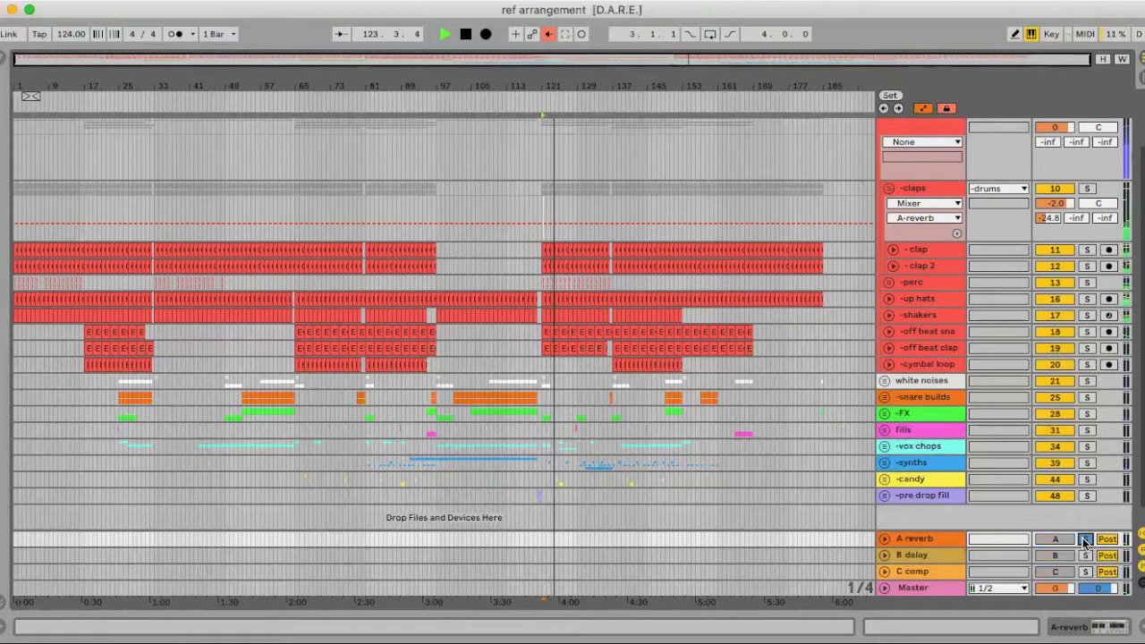
key("space")
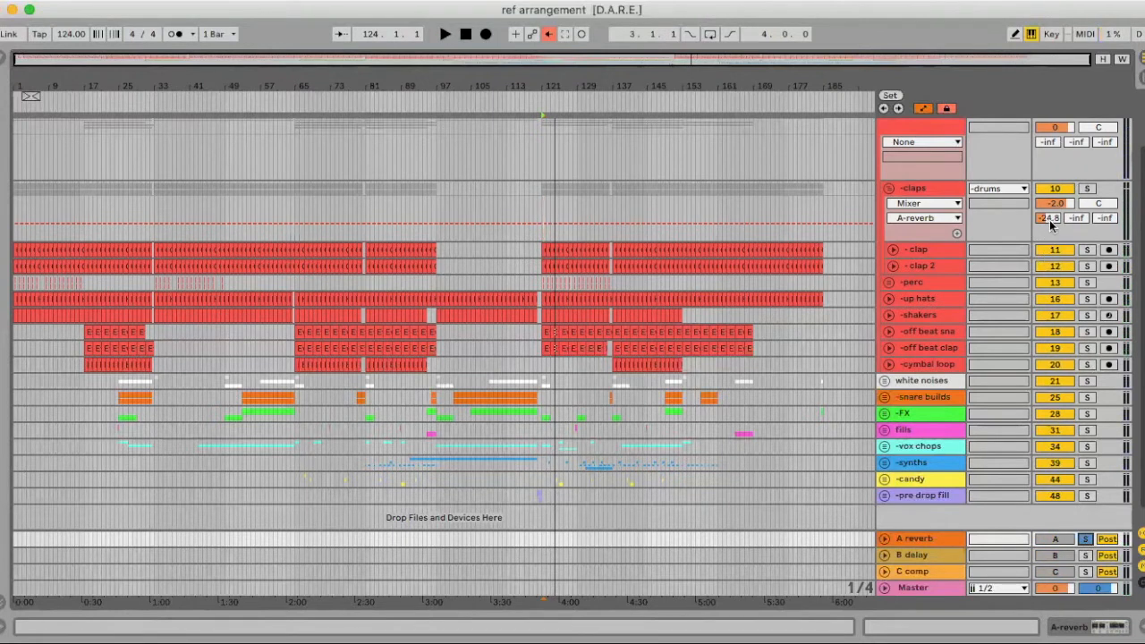
left_click(1086, 189)
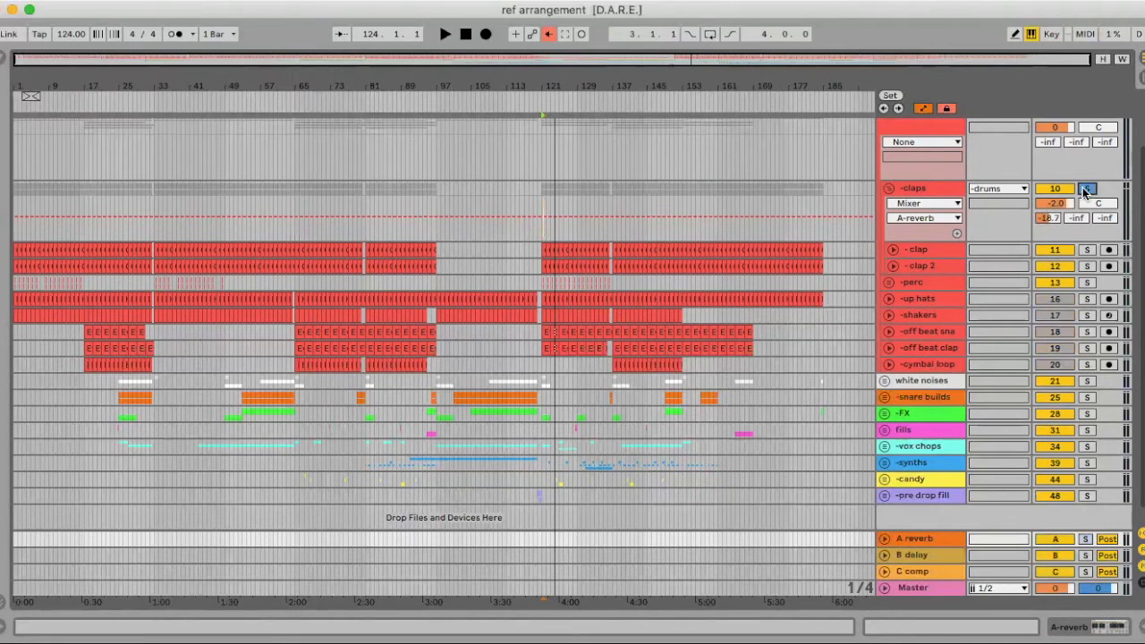
key("space")
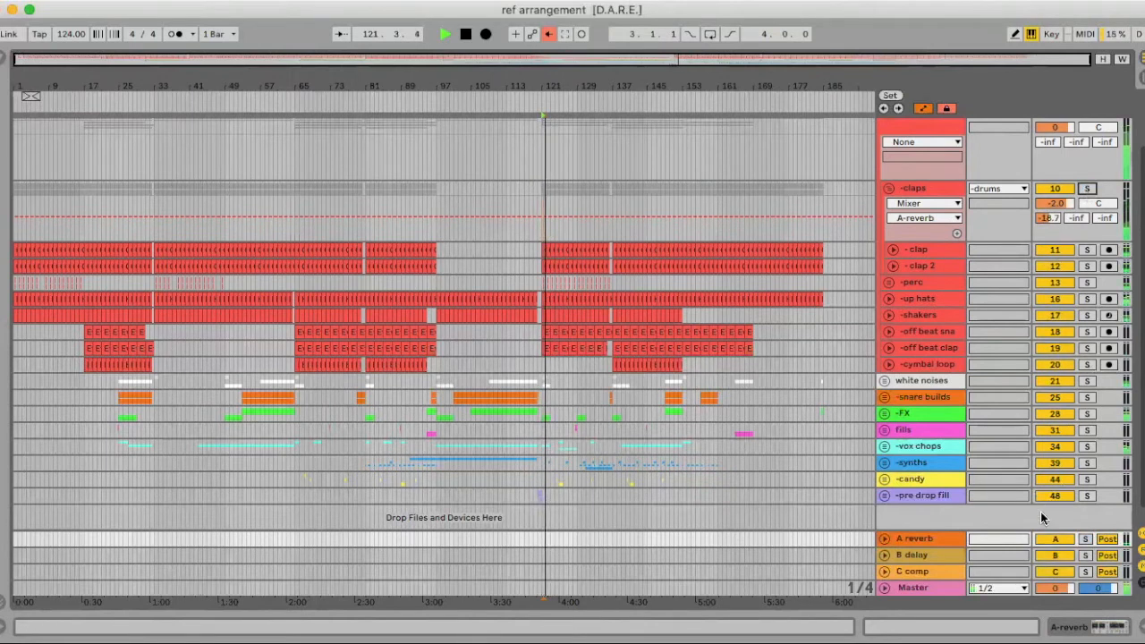
left_click_drag(1048, 222, 1049, 212)
Fold the claps group, unfold and solo the perc group, and audition it from bar 121
key("space")
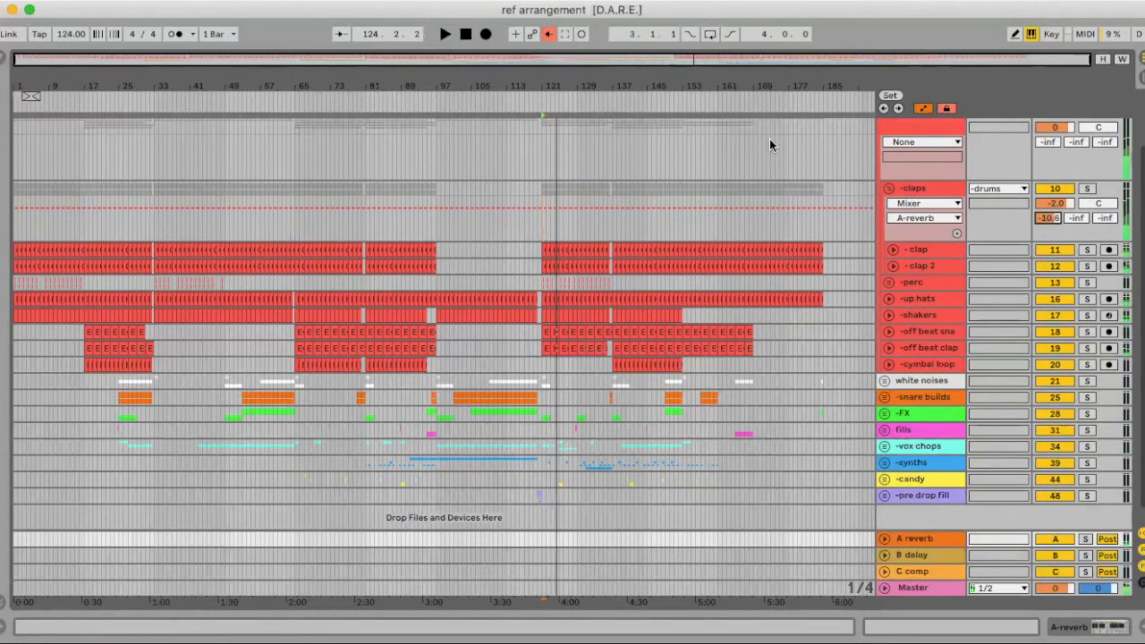
left_click(888, 188)
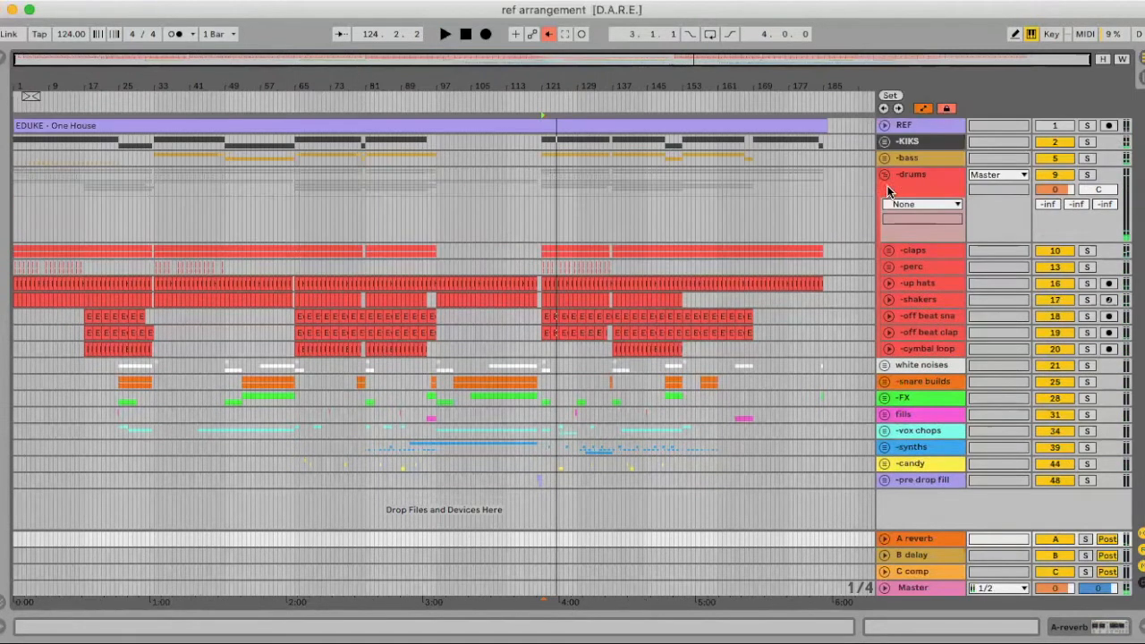
left_click(888, 268)
left_click(1087, 267)
key("plus")
key("plus")
key("plus")
left_click(464, 306)
key("space")
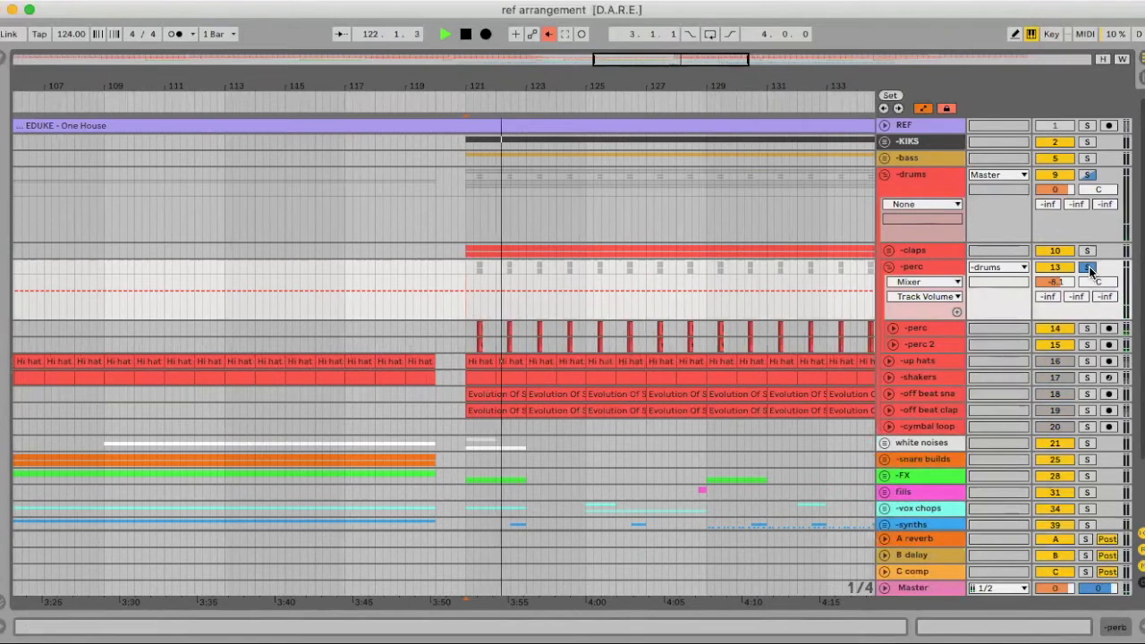
key("space")
Inspect the second perc track, fold the perc group, and open the C comp return's device view
key("Tab")
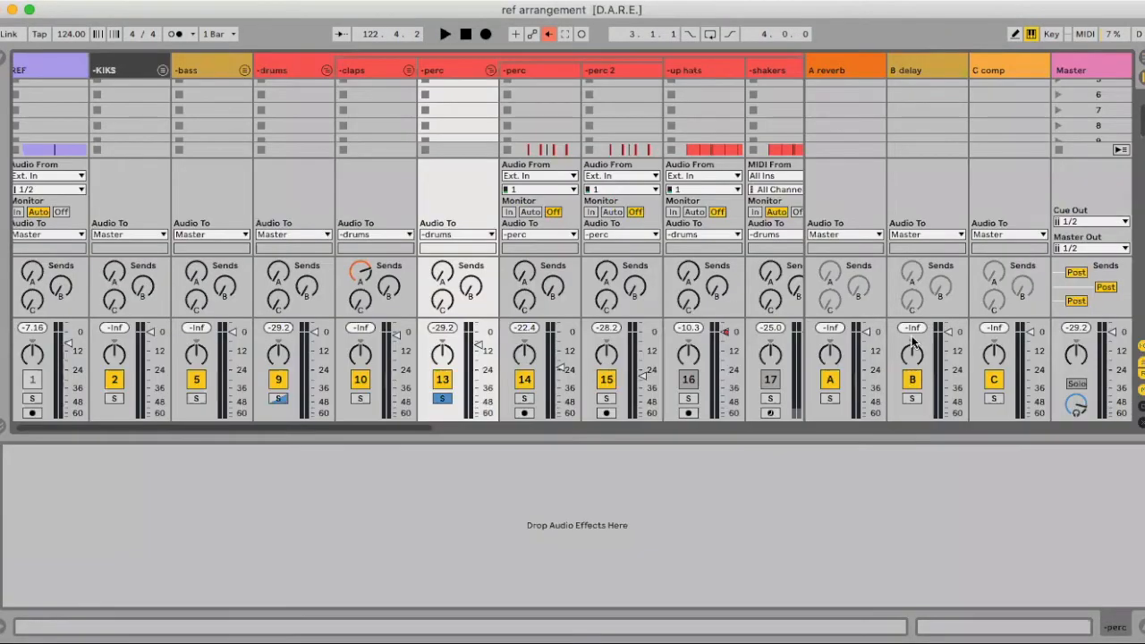
key("Tab")
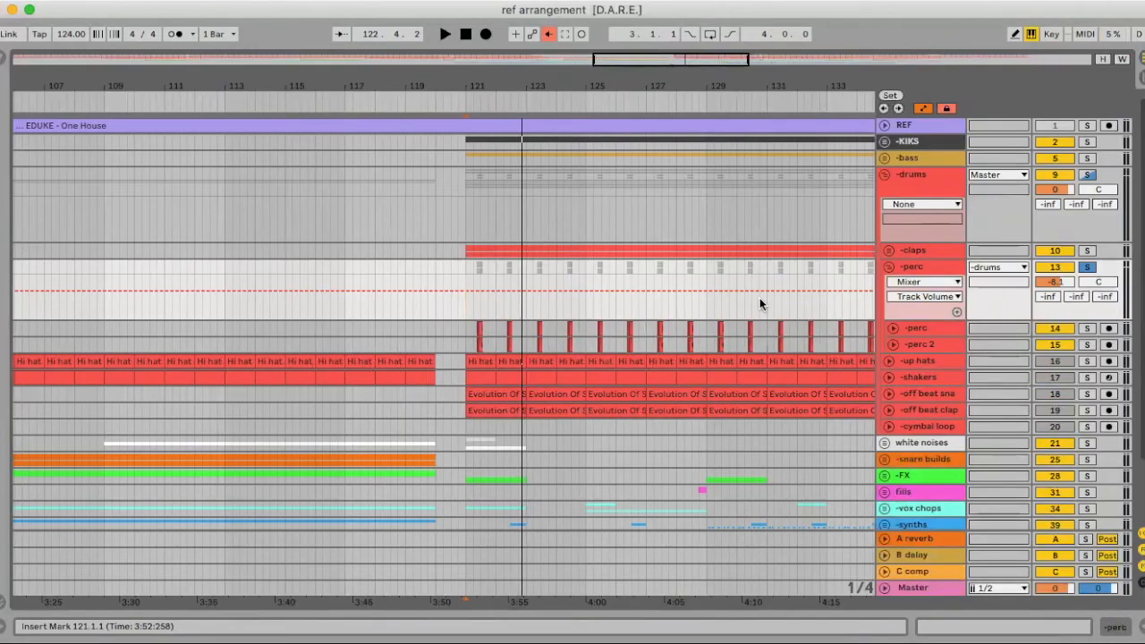
left_click(892, 325)
mouse_move(488, 86)
left_mouse_down()
mouse_move(488, 188)
mouse_move(489, 83)
left_mouse_up()
left_click(892, 328)
left_click(889, 266)
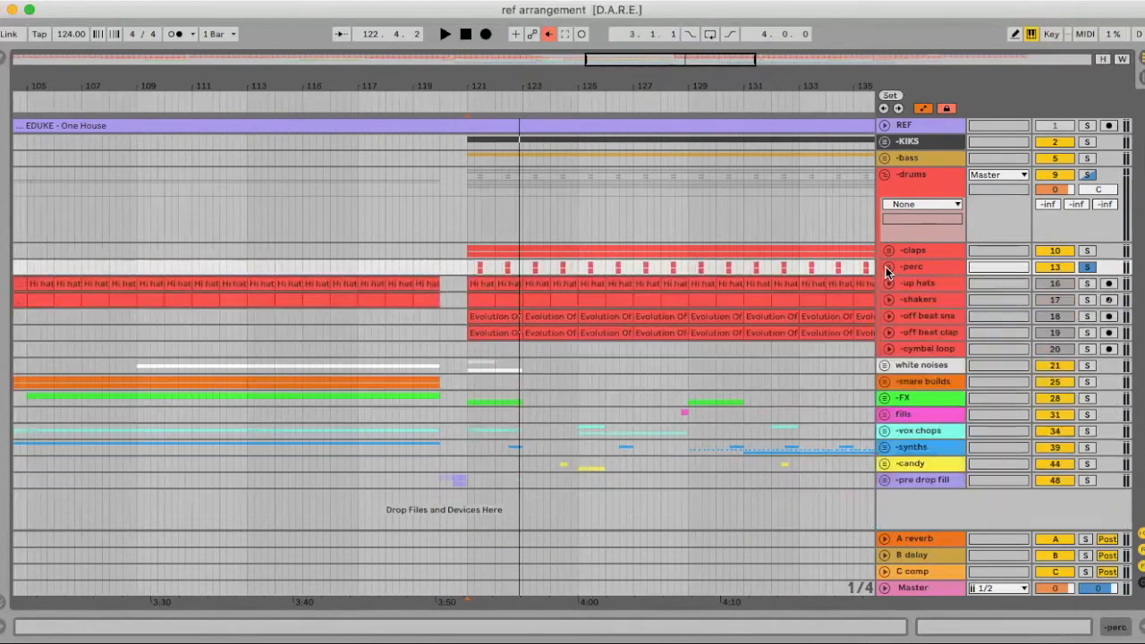
double_click(936, 569)
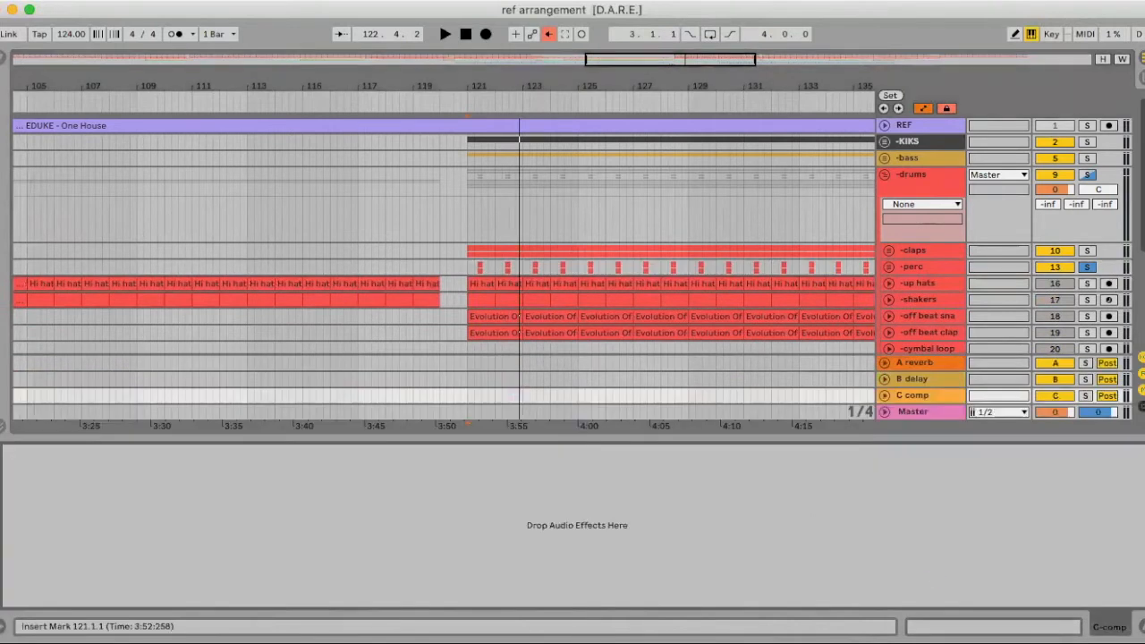
Drop a Compressor from Audio Effects onto C comp and lower its threshold to -14.9 dB
key("super+alt+b")
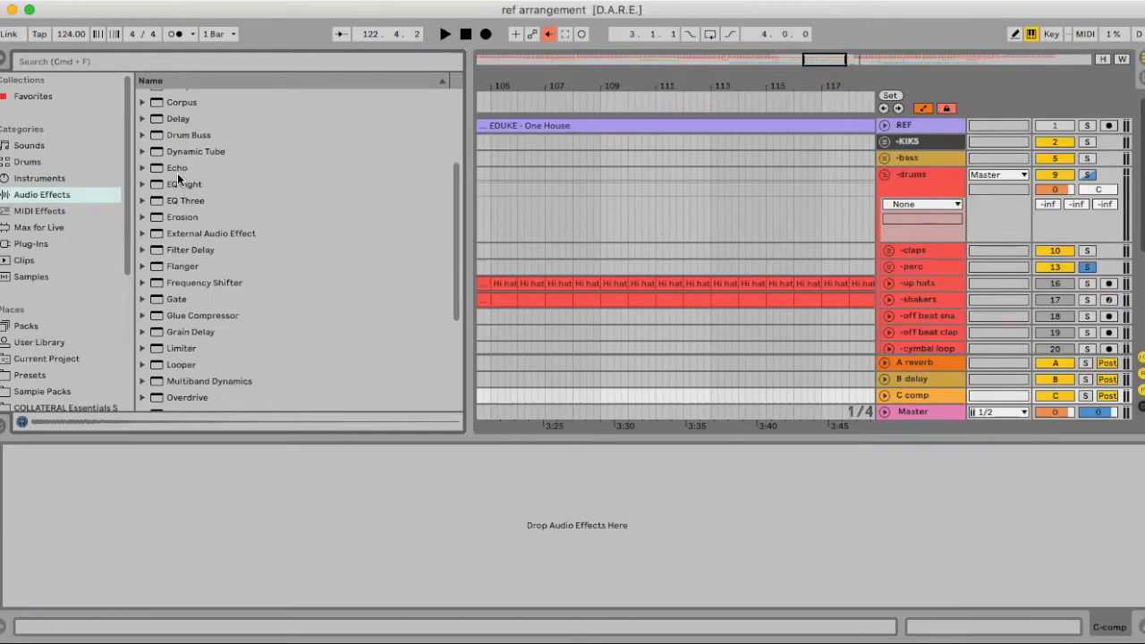
scroll(174, 123, "up", 5)
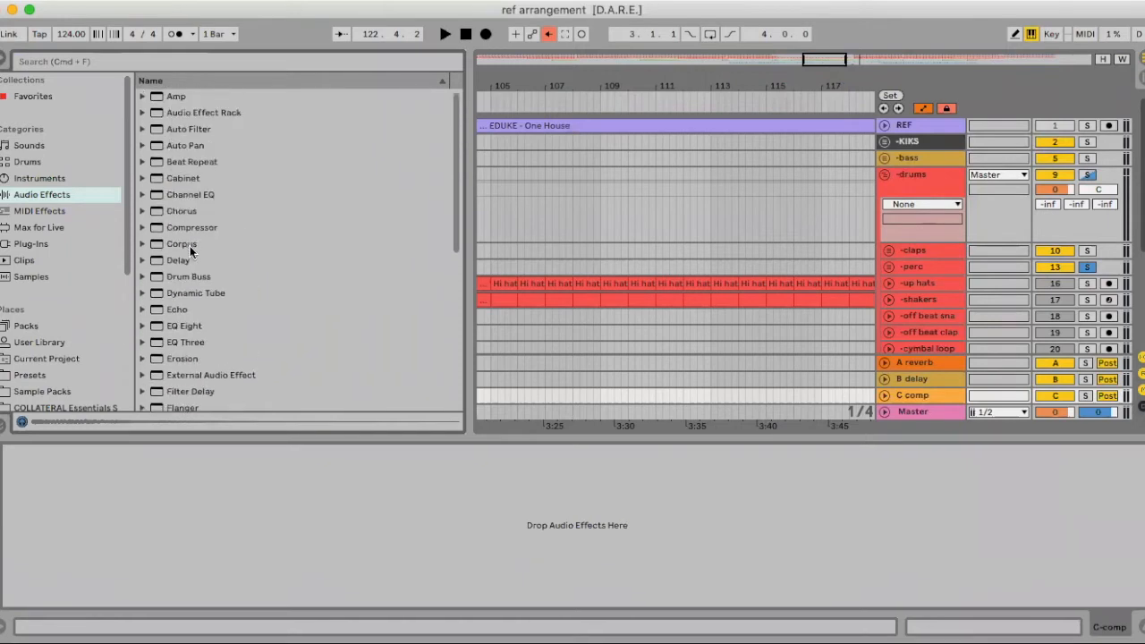
left_click_drag(194, 227, 478, 555)
left_click_drag(82, 494, 83, 515)
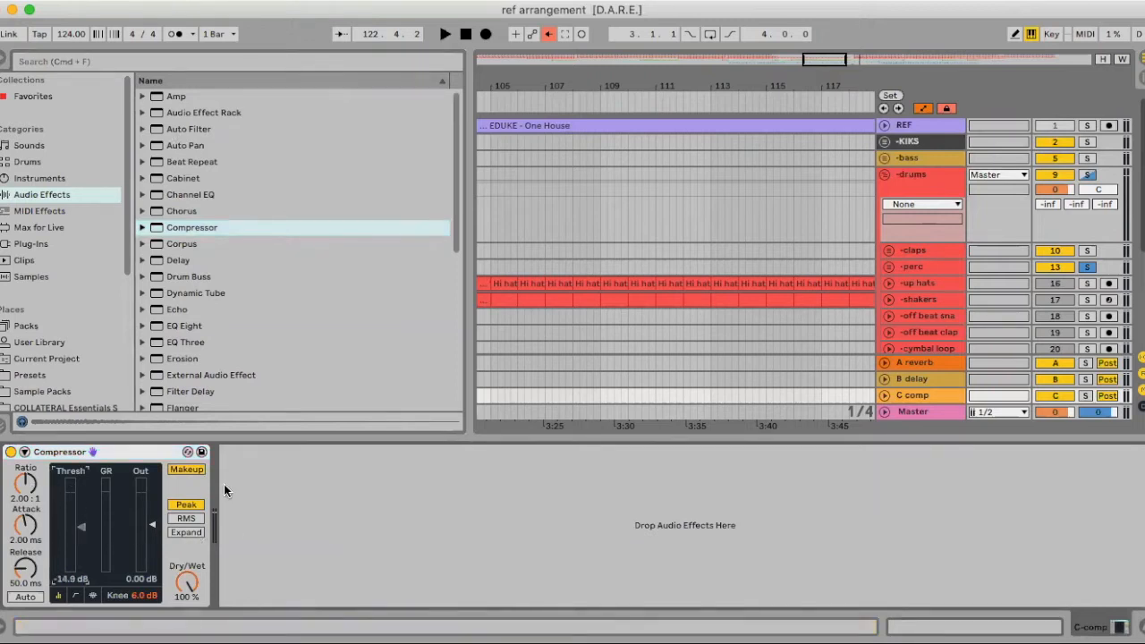
Unfold the perc group to show its tracks
scroll(778, 222, "down", 5)
scroll(778, 222, "right", 2)
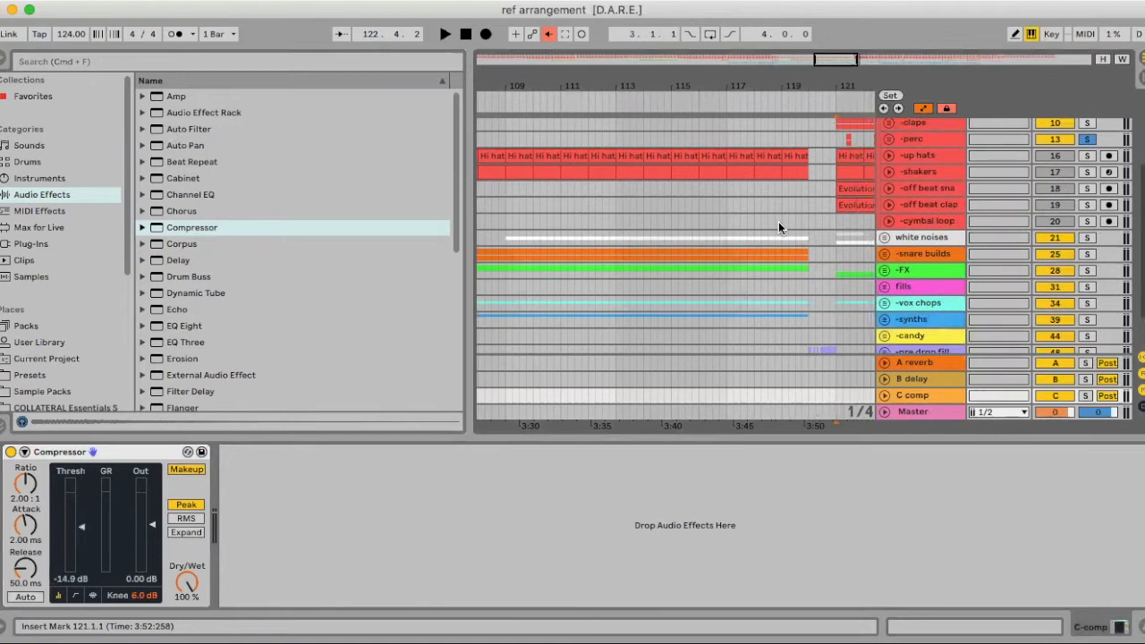
scroll(837, 221, "up", 2)
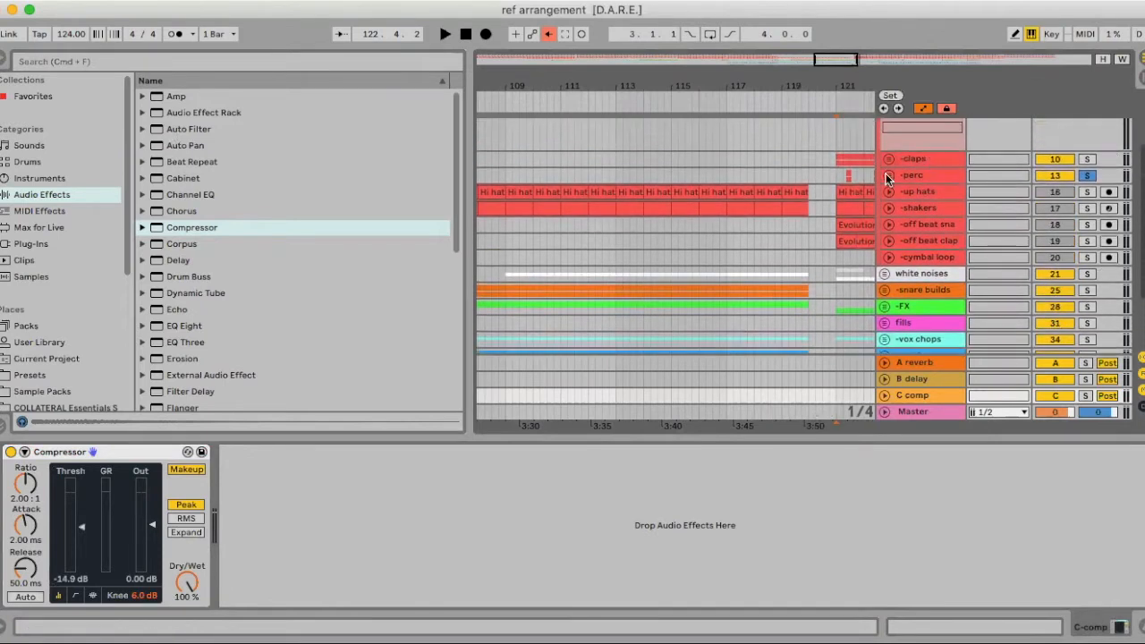
left_click(888, 175)
Raise the perc send to C comp; set Compressor threshold -53 dB, attack 0.03 ms, ratio about 5:1
left_click_drag(1106, 202, 1106, 168)
key("space")
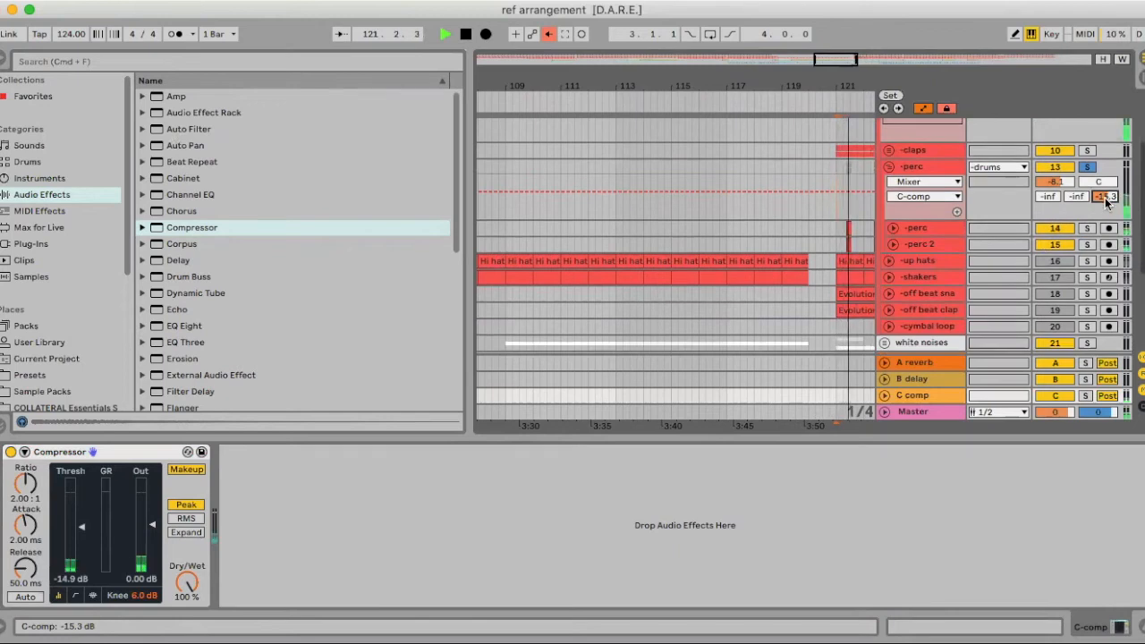
left_click_drag(80, 527, 81, 565)
key("space")
key("space")
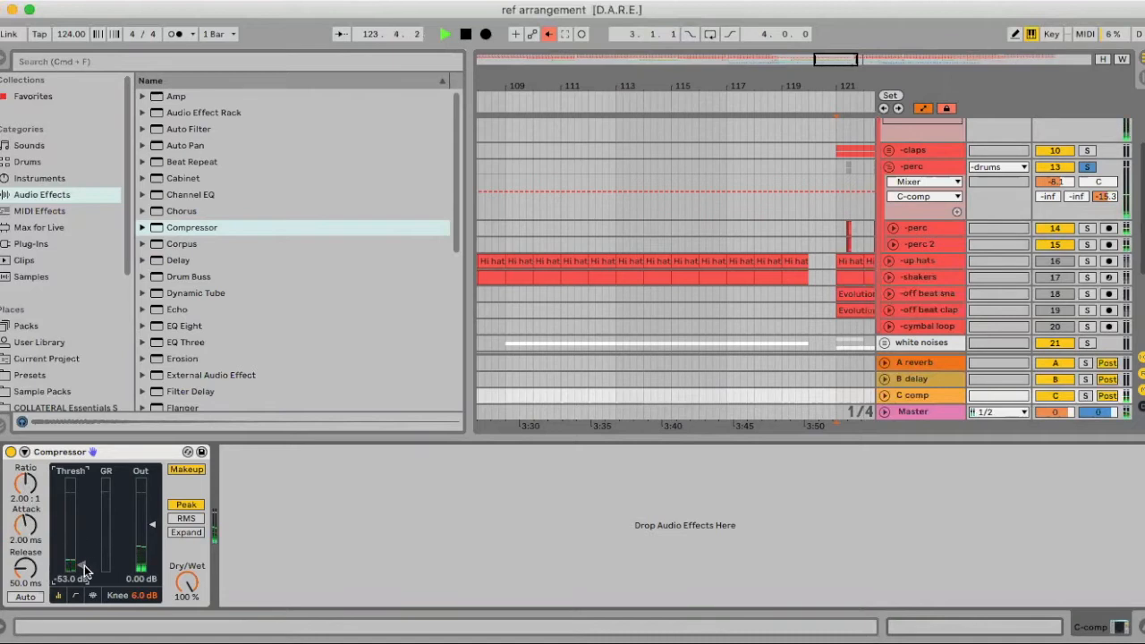
left_click_drag(27, 529, 28, 573)
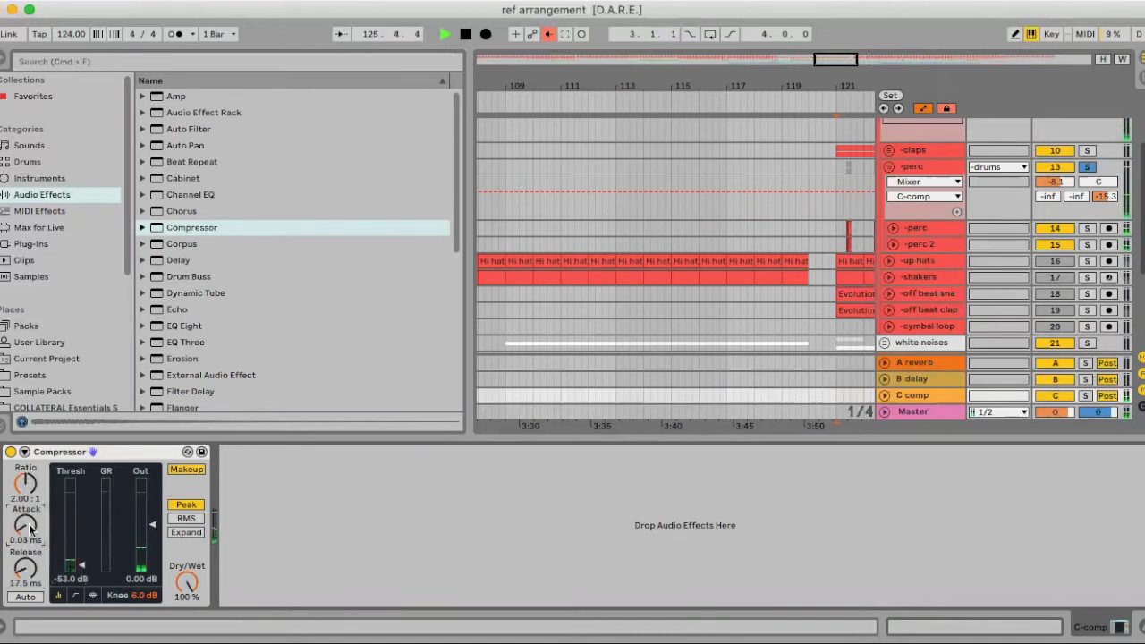
left_click_drag(28, 484, 28, 471)
scroll(953, 309, "down", 3)
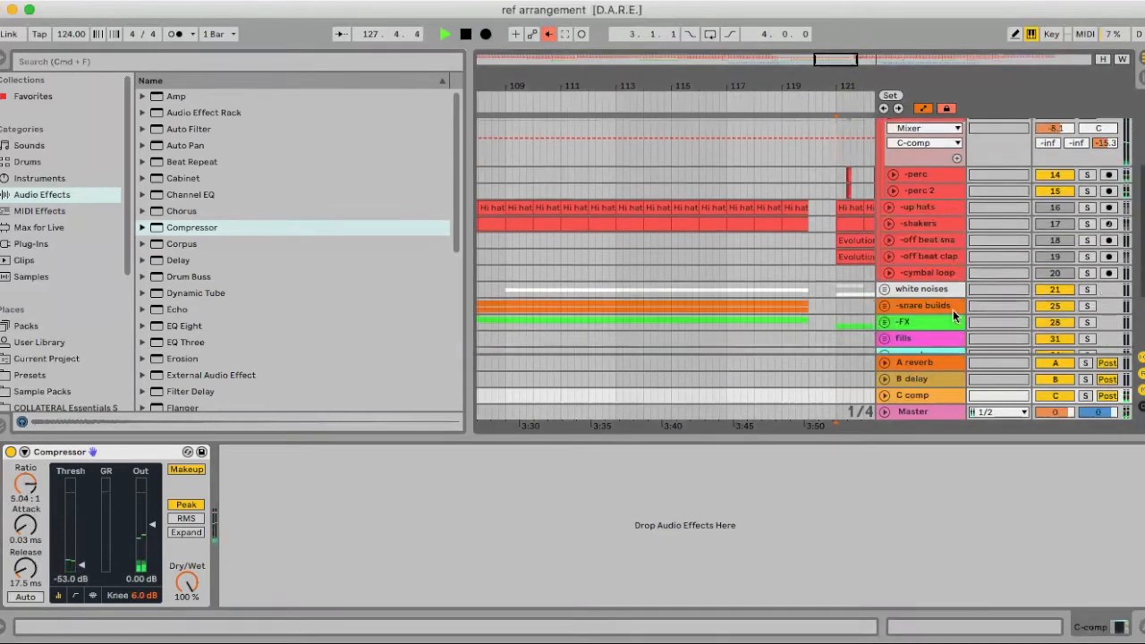
key("space")
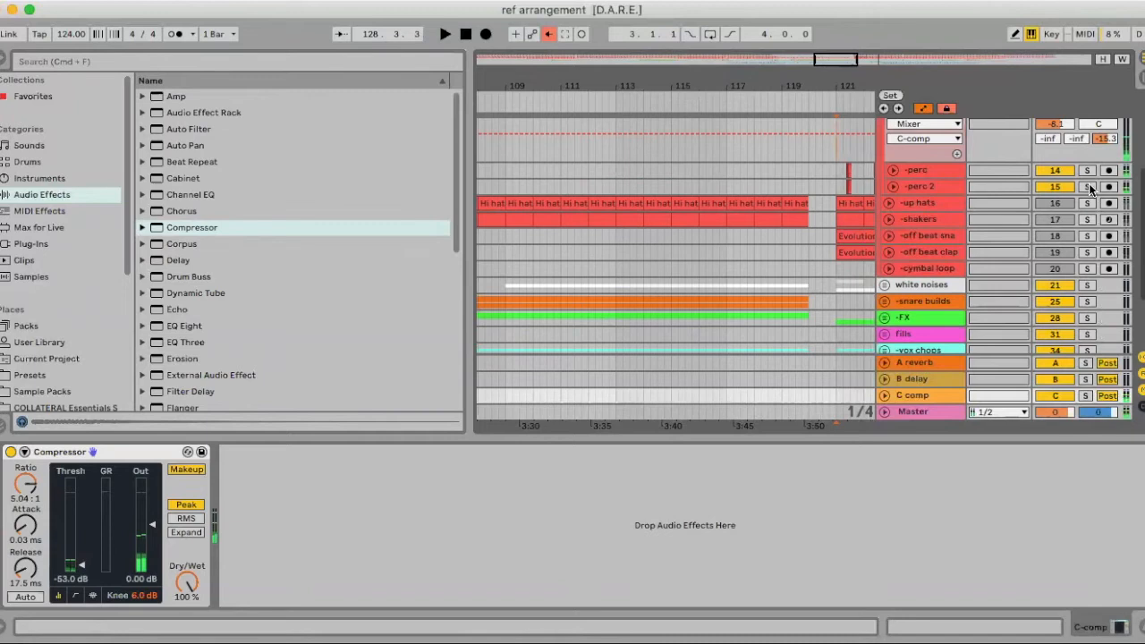
Audition from bar 121 and settle the perc group's C comp send at -24.4 dB
left_click(1087, 366)
left_click(1088, 365)
key("space")
left_click(1142, 627)
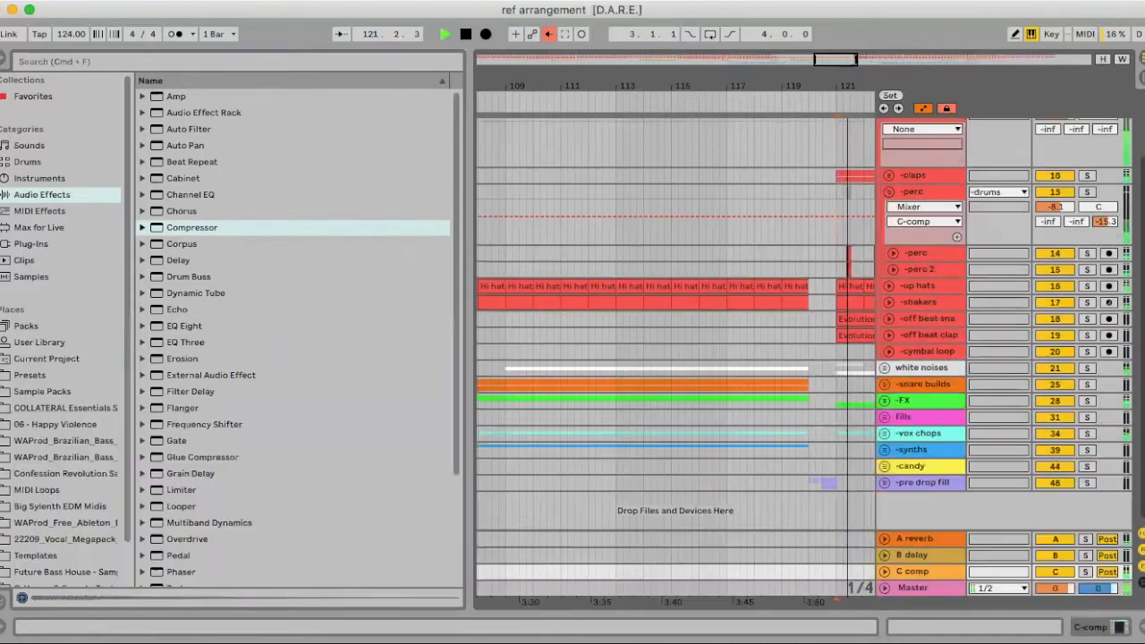
scroll(841, 393, "right", 4)
key("space")
left_click_drag(1107, 229, 1107, 243)
key("space")
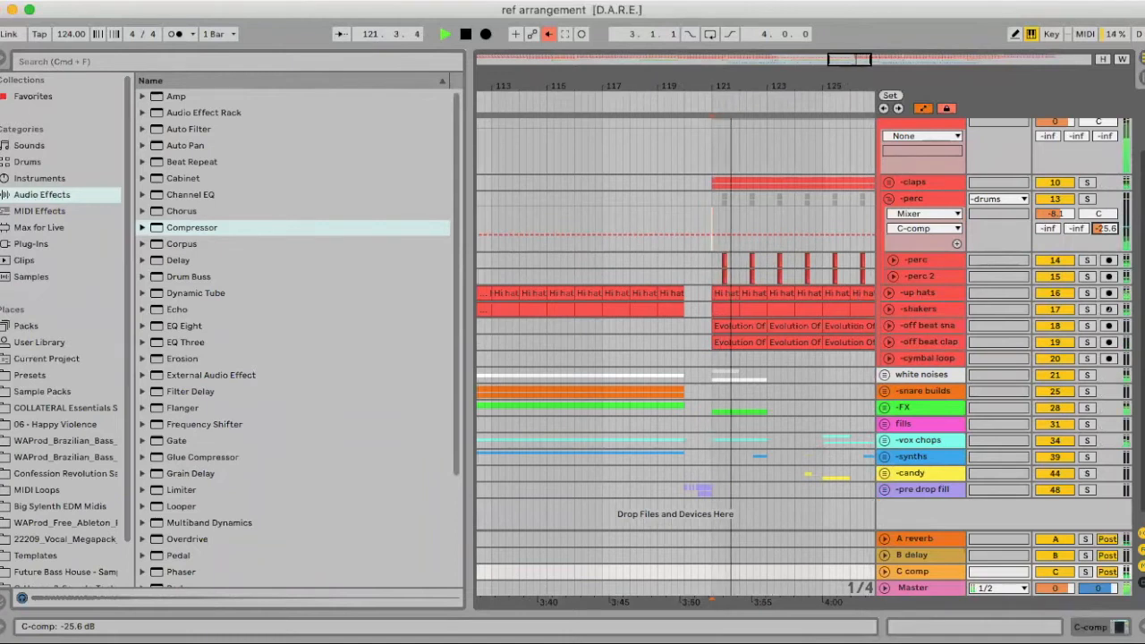
left_click_drag(1106, 229, 1106, 226)
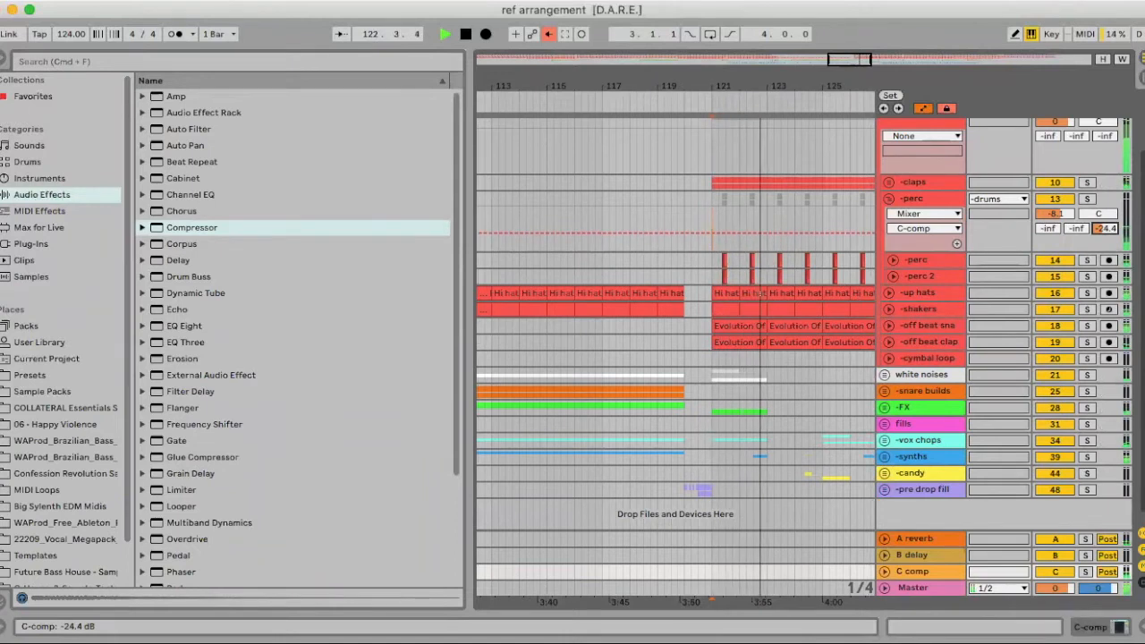
scroll(1105, 229, "down", 1)
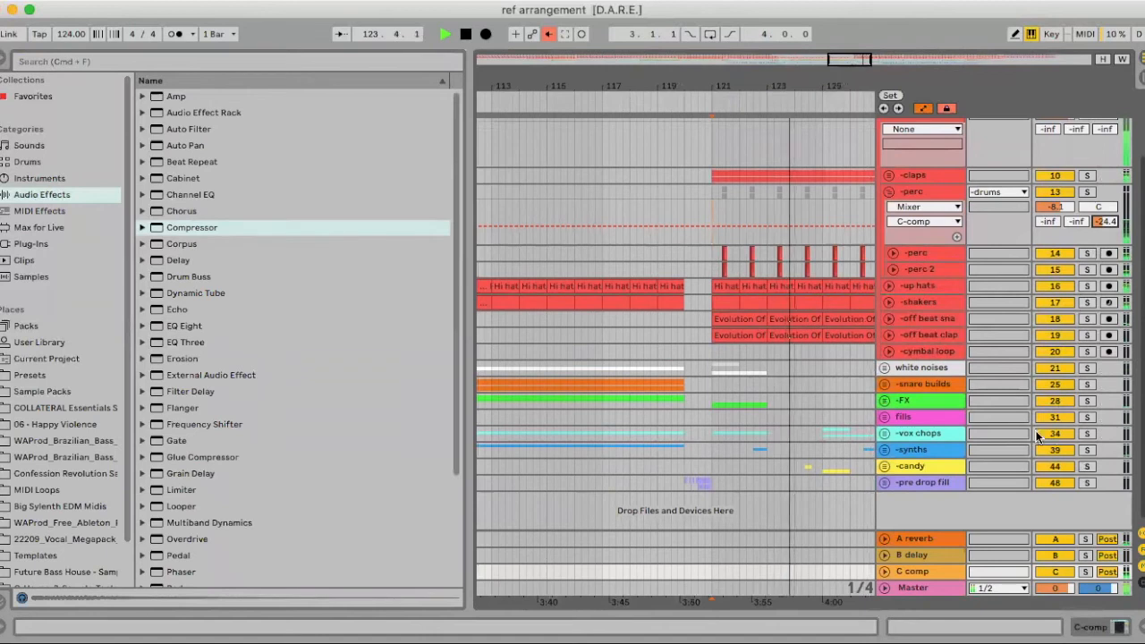
key("space")
Fold the perc group, frame bars 97–165, solo up hats and play from bar 121
left_click(3, 58)
left_click(888, 193)
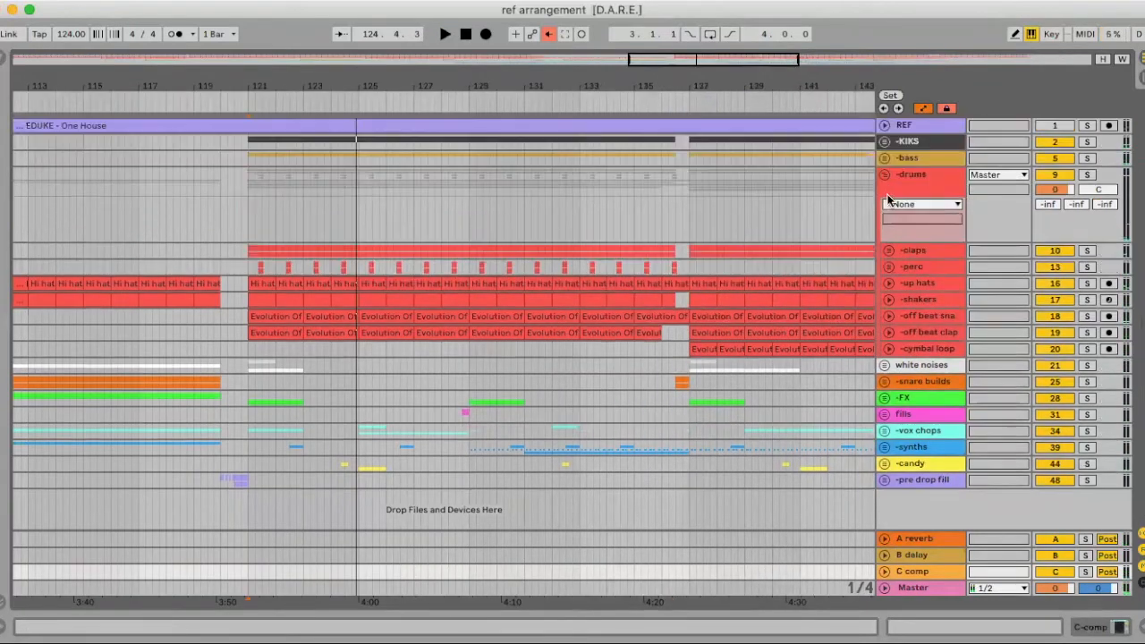
left_click_drag(404, 85, 405, 64)
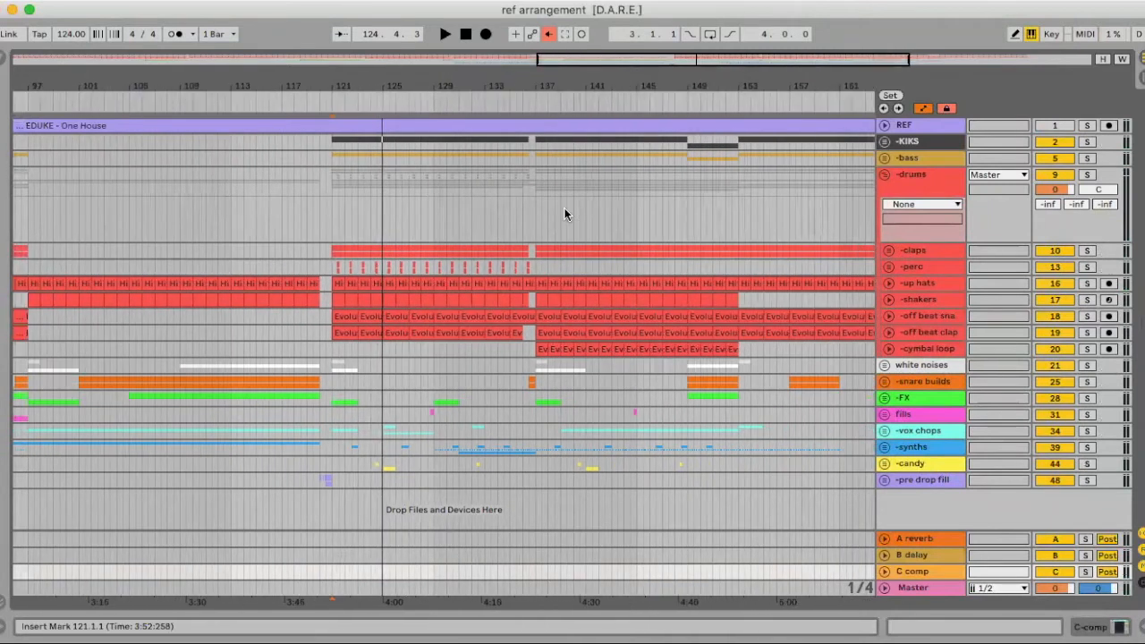
scroll(393, 288, "left", 1)
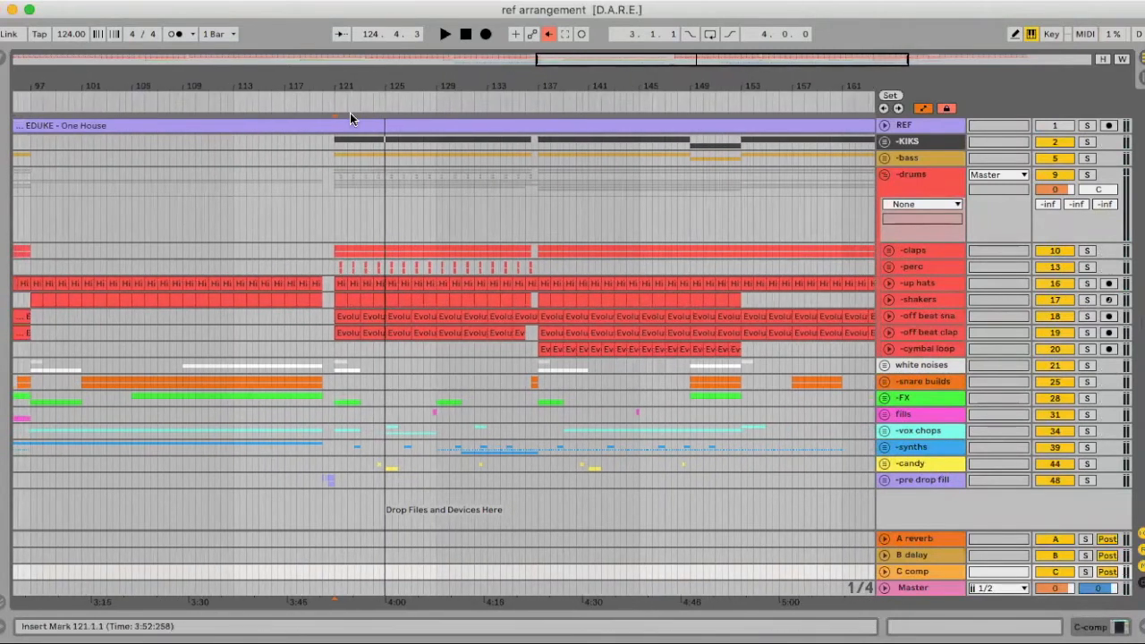
left_click_drag(344, 89, 345, 192)
left_click_drag(331, 86, 331, 32)
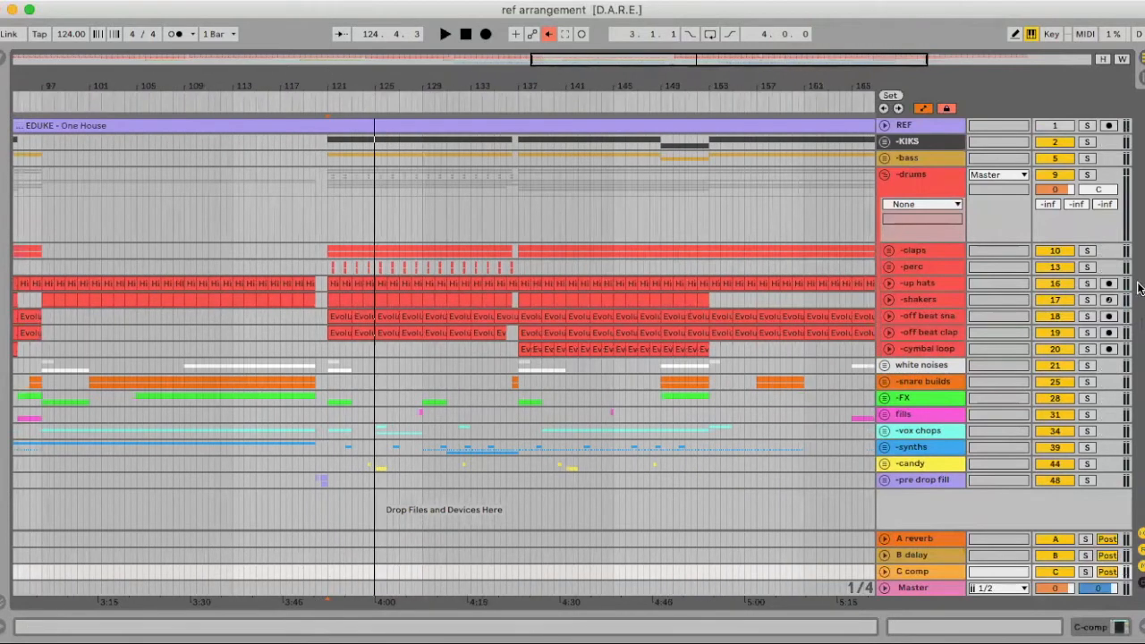
left_click(1086, 284)
left_click(322, 285)
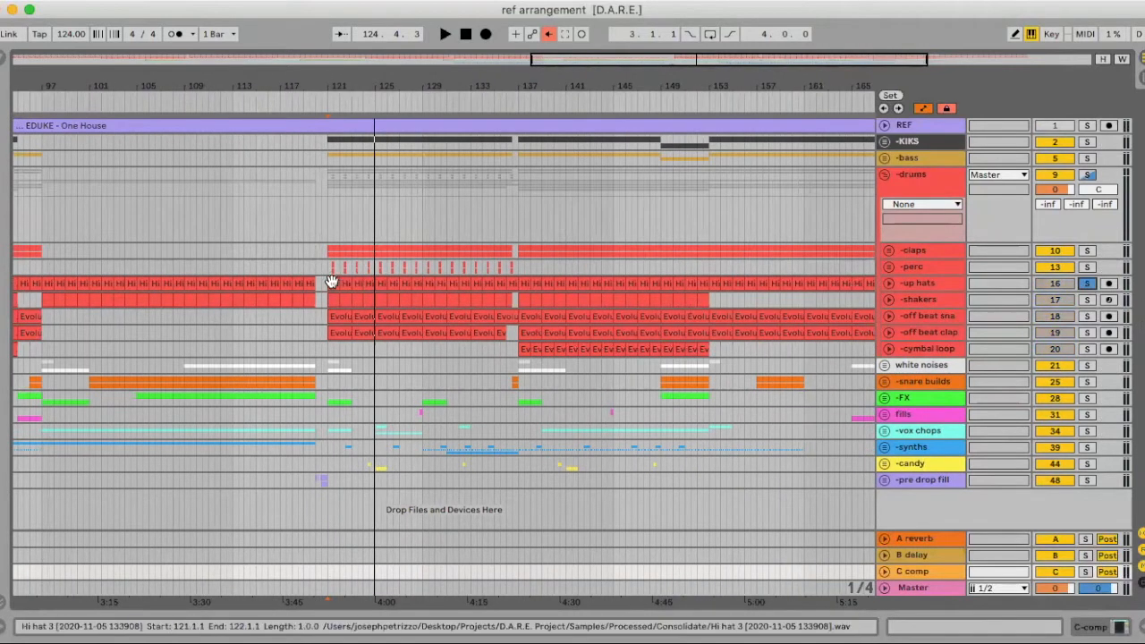
key("space")
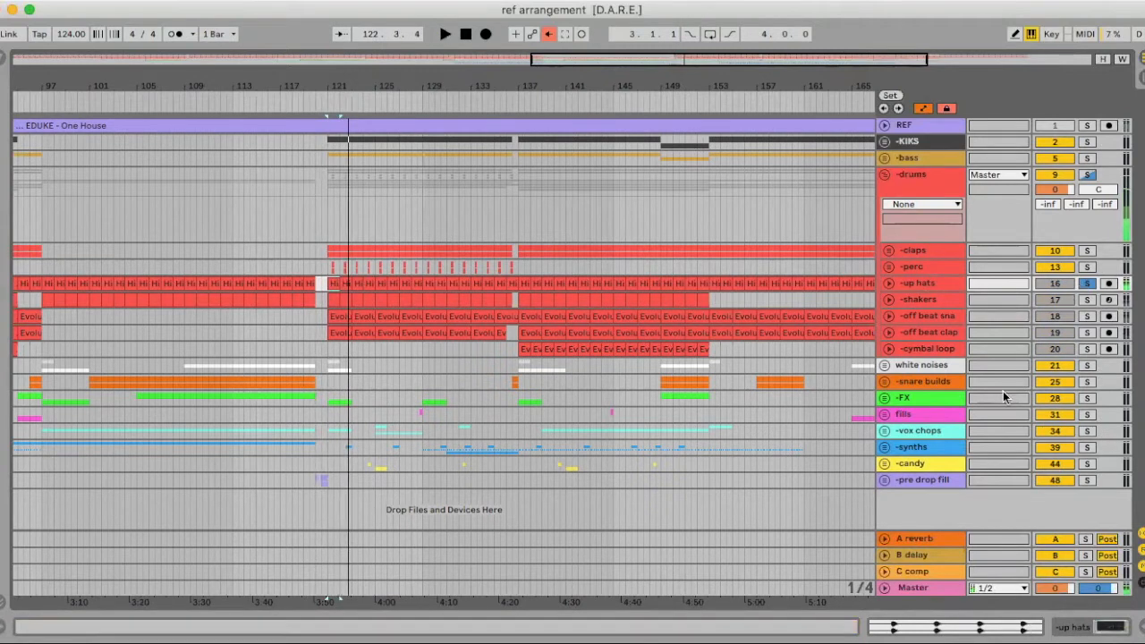
Add an Echo device from the Browser to the B delay return track
double_click(914, 549)
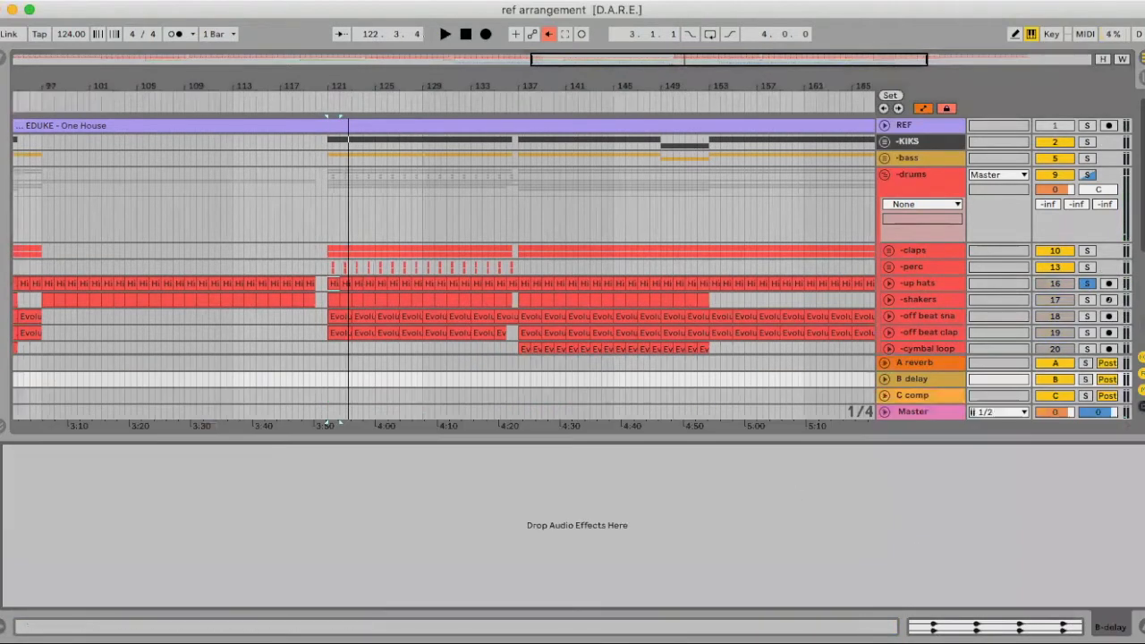
left_click(1, 59)
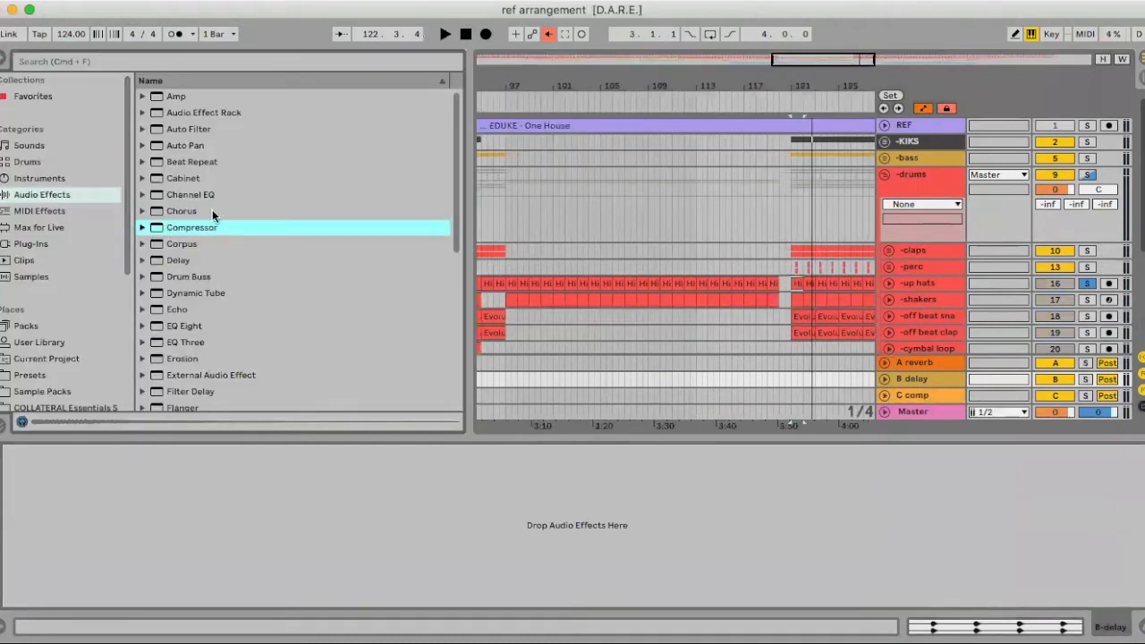
scroll(214, 217, "down", 1)
scroll(213, 218, "down", 5)
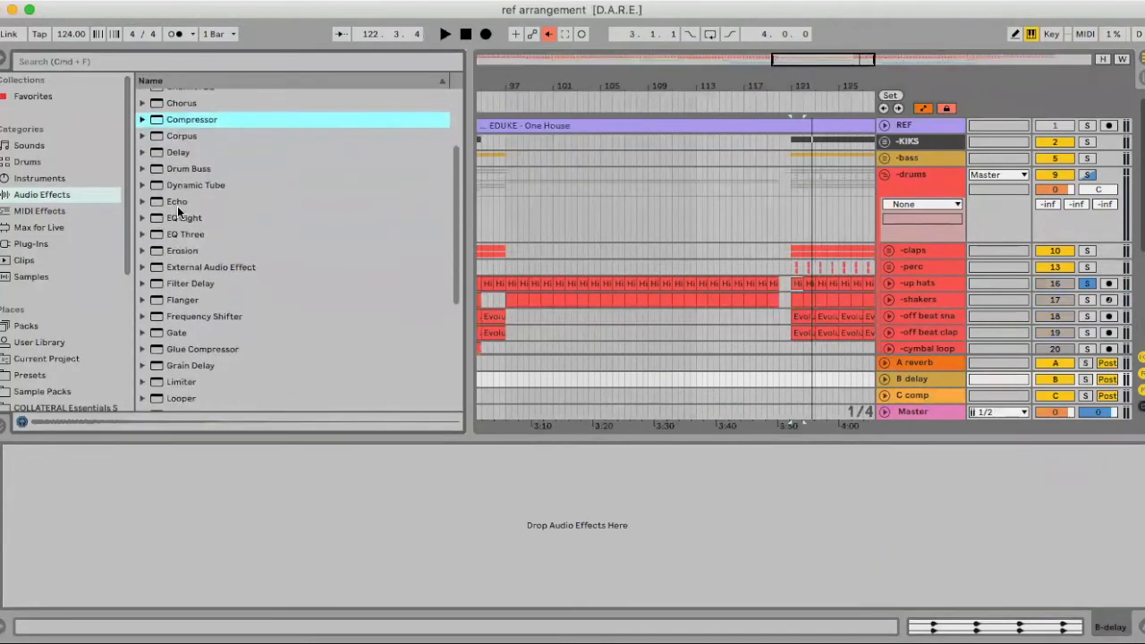
scroll(176, 212, "down", 1)
left_click_drag(175, 163, 200, 520)
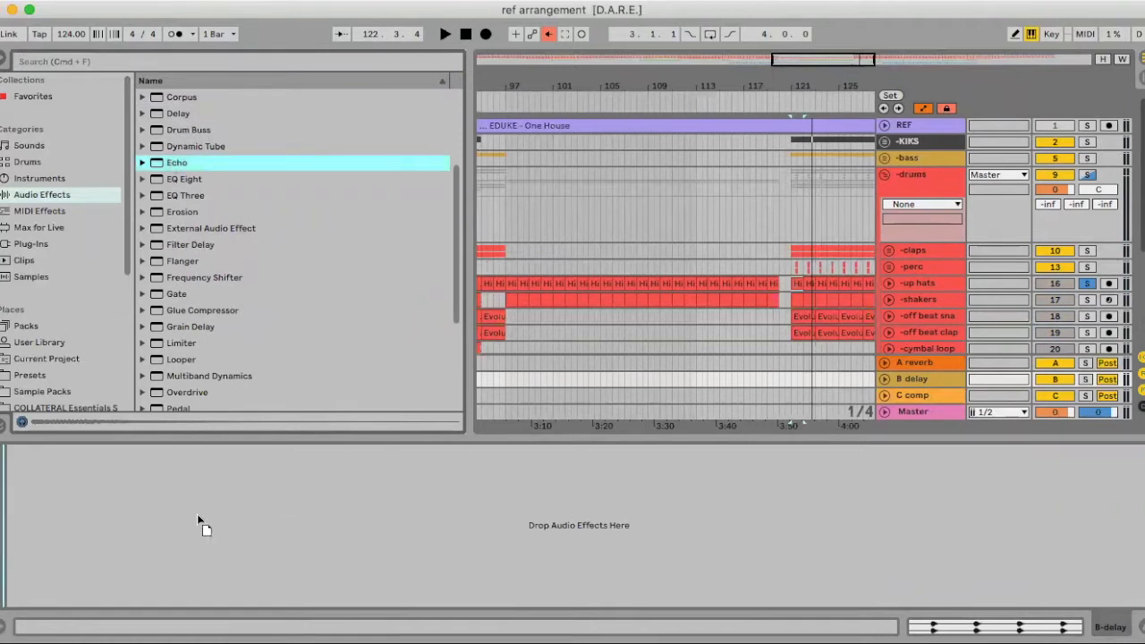
scroll(210, 282, "down", 5)
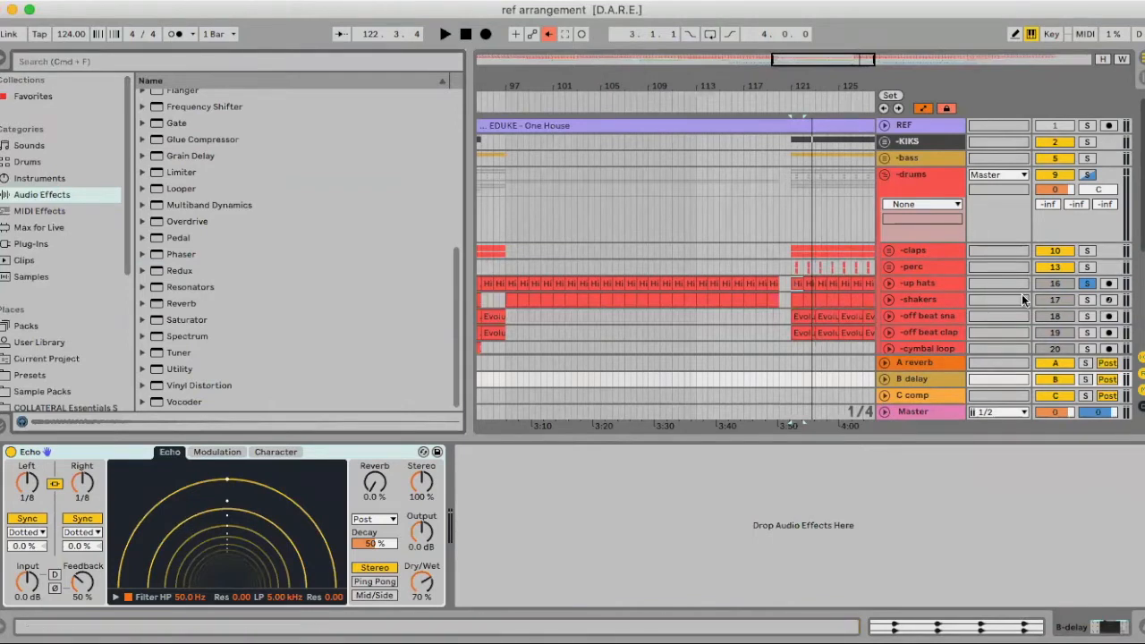
Expand up hats, raise its B delay send, and audition longer Echo delay times and higher feedback
left_click(889, 283)
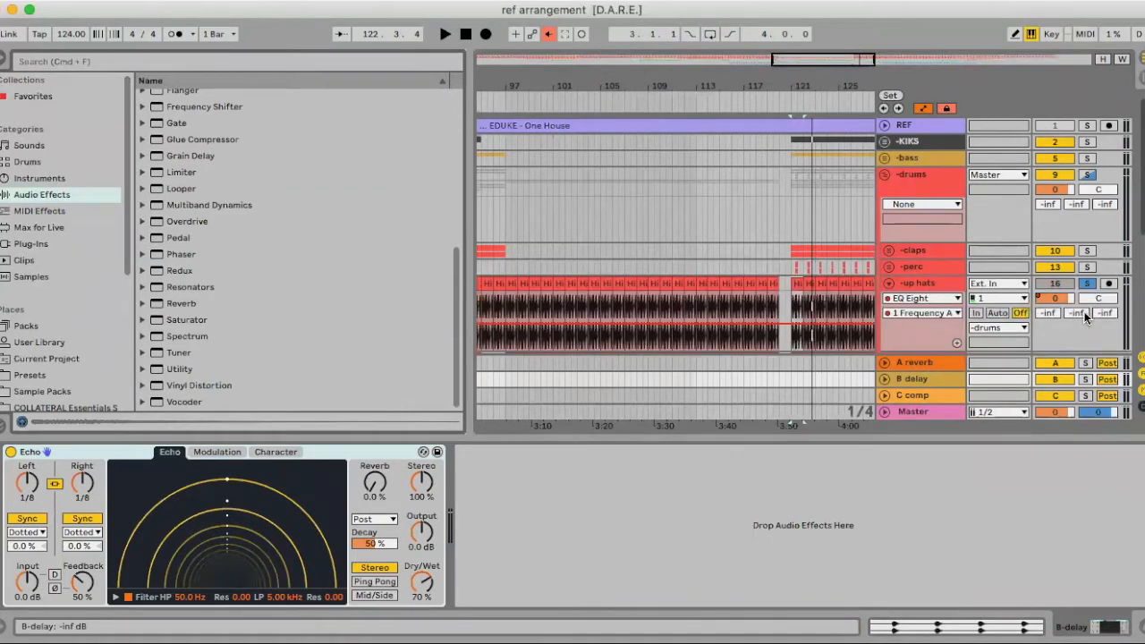
left_click_drag(1084, 314, 1084, 300)
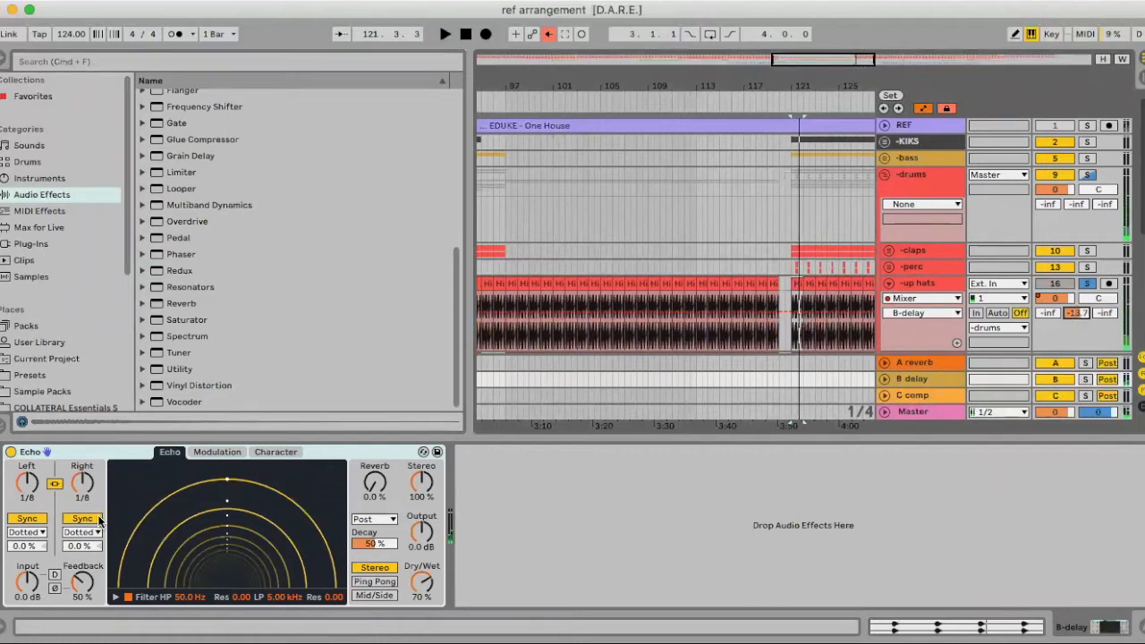
left_click_drag(82, 483, 85, 506)
key("space")
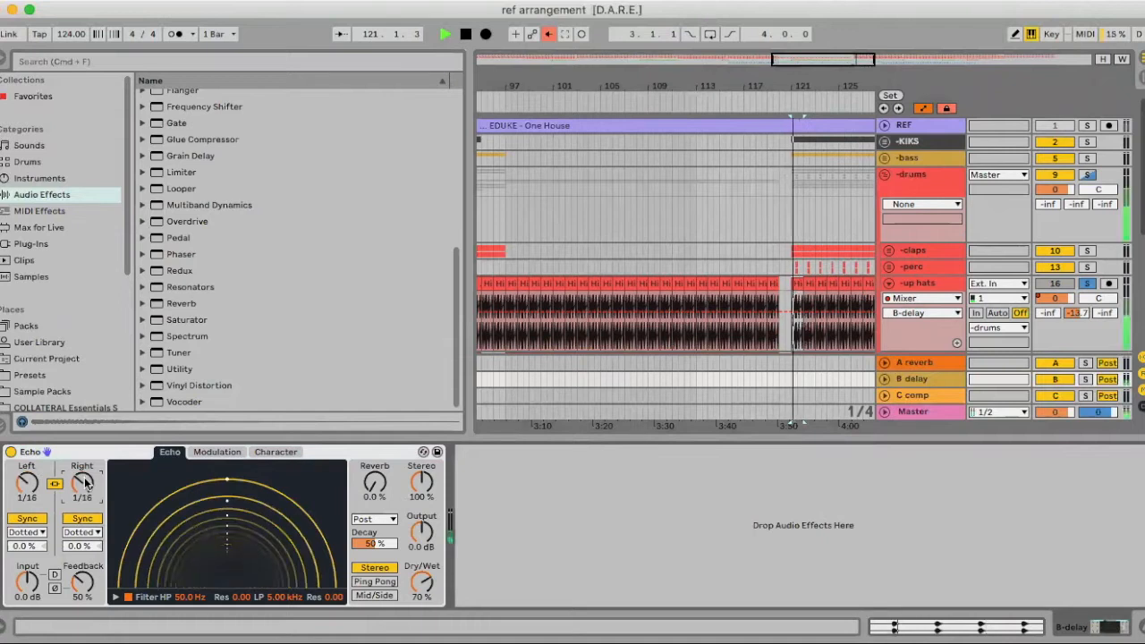
key("space")
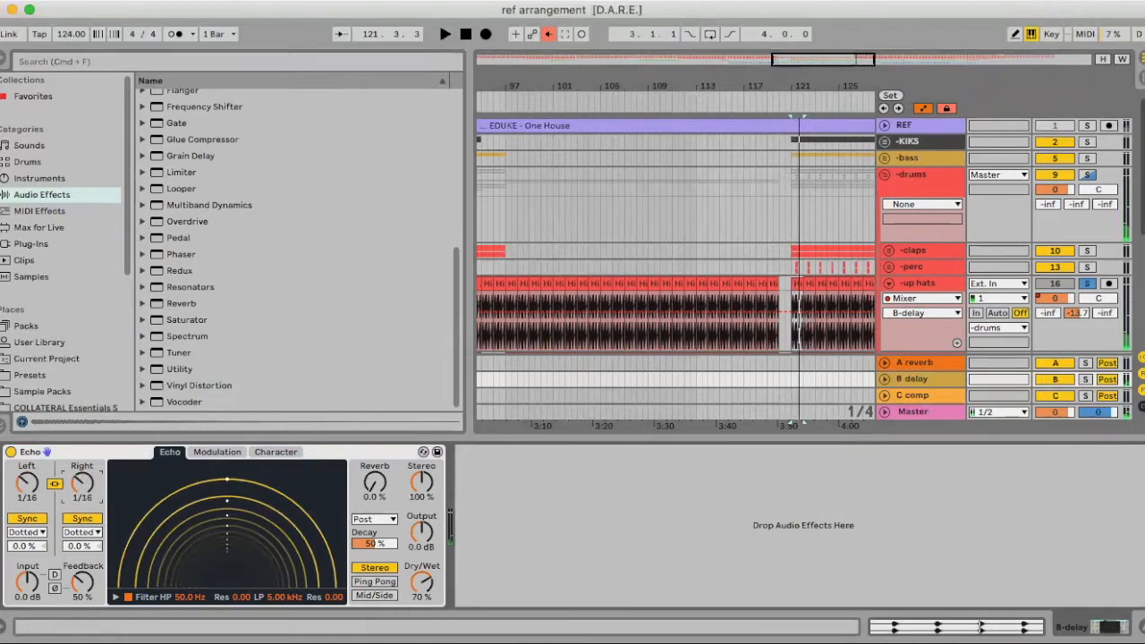
left_click_drag(82, 582, 81, 560)
key("space")
key("space")
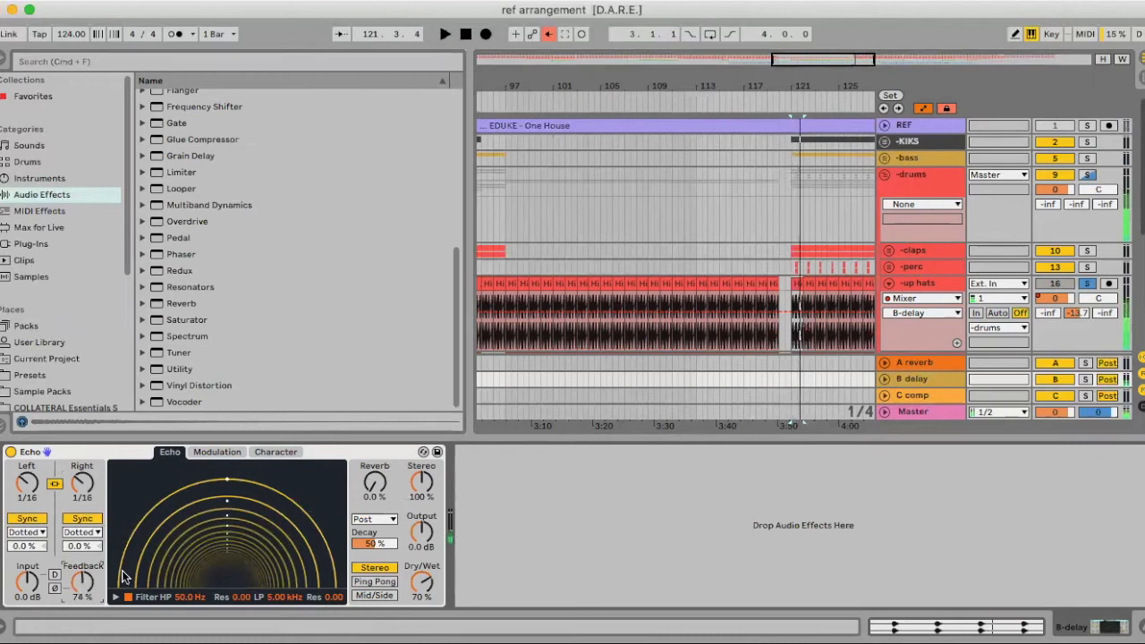
Set the Echo to 100% wet with 27% feedback and the up hats B delay send to -18 dB
key("space")
left_click_drag(420, 582, 421, 552)
key("space")
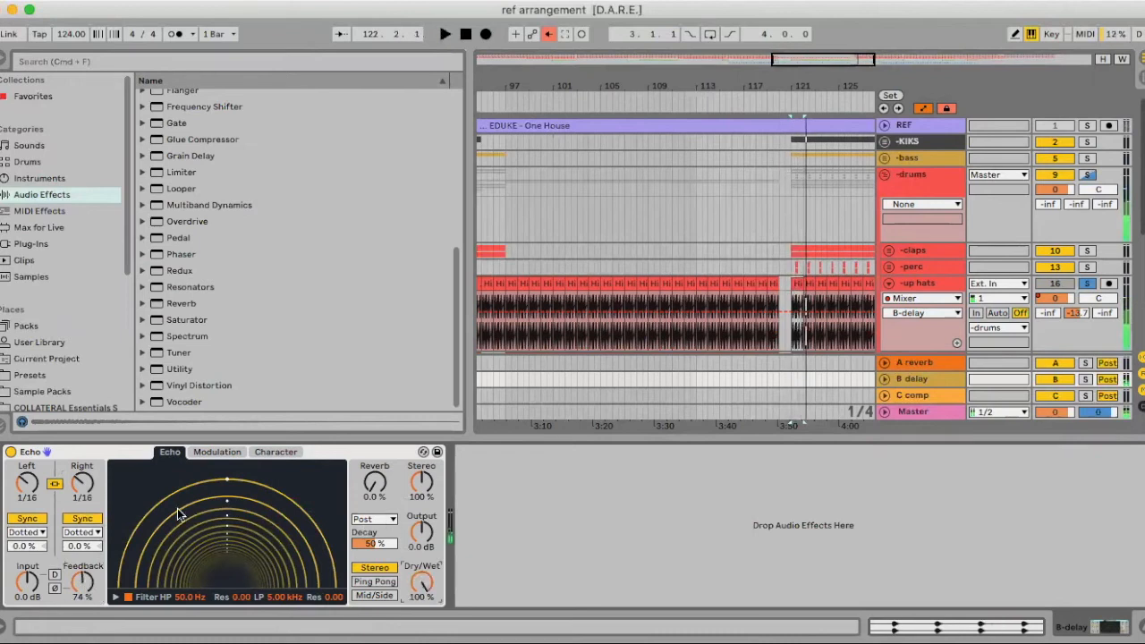
left_click_drag(76, 580, 82, 633)
key("space")
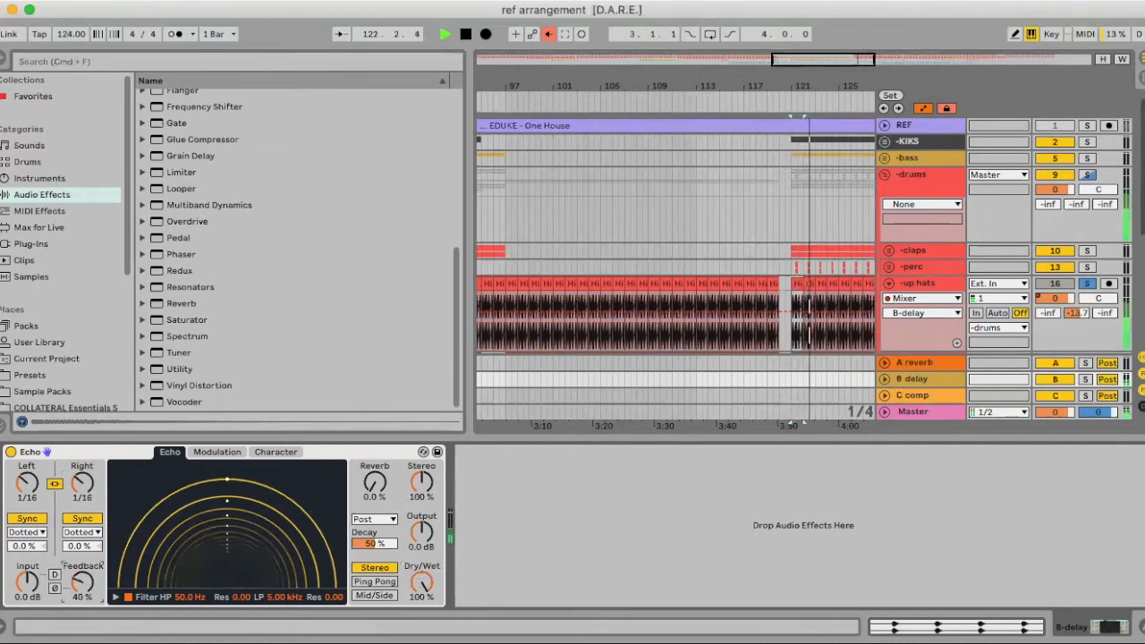
left_click_drag(82, 582, 31, 565)
key("space")
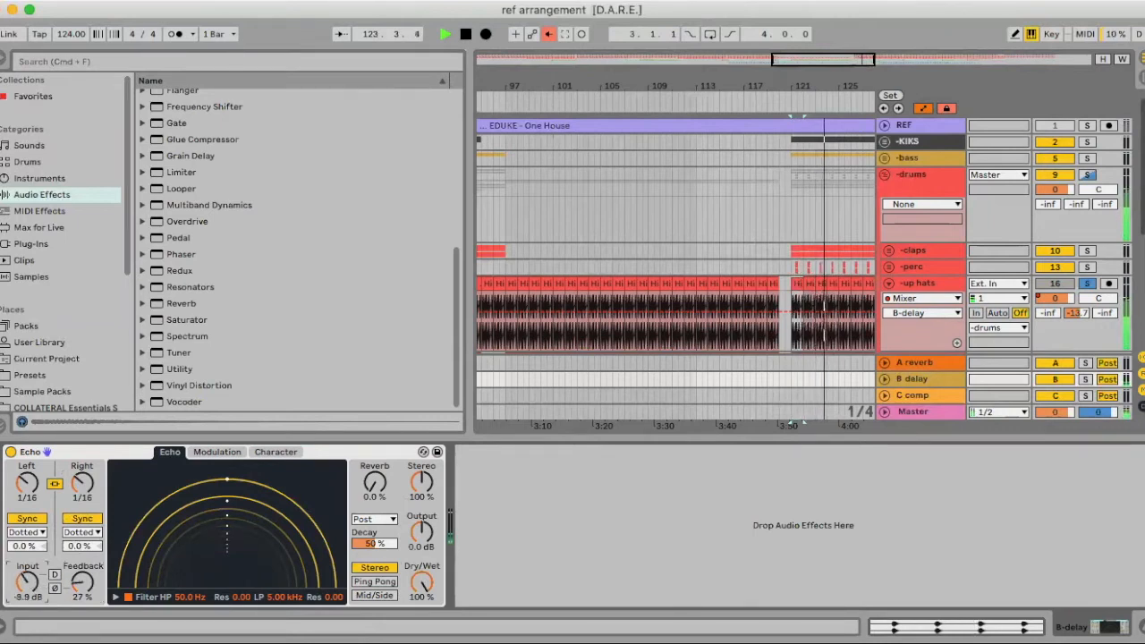
key("space")
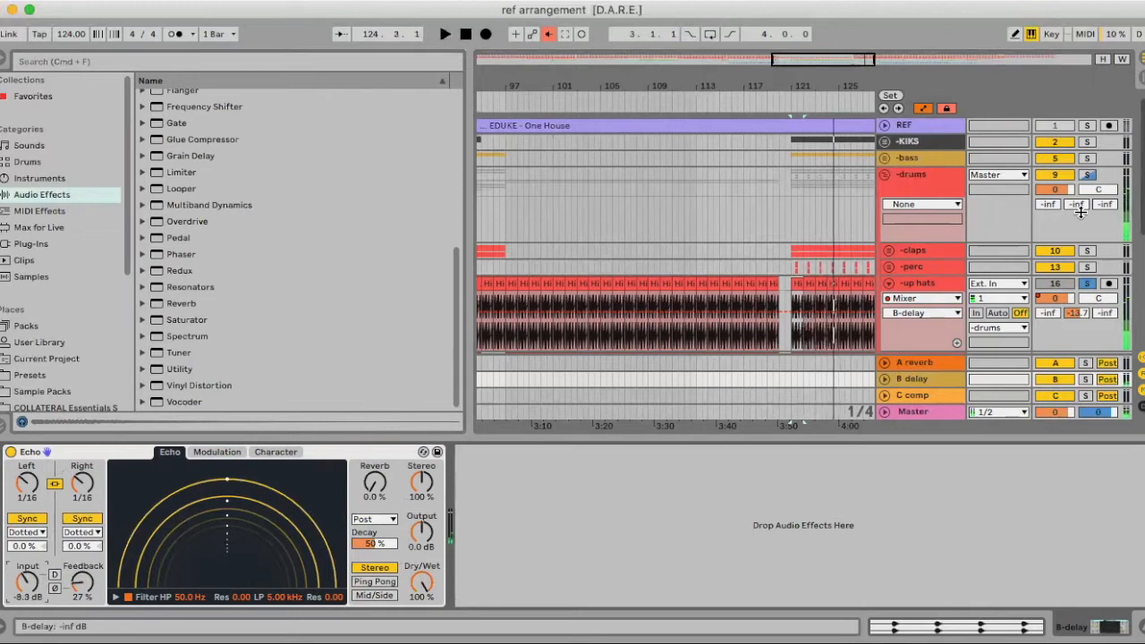
key("space")
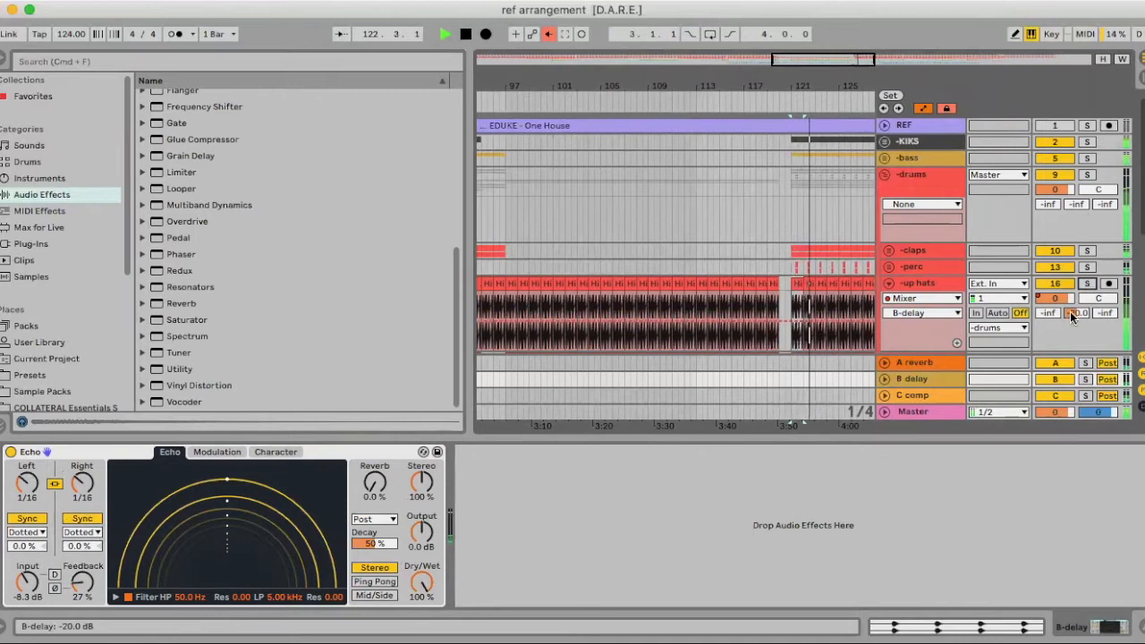
left_click_drag(1074, 316, 1074, 311)
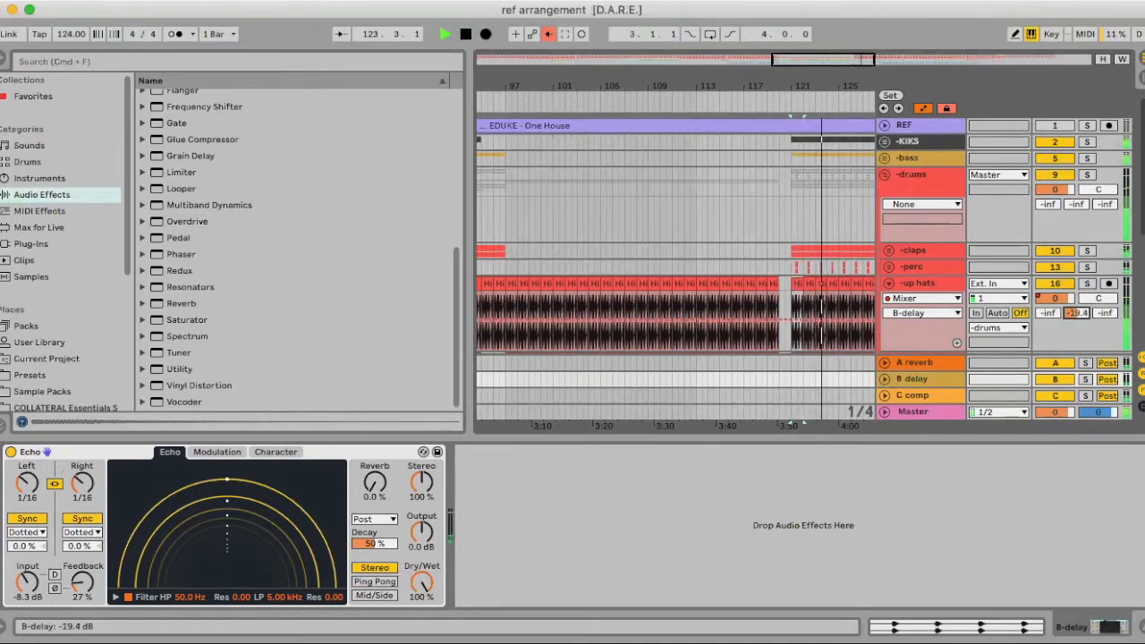
key("space")
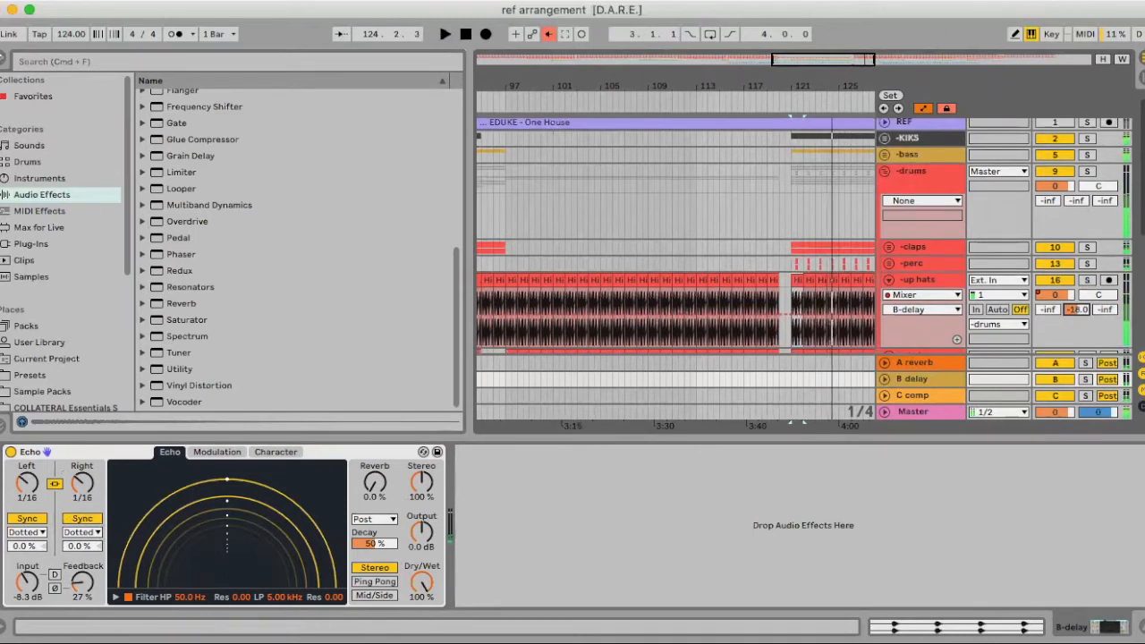
key("super+alt+b")
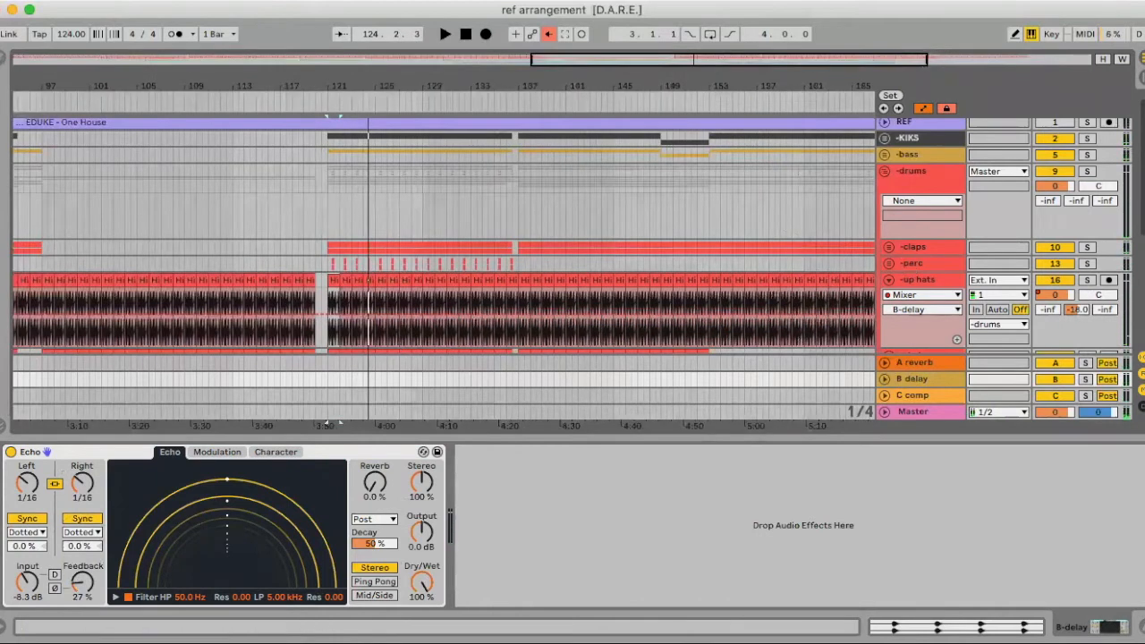
Set the up hats A reverb send to -31 dB, audition, then solo and select shakers
key("super+alt+l")
scroll(834, 349, "down", 3)
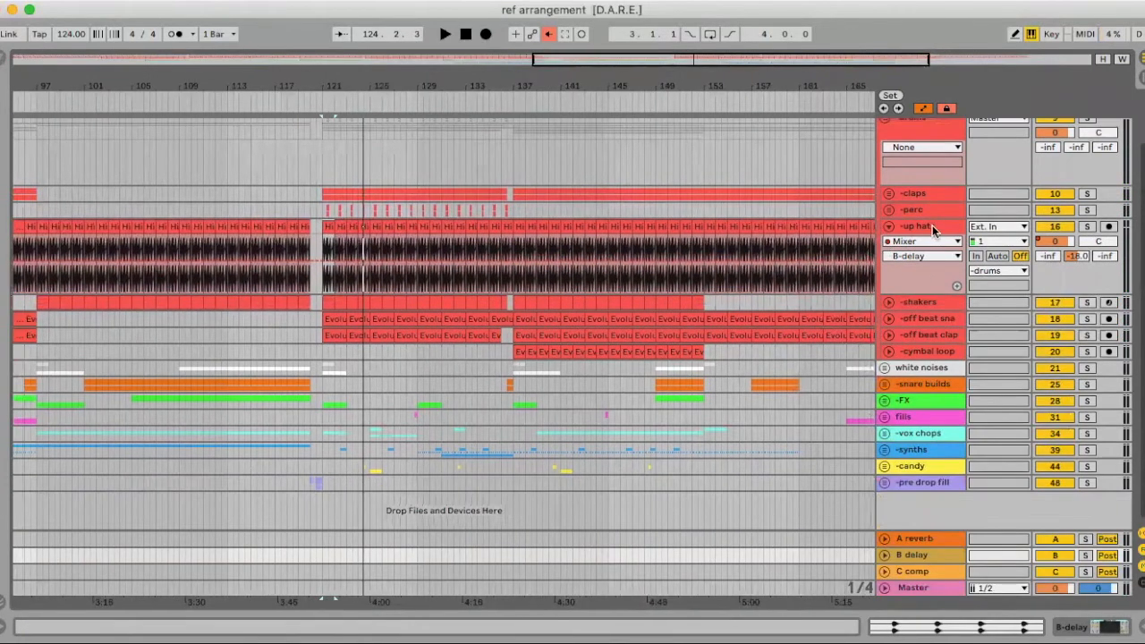
left_click_drag(1050, 258, 1050, 232)
key("space")
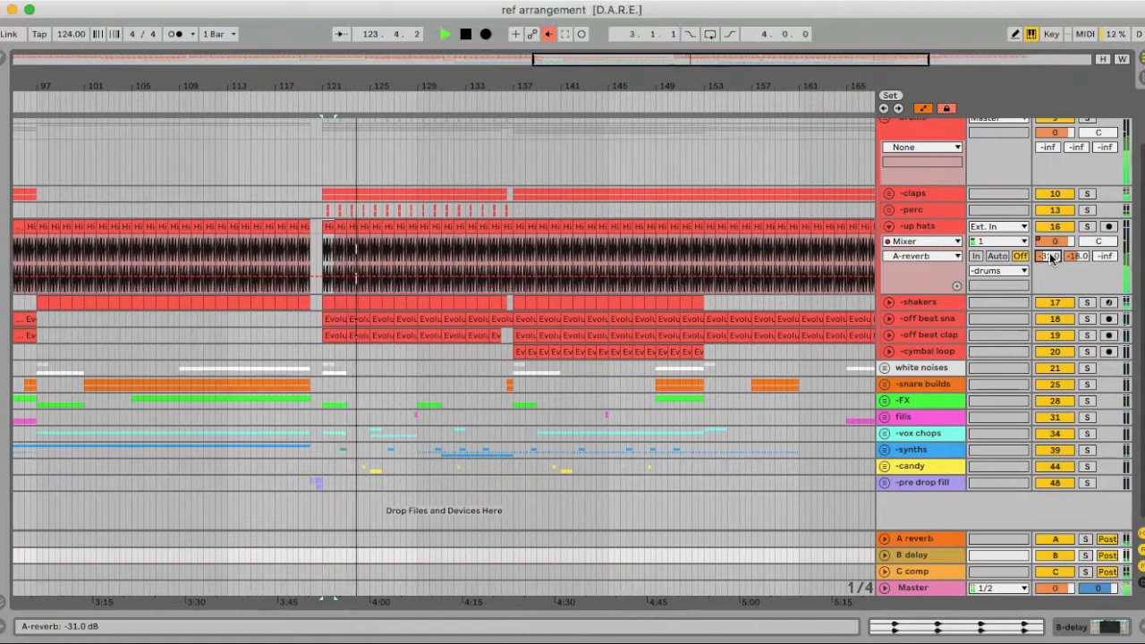
key("space")
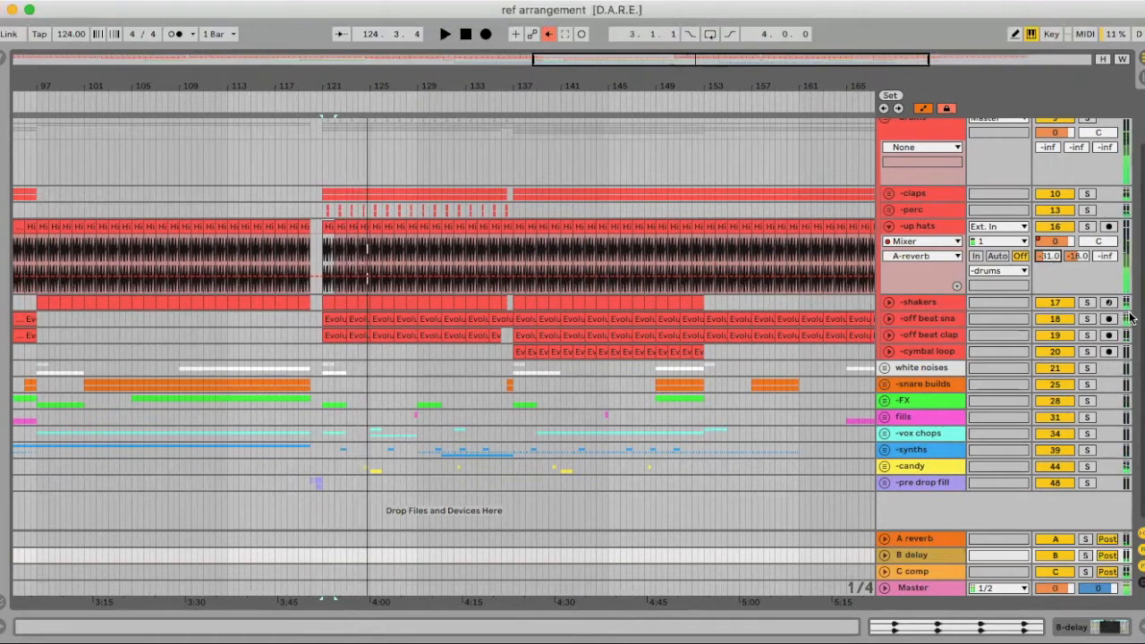
left_click(1087, 302)
left_click(930, 302)
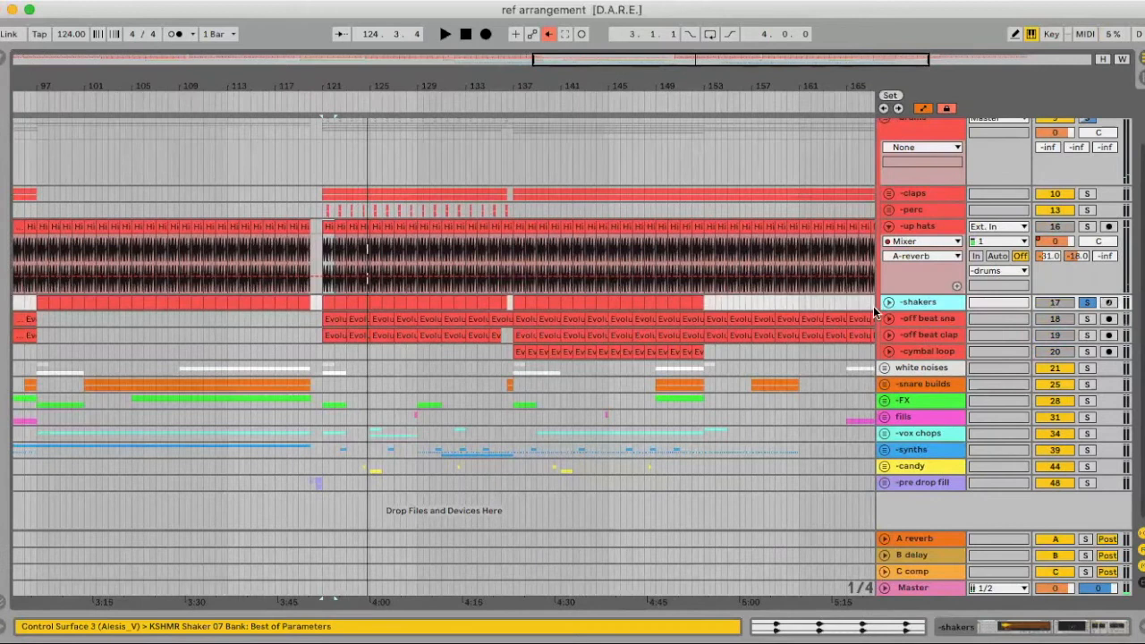
Expand the shakers track, play from bar 121, and inspect its devices
left_click(888, 304)
left_click(324, 301)
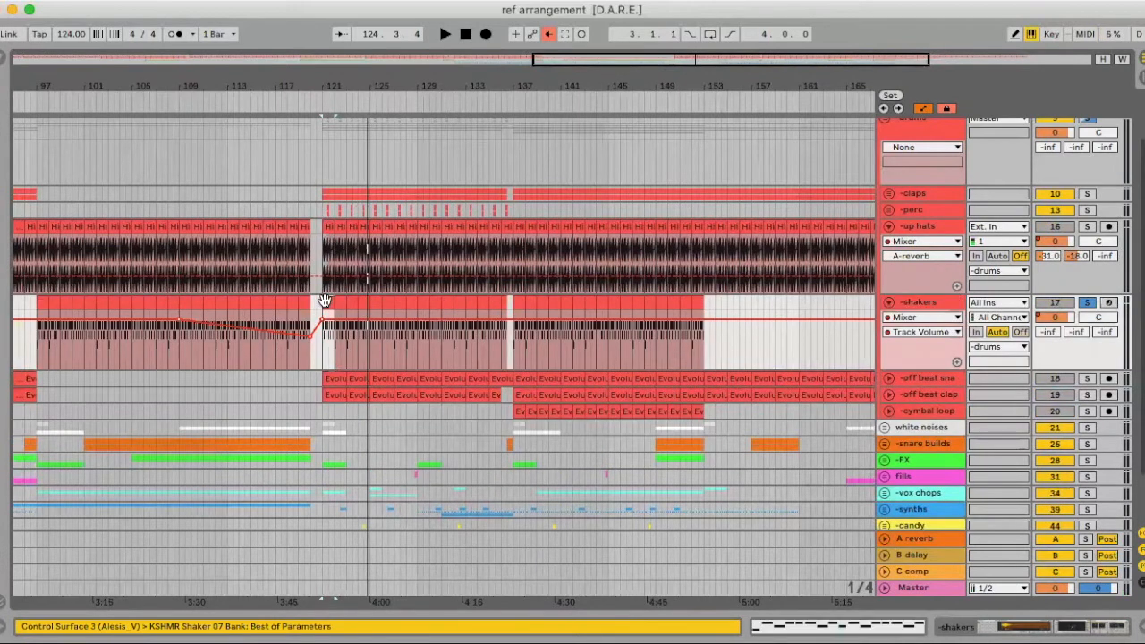
key("space")
key("space")
double_click(934, 304)
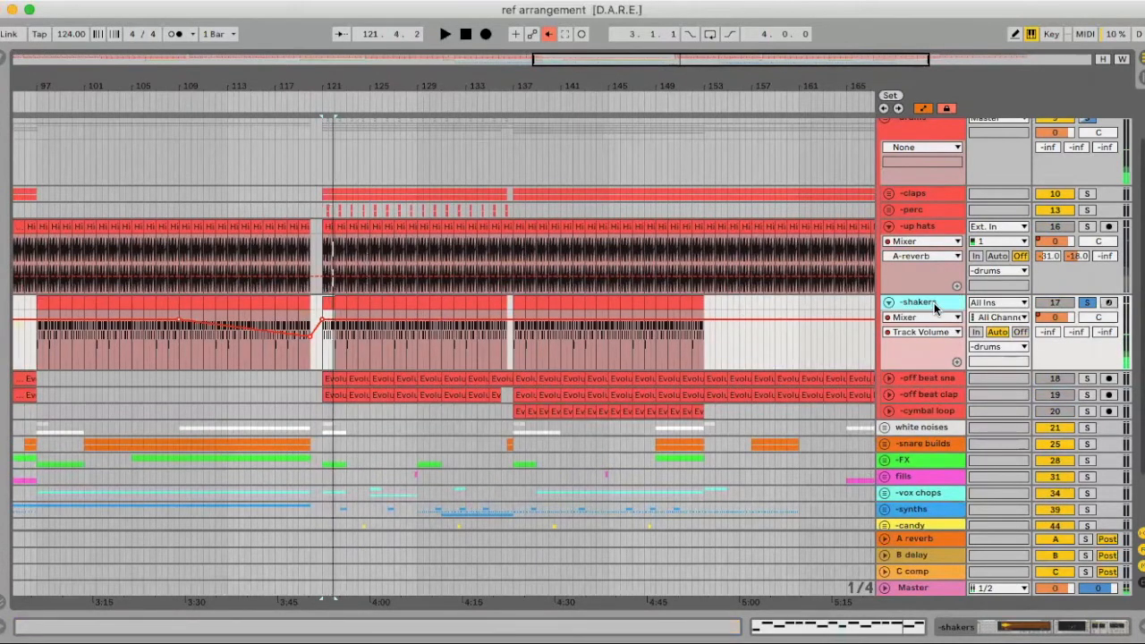
scroll(782, 492, "right", 8)
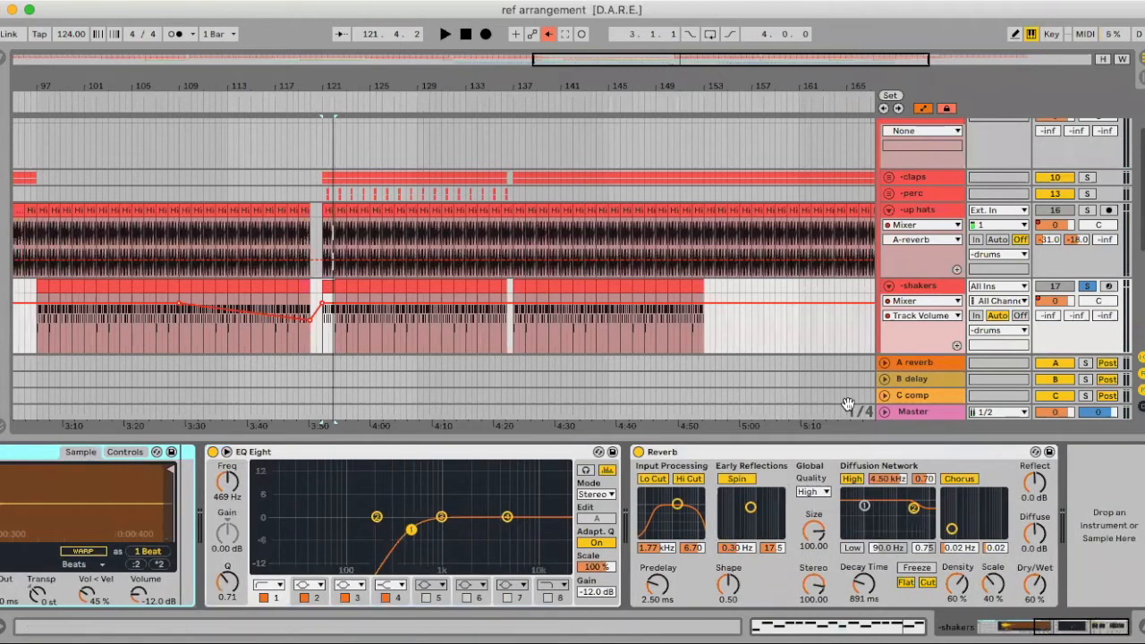
left_click(1141, 626)
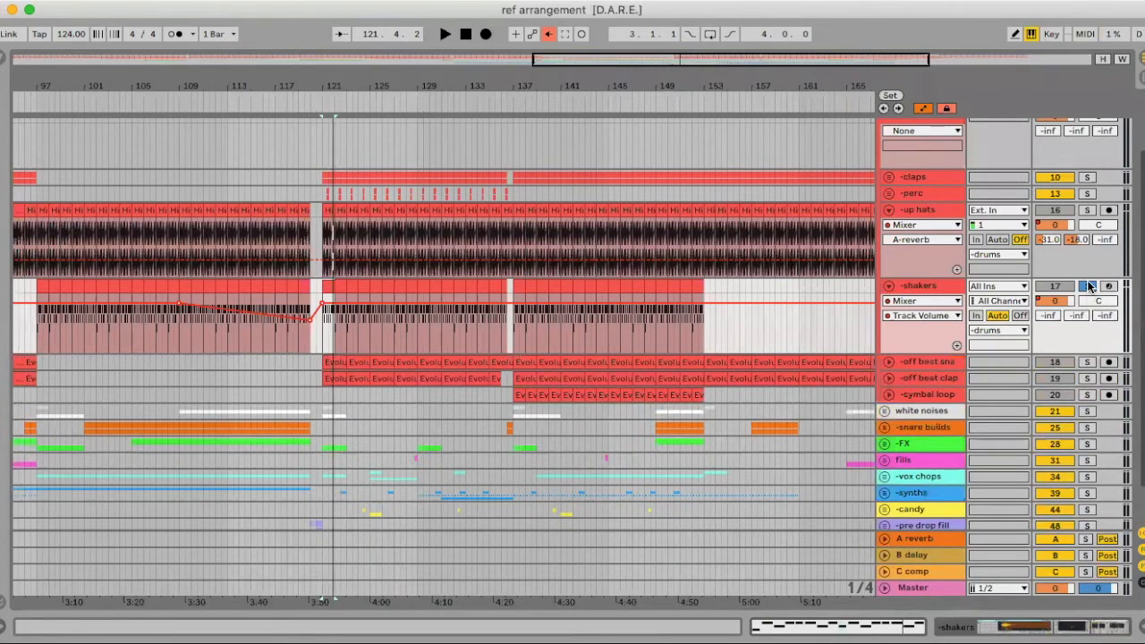
Expand off beat snare and set its A reverb send to -15.6 dB while auditioning
left_click(793, 362)
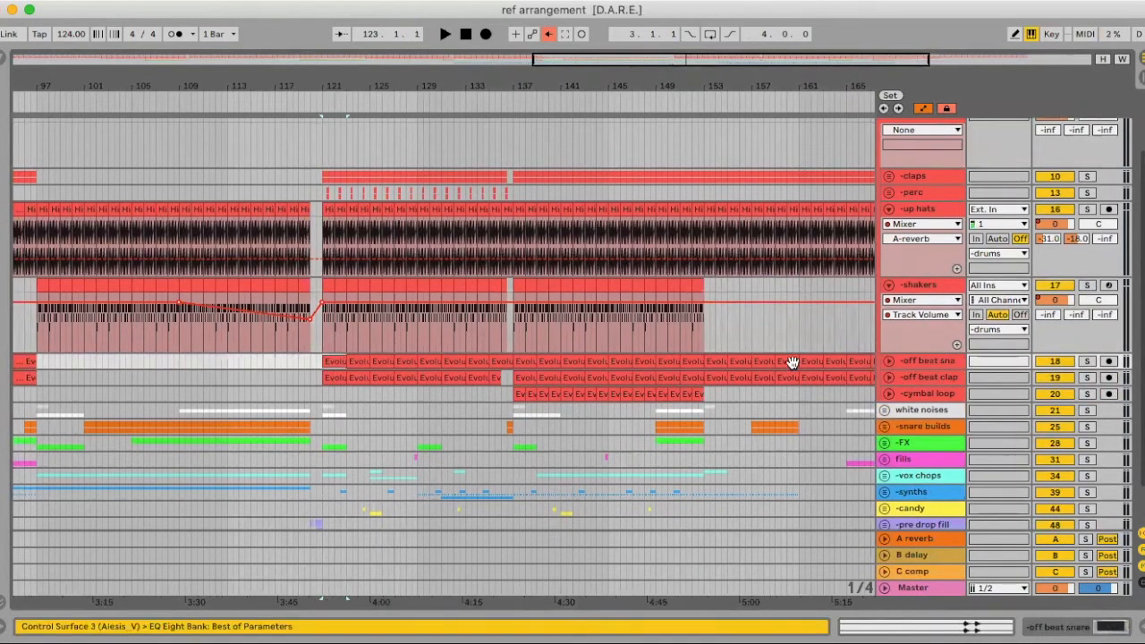
left_click(889, 376)
left_click(888, 376)
left_click(889, 360)
left_click_drag(1049, 390, 1049, 357)
key("space")
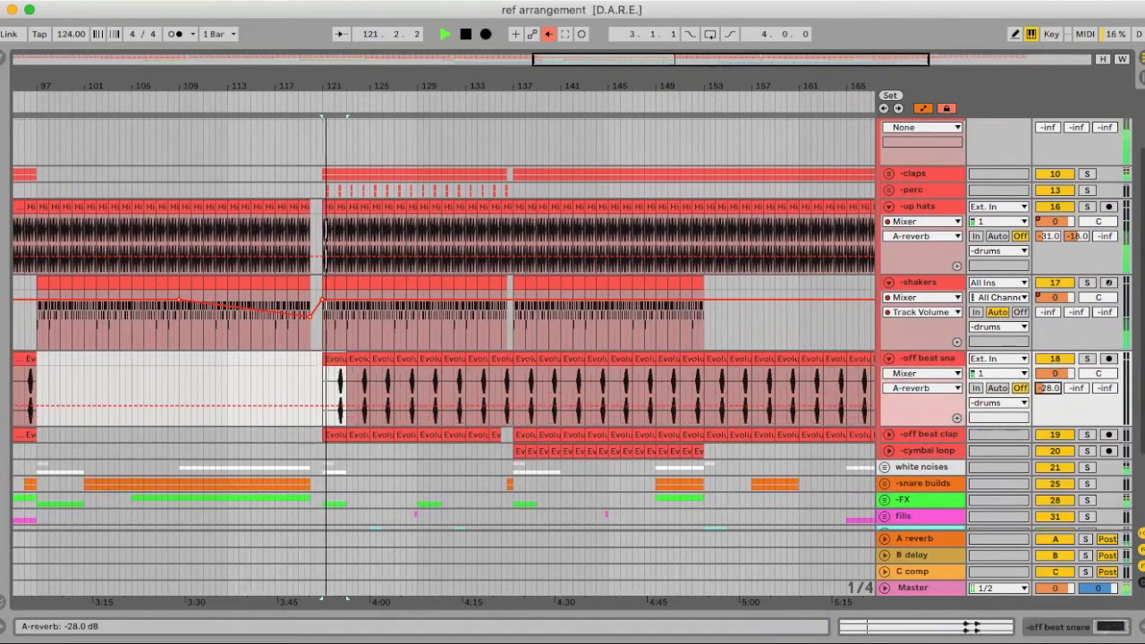
scroll(1049, 387, "down", 1)
scroll(1048, 384, "up", 1)
left_click_drag(1047, 382, 1047, 356)
scroll(1048, 382, "down", 2)
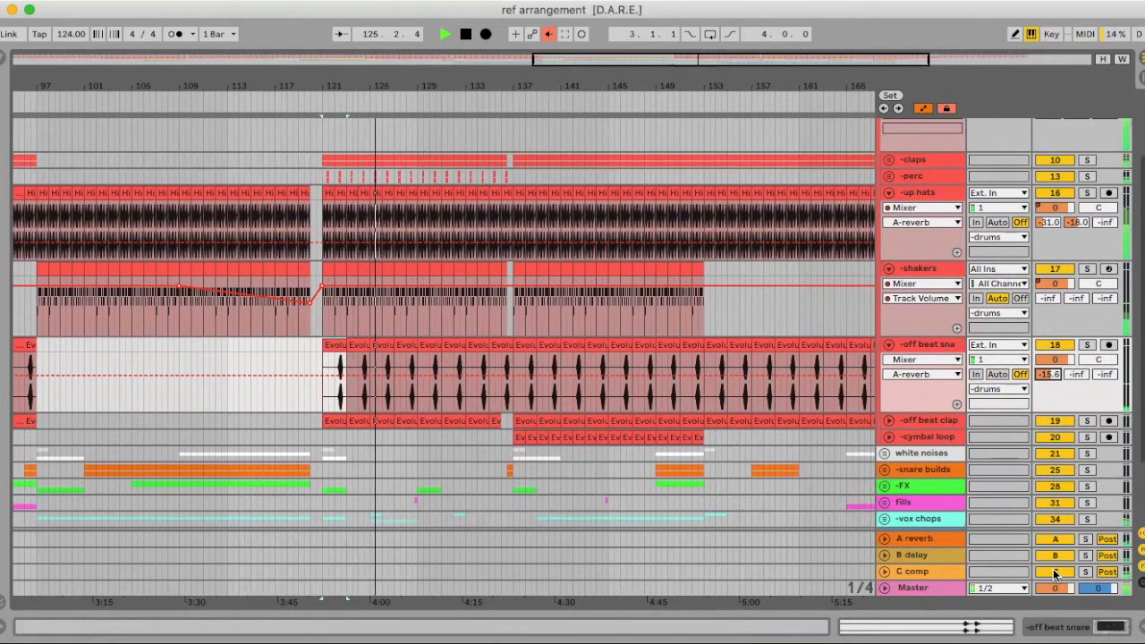
key("space")
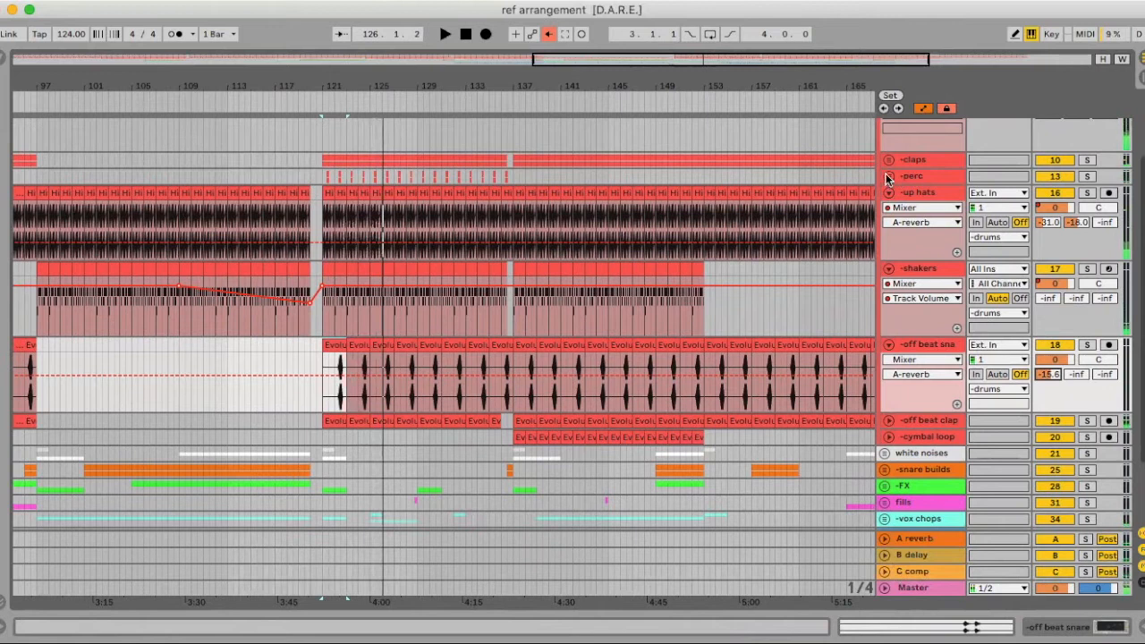
Lower the perc group's C comp send to about -32 dB while auditioning from bar 121
left_click(893, 178)
left_click_drag(1105, 205, 1105, 217)
key("space")
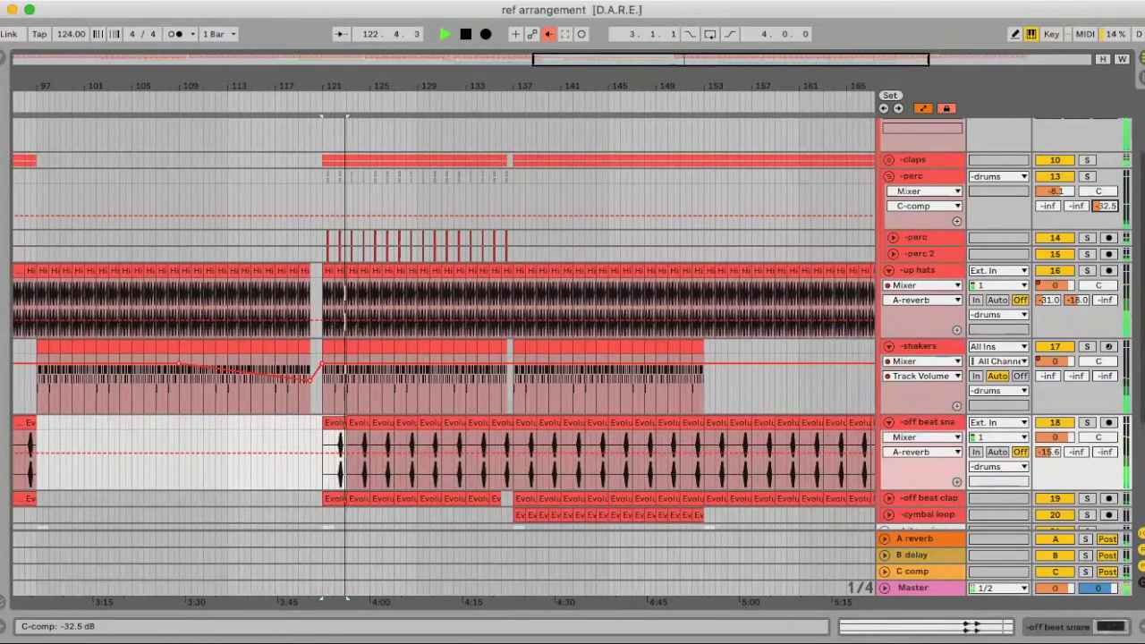
scroll(1073, 215, "down", 1)
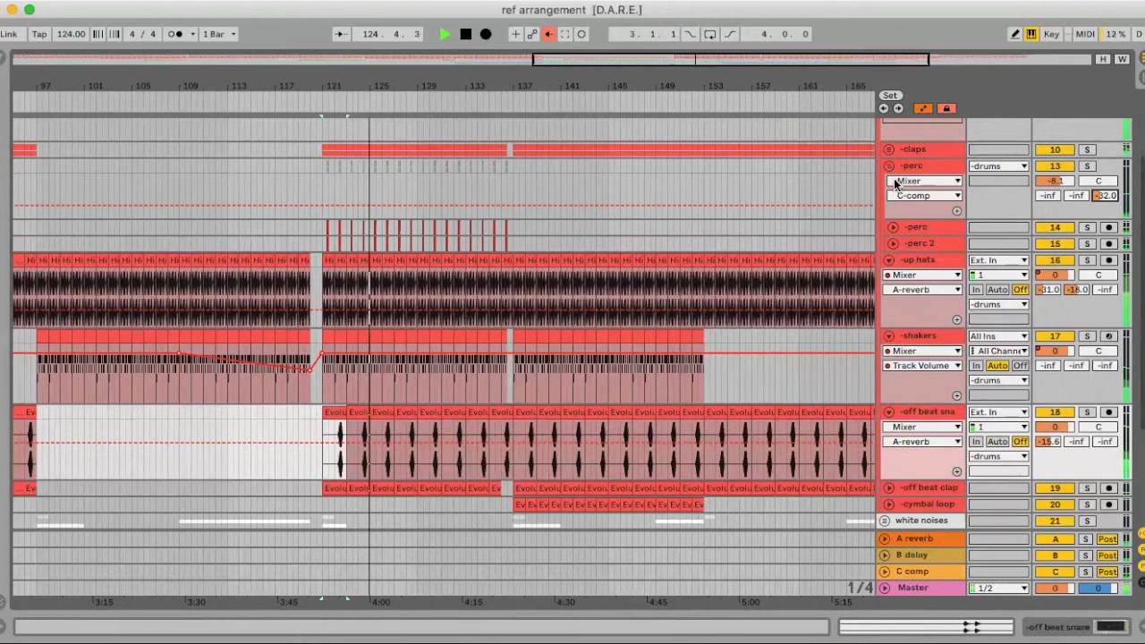
key("space")
left_click(331, 444)
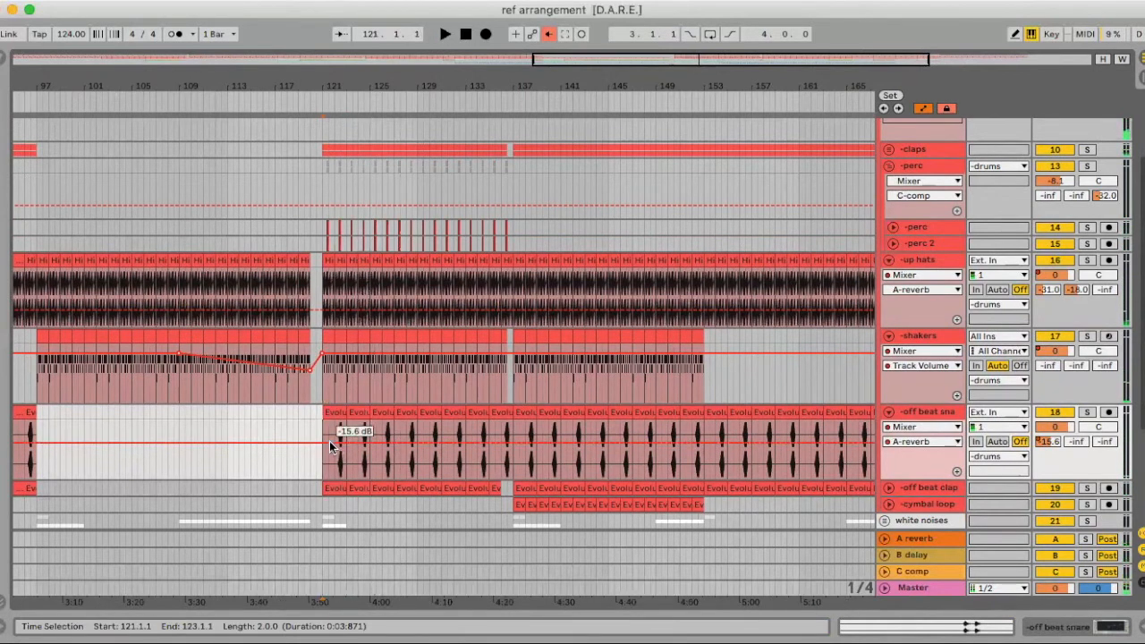
left_click(333, 459)
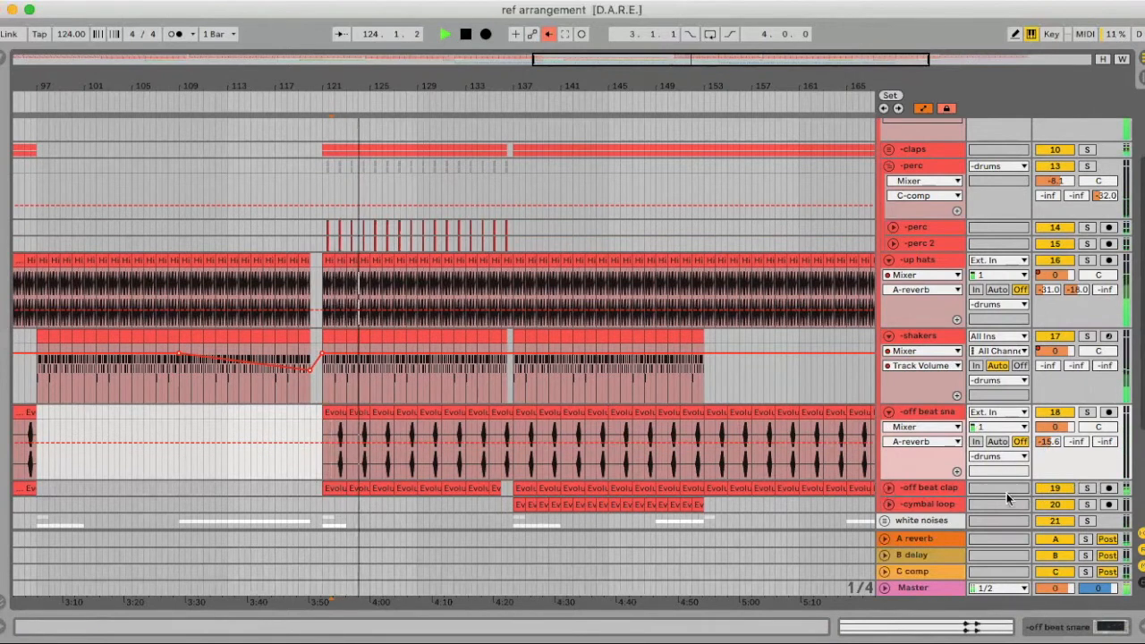
Expand off beat clap and set its A reverb send to -17 dB
left_click(889, 489)
scroll(854, 434, "down", 2)
mouse_move(1047, 447)
left_mouse_down()
mouse_move(1048, 407)
mouse_move(1048, 441)
left_mouse_up()
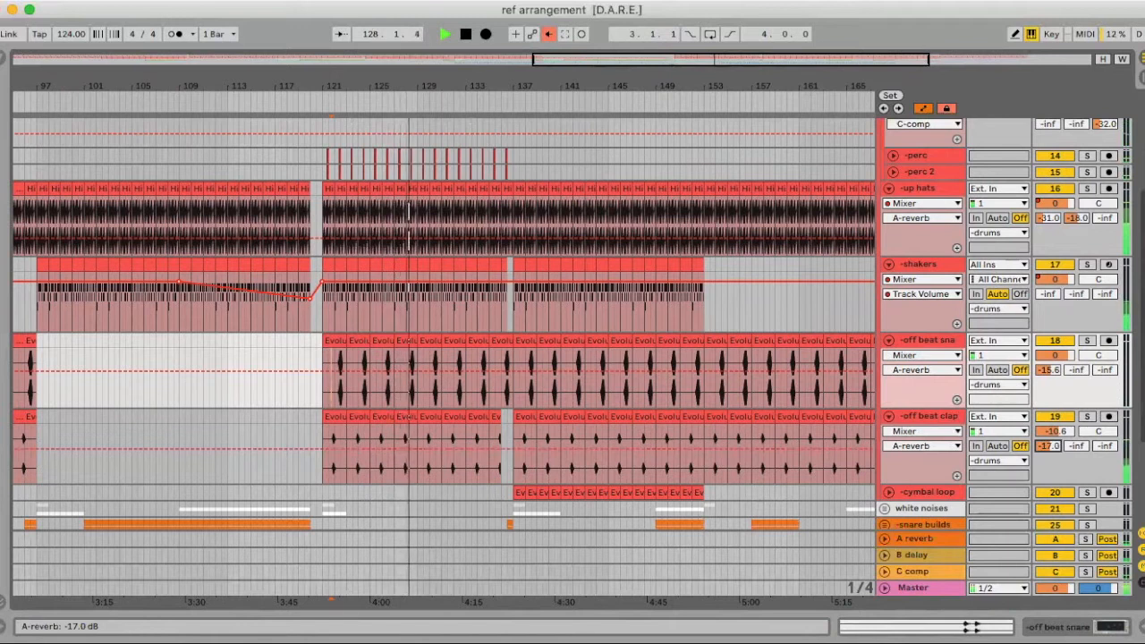
Fold the off beat clap, off beat snare, shakers and up hats tracks and the perc group
left_click(889, 416)
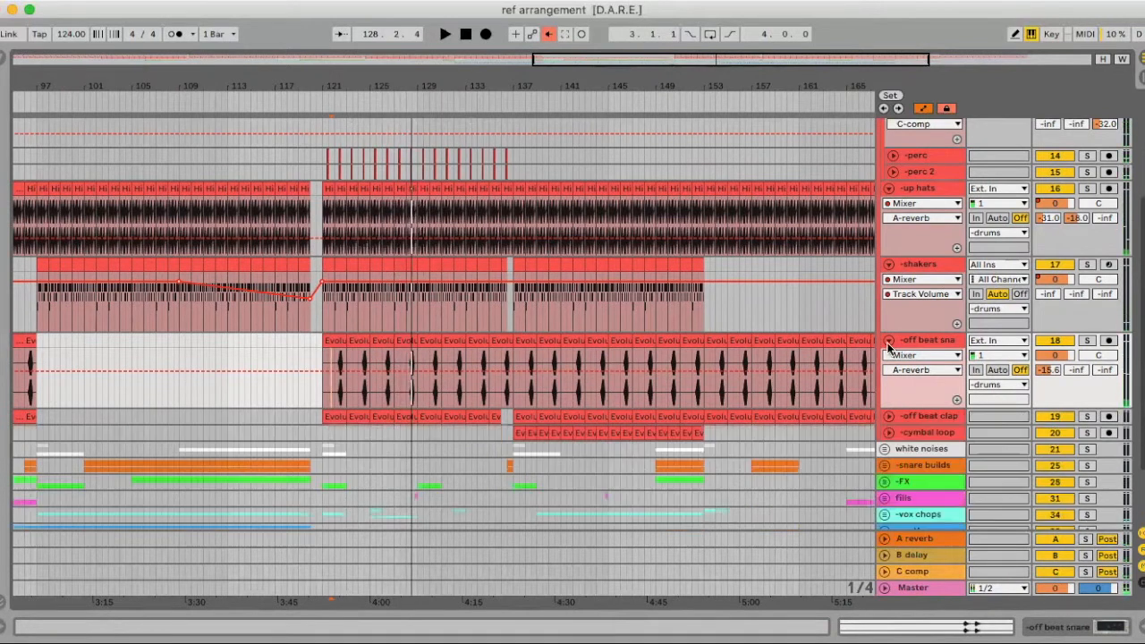
left_click(889, 339)
left_click(889, 264)
left_click(889, 187)
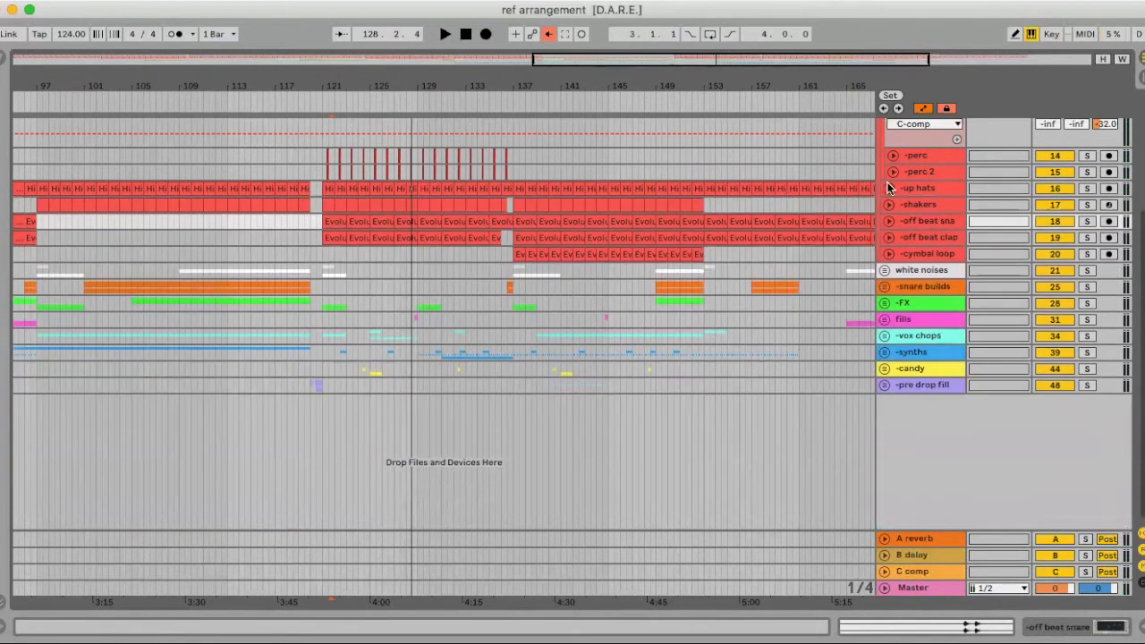
scroll(889, 147, "up", 2)
left_click(889, 150)
scroll(889, 179, "up", 3)
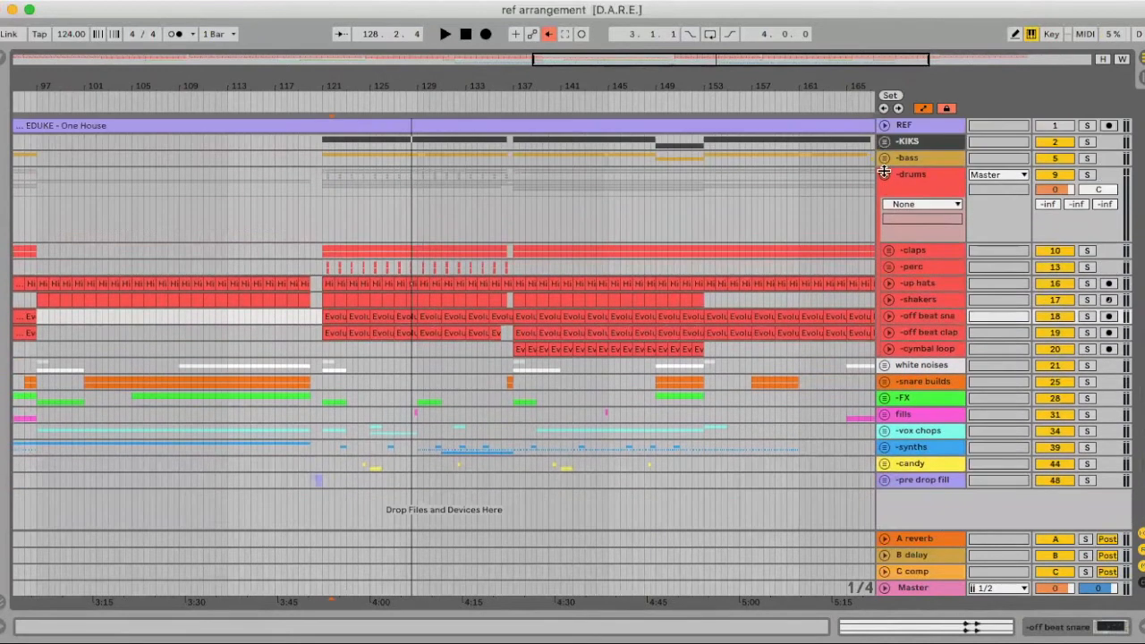
Inspect the cymbal loop clip near bar 137, collapse it, and set playback to start at bar 121
left_click(889, 350)
left_click_drag(542, 93, 624, 79)
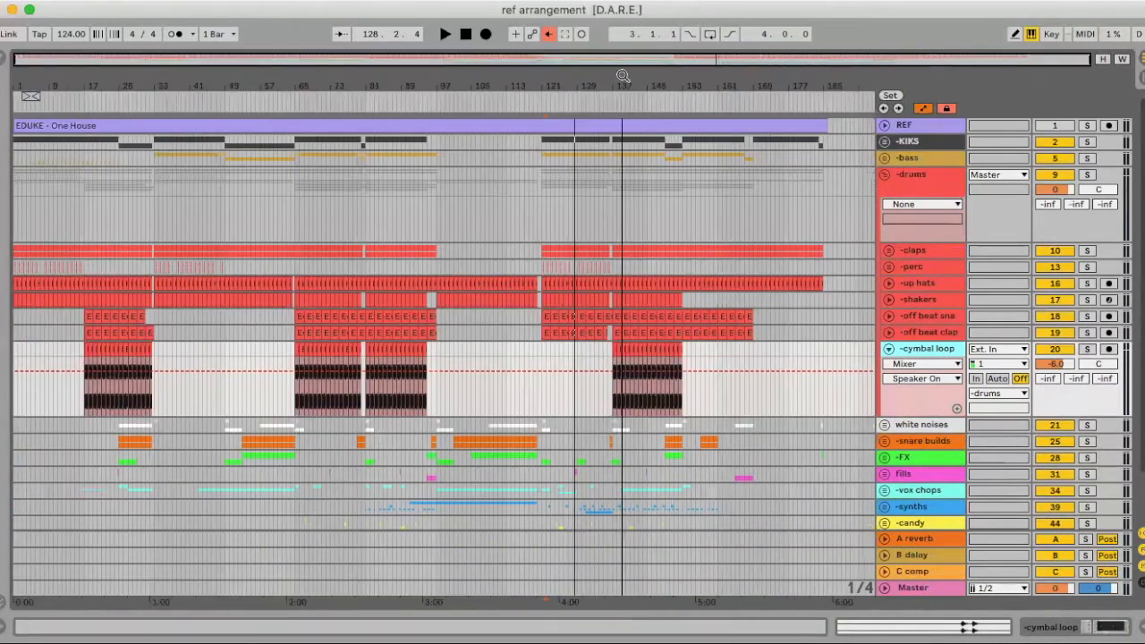
scroll(776, 403, "down", 1)
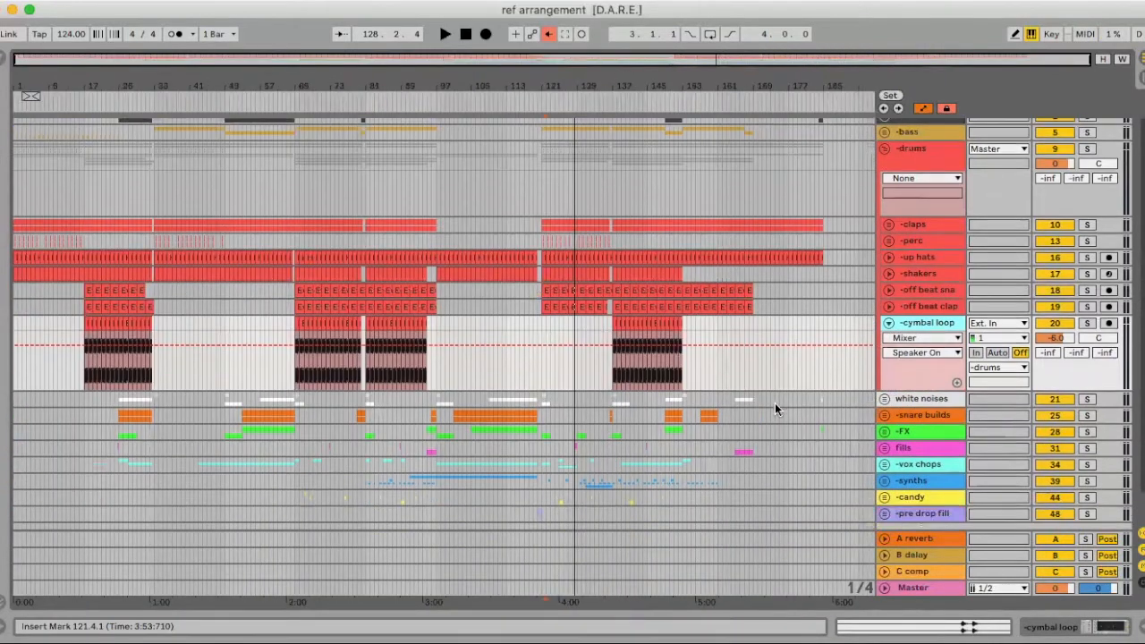
left_click(890, 324)
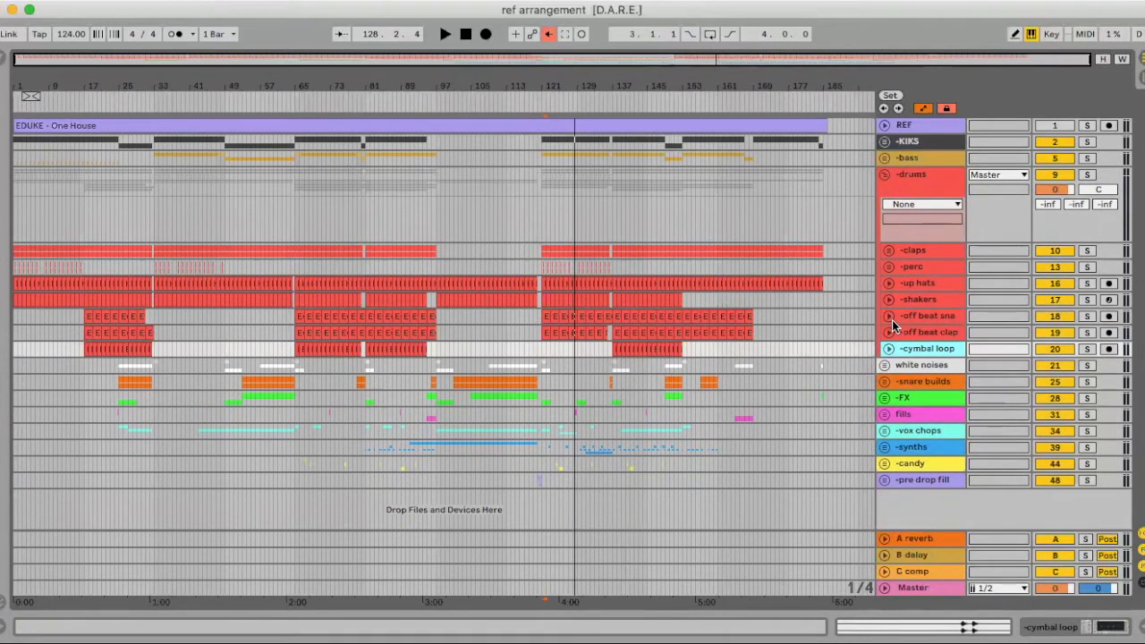
left_click(540, 333)
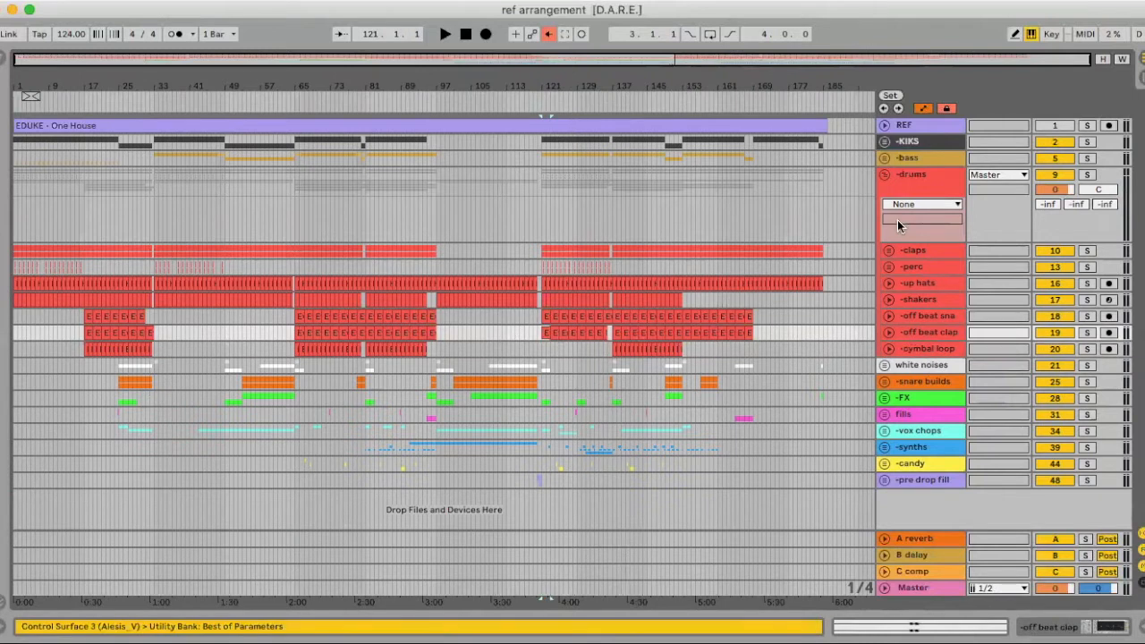
key("Tab")
Play from bar 121 in Session view and solo the -bass and -KIKS tracks alongside the drums
scroll(313, 305, "right", 2)
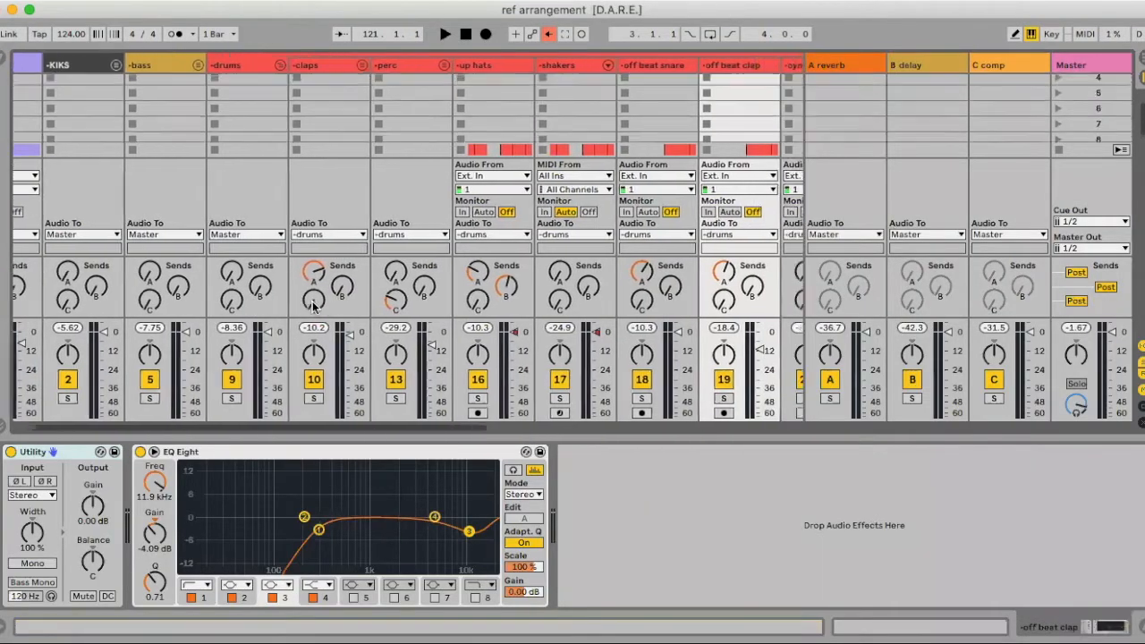
scroll(289, 379, "up", 2)
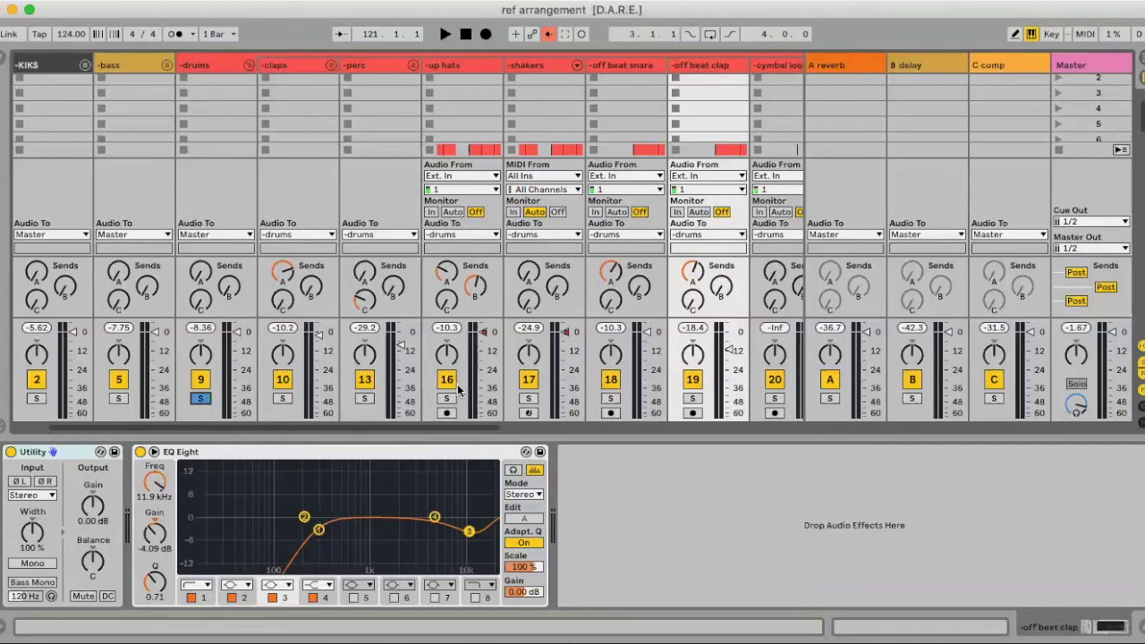
key("space")
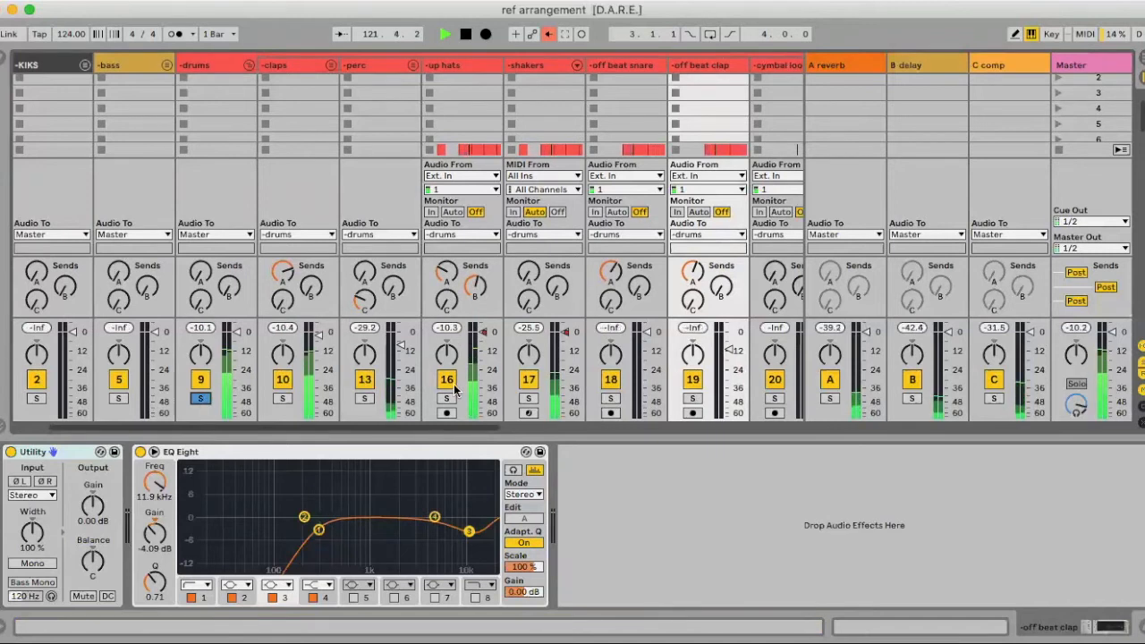
scroll(194, 402, "left", 2)
left_click(200, 398)
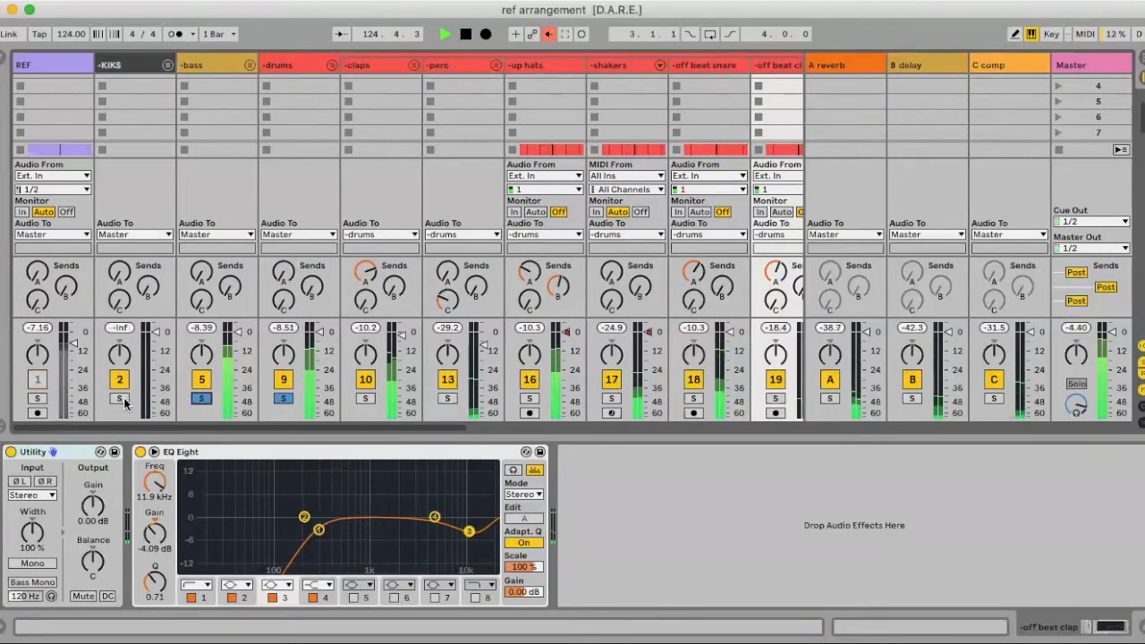
left_click(120, 399)
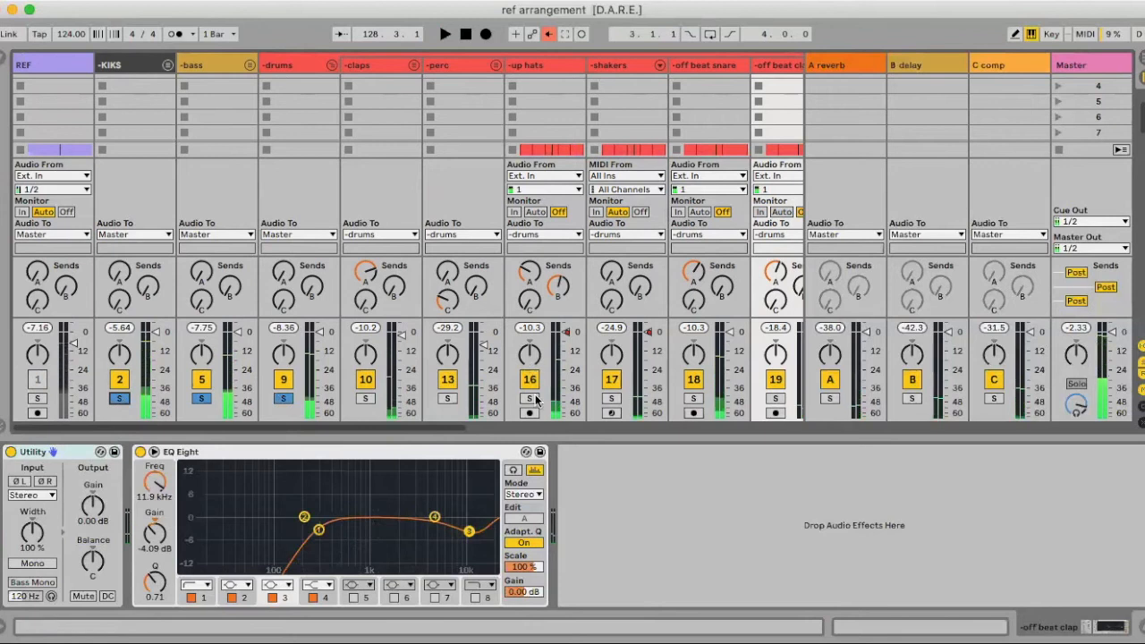
Raise the up hats EQ Eight output gain to -7.50 dB
left_click(528, 66)
left_click_drag(400, 594, 401, 593)
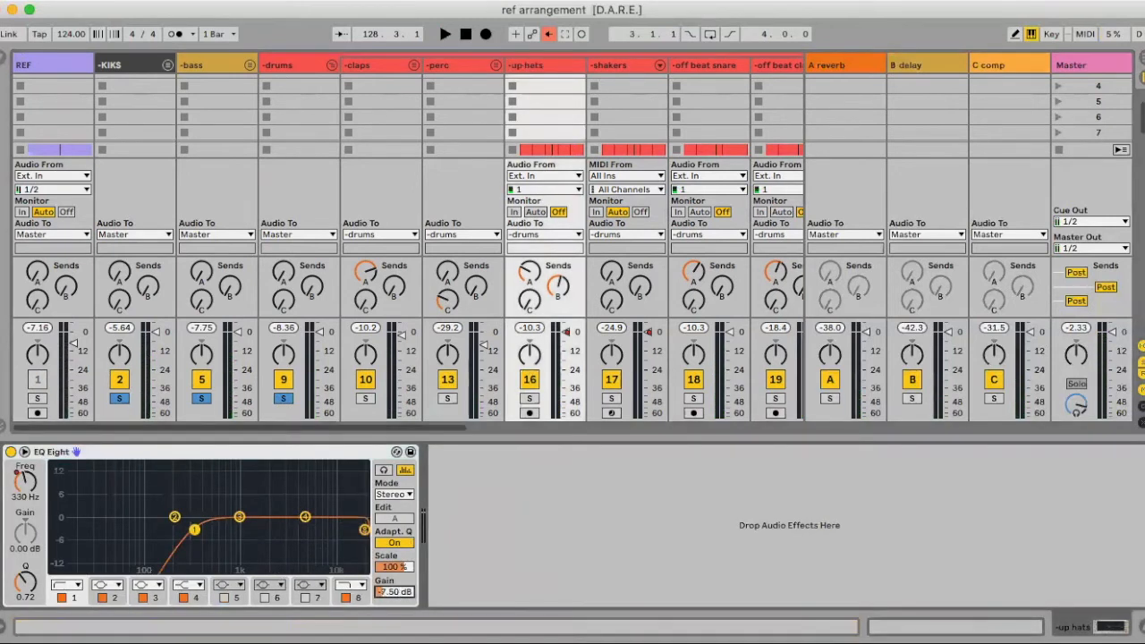
key("space")
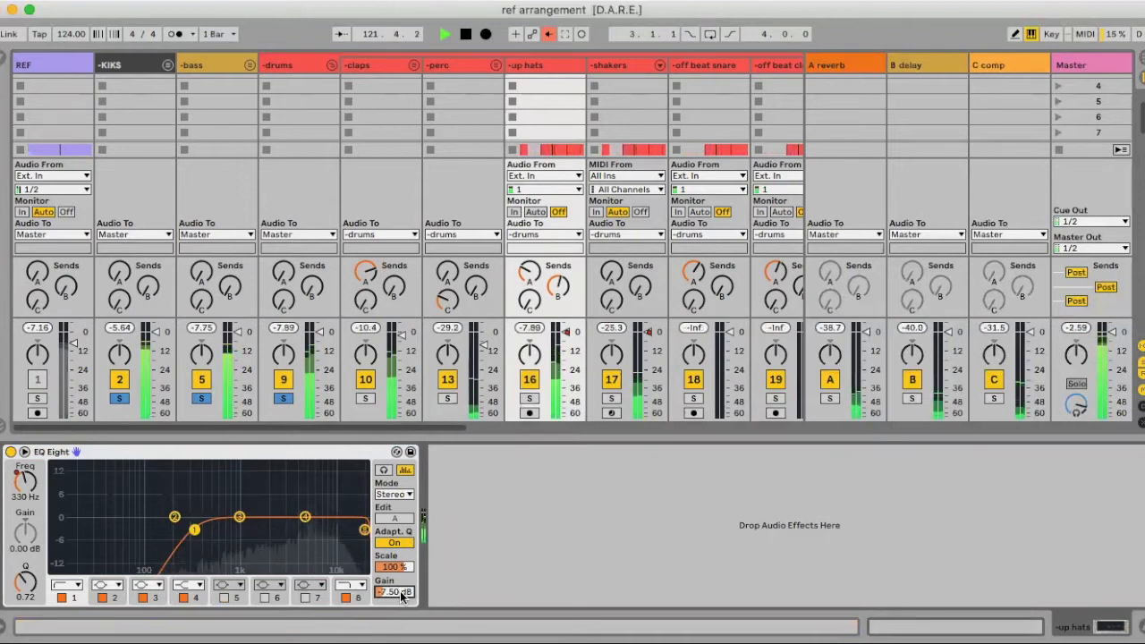
left_click(547, 355)
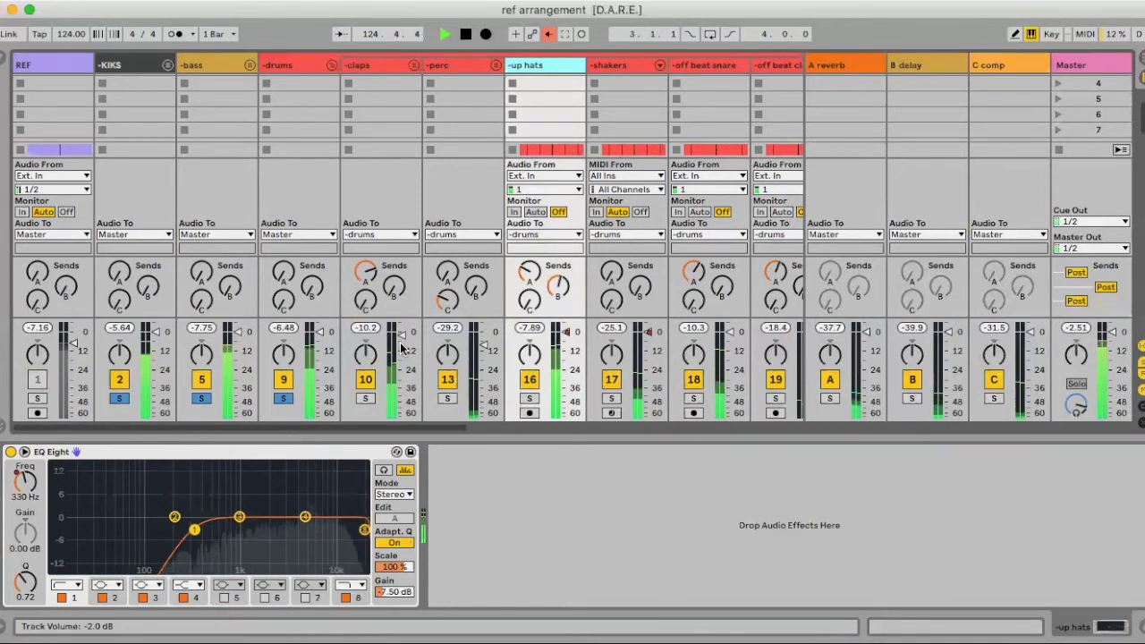
Set the claps EQ Eight gain to 1.31 dB and Send A to -17.8 dB, then return to Arrangement
left_click(361, 68)
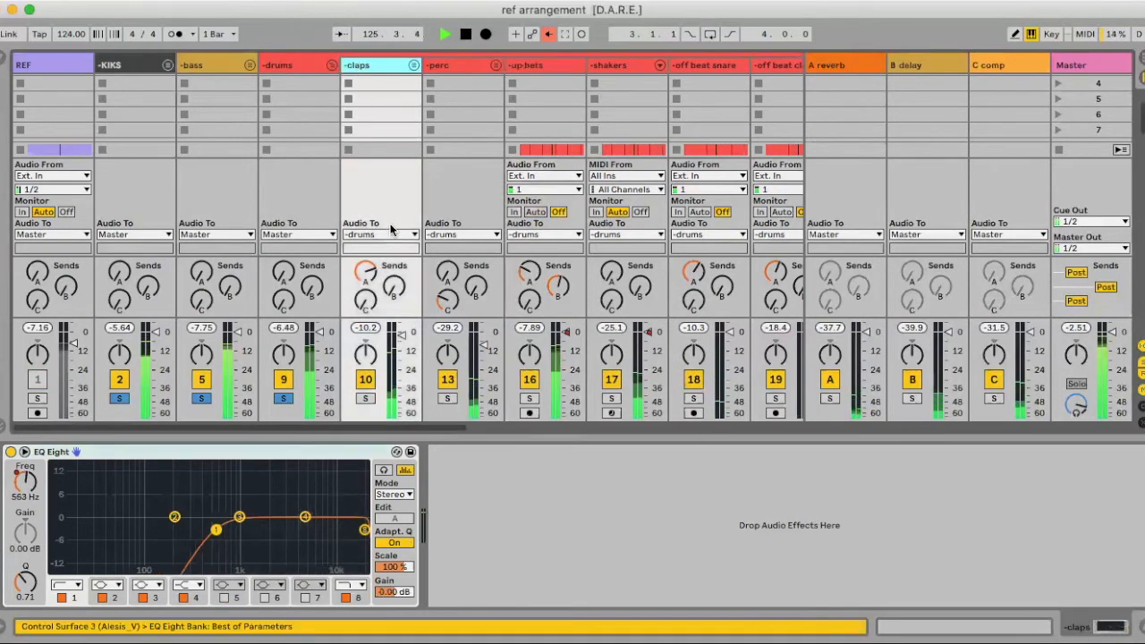
left_click(391, 592)
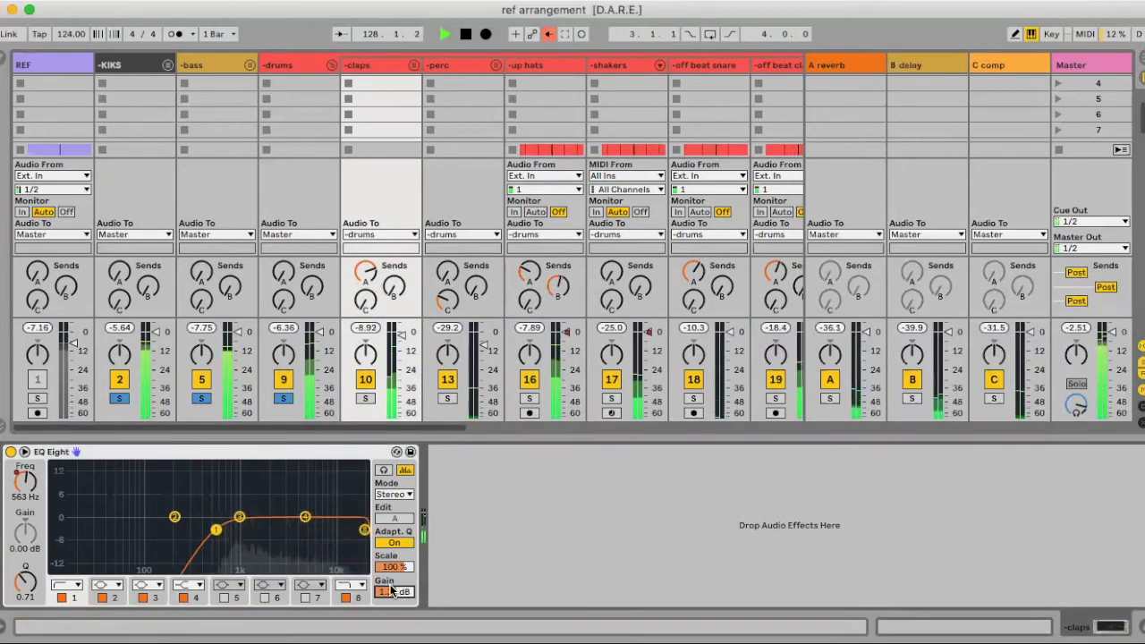
key("space")
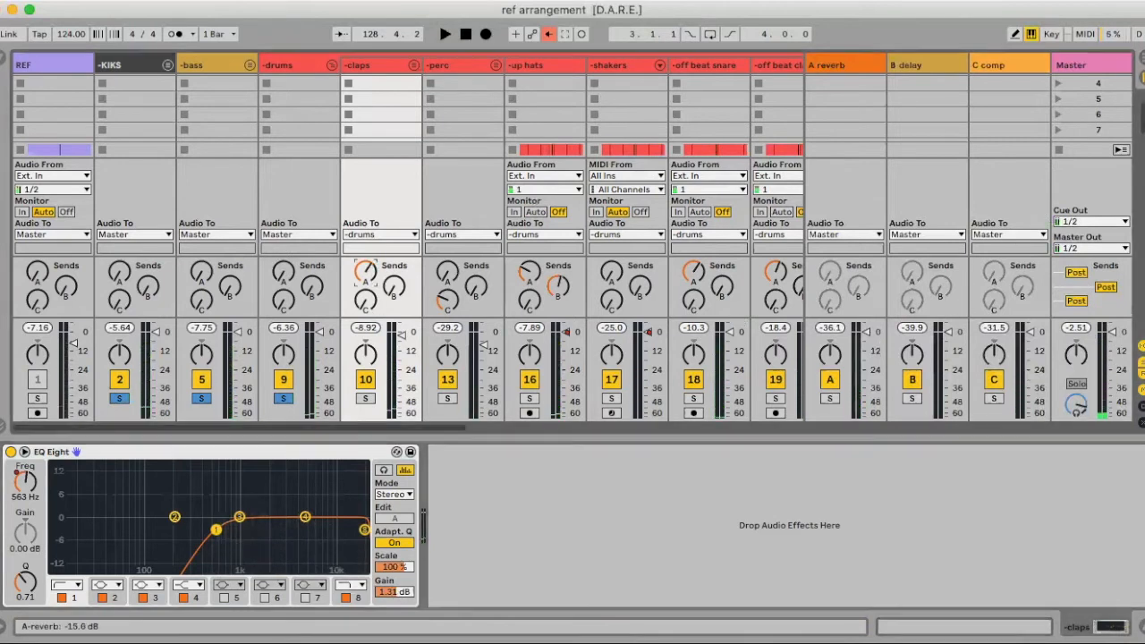
key("space")
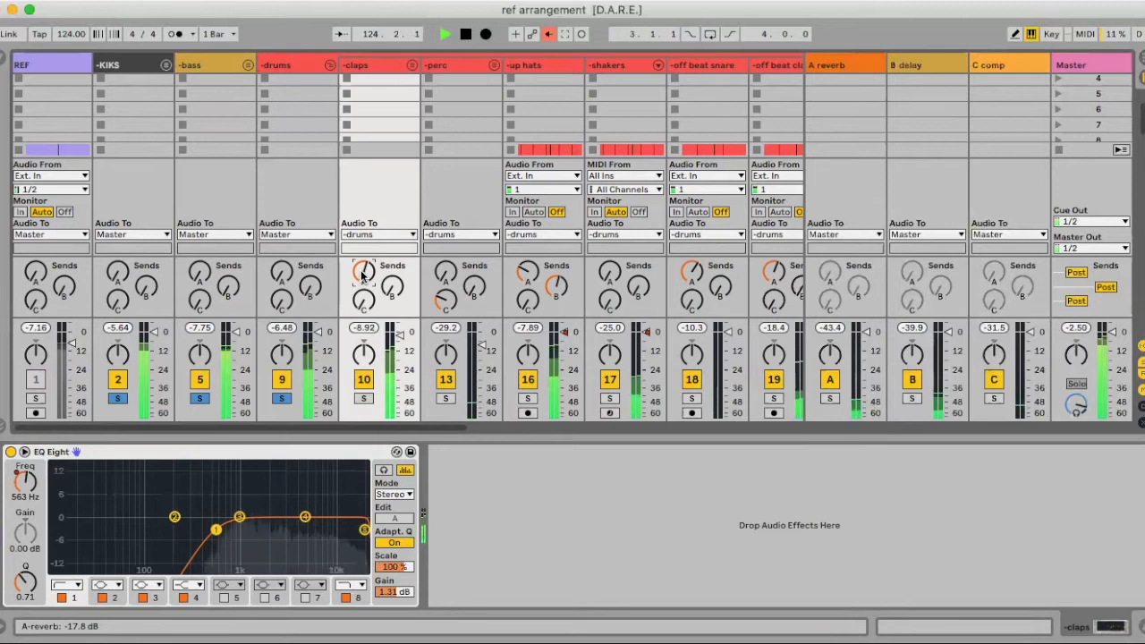
key("Tab")
key("space")
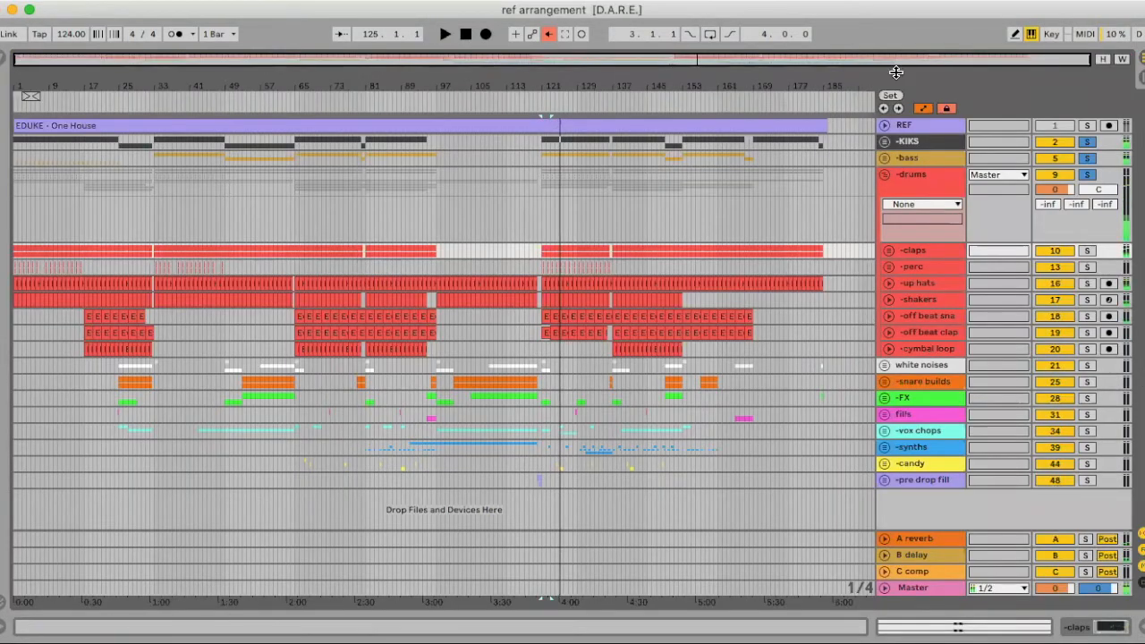
Fold the drums group, unfold the white noises and bass groups, and copy the Bass track's LFOTool
left_click(883, 175)
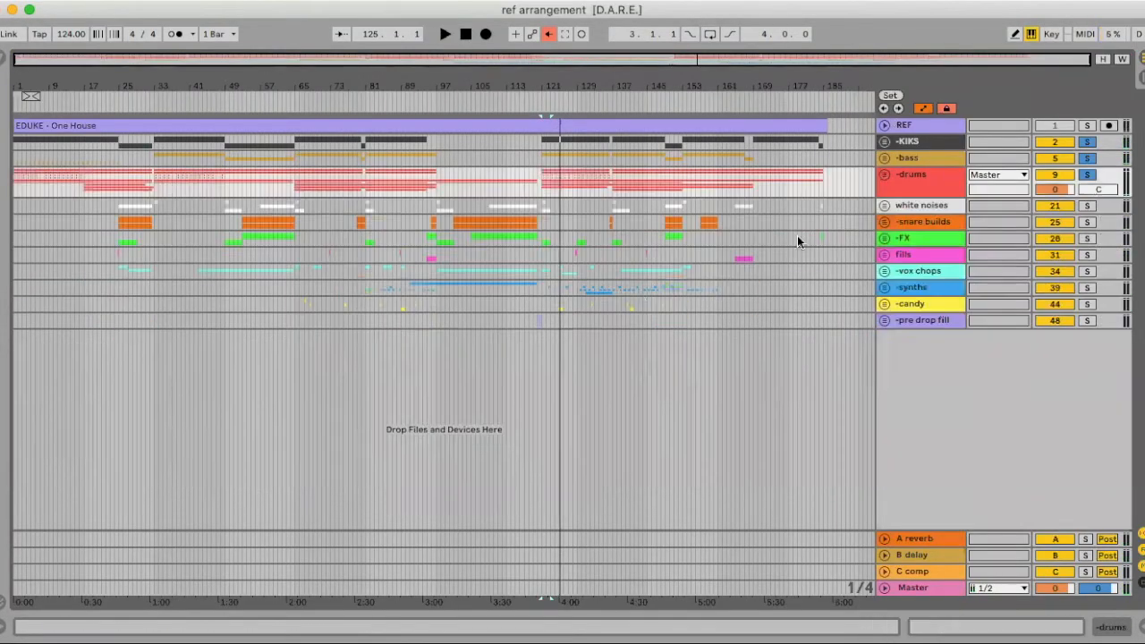
left_click(885, 205)
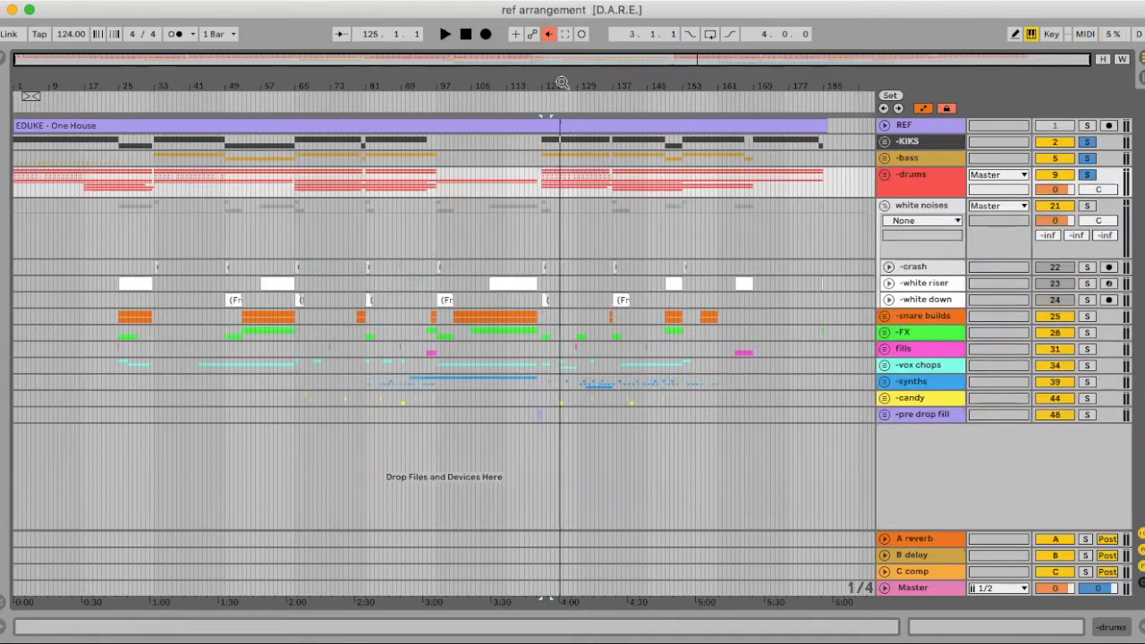
scroll(564, 296, "up", 5)
left_click(417, 297)
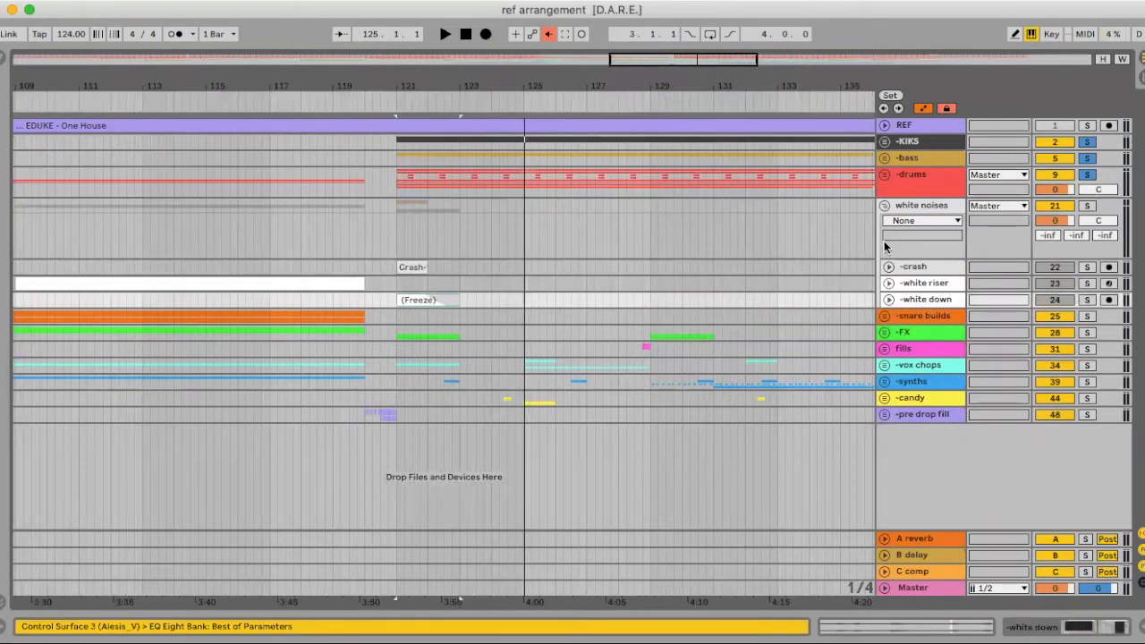
double_click(918, 154)
left_click(885, 159)
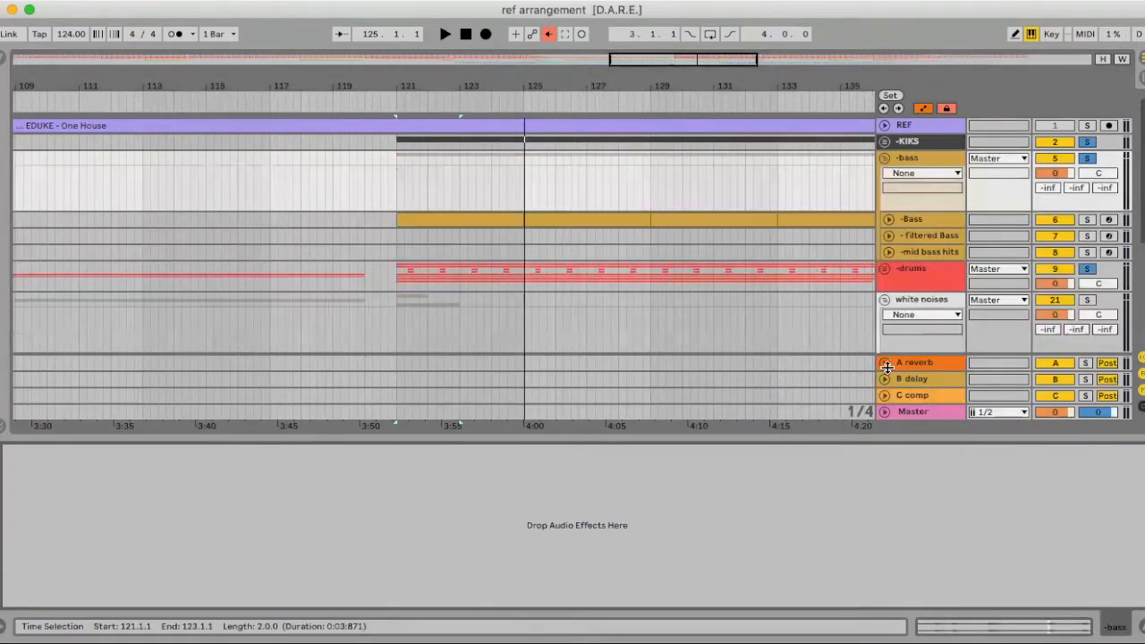
left_click(908, 219)
left_click(224, 452)
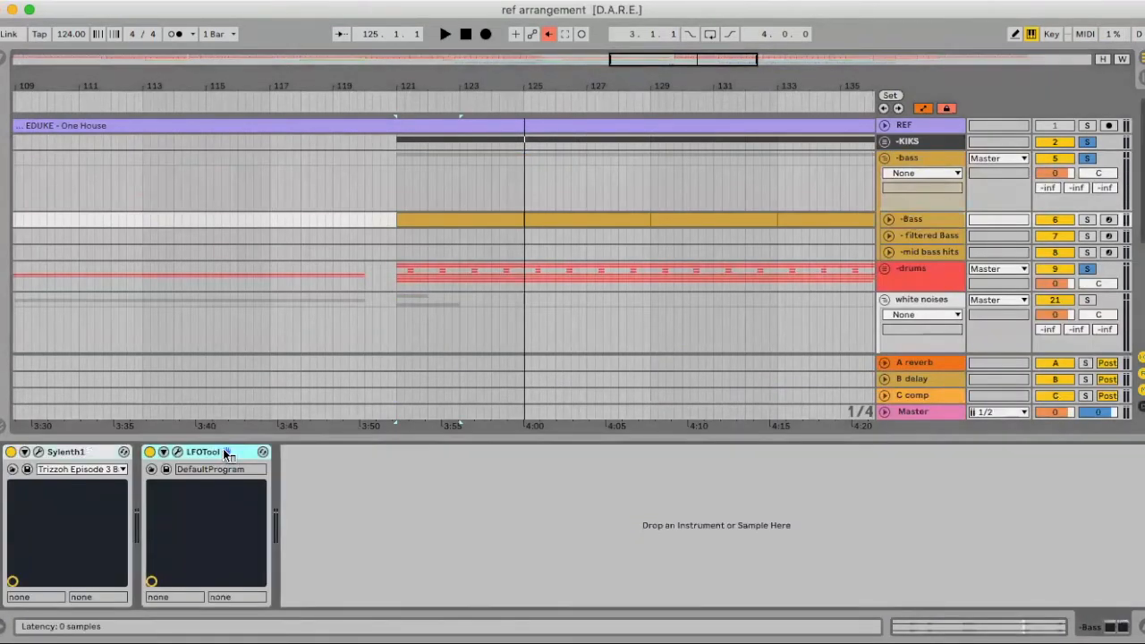
right_click(223, 452)
left_click(263, 253)
Paste the copied LFOTool into the white noises group's empty device chain
left_click(1142, 627)
scroll(730, 300, "down", 2)
double_click(935, 275)
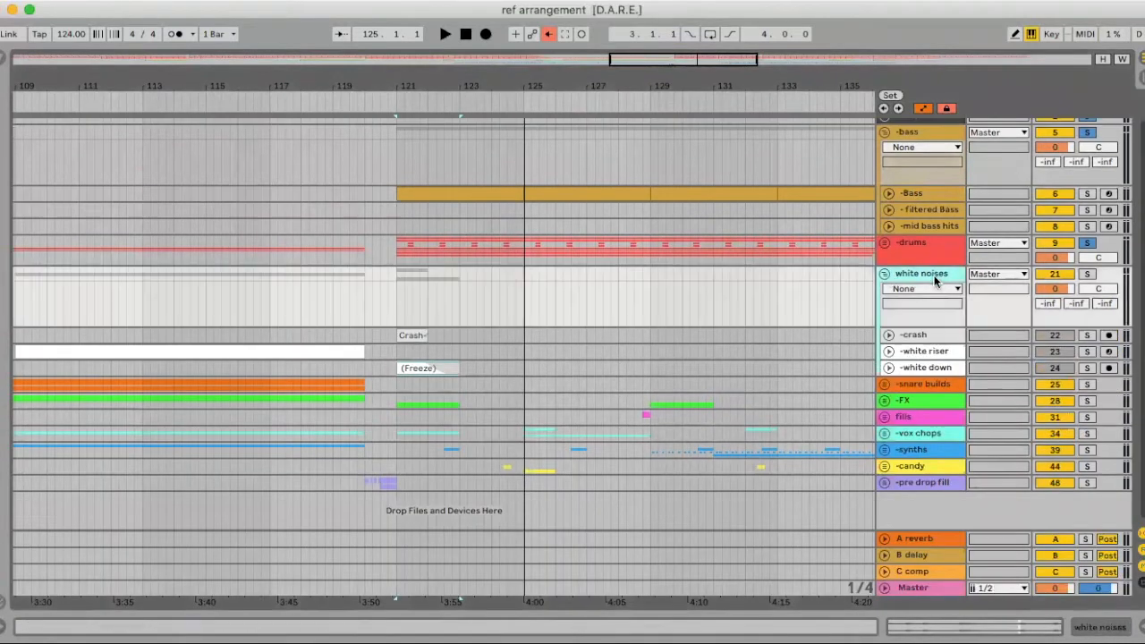
right_click(584, 474)
left_click(604, 483)
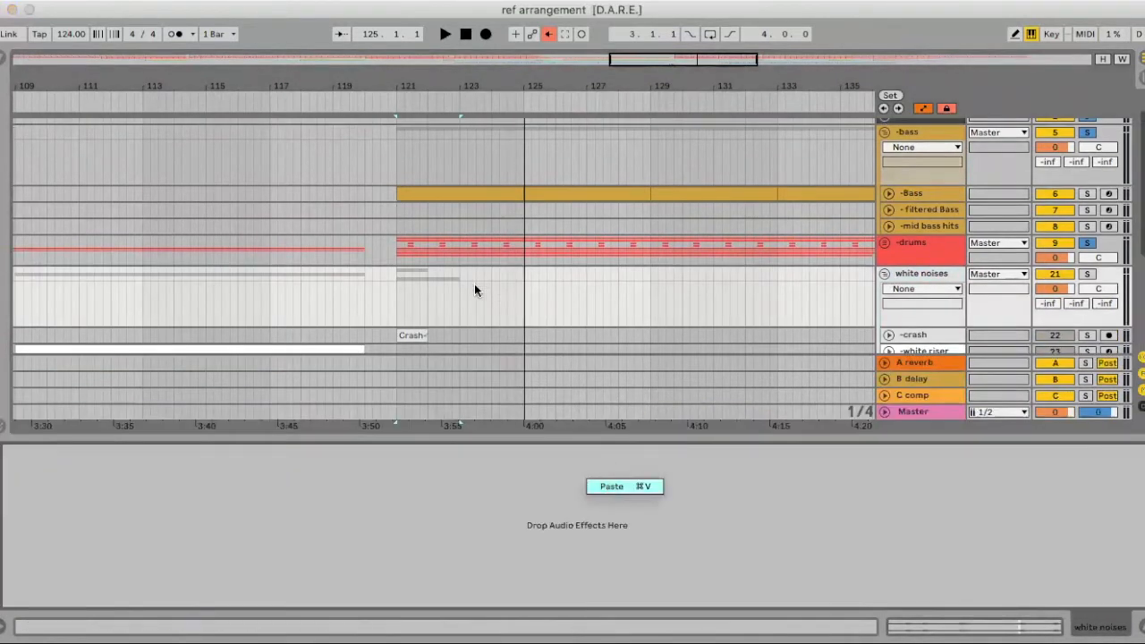
scroll(465, 295, "down", 2)
scroll(456, 301, "down", 1)
Automate the white noises LFOTool Device On to off from bar 97 to 121, on a 4-bar grid
left_click(16, 453)
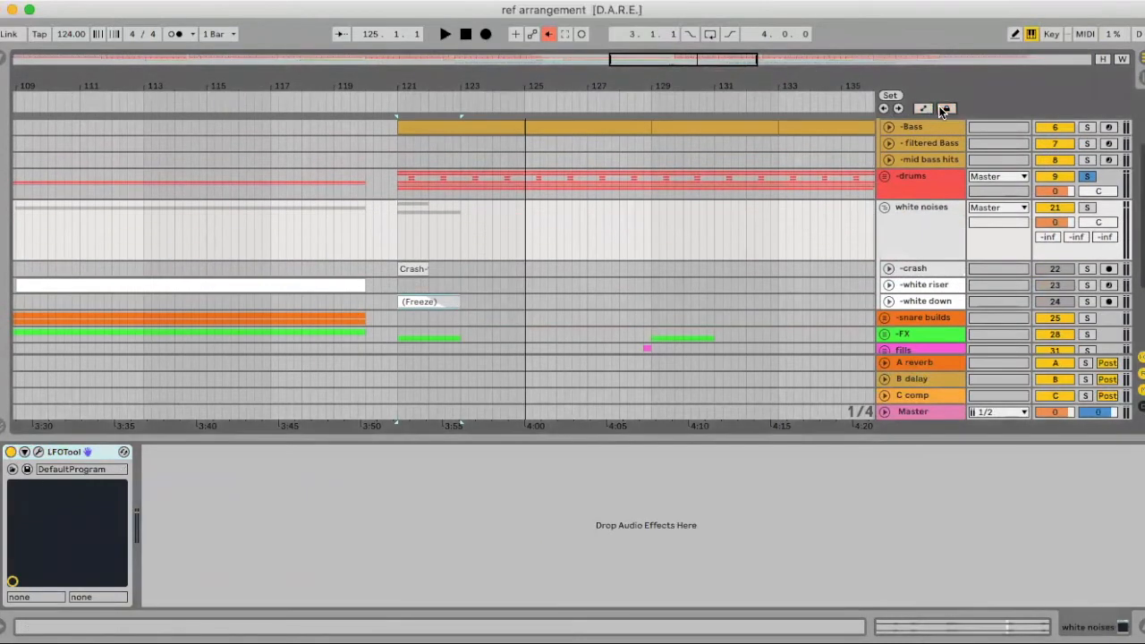
left_click(404, 210)
left_click(387, 226)
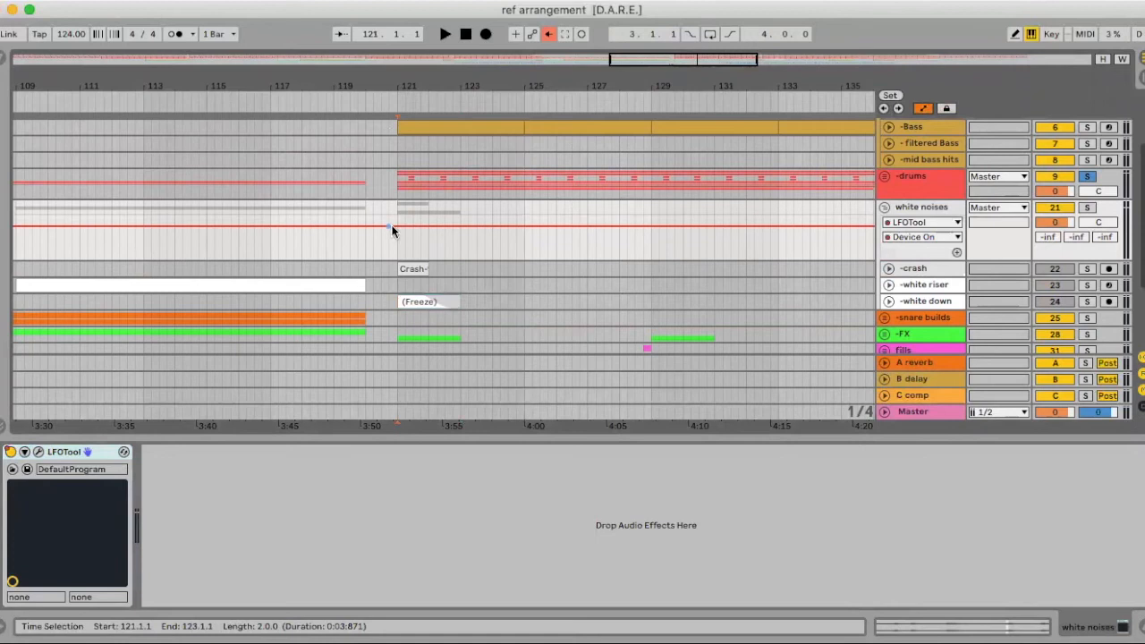
mouse_move(386, 88)
left_mouse_down()
mouse_move(385, 61)
mouse_move(388, 105)
left_mouse_up()
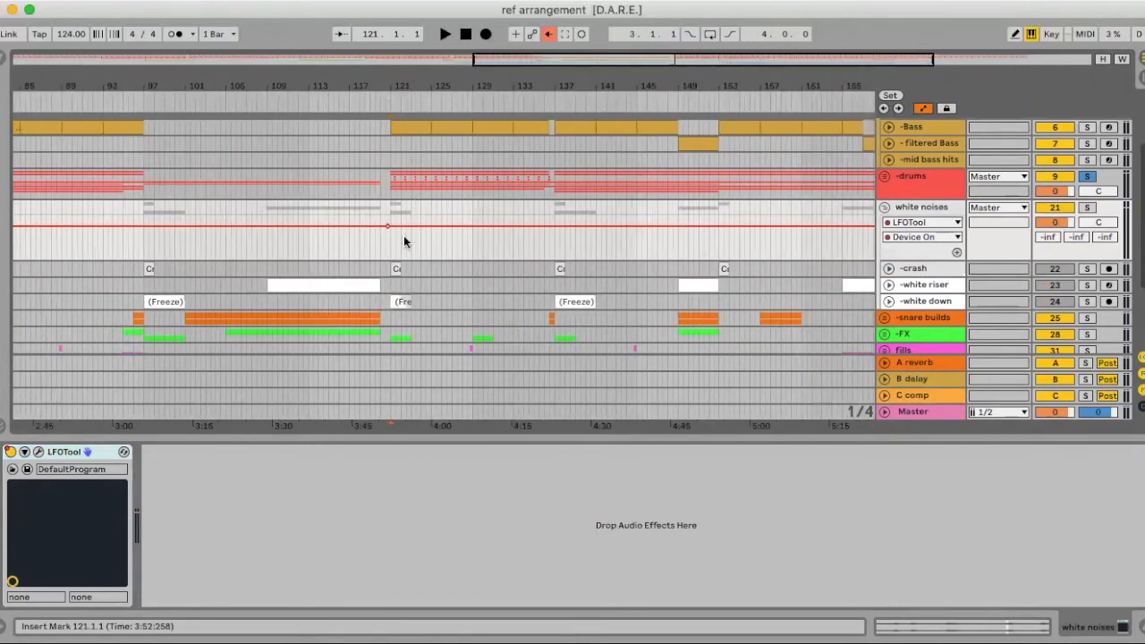
scroll(383, 231, "up", 5)
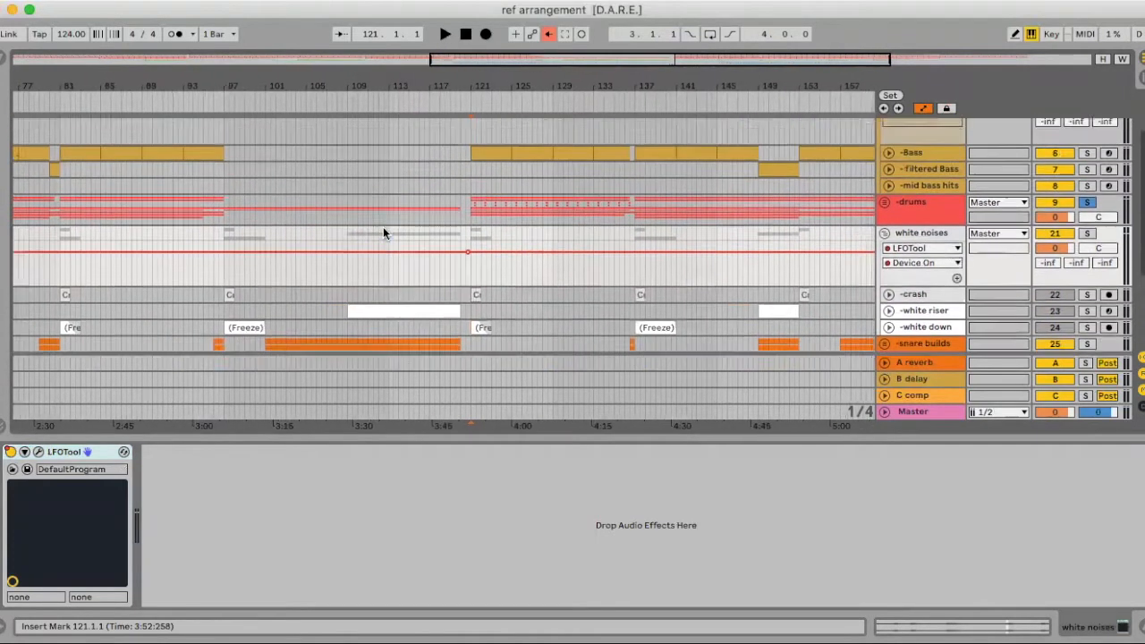
scroll(383, 231, "down", 3)
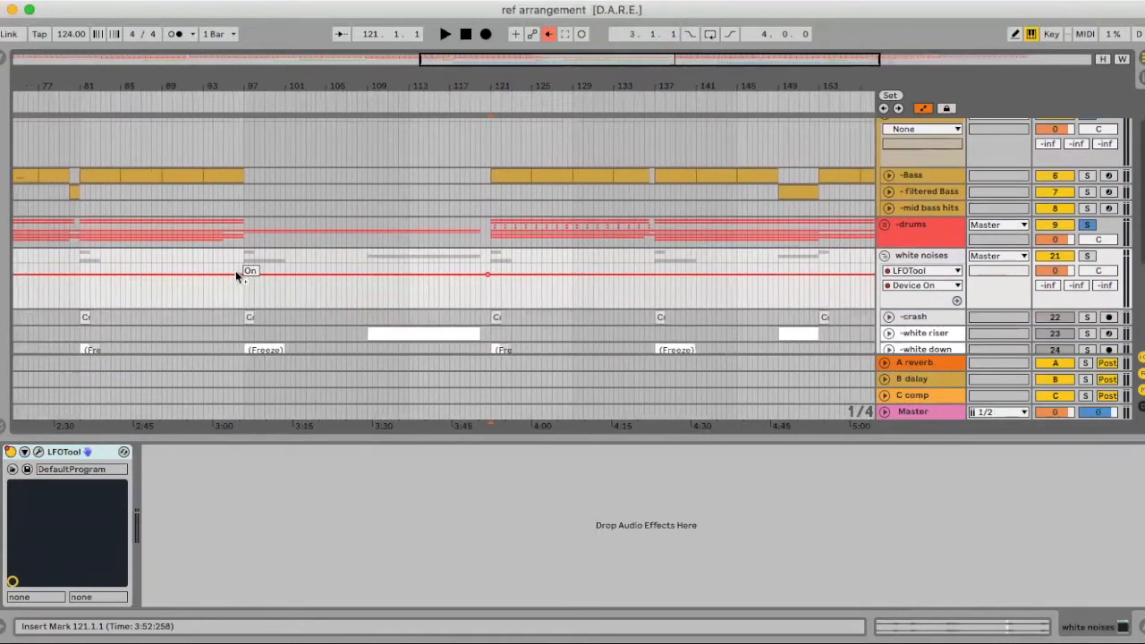
right_click(338, 286)
left_click(407, 483)
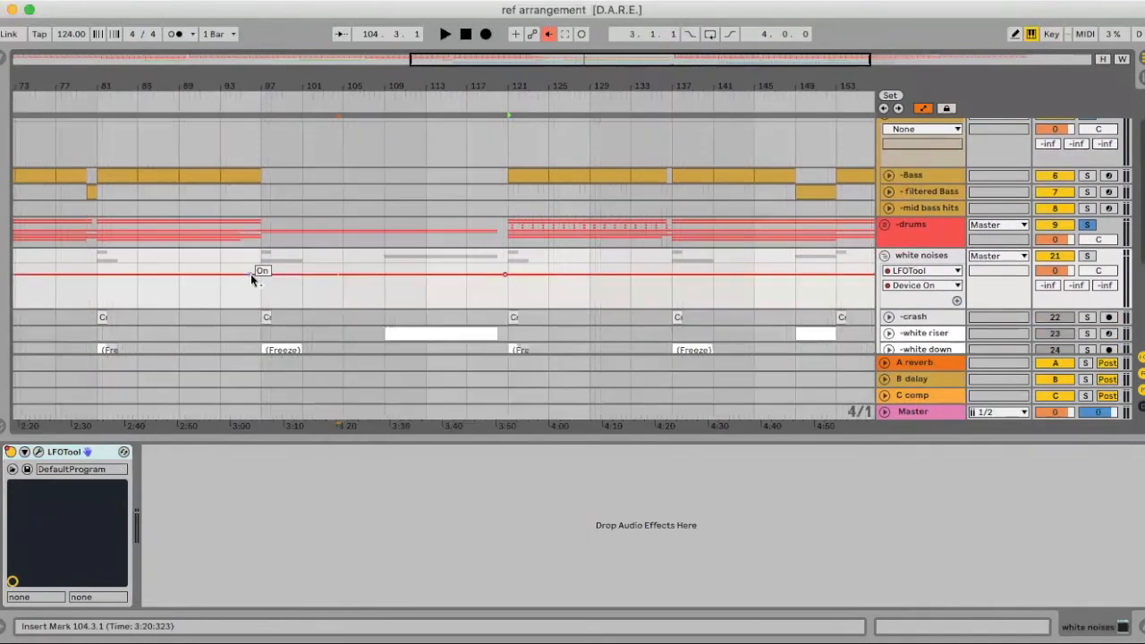
mouse_move(504, 280)
left_mouse_down()
mouse_move(501, 292)
mouse_move(261, 292)
left_mouse_up()
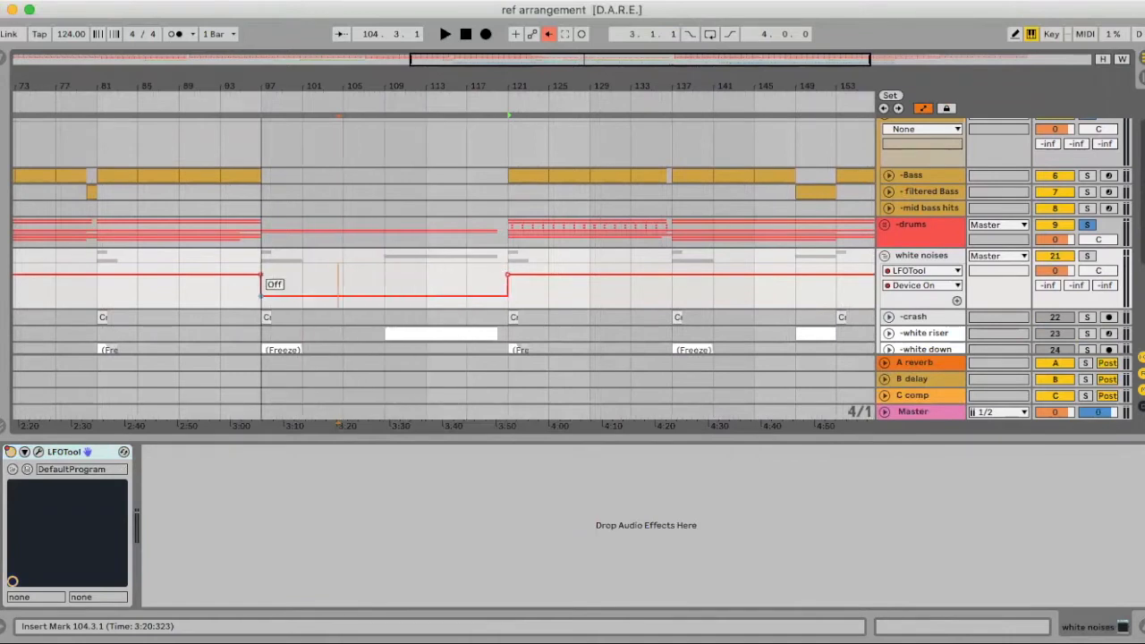
Hide the device panel and zoom the arrangement in on bars 118–128 around bar 121
scroll(283, 282, "up", 3)
scroll(293, 286, "left", 8)
scroll(294, 286, "down", 5)
scroll(294, 286, "up", 5)
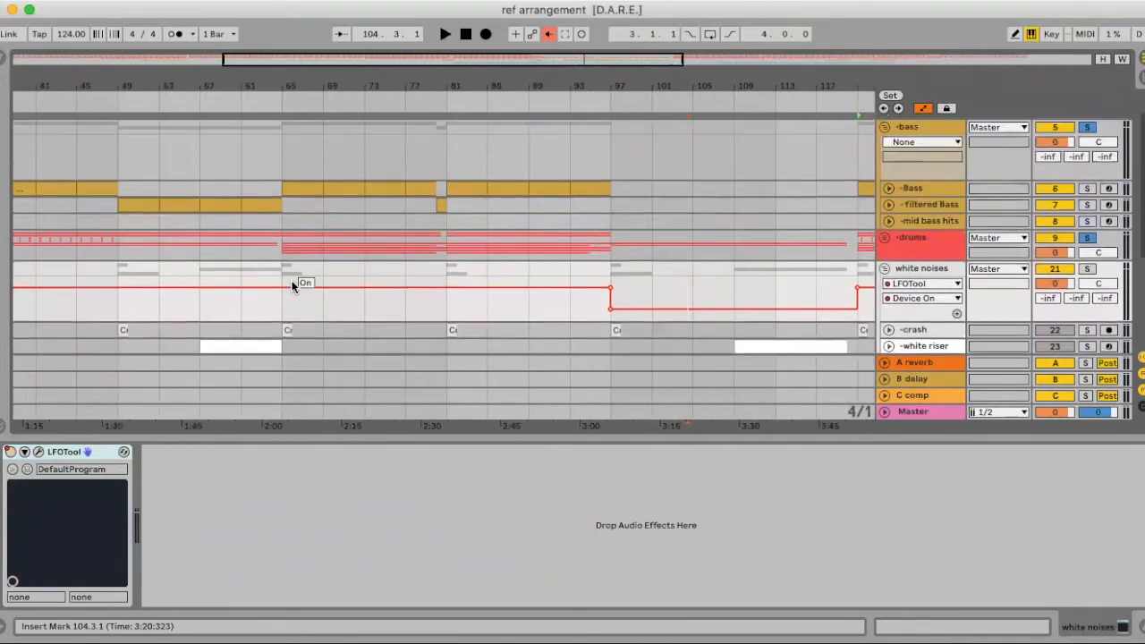
scroll(292, 286, "up", 2)
scroll(291, 286, "left", 3)
scroll(292, 286, "down", 5)
scroll(291, 286, "left", 6)
scroll(292, 285, "right", 1)
scroll(293, 278, "up", 3)
scroll(292, 278, "down", 4)
scroll(300, 273, "right", 6)
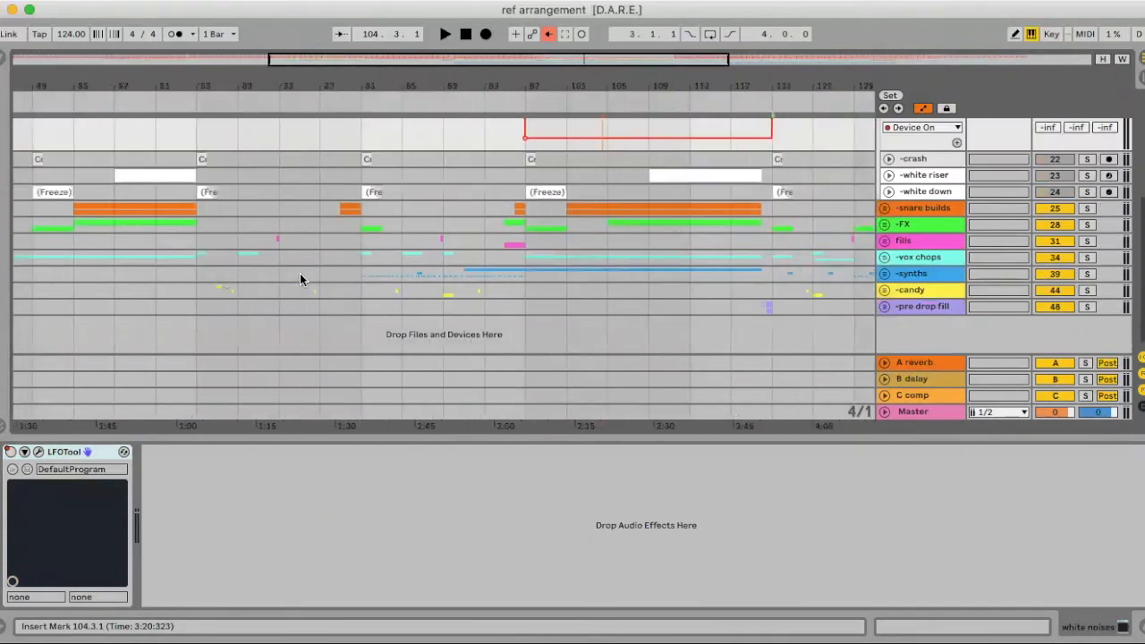
scroll(299, 273, "right", 8)
scroll(299, 273, "up", 4)
scroll(300, 272, "down", 4)
scroll(304, 271, "left", 6)
key("super+alt+l")
scroll(736, 393, "right", 3)
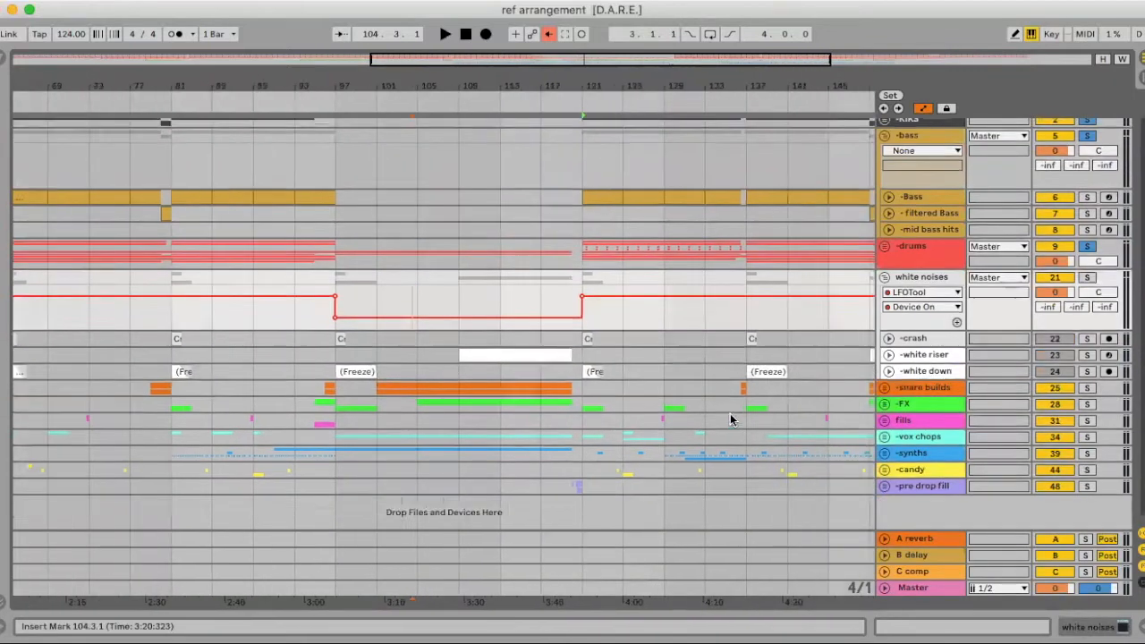
scroll(730, 413, "up", 1)
left_click_drag(583, 101, 583, 201)
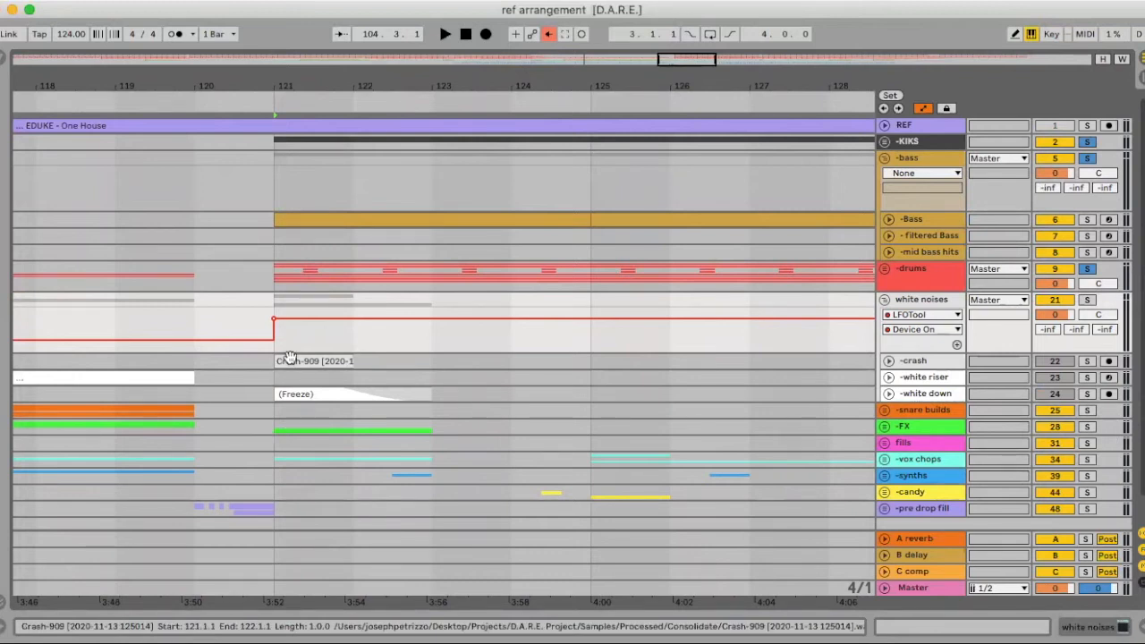
Zoom out to bars 115–135, expand the FX group, and copy the white noises LFOTool
left_click(884, 301)
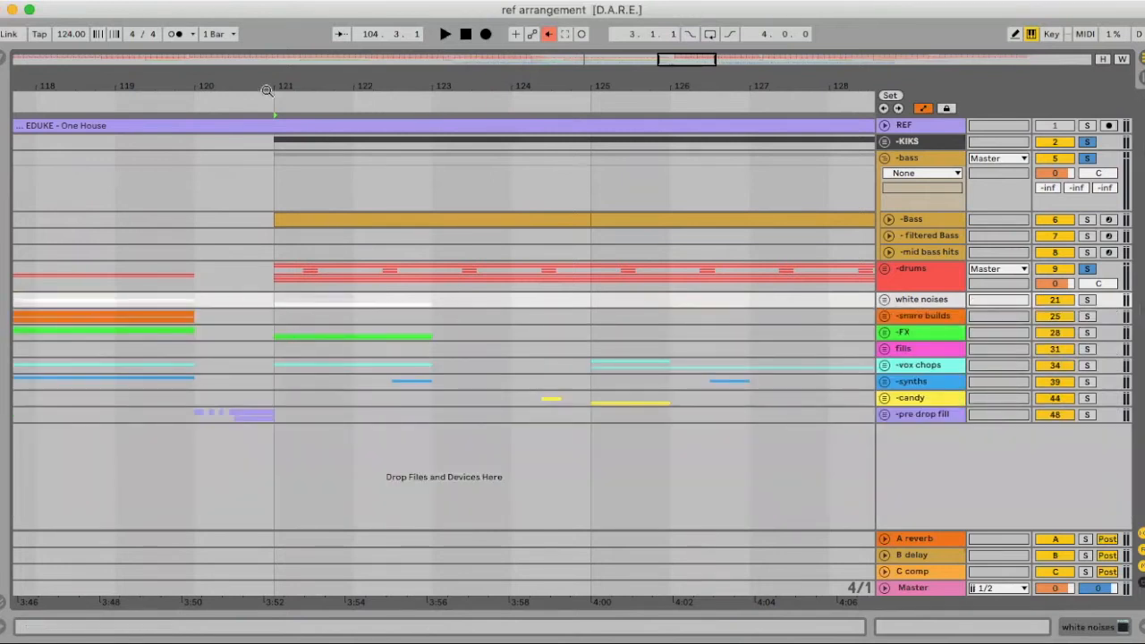
left_click_drag(286, 89, 285, 52)
left_click(884, 334)
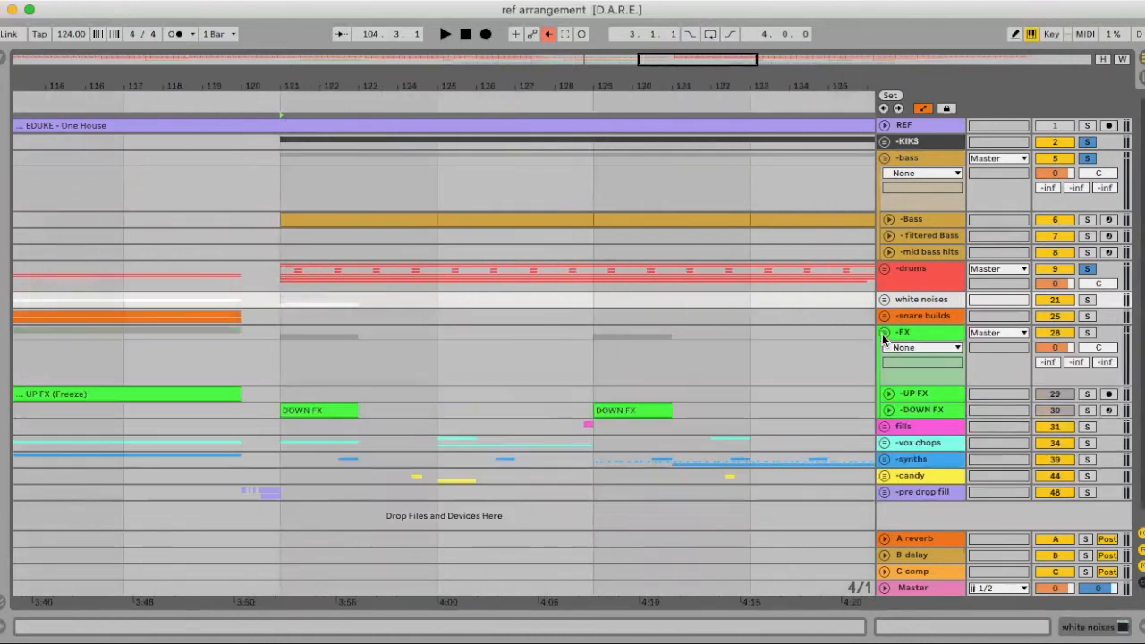
double_click(928, 305)
right_click(60, 453)
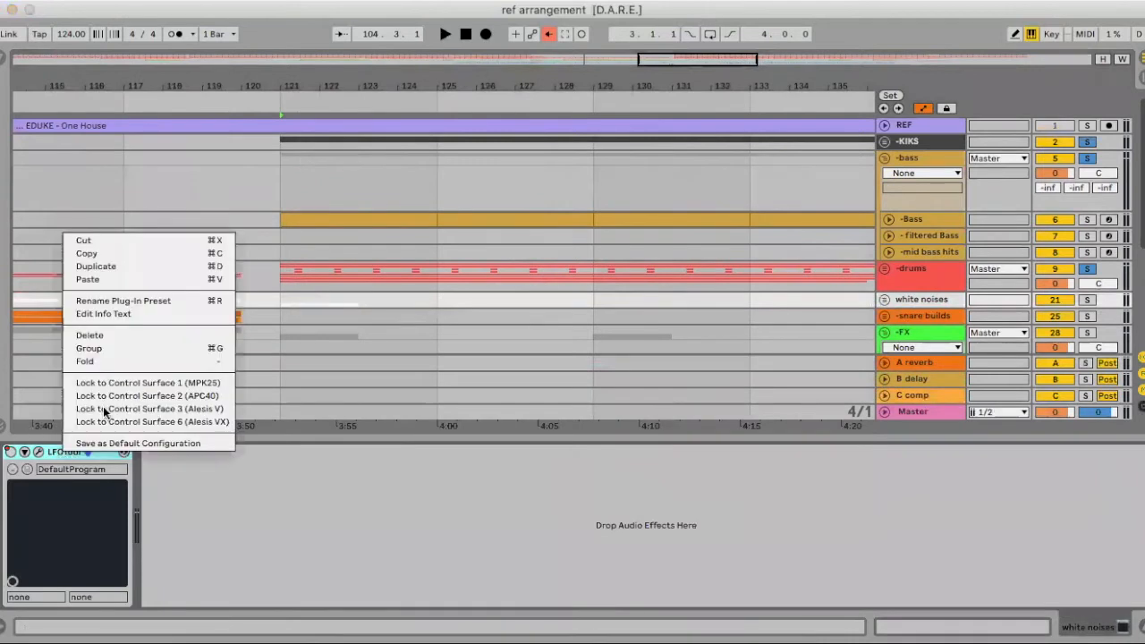
left_click(100, 249)
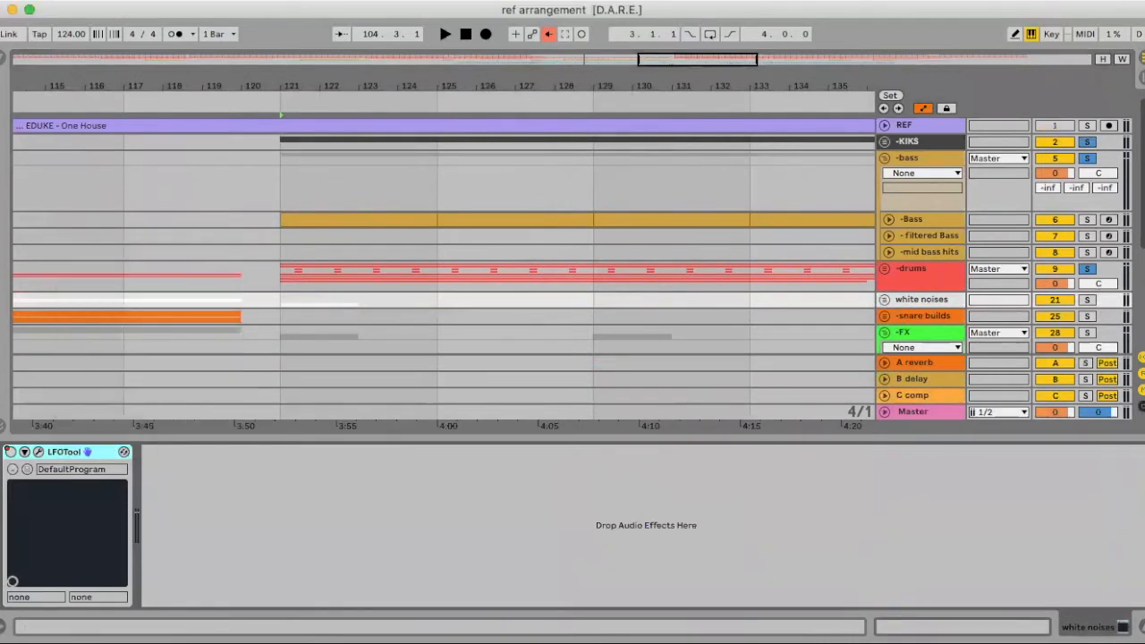
Paste the LFOTool into the FX group's device chain
left_click(1143, 627)
left_click(916, 334)
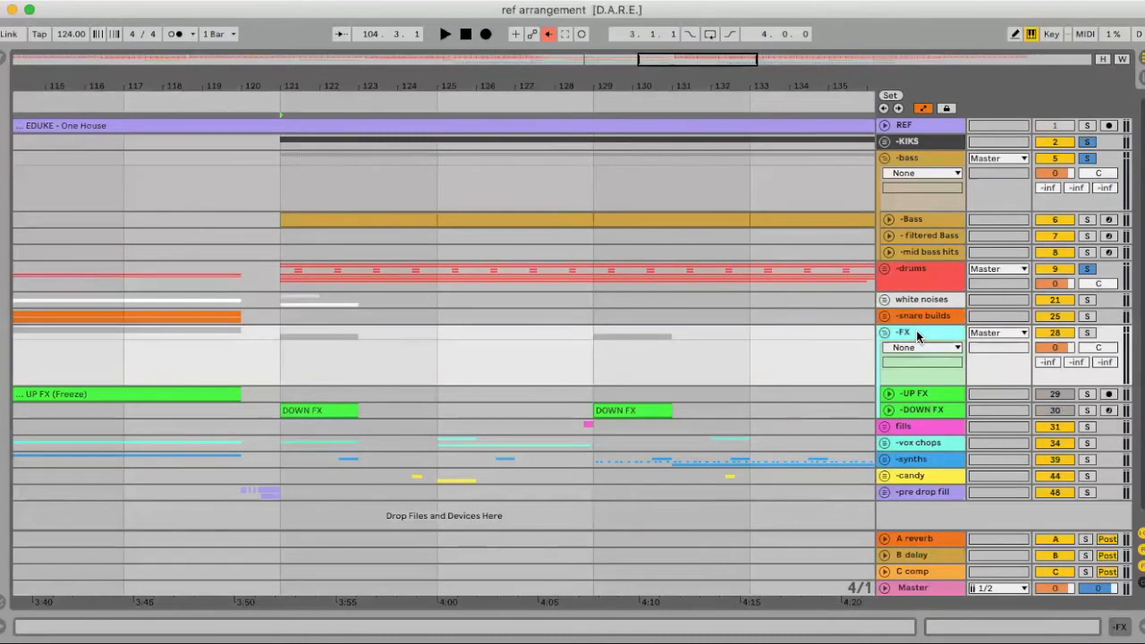
double_click(916, 330)
left_click(472, 526)
scroll(350, 311, "down", 3)
Audition DOWN FX solo, then solo the white noises group and switch to Session view
left_click(313, 305)
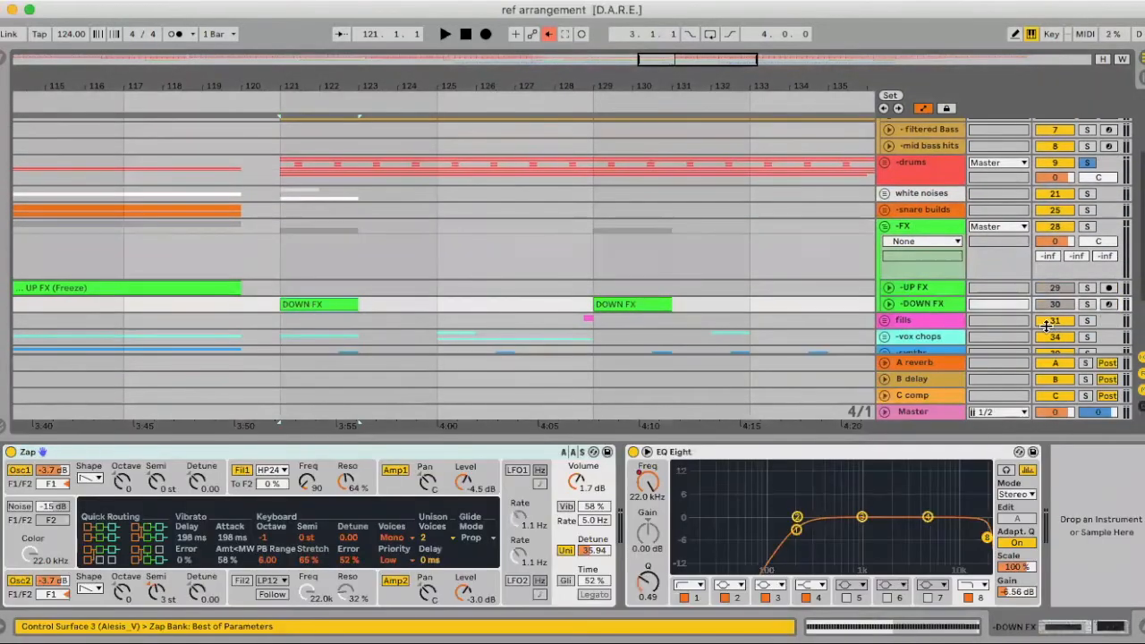
left_click(1084, 305)
key("space")
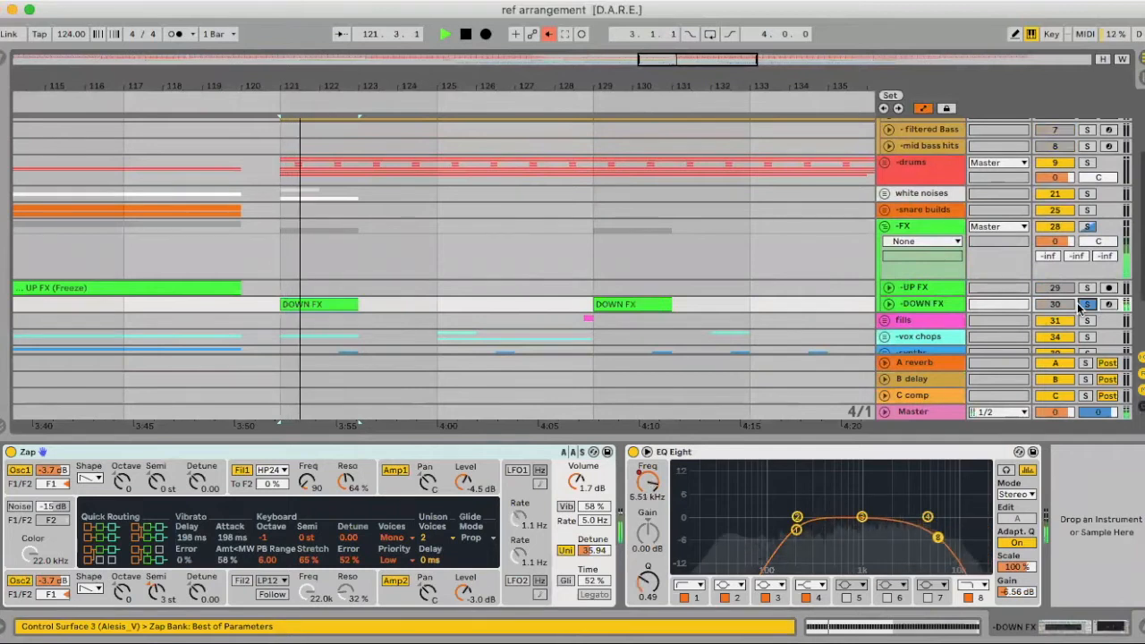
left_click(1085, 305)
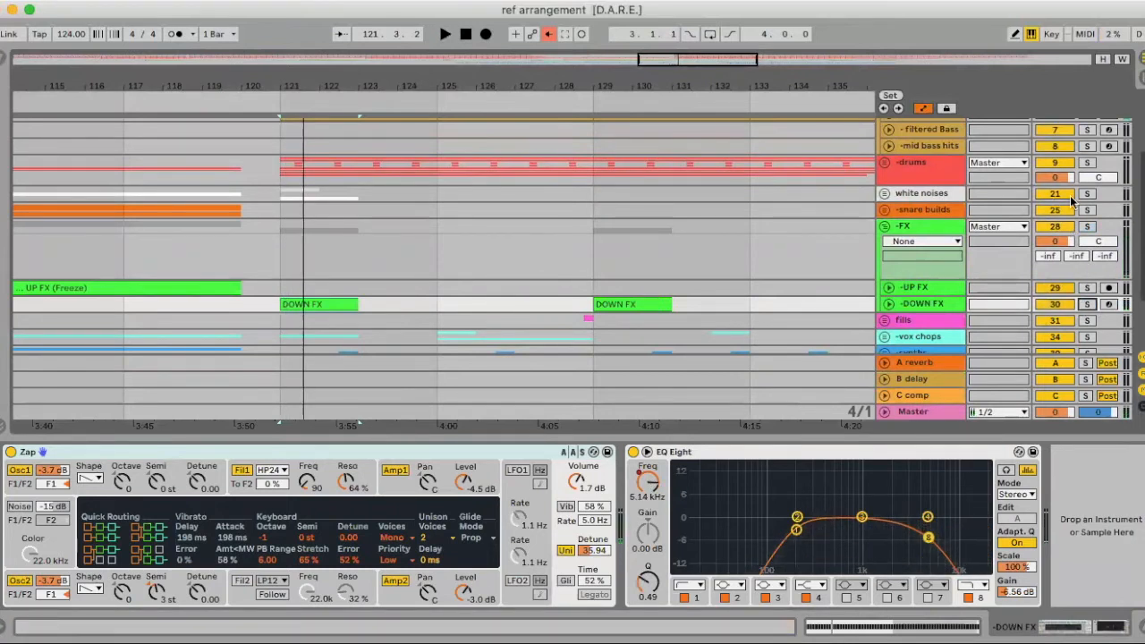
left_click(1086, 194)
left_click(885, 226)
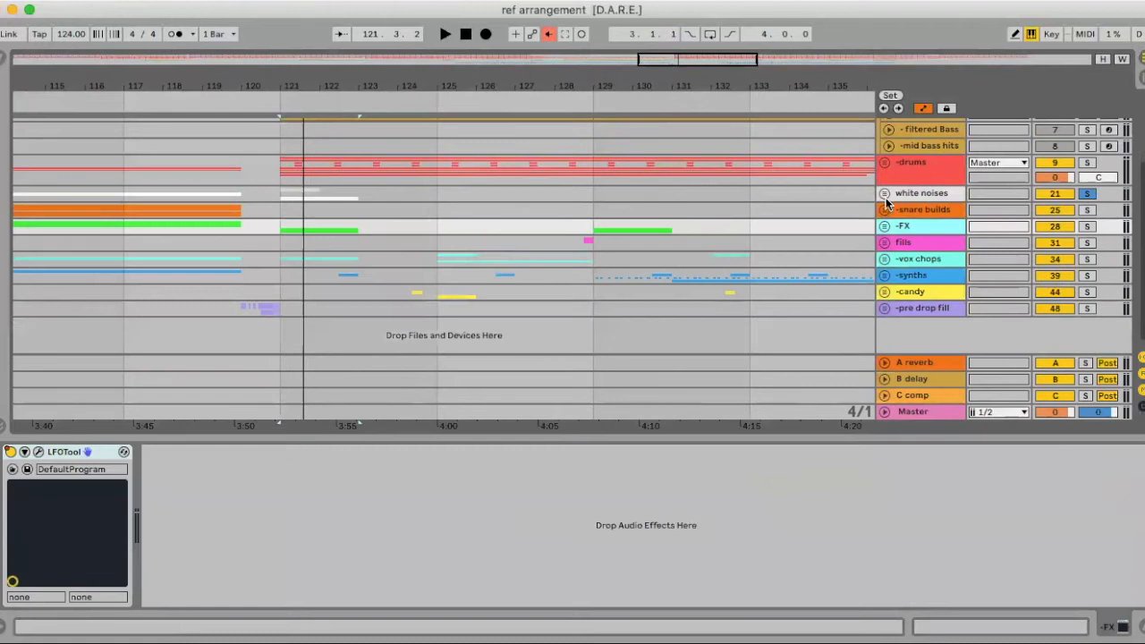
left_click(914, 196)
key("Tab")
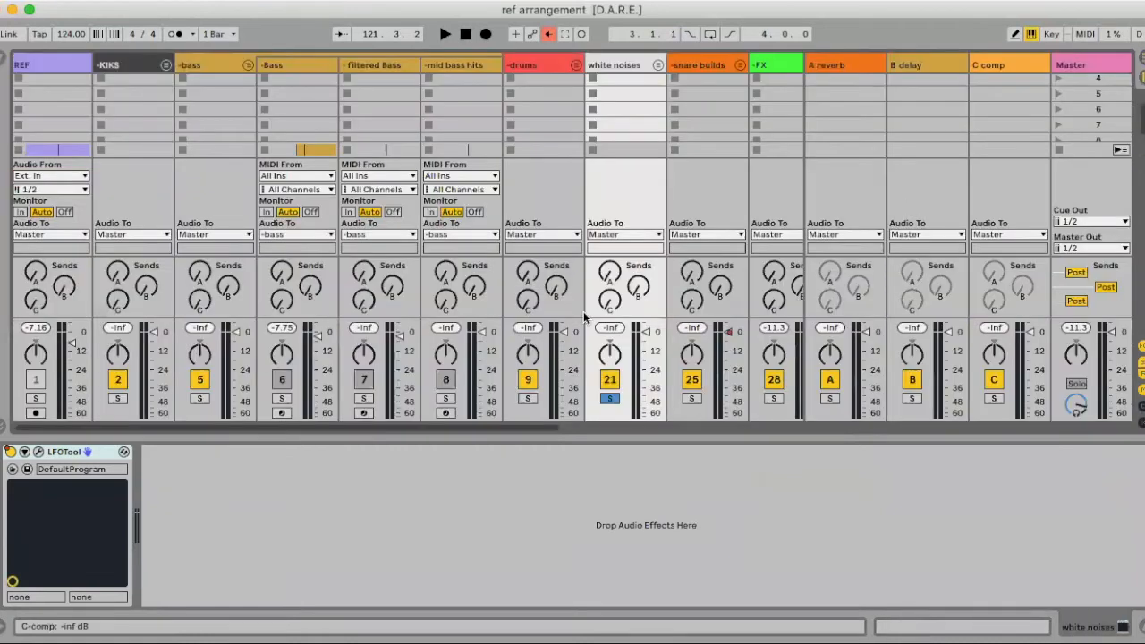
Play the drop, unsolo white noises, reset playback start to bar 117, and return to Arrangement
key("space")
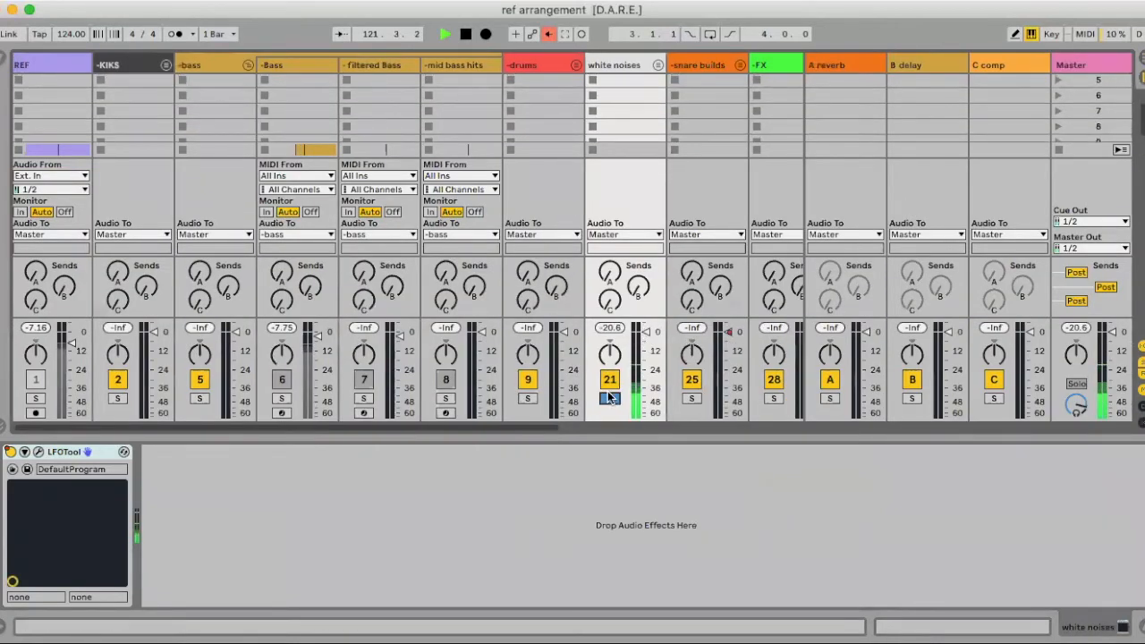
left_click(608, 398)
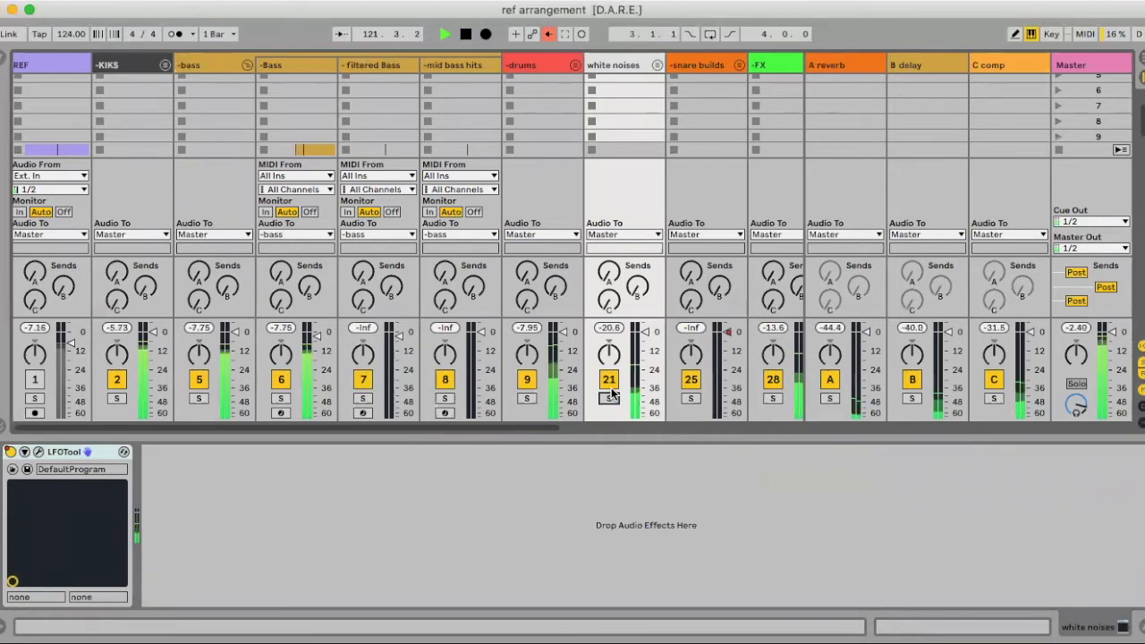
key("Tab")
left_click(141, 187)
key("Tab")
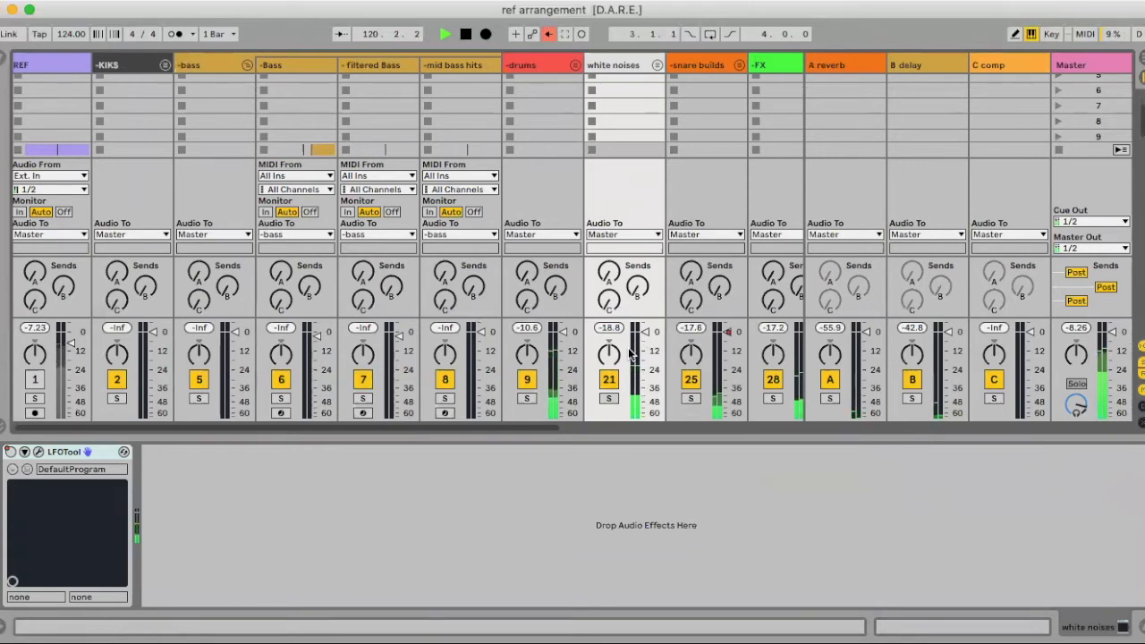
key("Tab")
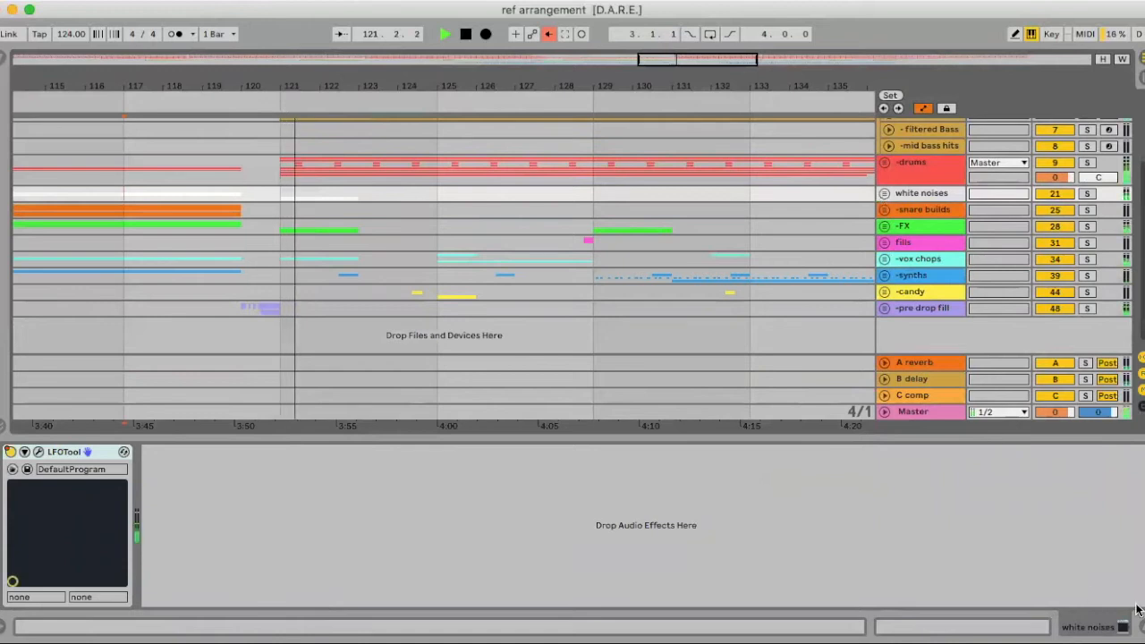
Boost the white riser's EQ Eight by about 3 dB around 600 Hz
left_click(1141, 627)
scroll(756, 456, "left", 3)
scroll(756, 455, "left", 2)
key("space")
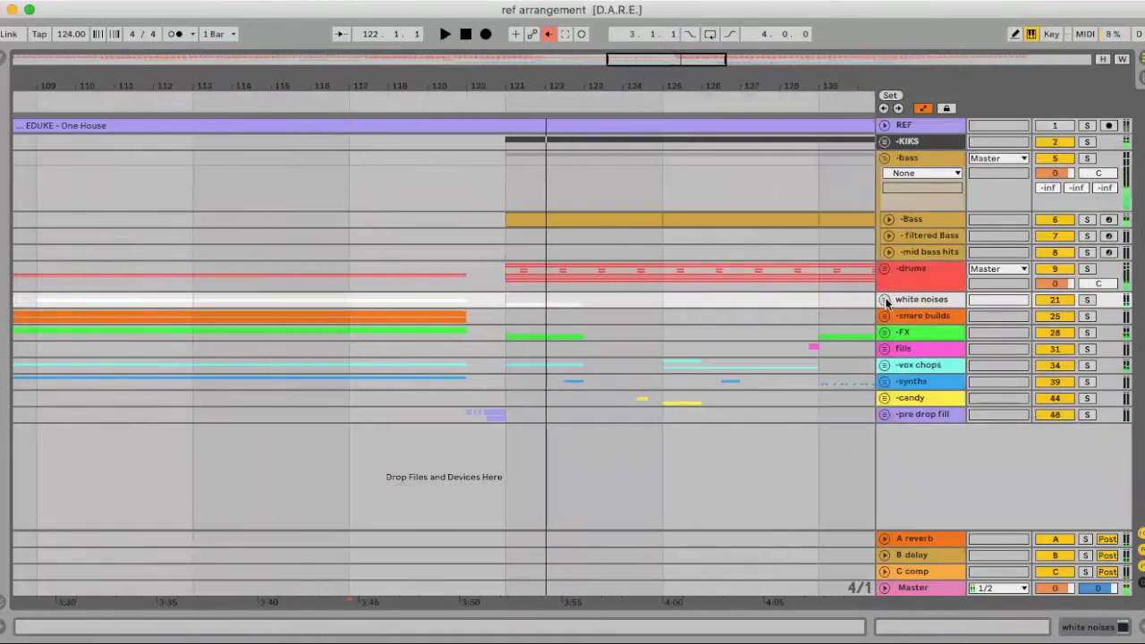
left_click(885, 300)
double_click(931, 377)
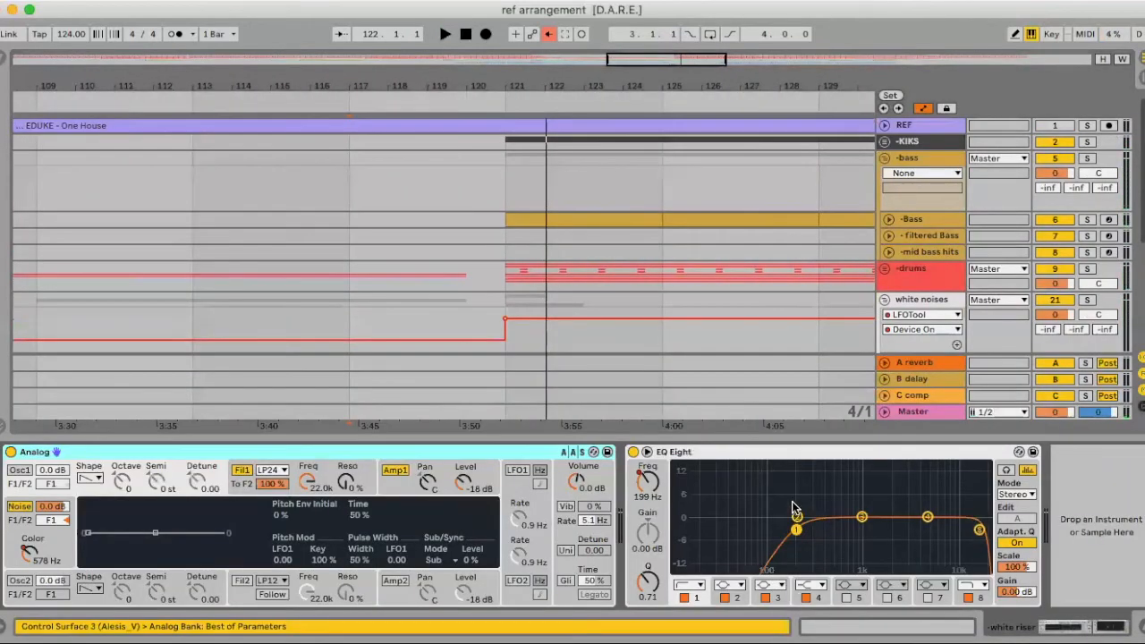
left_click_drag(852, 522, 841, 507)
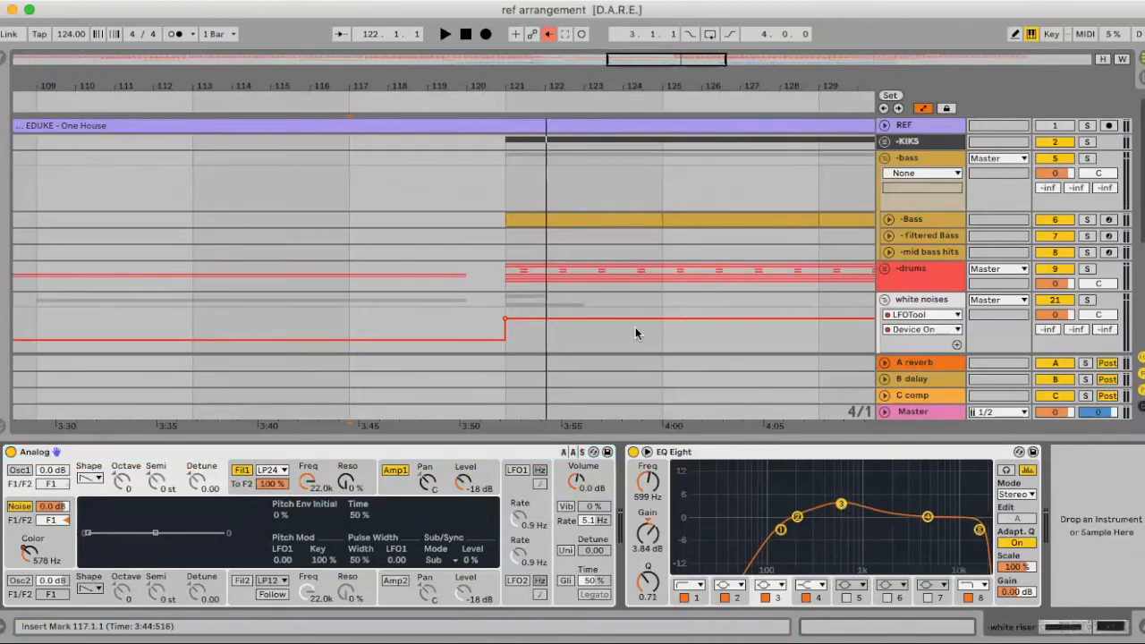
Audition the boosted white riser by playing from bar 117
scroll(626, 329, "down", 5)
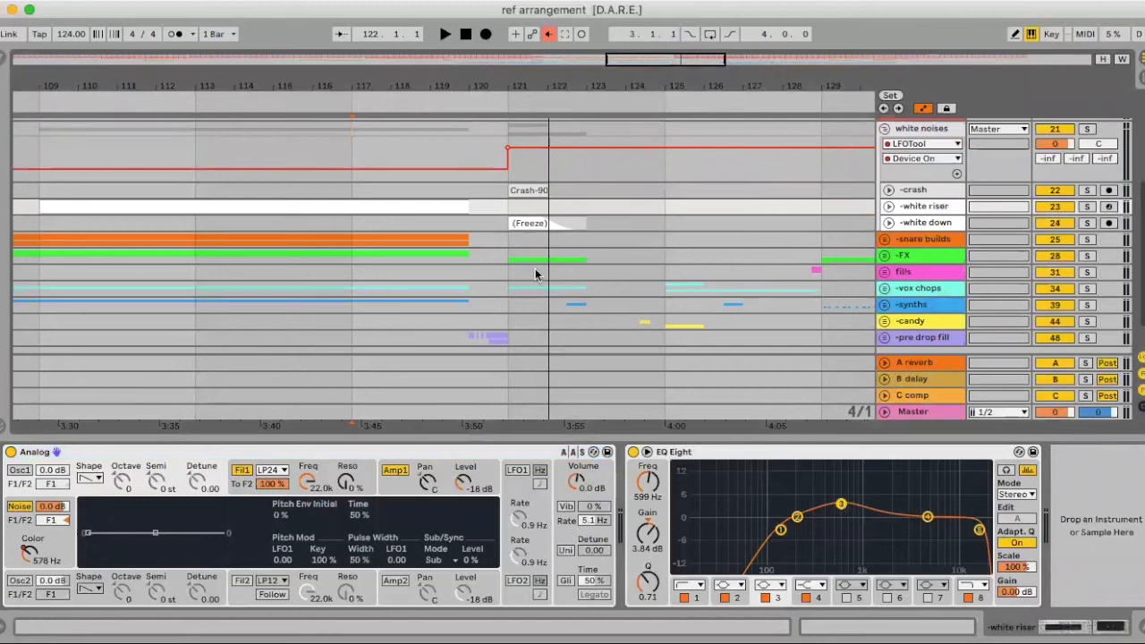
left_click(340, 194)
key("space")
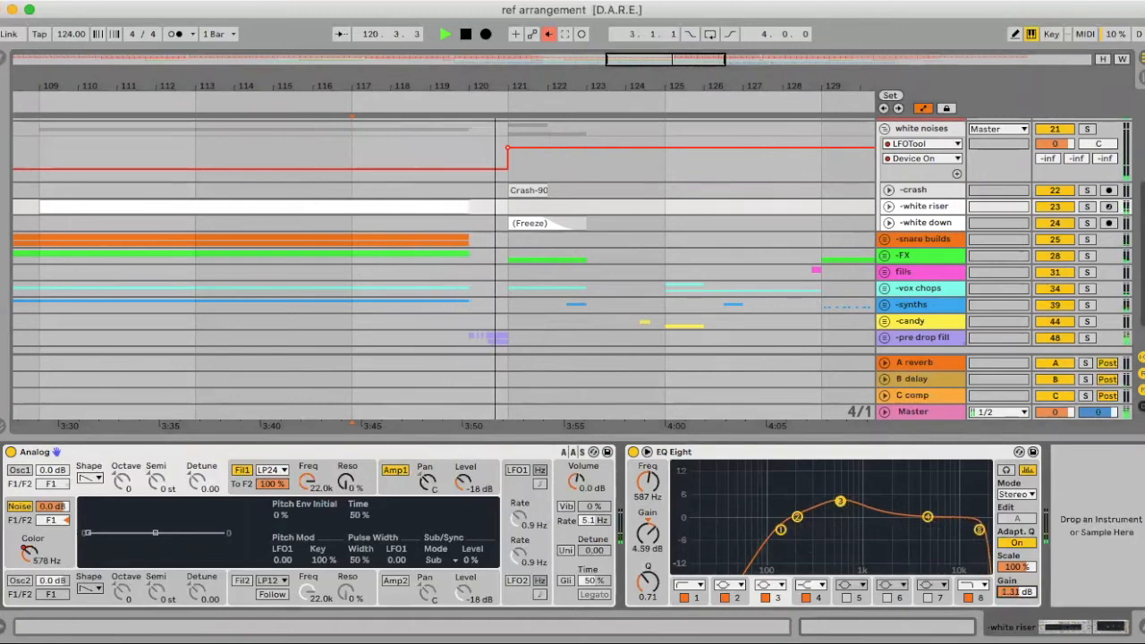
key("space")
key("super+alt+l")
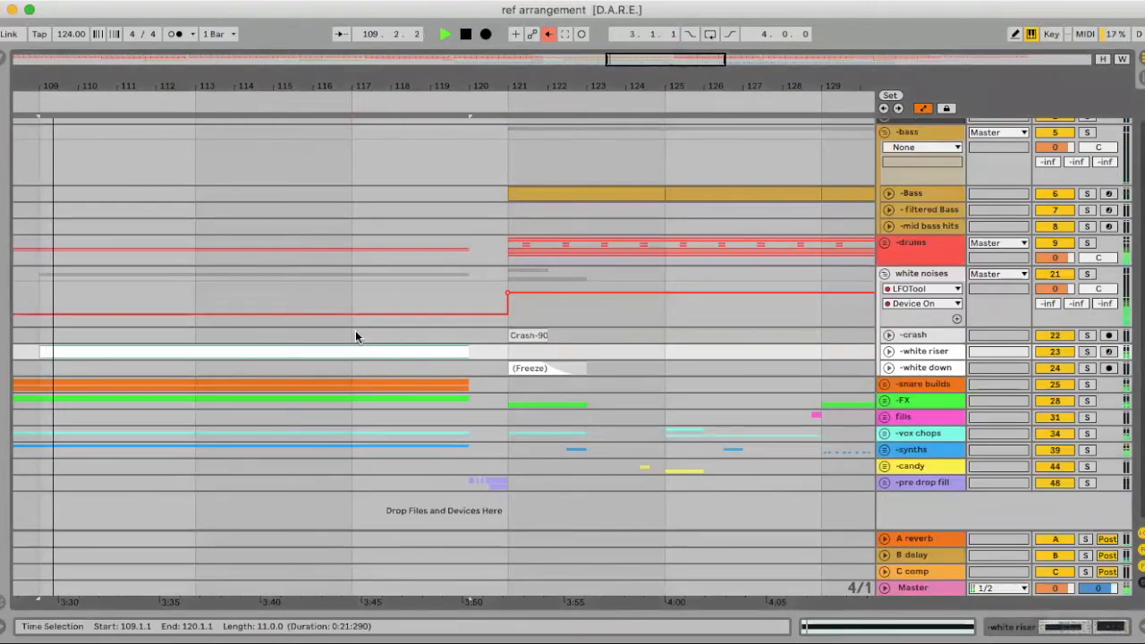
left_click(355, 335)
key("space")
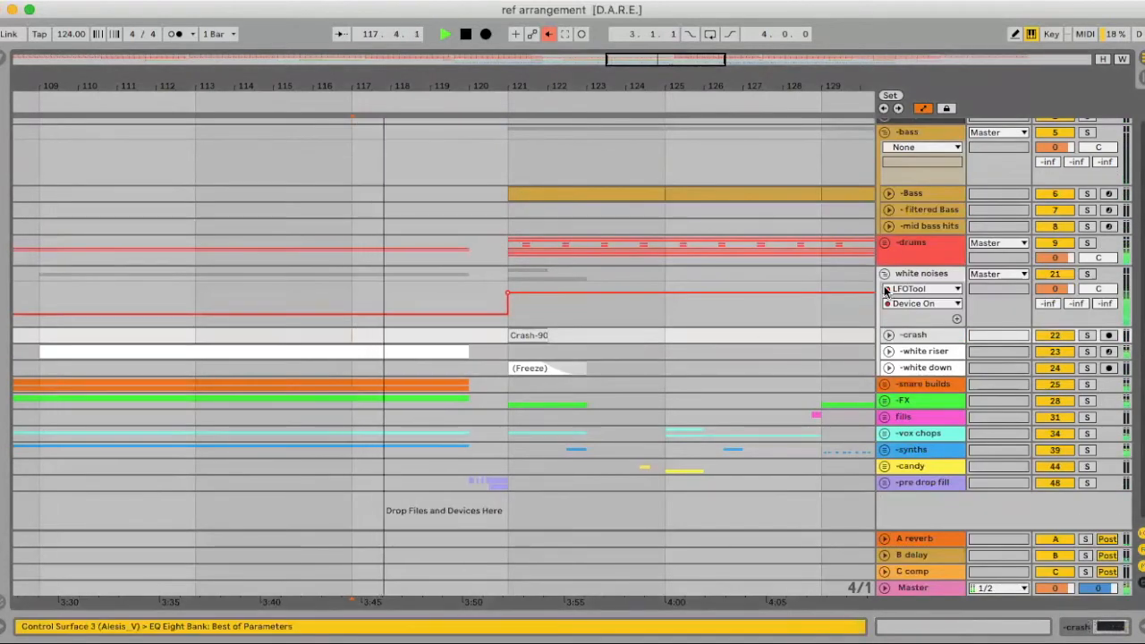
Select the white down track, show its volume automation lane, and switch to Session view
double_click(914, 354)
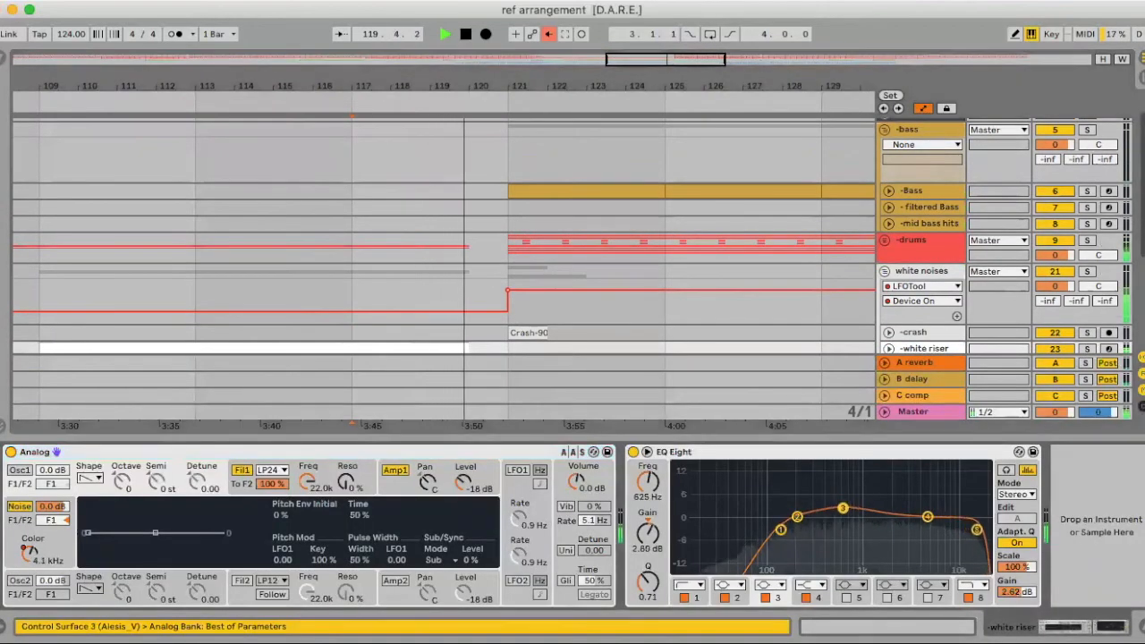
left_click(1140, 627)
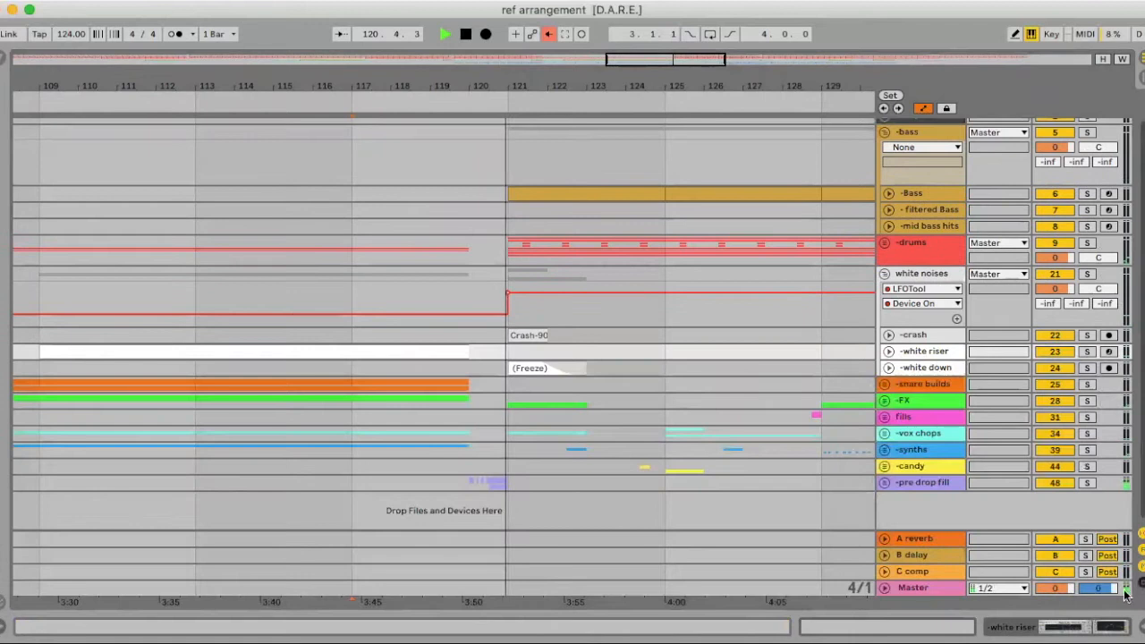
scroll(847, 352, "left", 1)
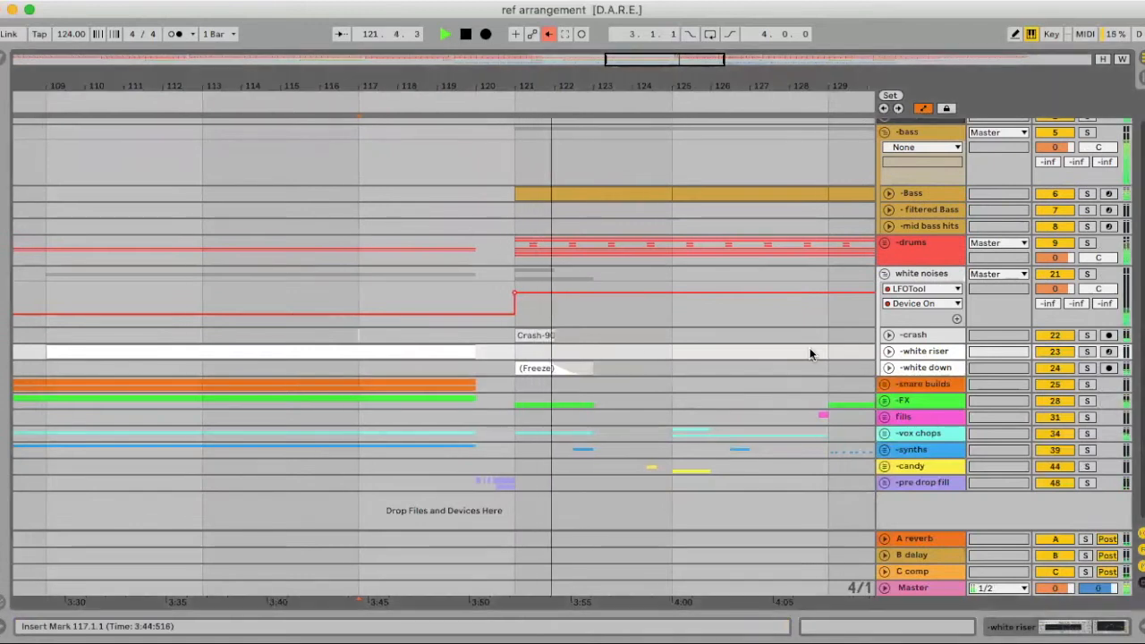
key("space")
left_click(933, 364)
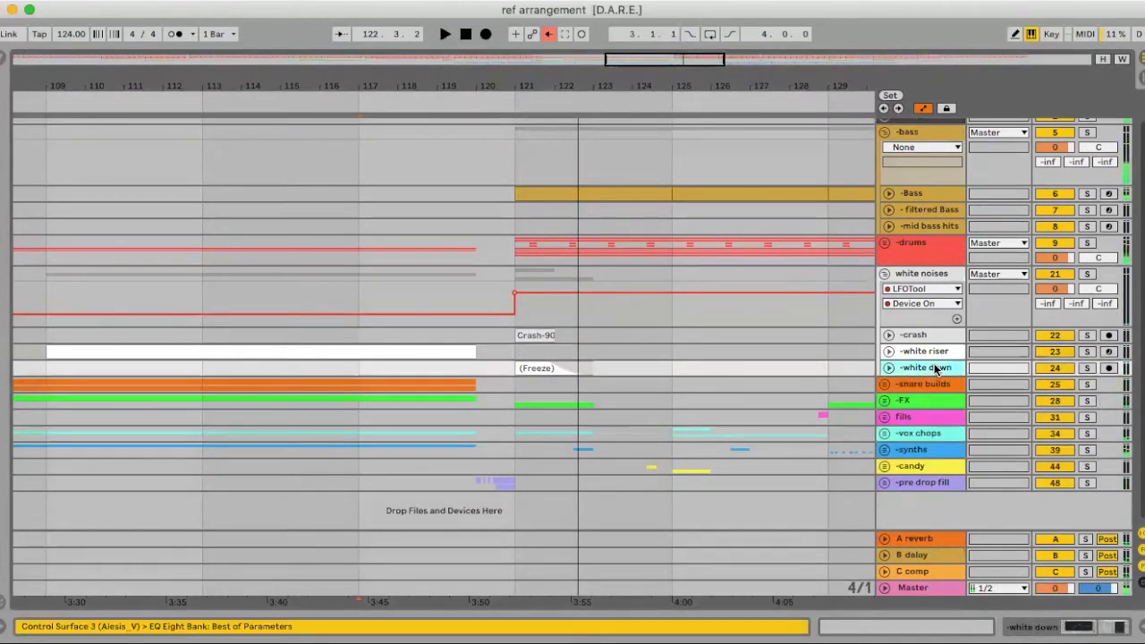
left_click(890, 368)
key("Tab")
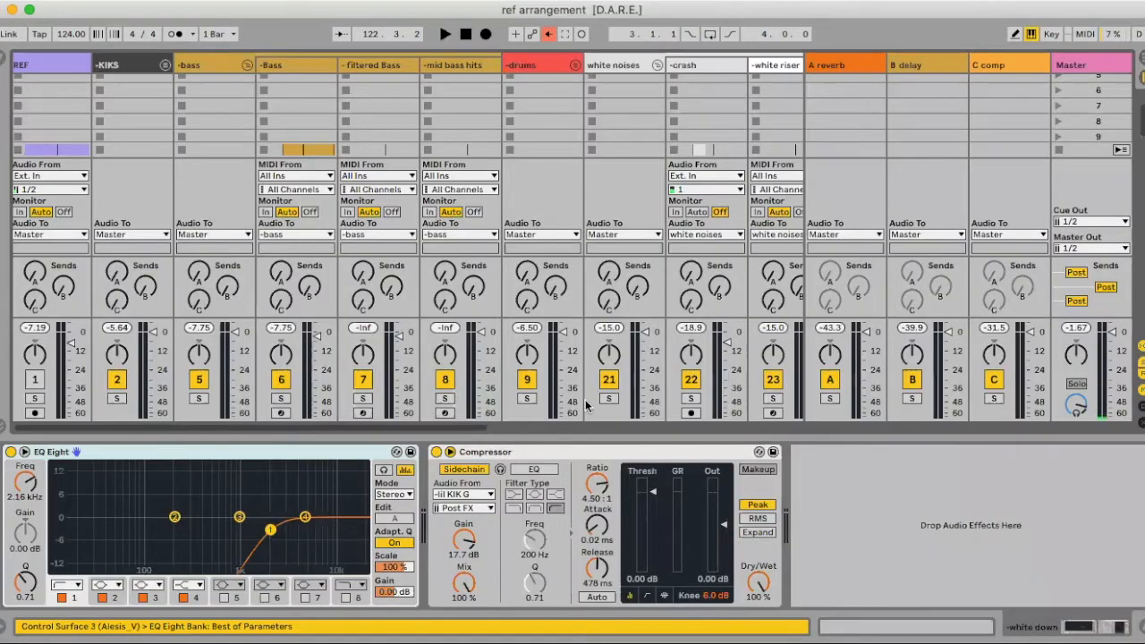
Show the white riser's Mixer > Track Volume automation lane in the arrangement
key("space")
scroll(590, 375, "right", 5)
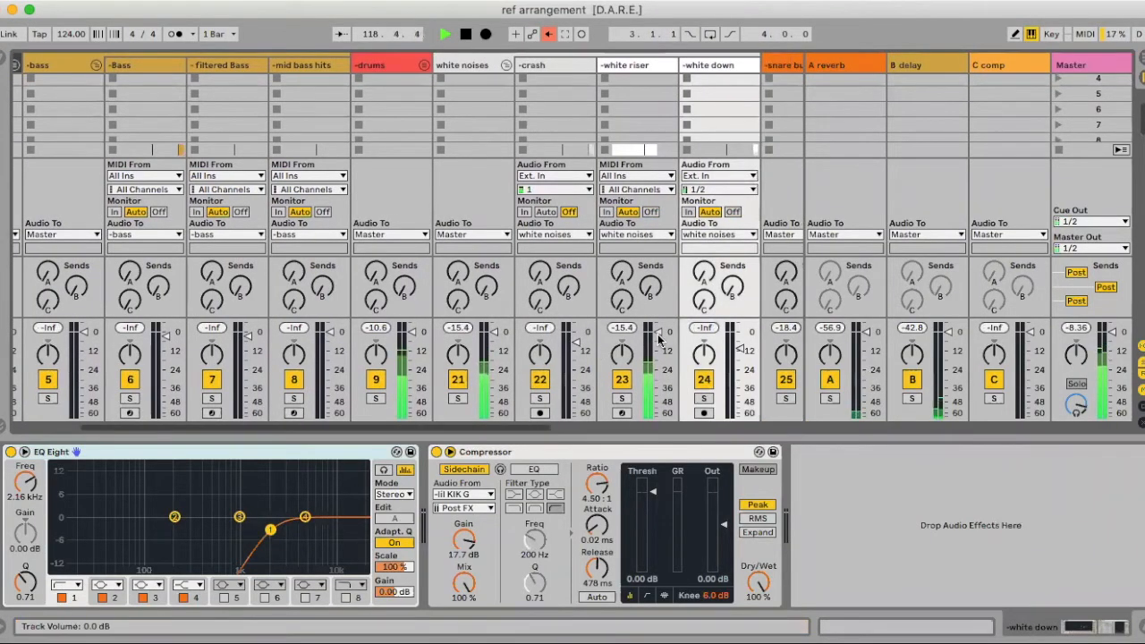
key("Tab")
key("space")
left_click(889, 351)
scroll(780, 373, "left", 3)
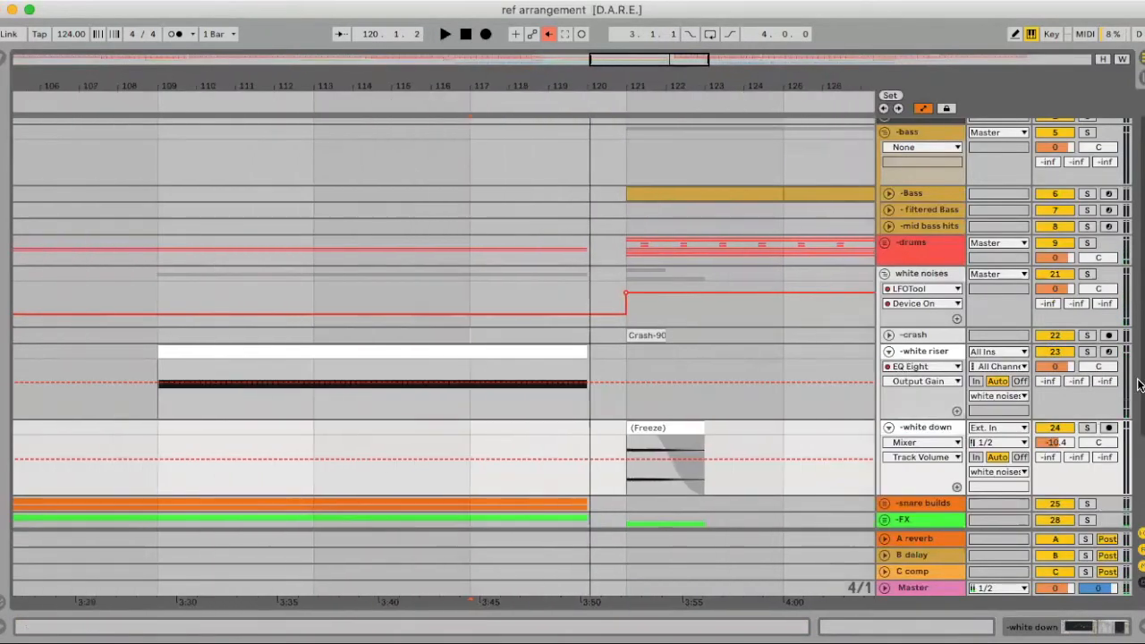
left_click(1066, 368)
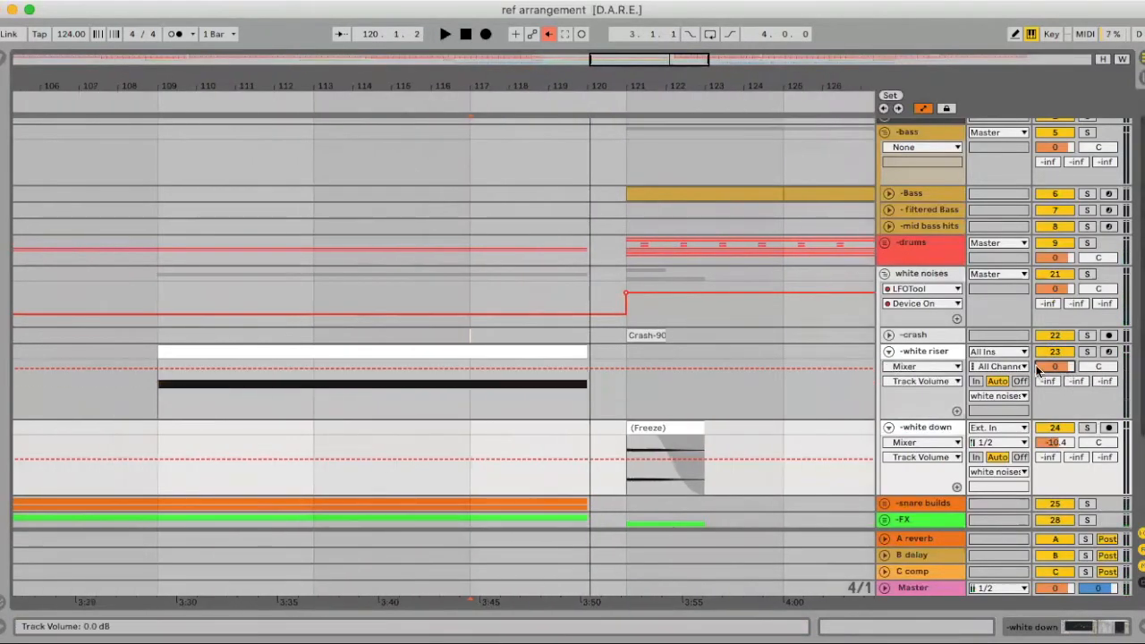
Add a breakpoint pulling the white riser volume to -5 dB just before bar 121, and audition it
left_click(467, 369)
left_click_drag(602, 373, 601, 376)
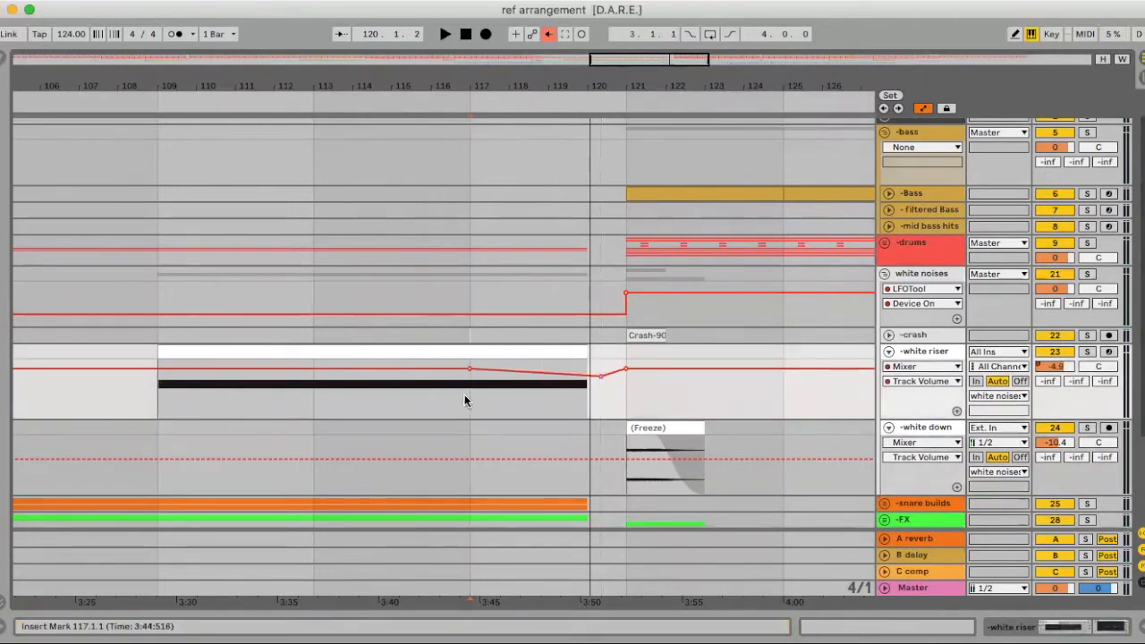
key("space")
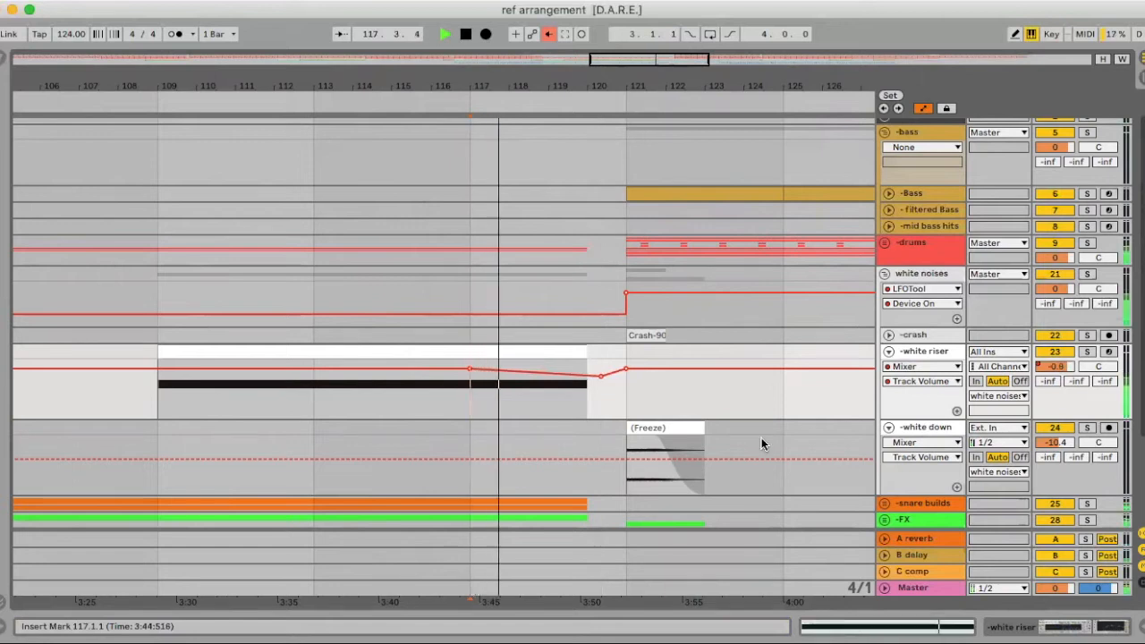
left_click(924, 427)
key("Tab")
scroll(642, 391, "right", 5)
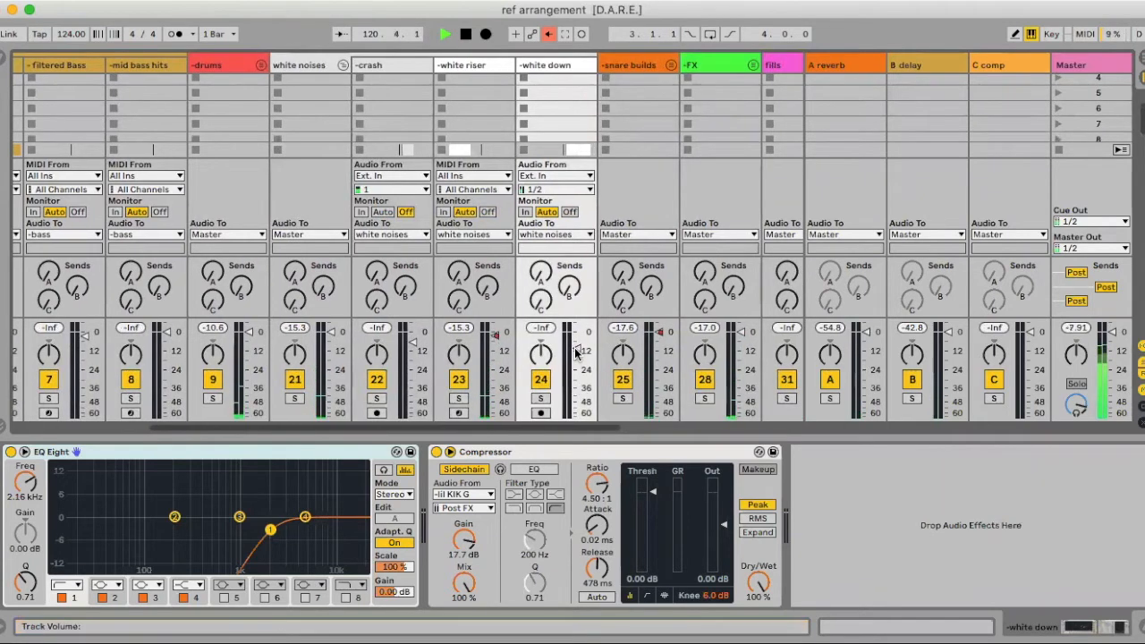
Raise the white down fader from silence to about -27 dB and nudge its EQ gain up slightly
left_click_drag(577, 351, 577, 332)
key("space")
left_click(552, 67)
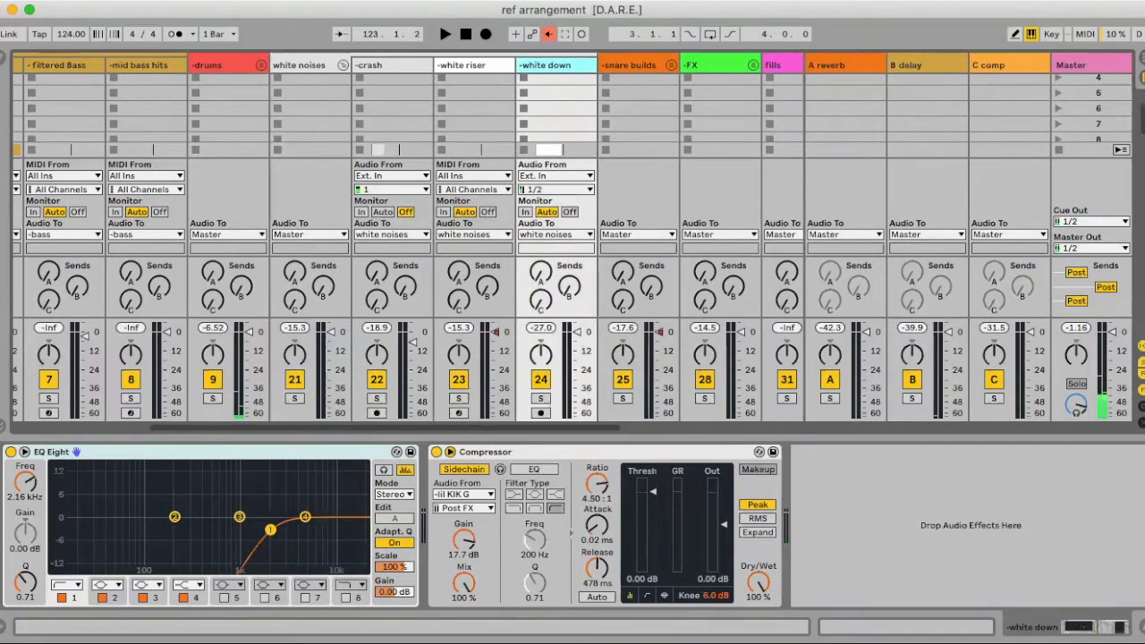
left_click_drag(396, 597, 395, 591)
key("Tab")
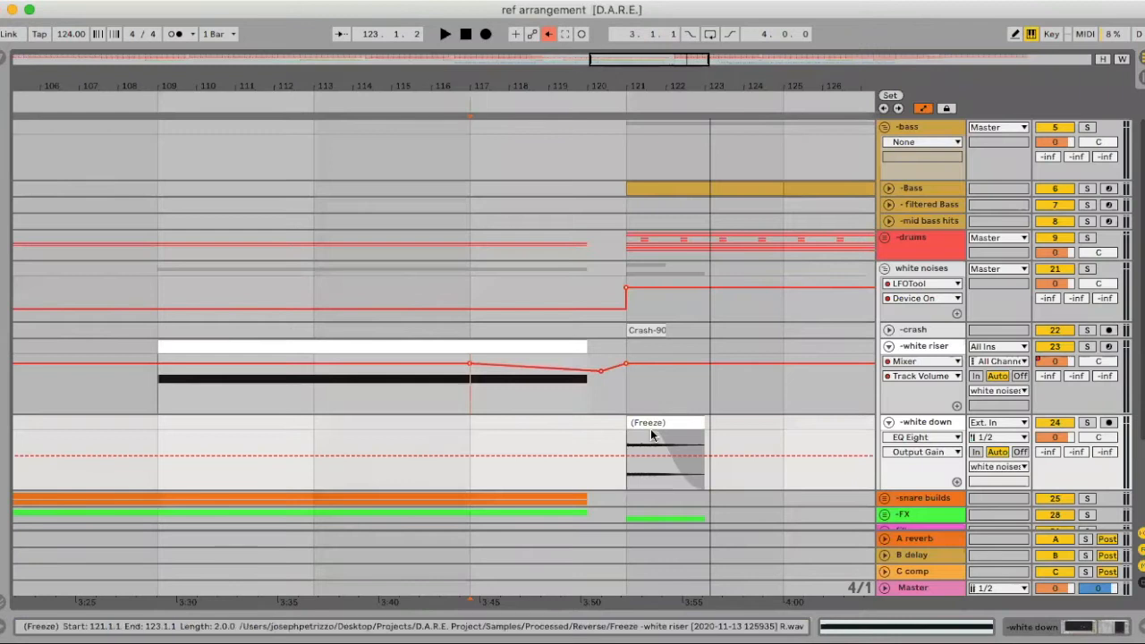
Select the Crash-90 clip's range and audition it with the crash EQ Eight shown
left_click(641, 331)
key("Tab")
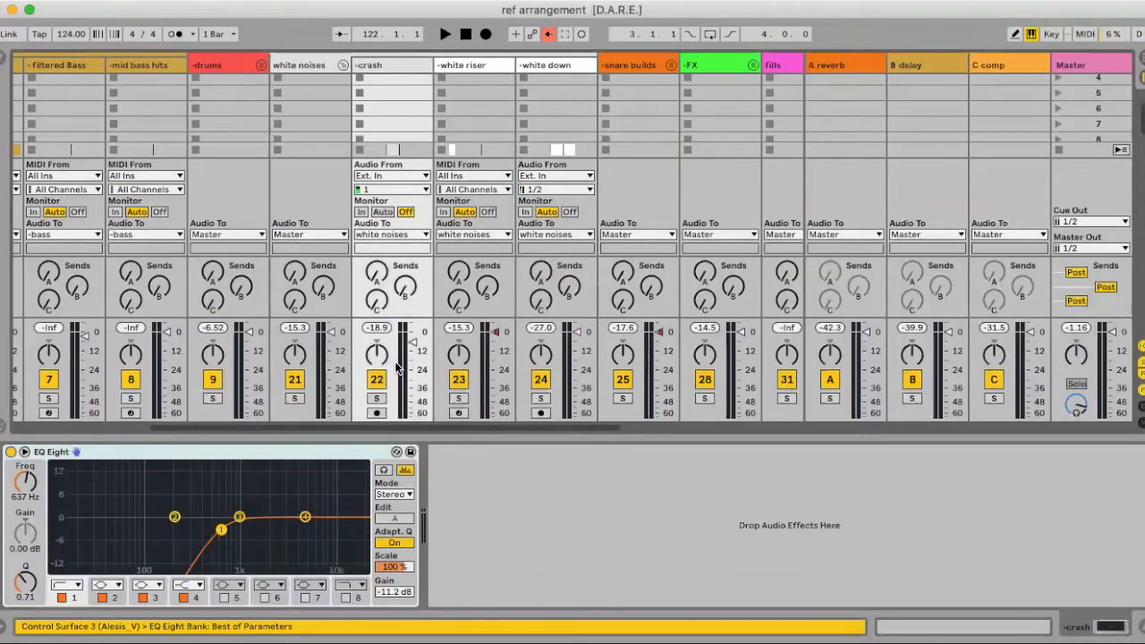
key("space")
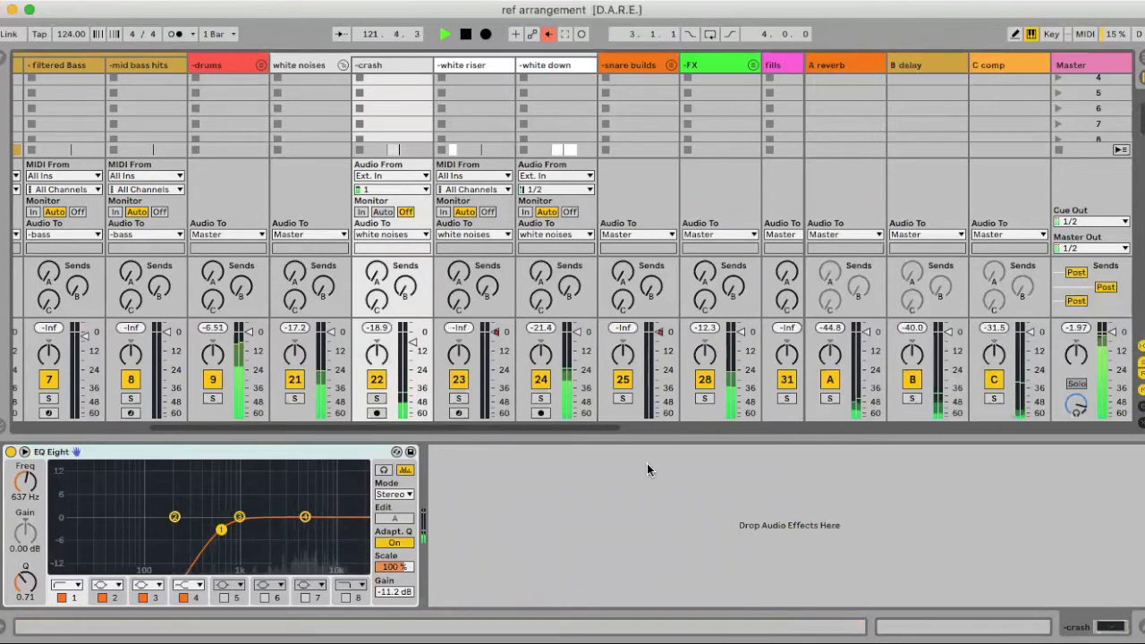
key("Tab")
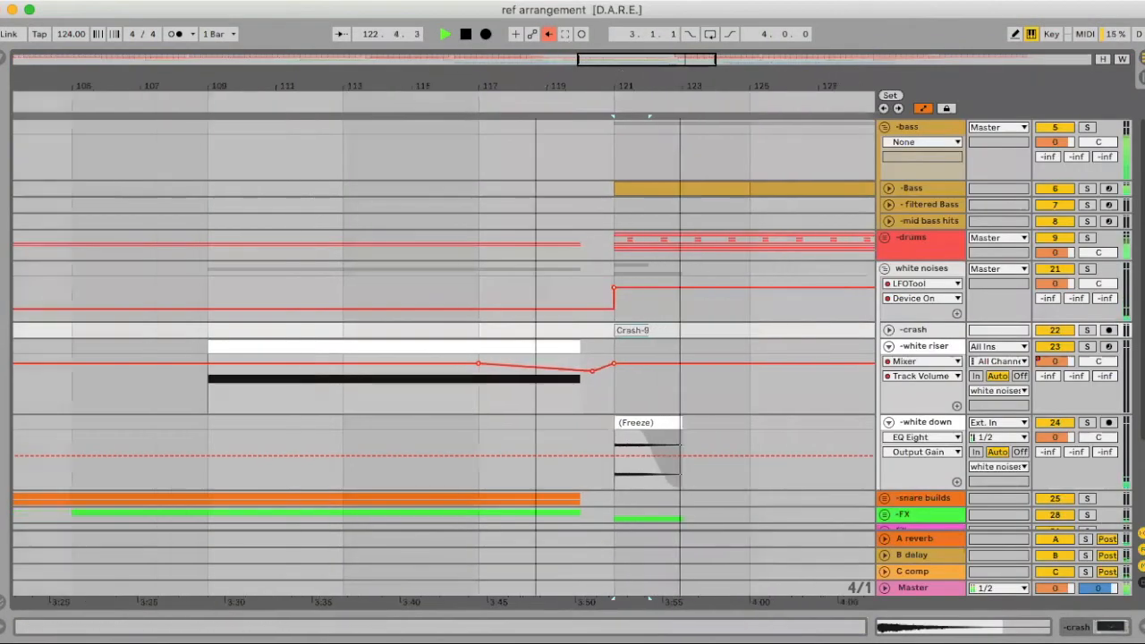
Add breakpoints at the earlier white riser clip ends and pull them into a -3 dB volume dip
key("shift+w")
key("space")
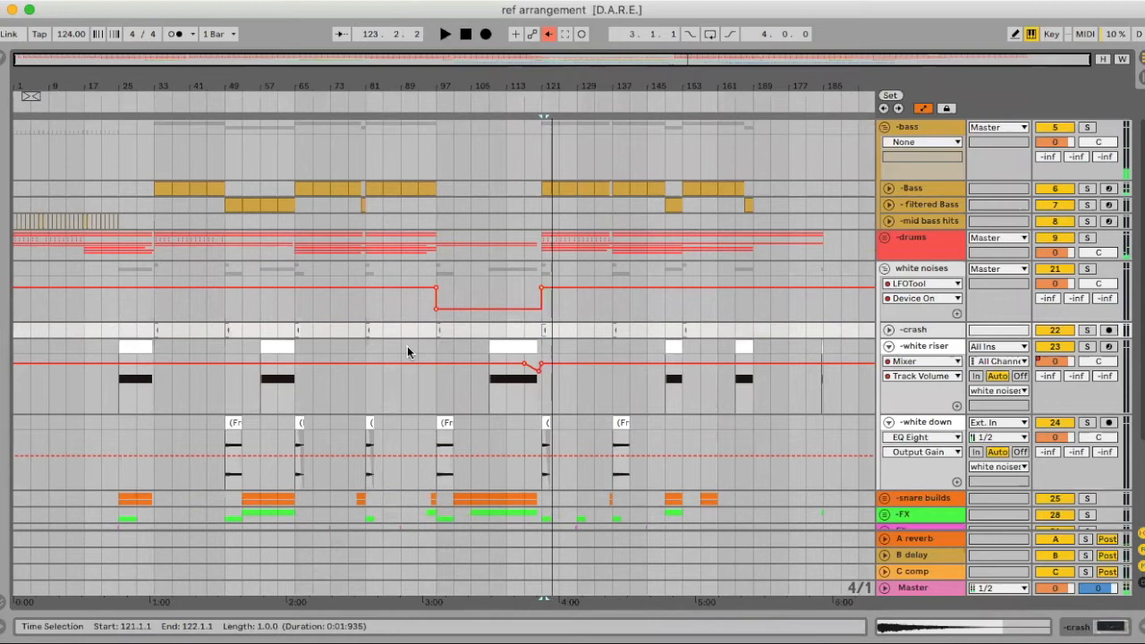
scroll(407, 346, "down", 1)
left_click_drag(291, 86, 293, 179)
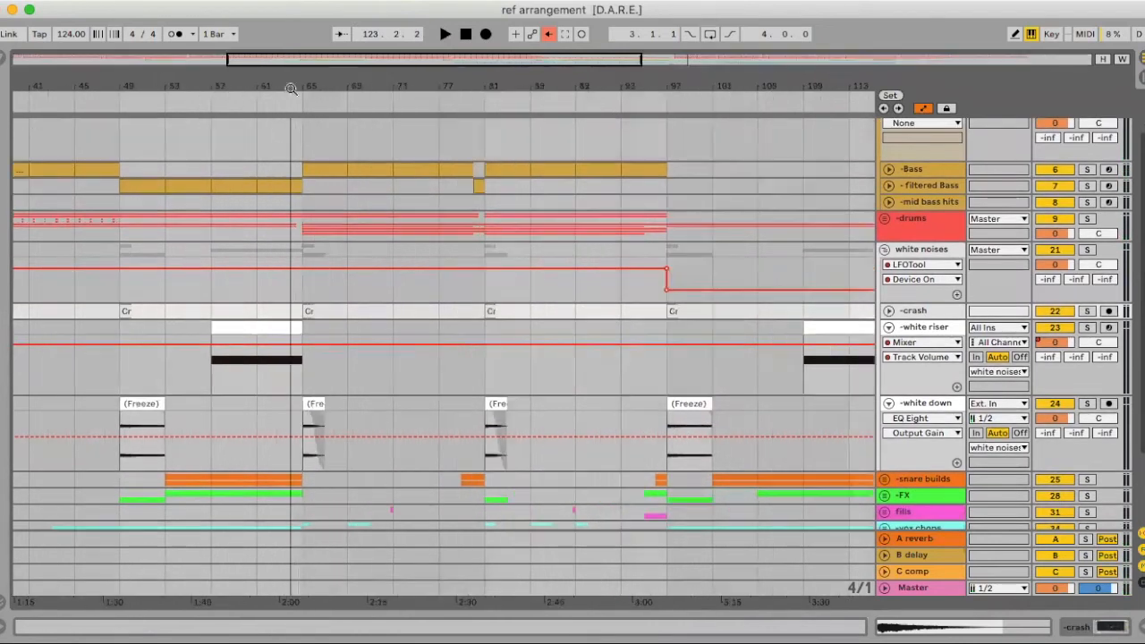
left_click(302, 345)
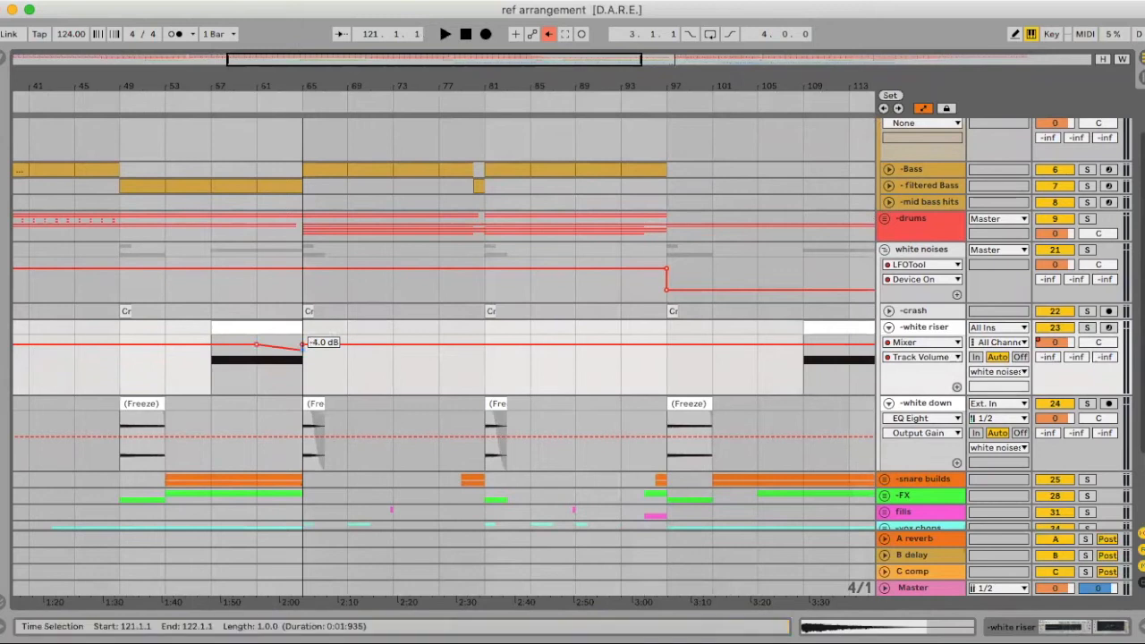
scroll(300, 349, "left", 10)
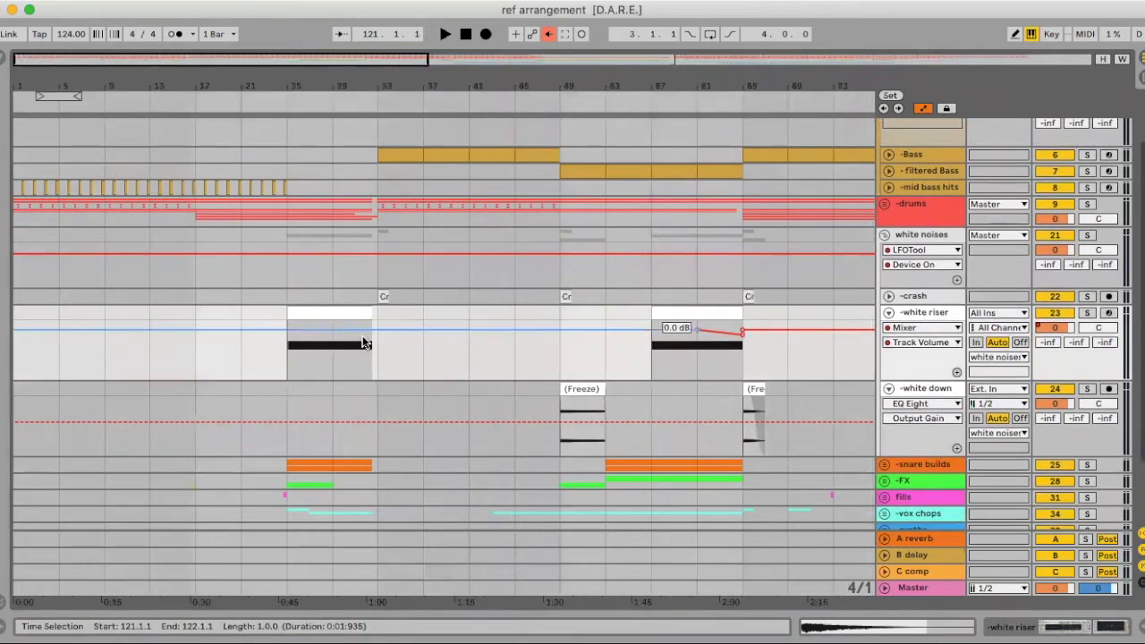
left_click(331, 329)
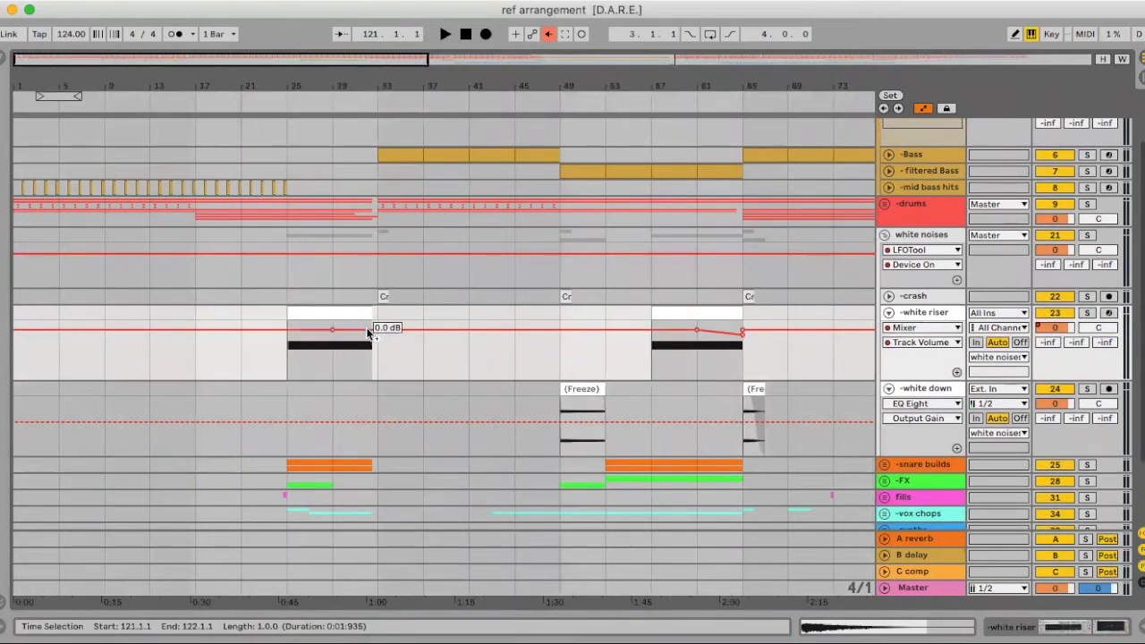
left_click_drag(372, 331, 377, 333)
left_click_drag(375, 86, 375, 27)
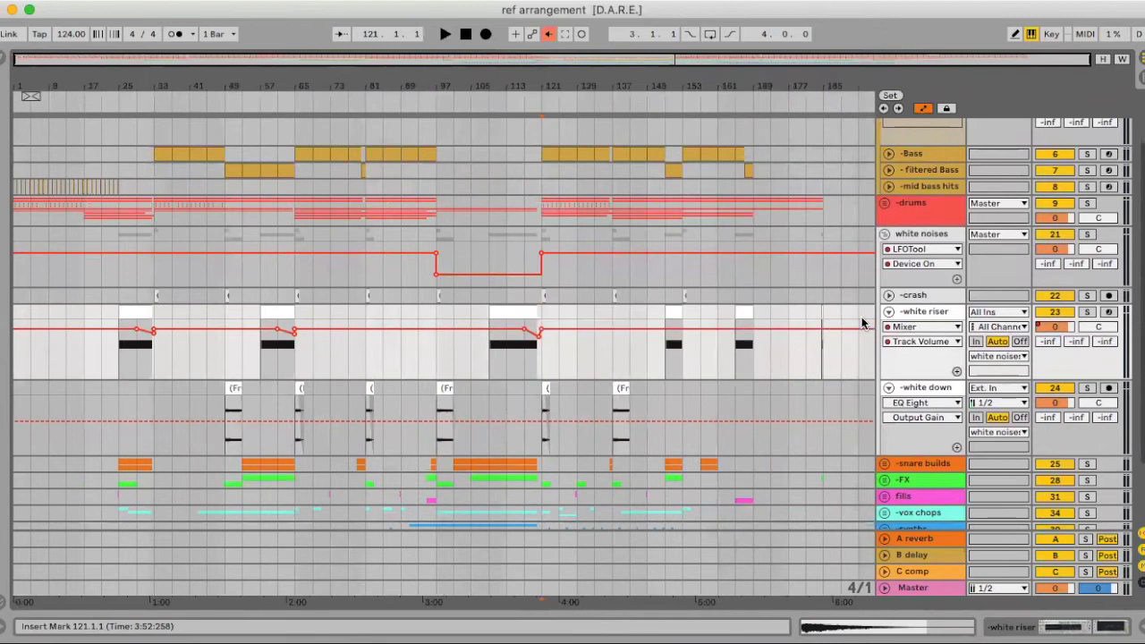
Fold the white down and white riser automation lanes and the white noises group
left_click(889, 387)
left_click(888, 312)
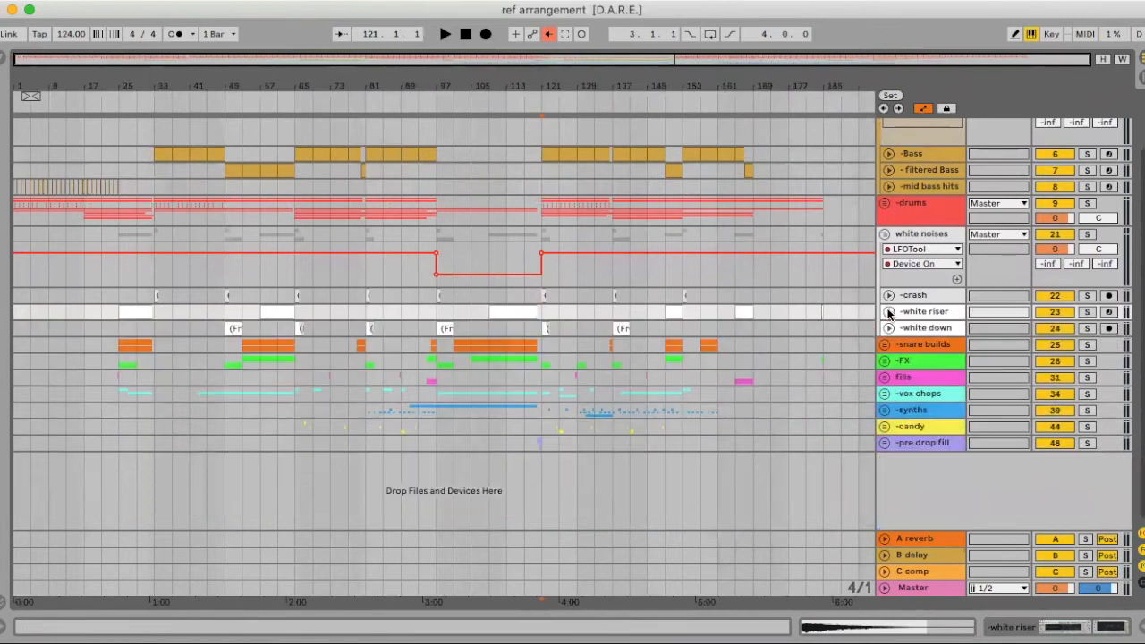
left_click(884, 234)
Fold the bass group, unfold the FX group, and solo DOWN FX with its EQ Eight shown
left_click(885, 158)
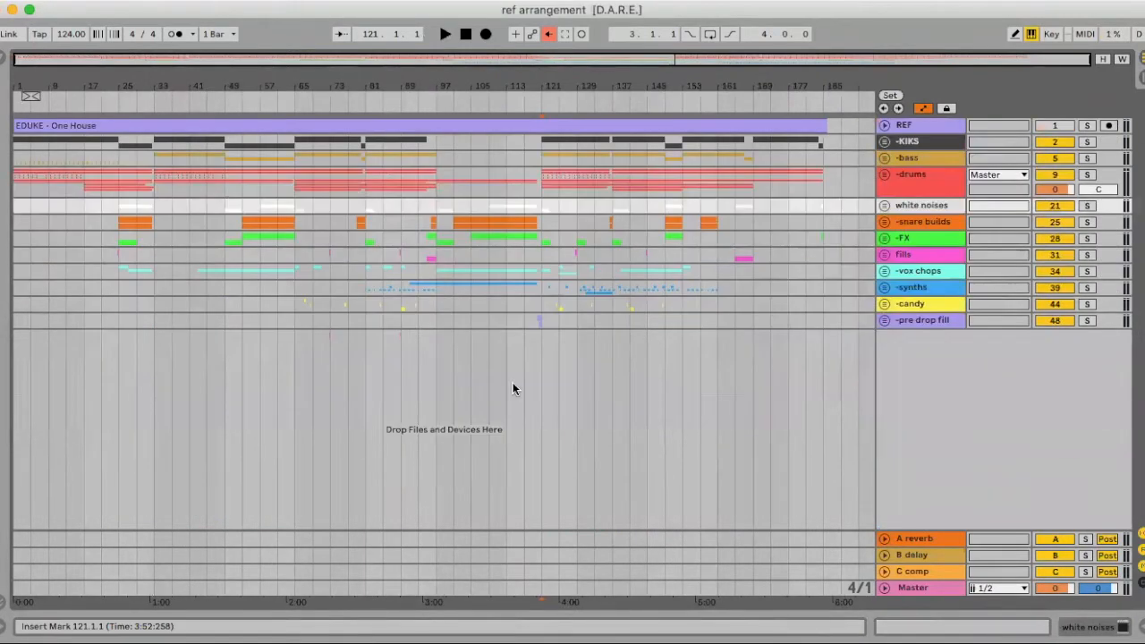
left_click(498, 241)
key("space")
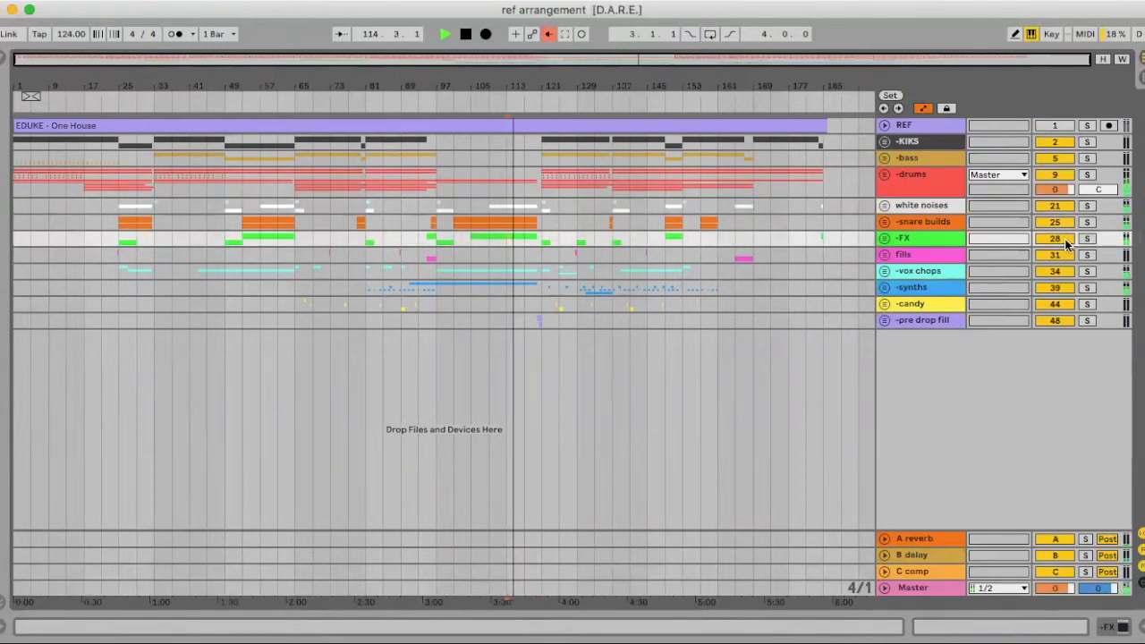
left_click(885, 238)
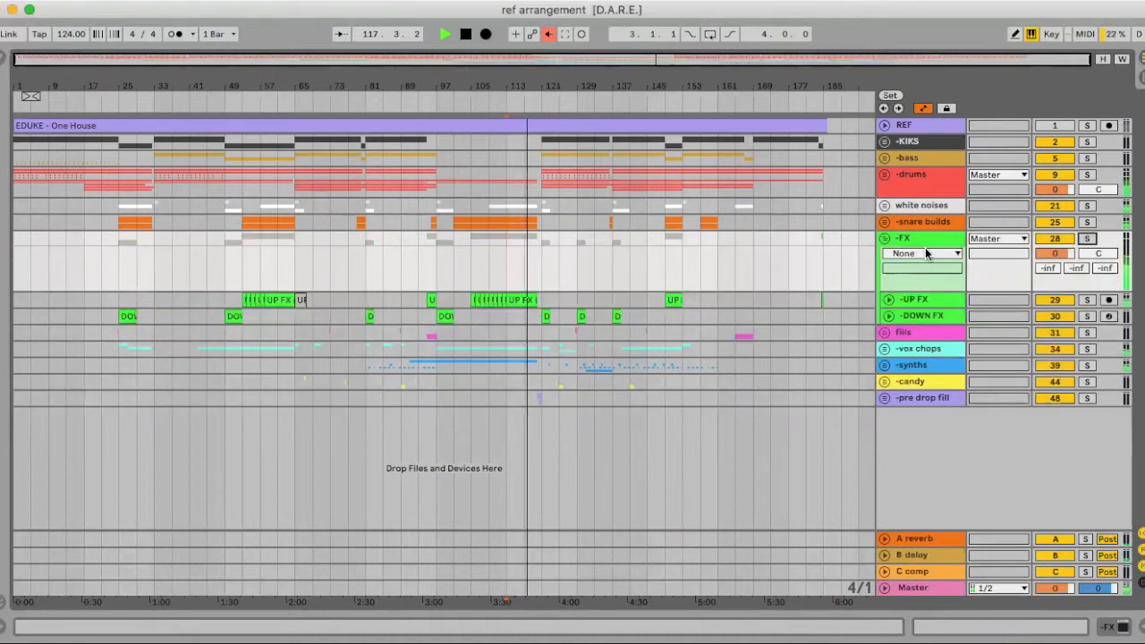
left_click(545, 315)
left_click(1085, 317)
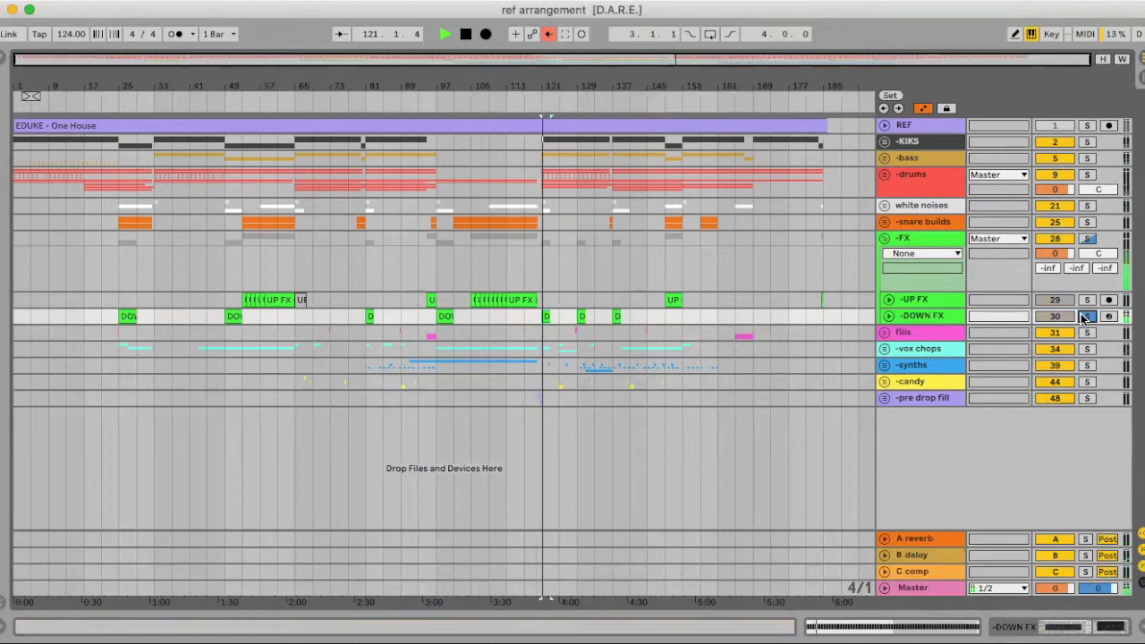
double_click(921, 316)
key("space")
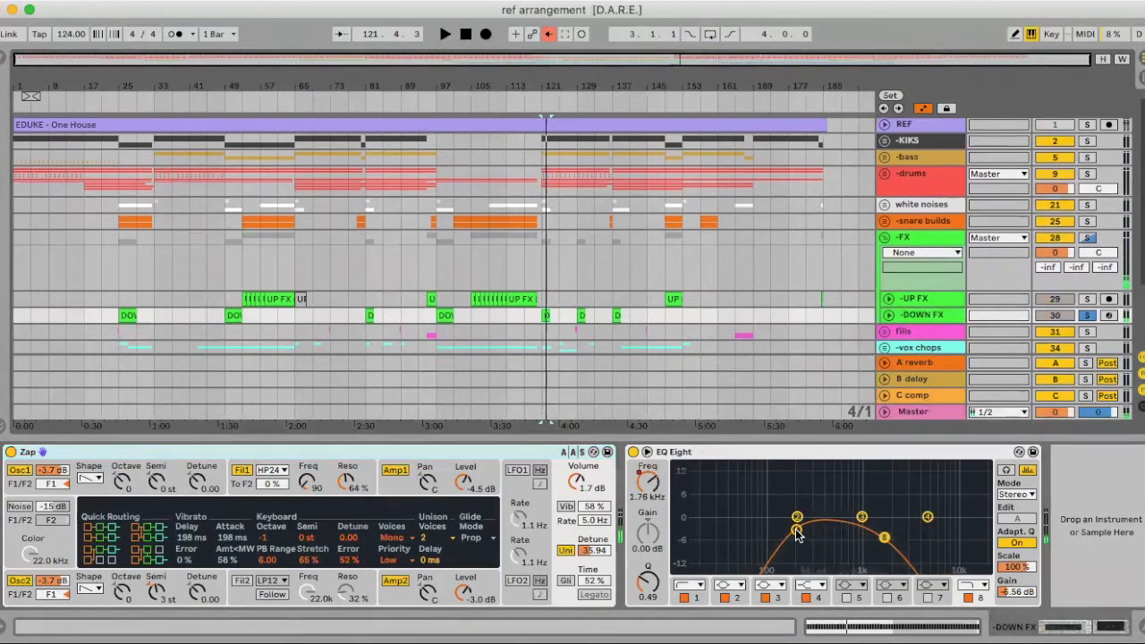
key("space")
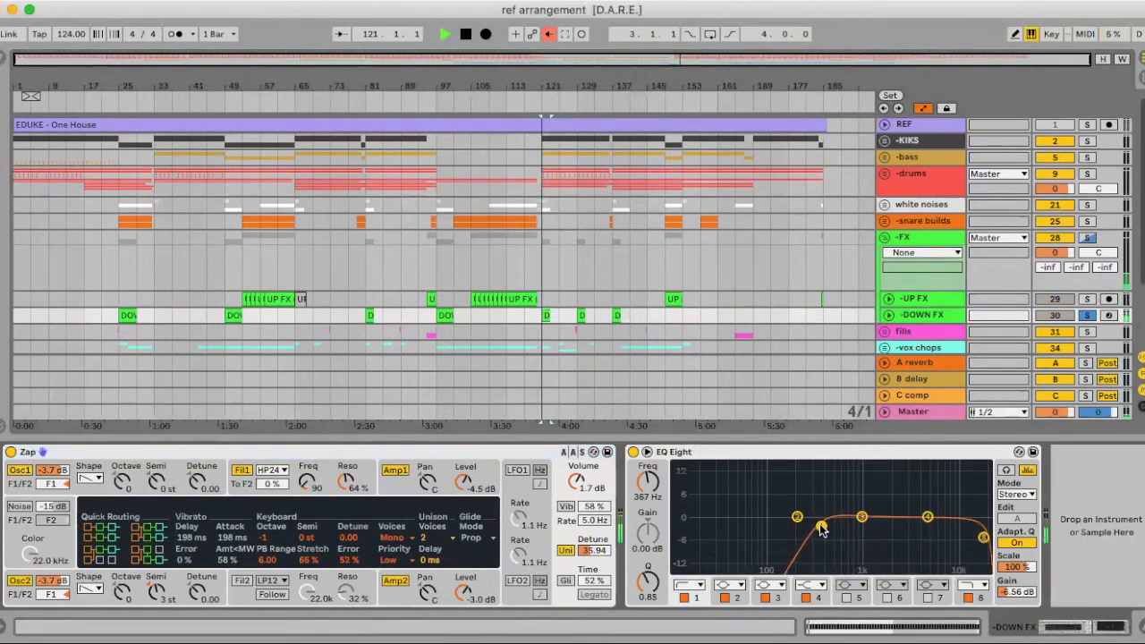
Nudge the DOWN FX EQ Eight output gain to -5.06 dB in the mixer, then return to Arrangement
key("Tab")
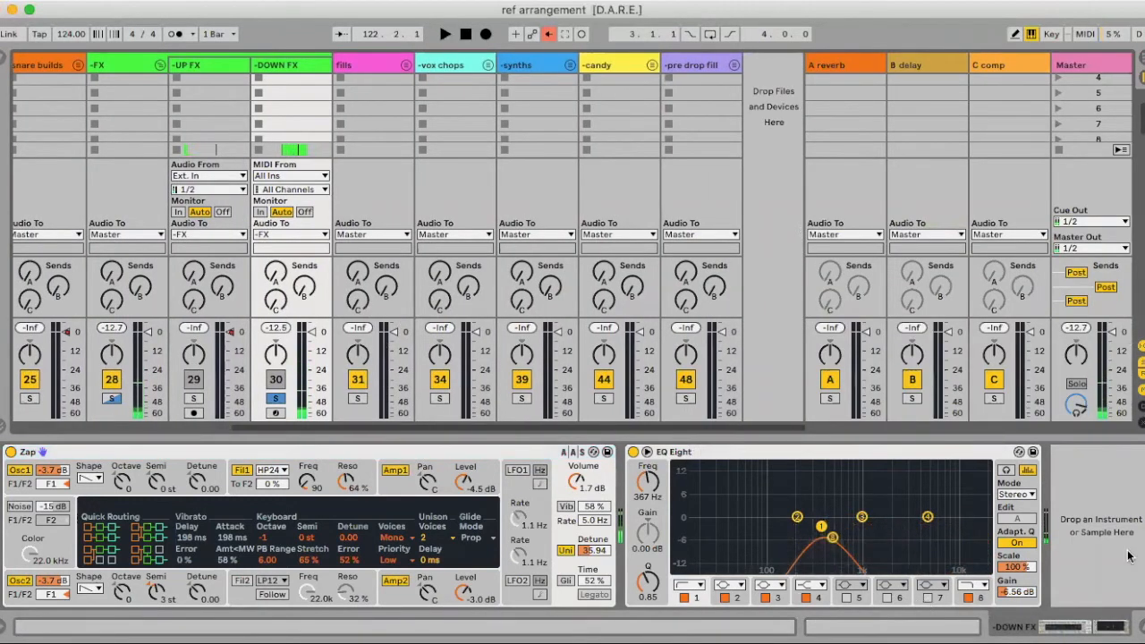
left_click_drag(1029, 594, 1029, 599)
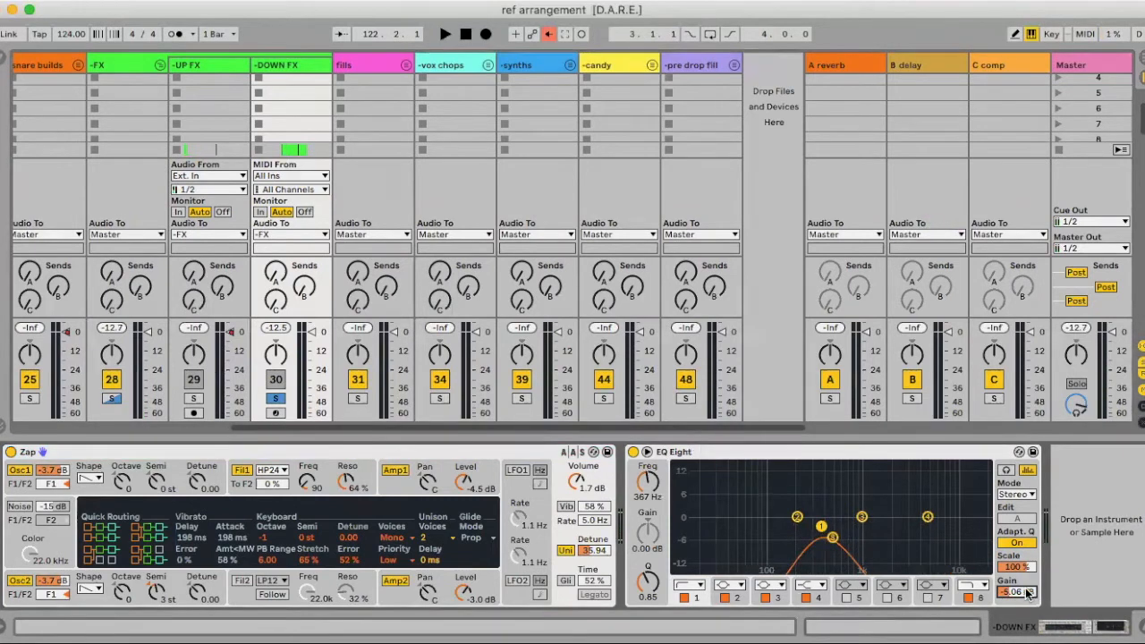
key("space")
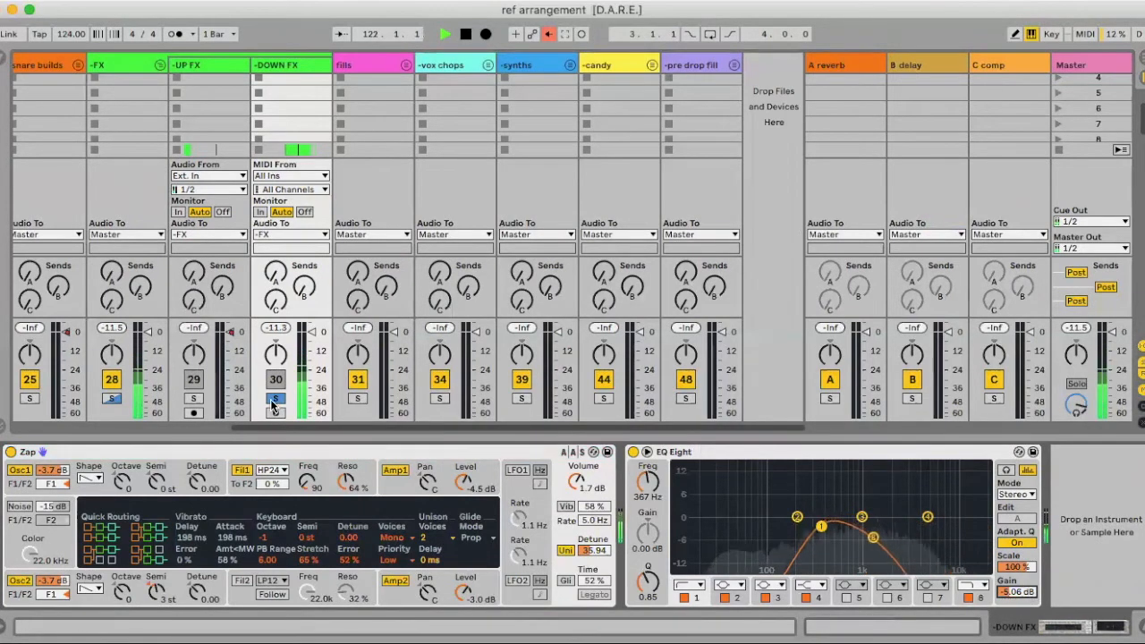
key("space")
key("Tab")
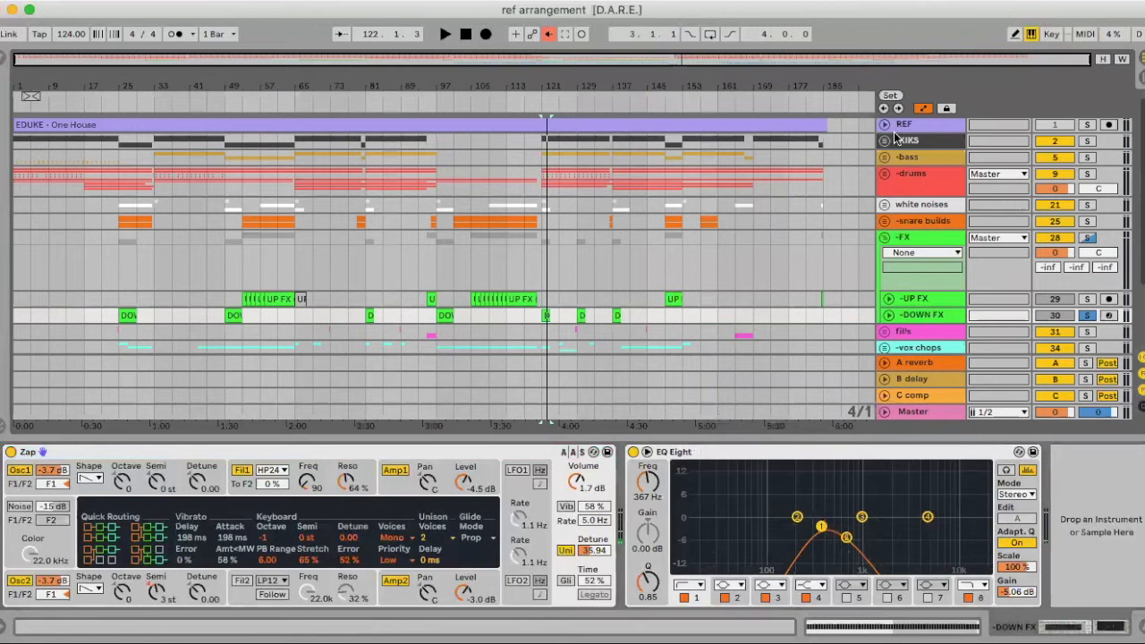
Show the DOWN FX EQ band 8 frequency automation and raise a sweep's low point to 99.5 Hz
scroll(826, 270, "down", 3)
left_click(889, 249)
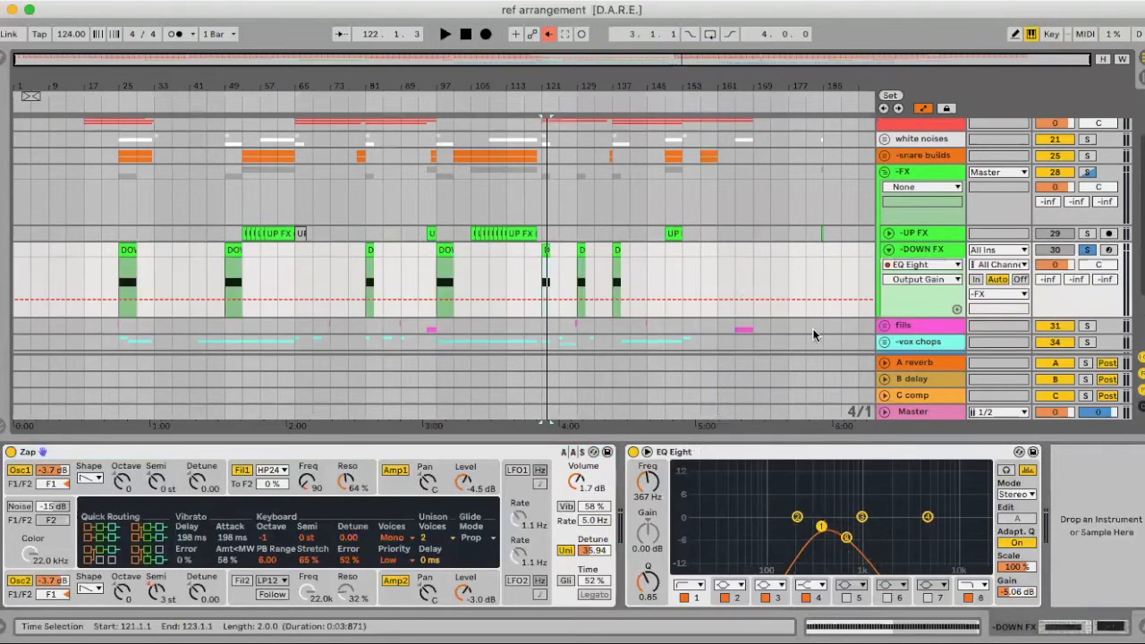
key("space")
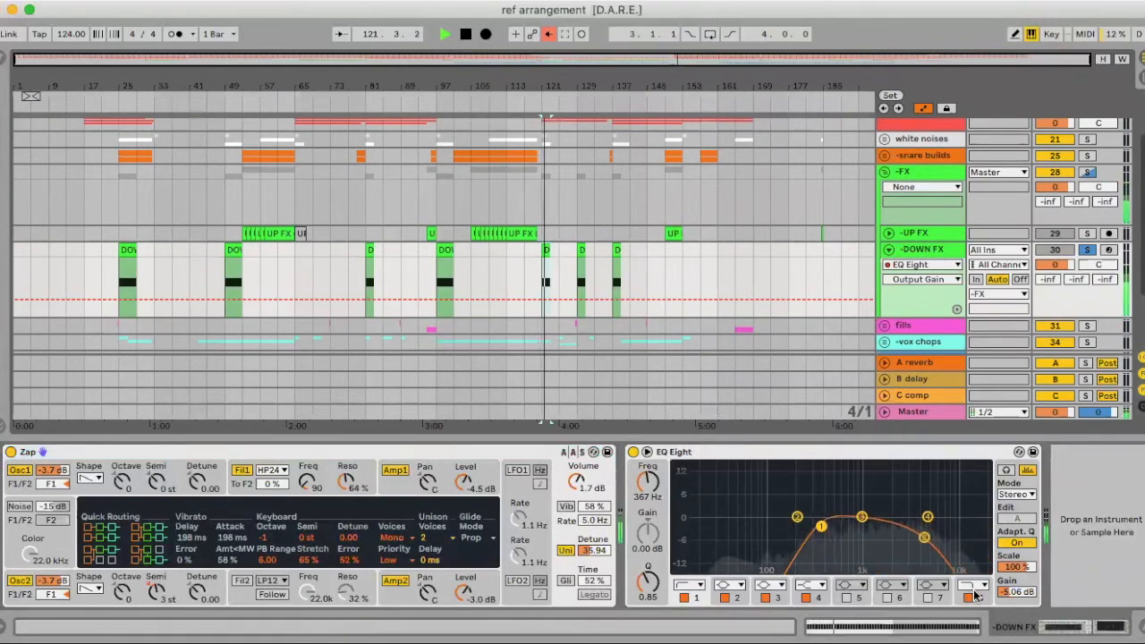
key("space")
left_click(873, 539)
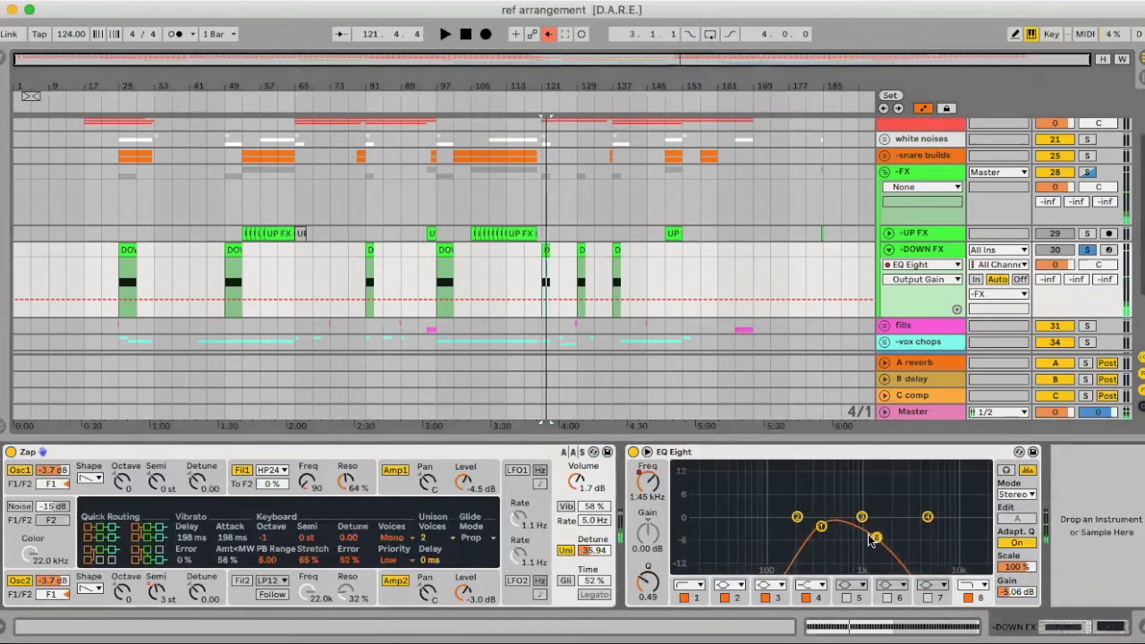
left_click(645, 487)
left_click_drag(476, 87, 488, 264)
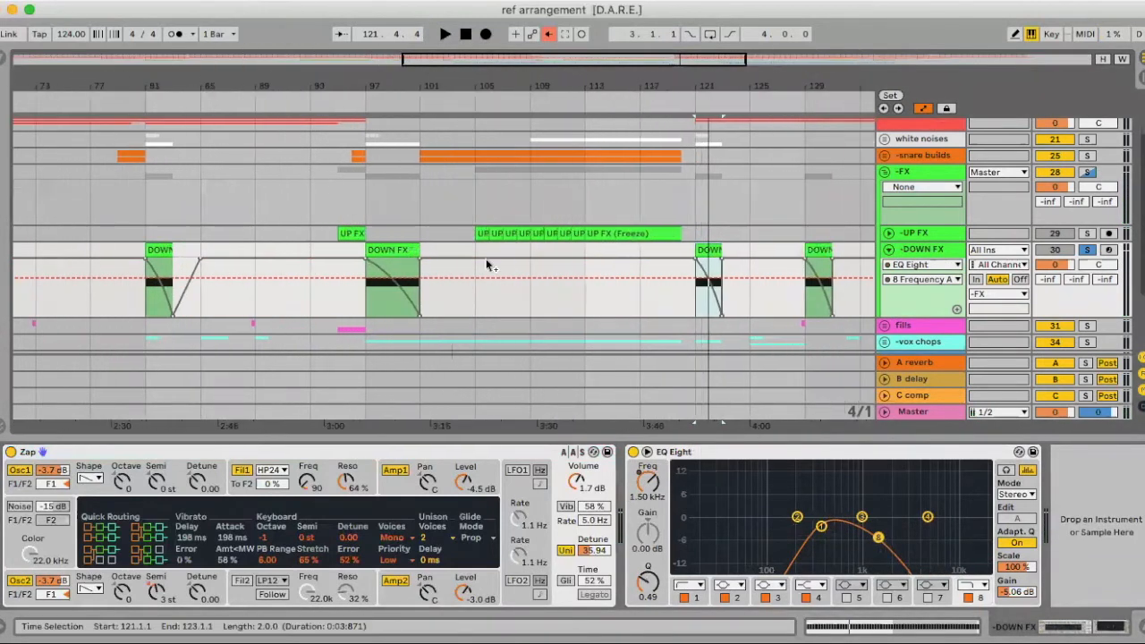
left_click(550, 34)
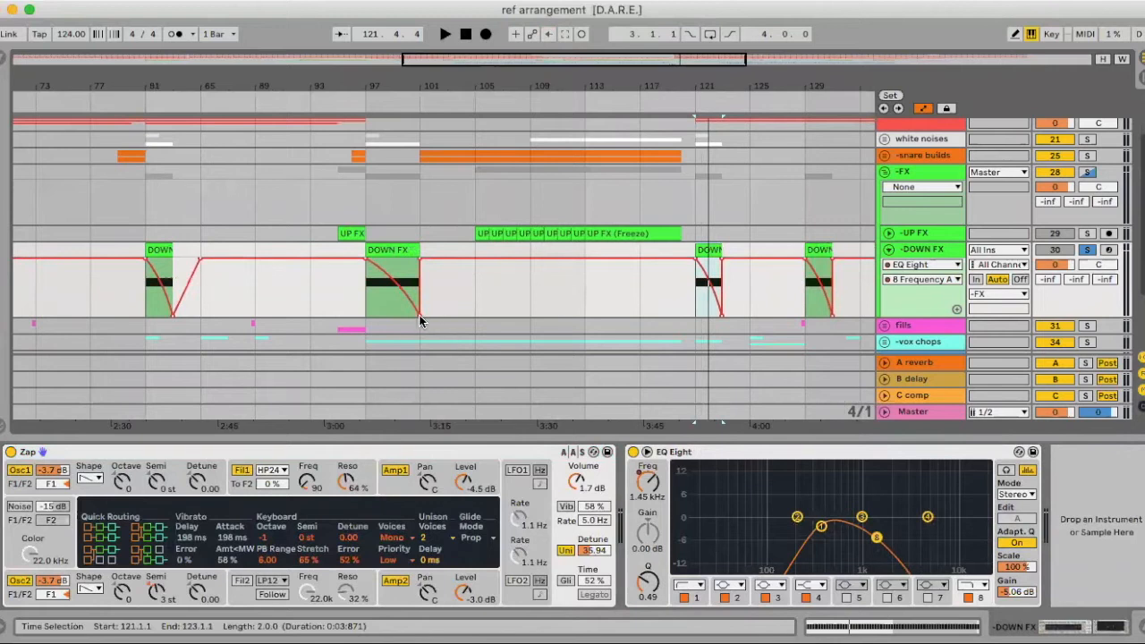
left_click_drag(420, 318, 420, 302)
key("space")
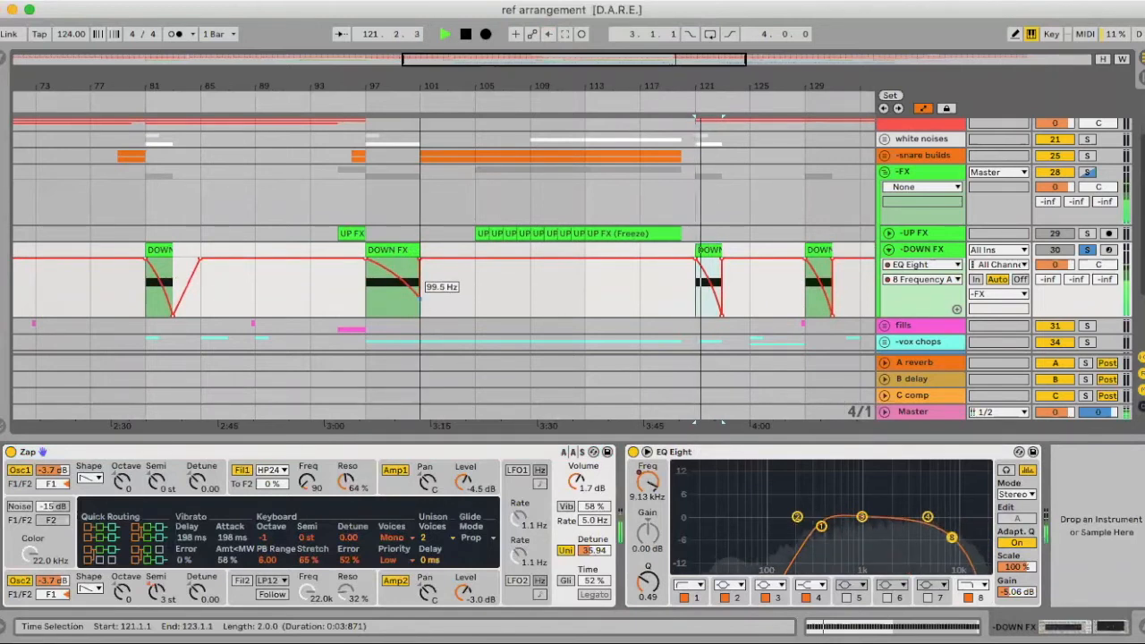
key("space")
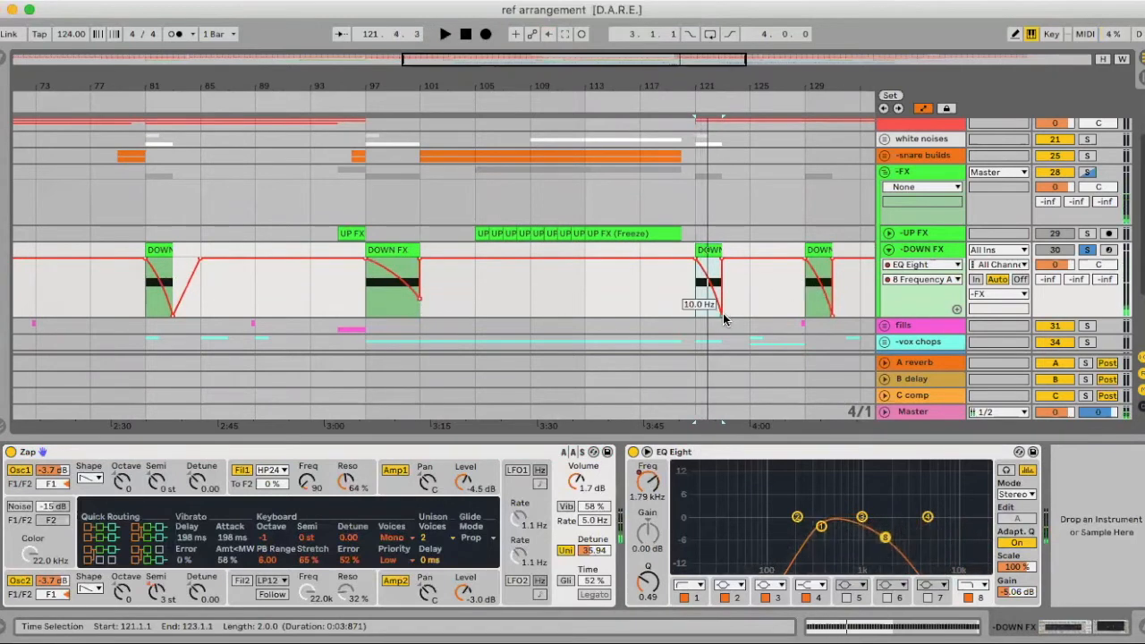
Raise the later DOWN FX sweep's low point and take DOWN FX out of solo
left_click_drag(722, 308, 722, 298)
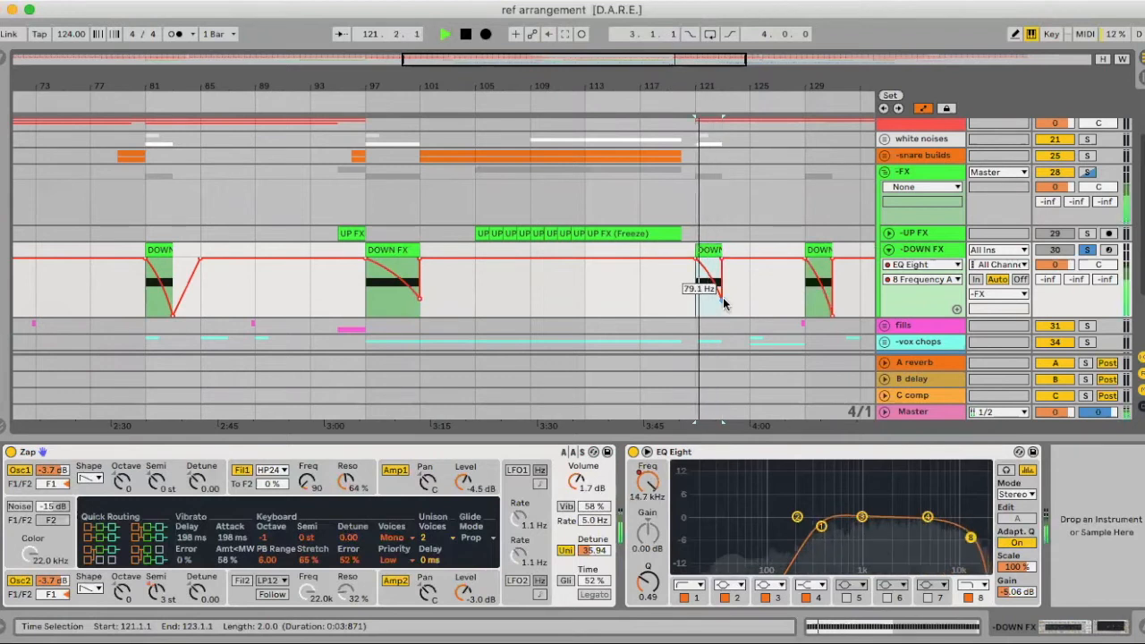
left_click(1086, 251)
key("space")
key("space")
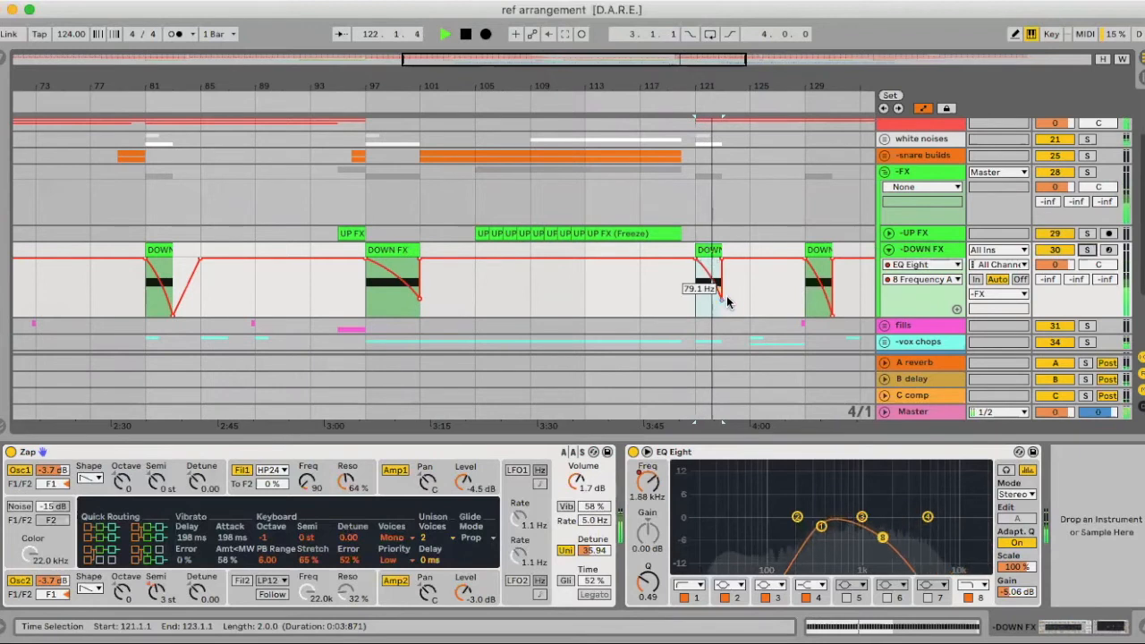
scroll(734, 301, "right", 5)
key("space")
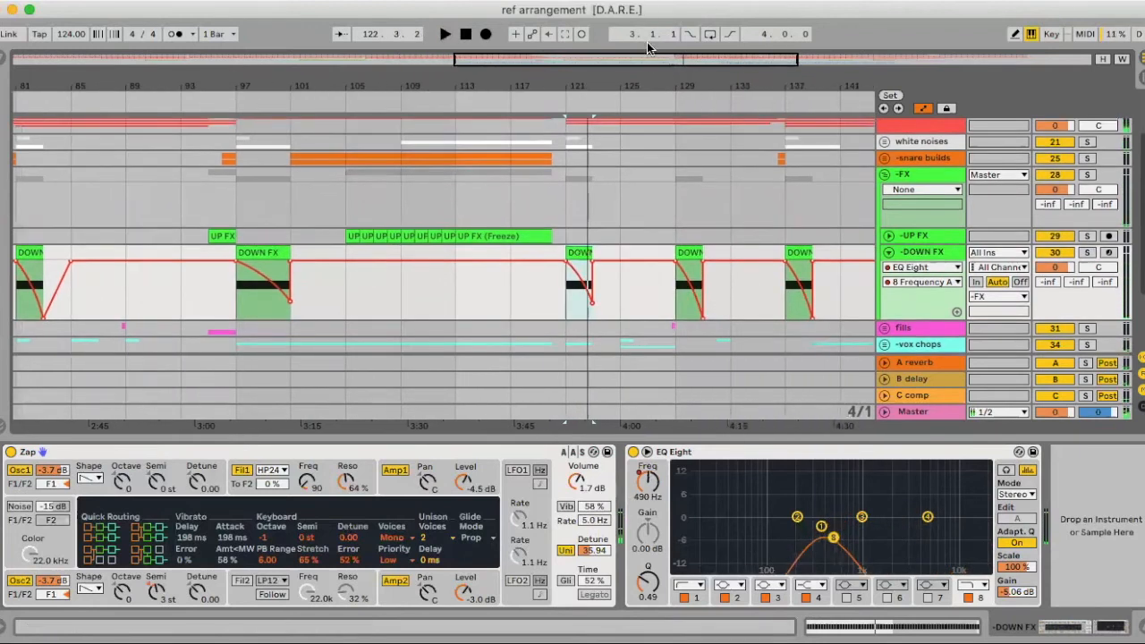
left_click_drag(640, 84, 560, 54)
scroll(610, 310, "down", 1)
Raise the remaining sweep floors to 44.5, 112, 222 and 177 Hz, then fold the DOWN FX lane
left_click_drag(599, 318, 651, 306)
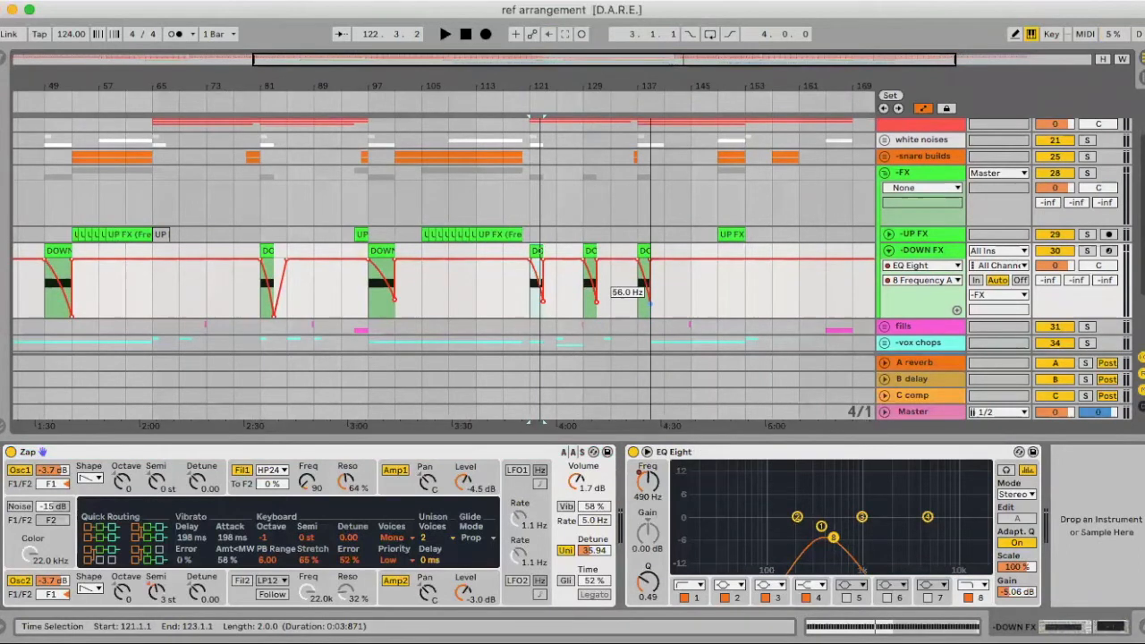
scroll(593, 299, "left", 8)
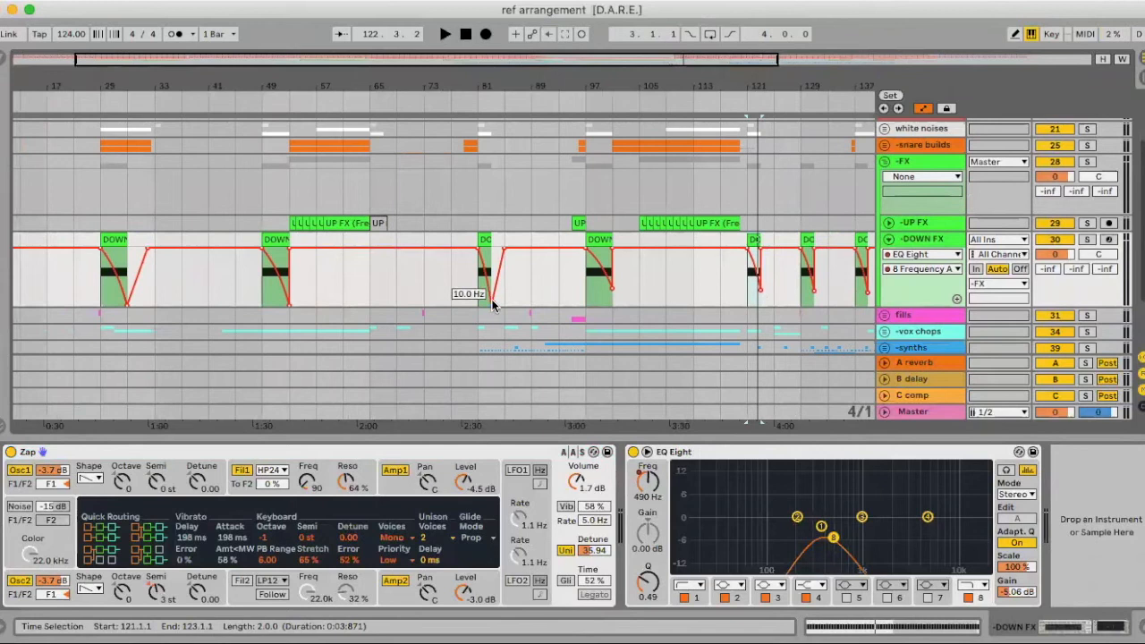
left_click_drag(492, 306, 491, 284)
left_click_drag(288, 306, 289, 282)
left_click_drag(128, 307, 127, 282)
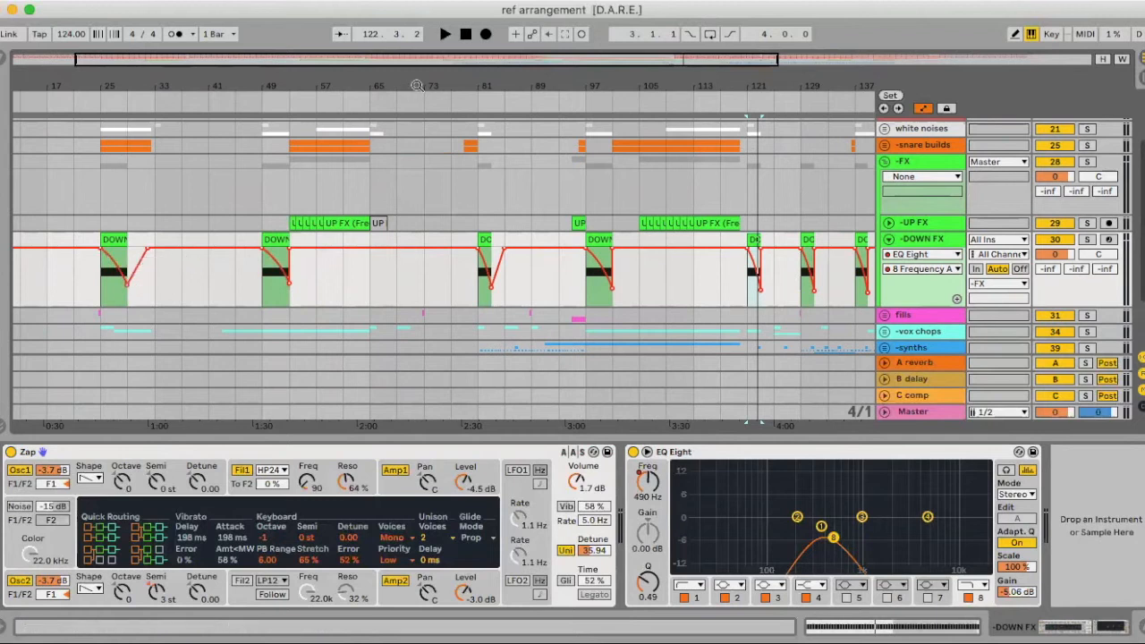
left_click_drag(417, 85, 419, 55)
left_click(888, 239)
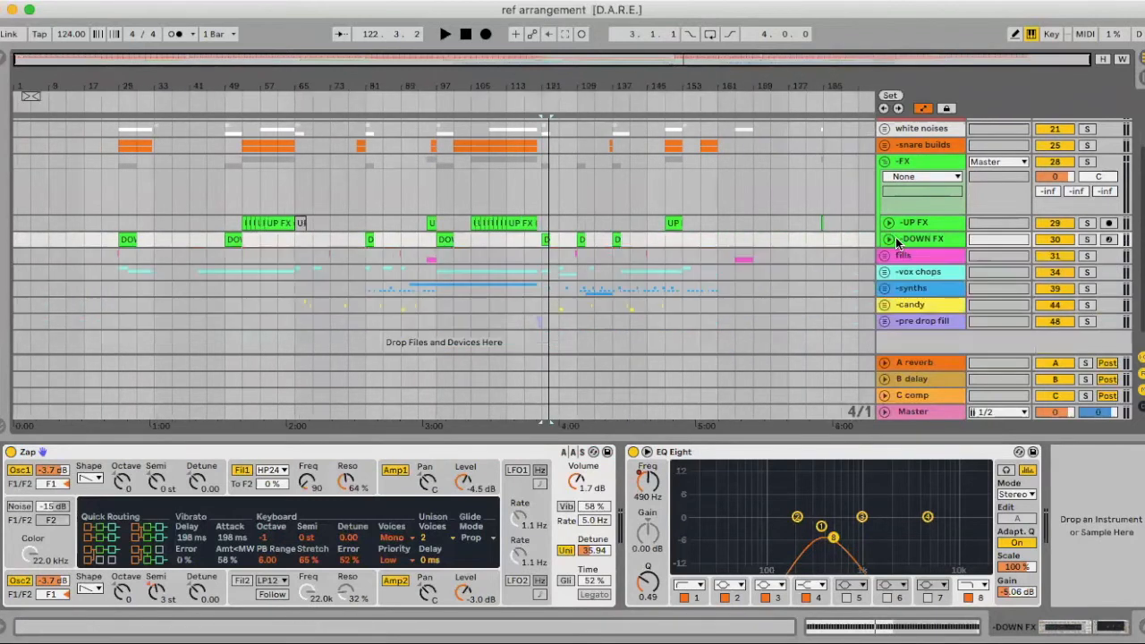
Fold the FX group, unfold the snare builds group, and solo it
left_click(888, 164)
scroll(903, 206, "up", 2)
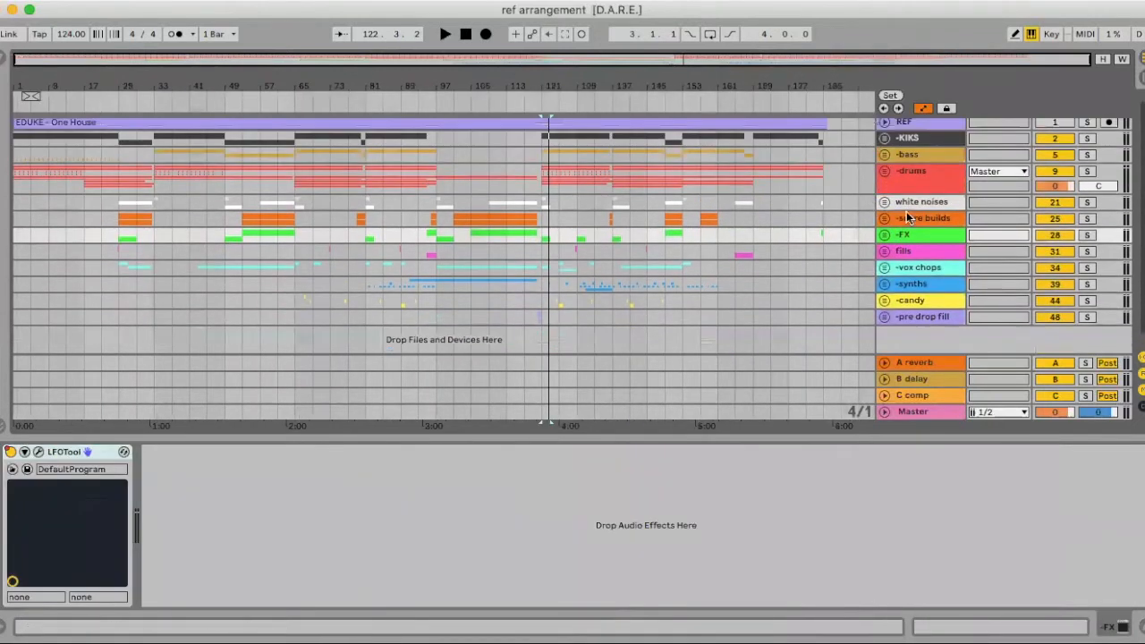
left_click(884, 219)
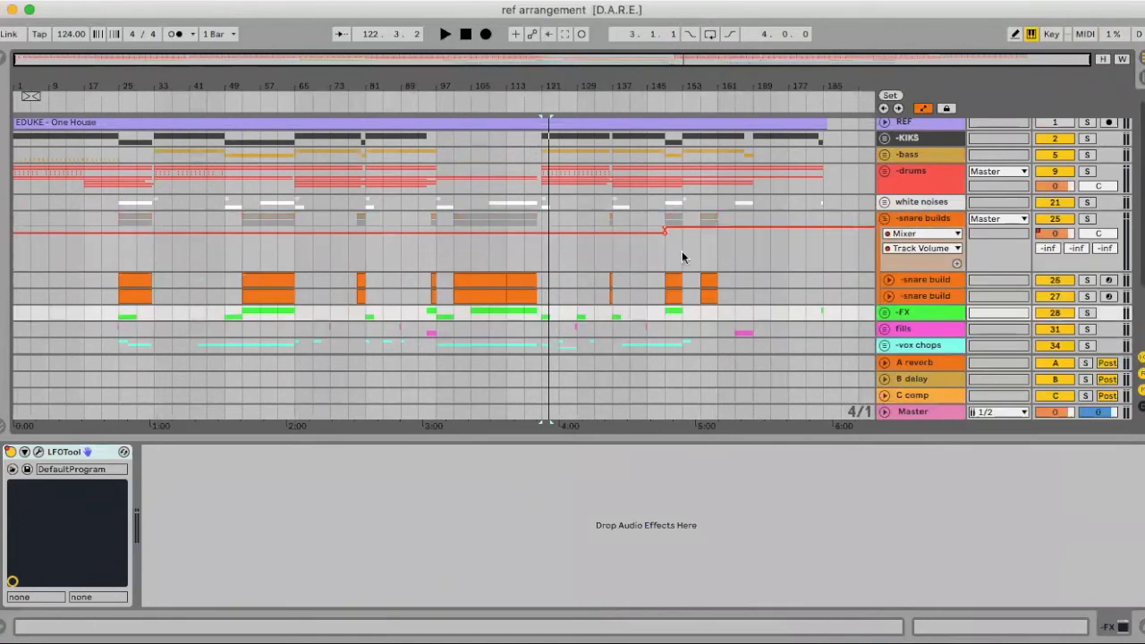
left_click(493, 256)
key("space")
left_click(1088, 219)
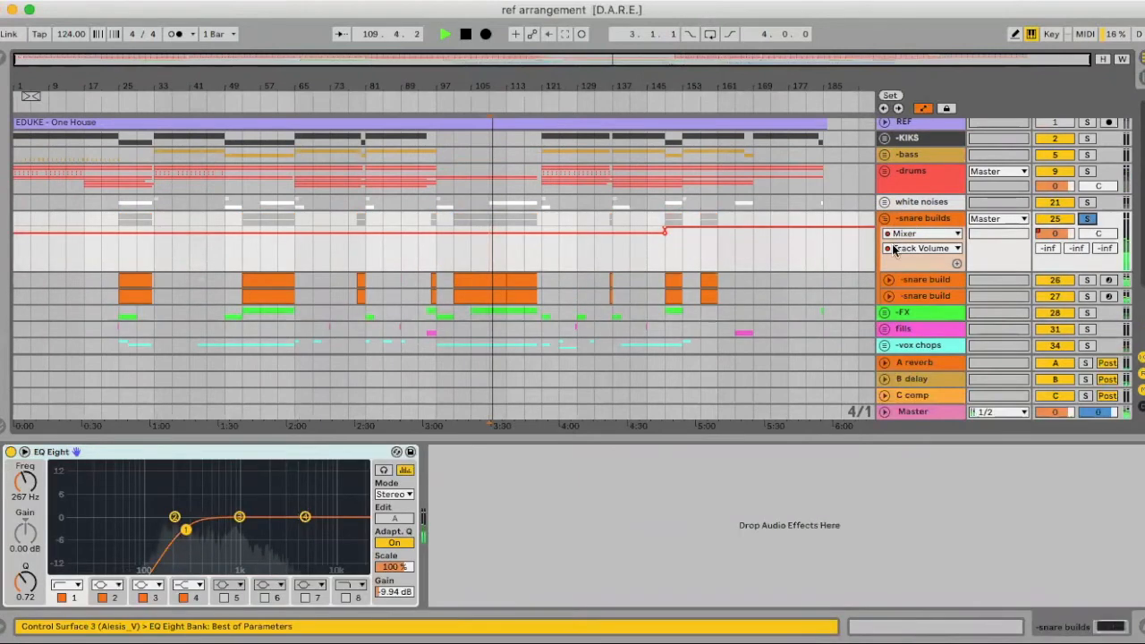
Set the snare builds EQ Eight output gain to -3.75 dB in the mixer, then return to Arrangement
key("Tab")
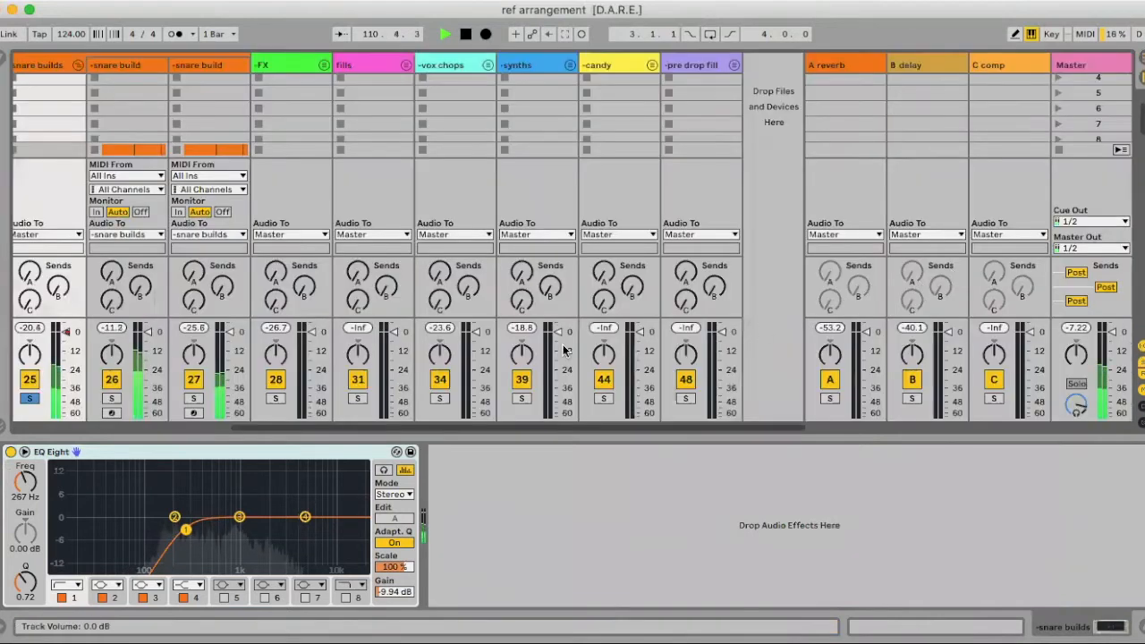
scroll(382, 349, "left", 5)
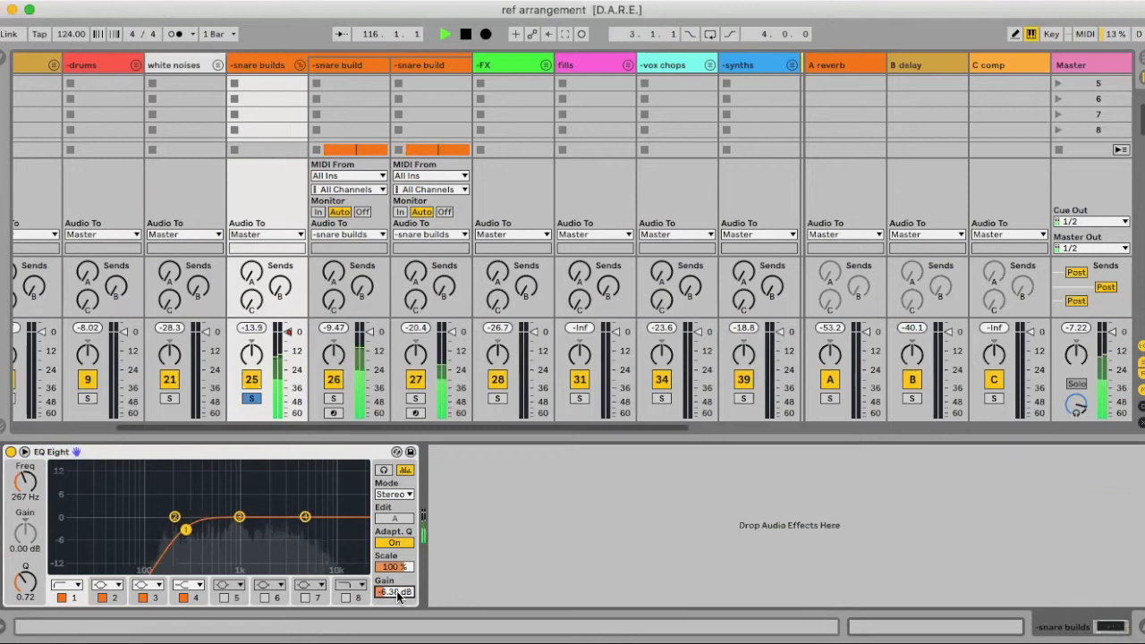
key("Tab")
key("Tab")
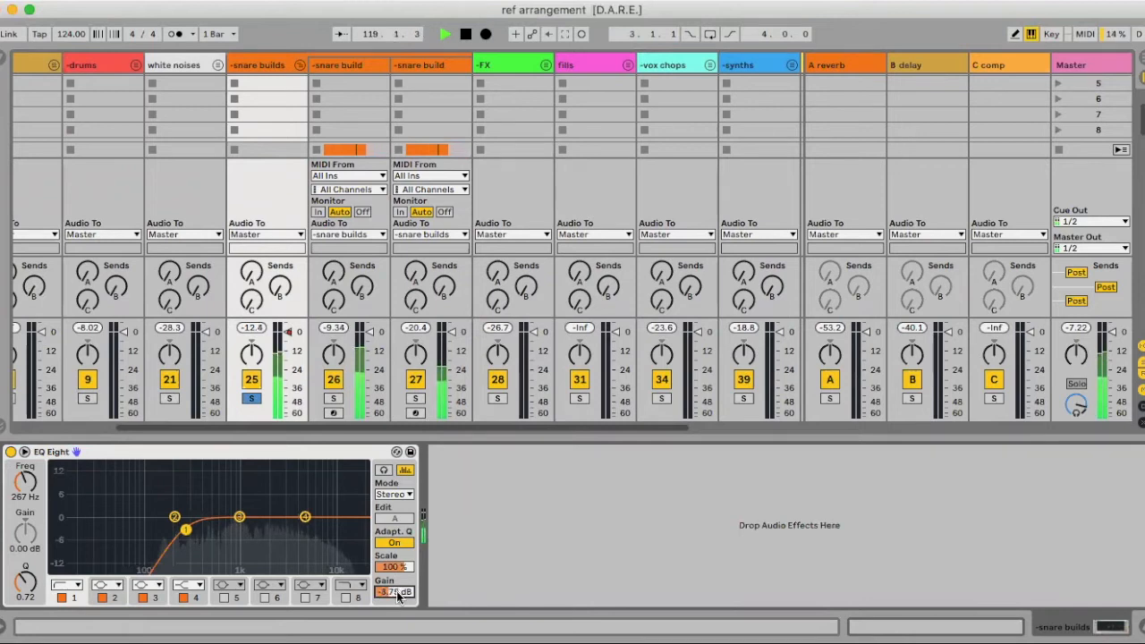
key("space")
key("Tab")
On the first snare build's band 1 frequency automation, lower a peak from 685 Hz to 386 Hz and the first ramp's end
key("space")
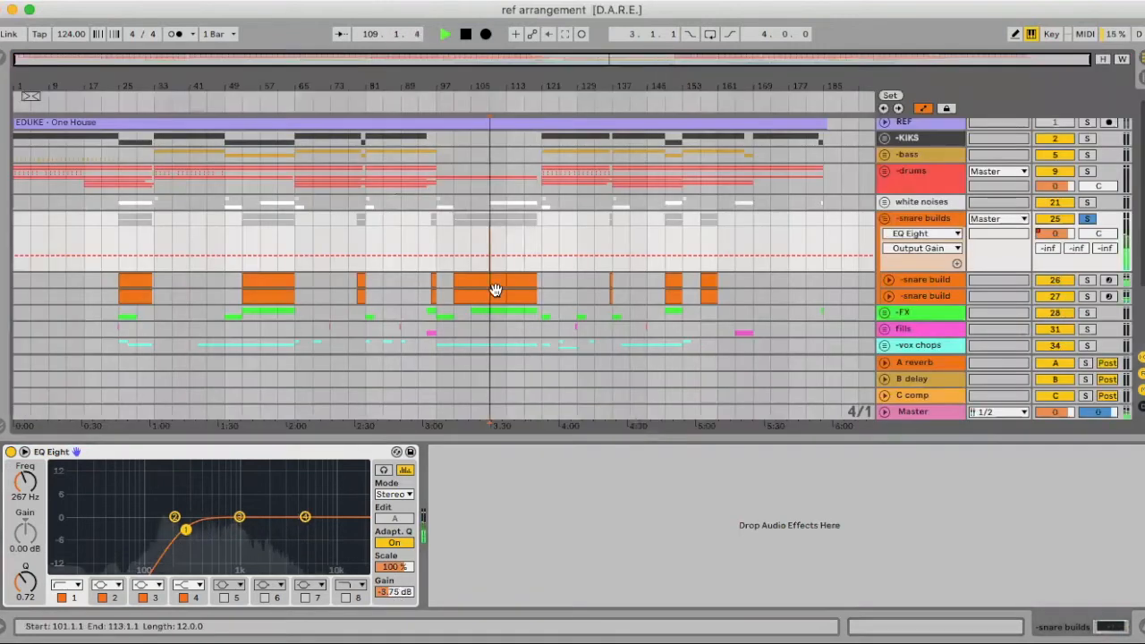
left_click(933, 279)
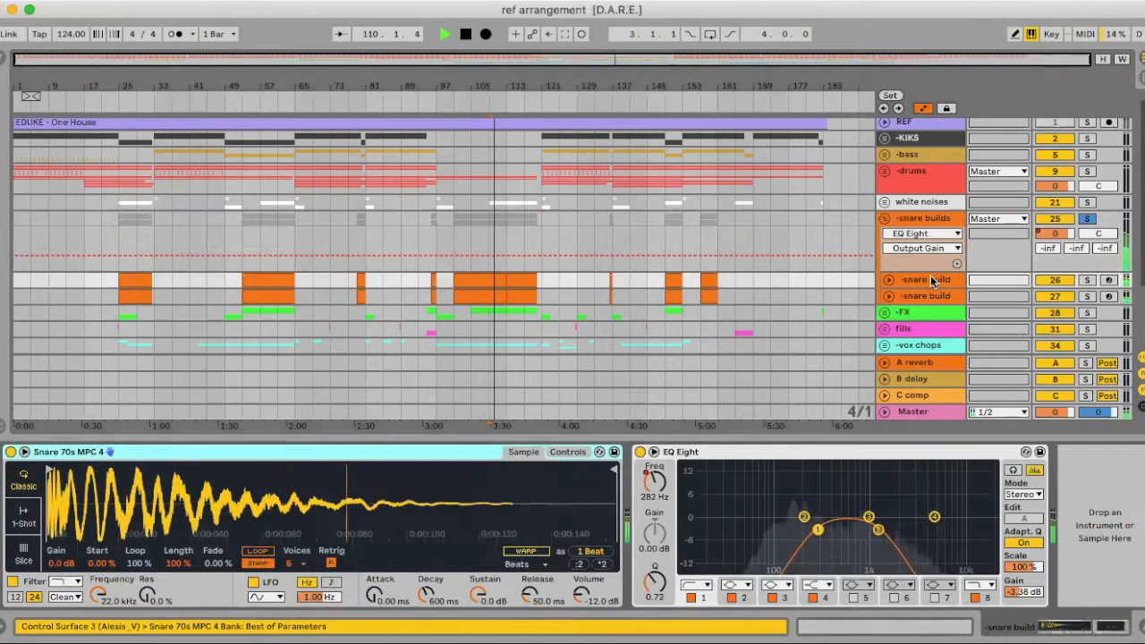
left_click(820, 528)
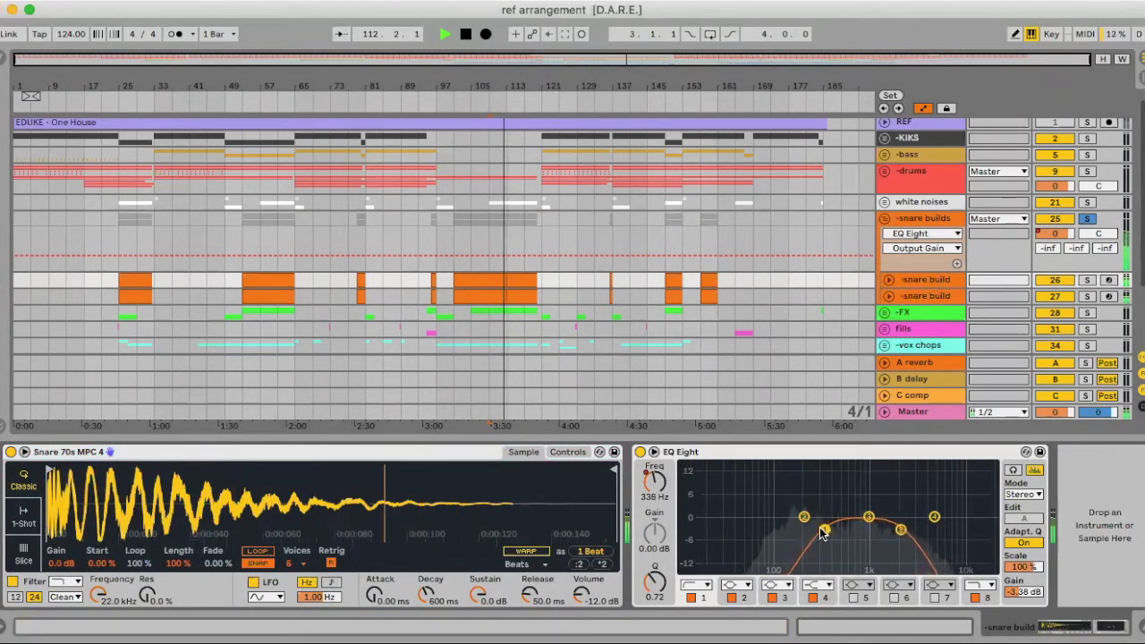
left_click(890, 279)
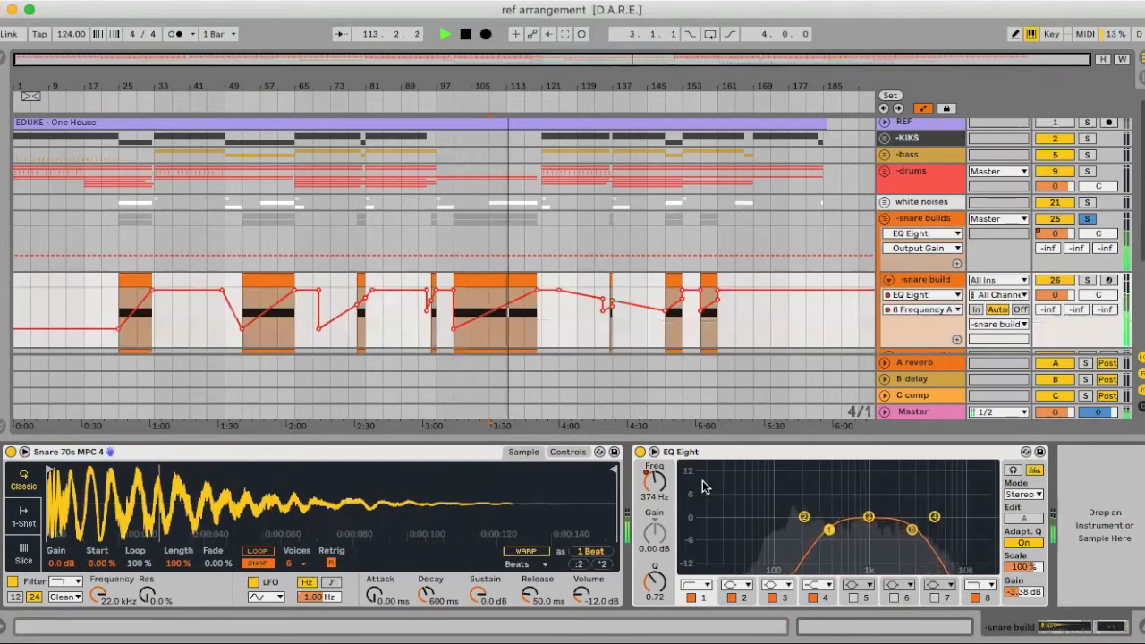
left_click(655, 481)
mouse_move(537, 318)
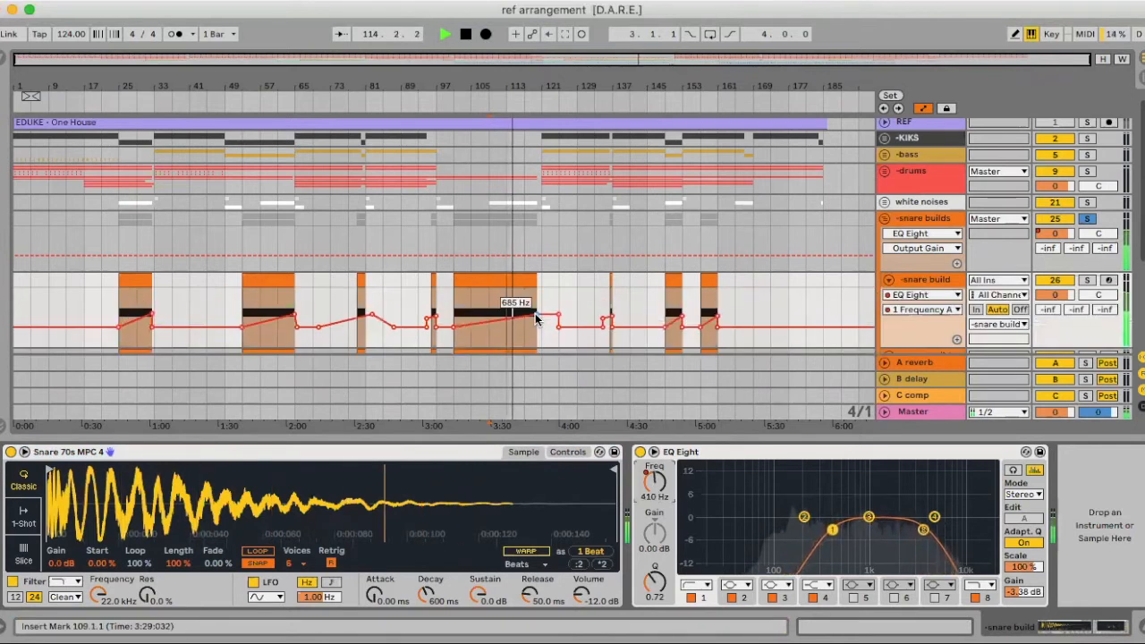
left_click_drag(537, 317, 542, 322)
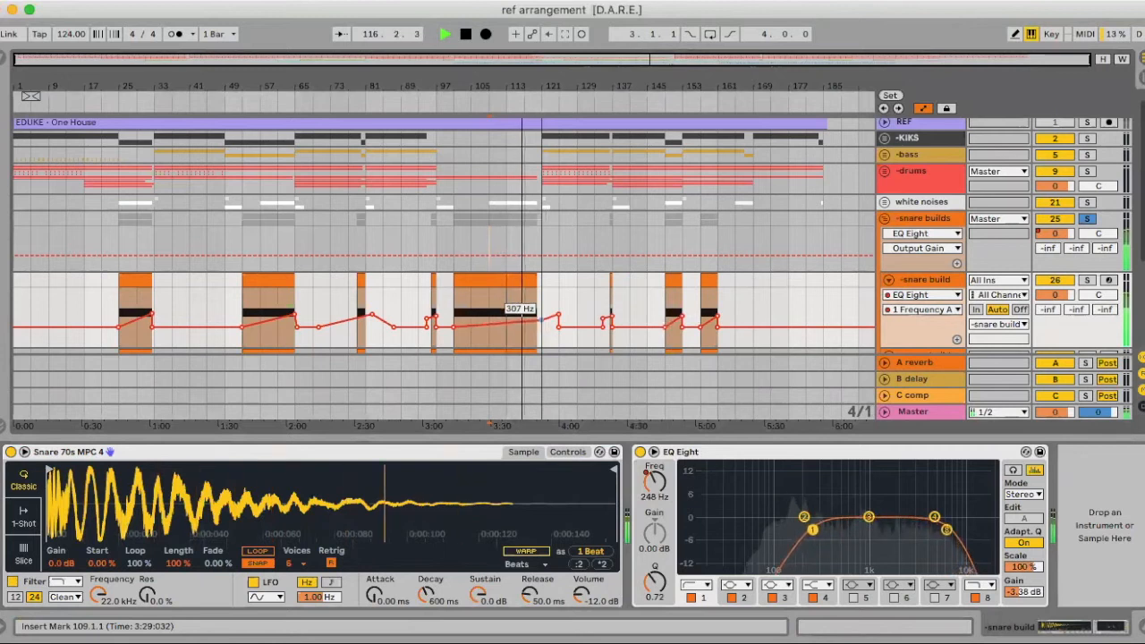
key("space")
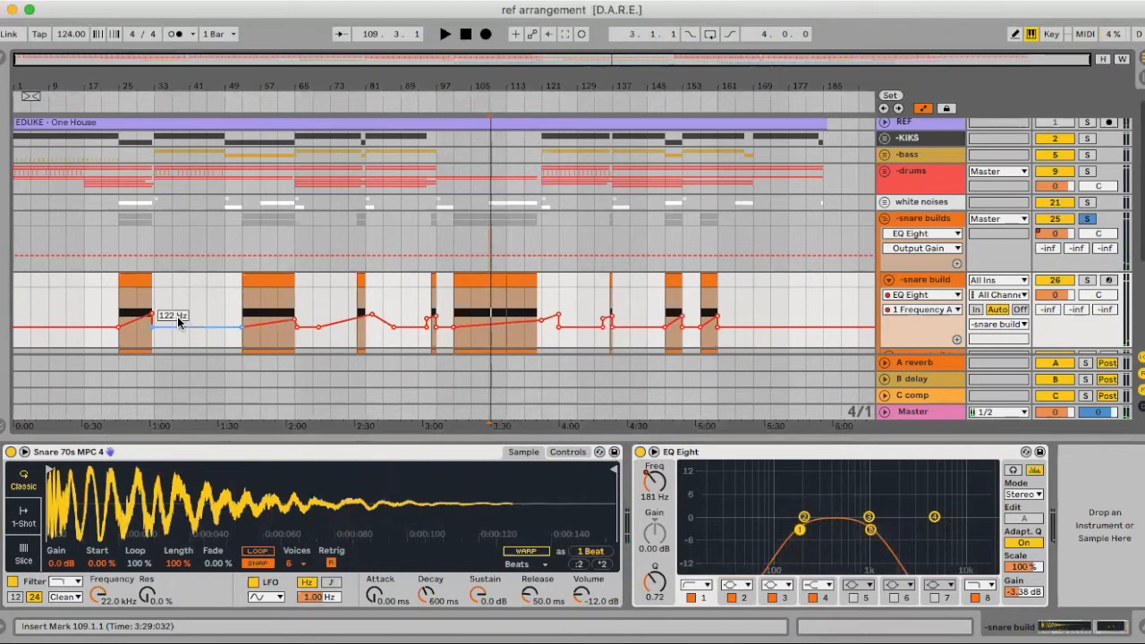
left_click_drag(152, 314, 153, 317)
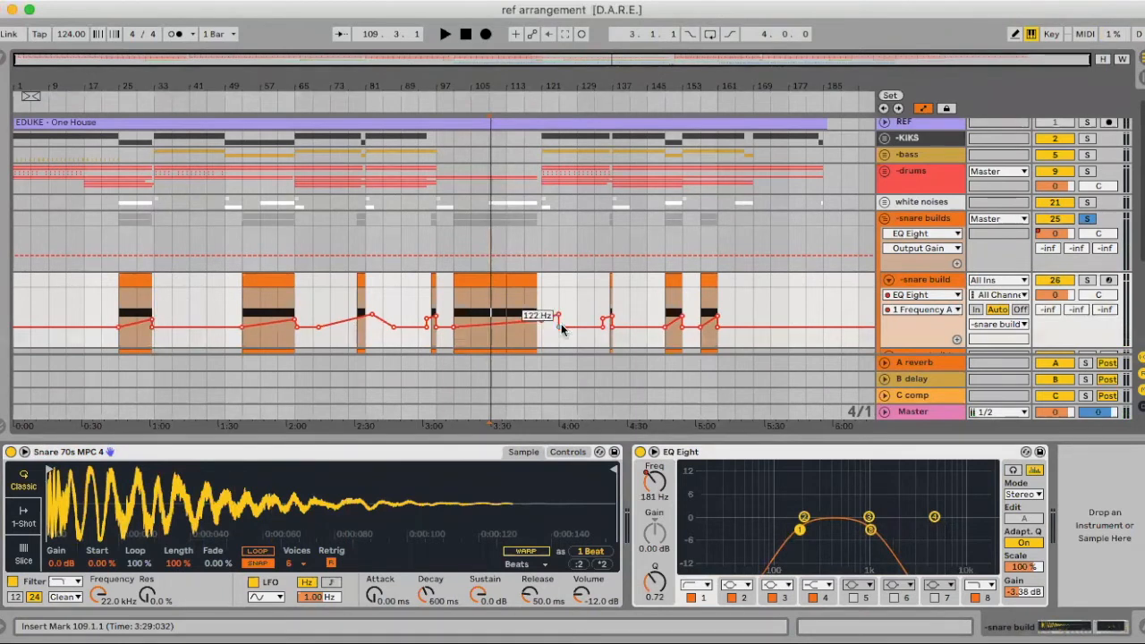
Play from bar 113, unsolo the snare build track and group, and hide the device view
left_click_drag(505, 287, 539, 278)
scroll(915, 315, "down", 3)
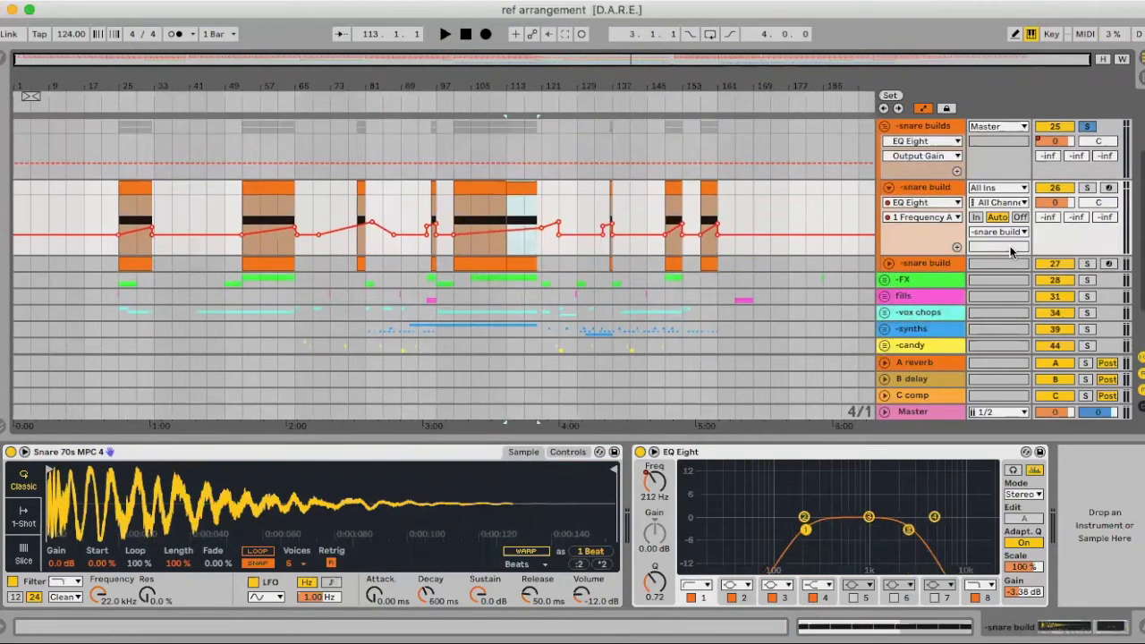
key("space")
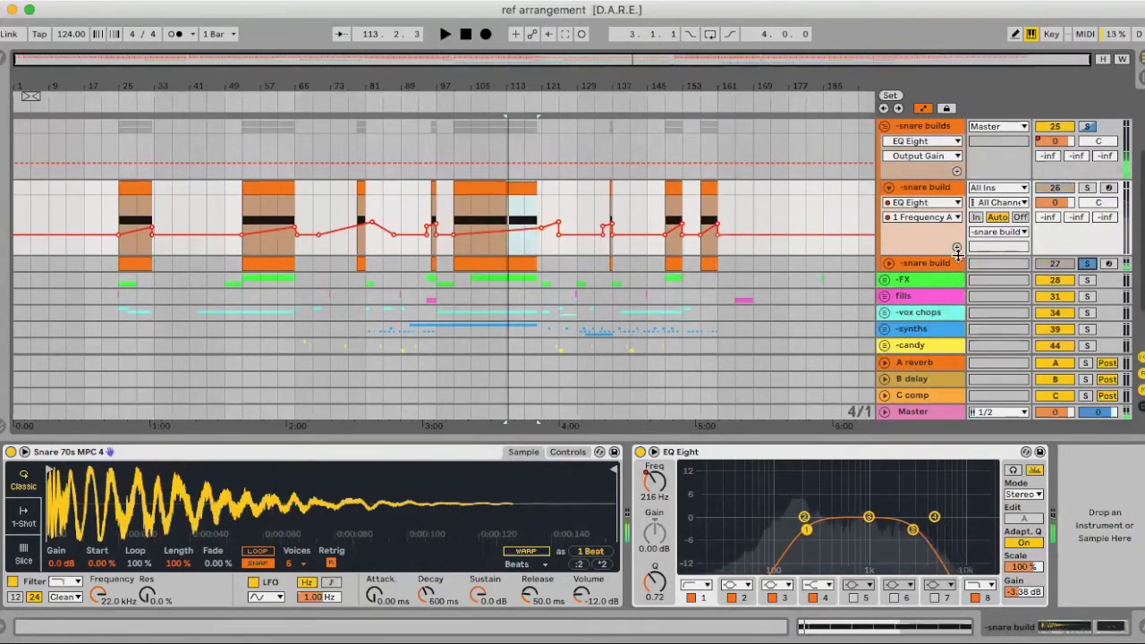
left_click(1086, 263)
left_click(1087, 266)
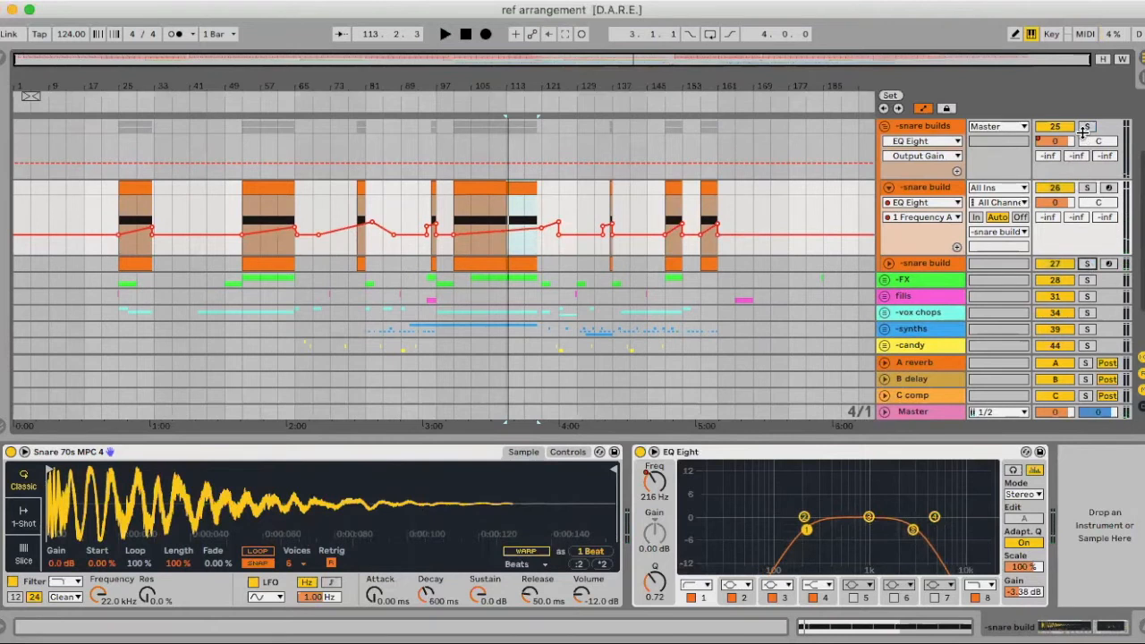
scroll(1083, 134, "up", 3)
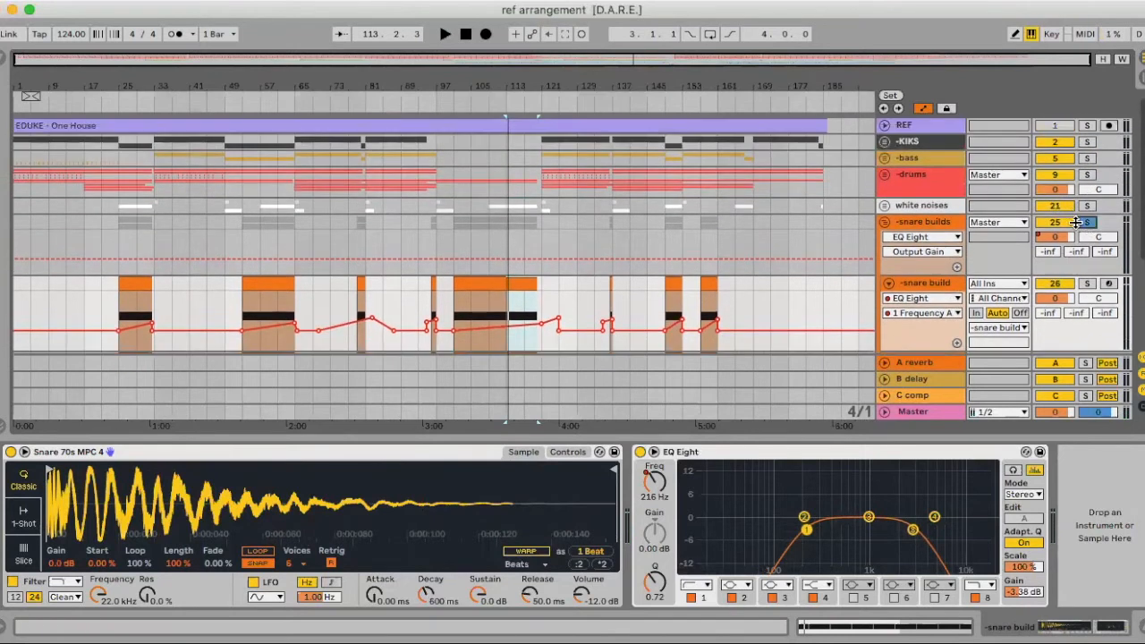
left_click(500, 233)
key("space")
left_click(1084, 223)
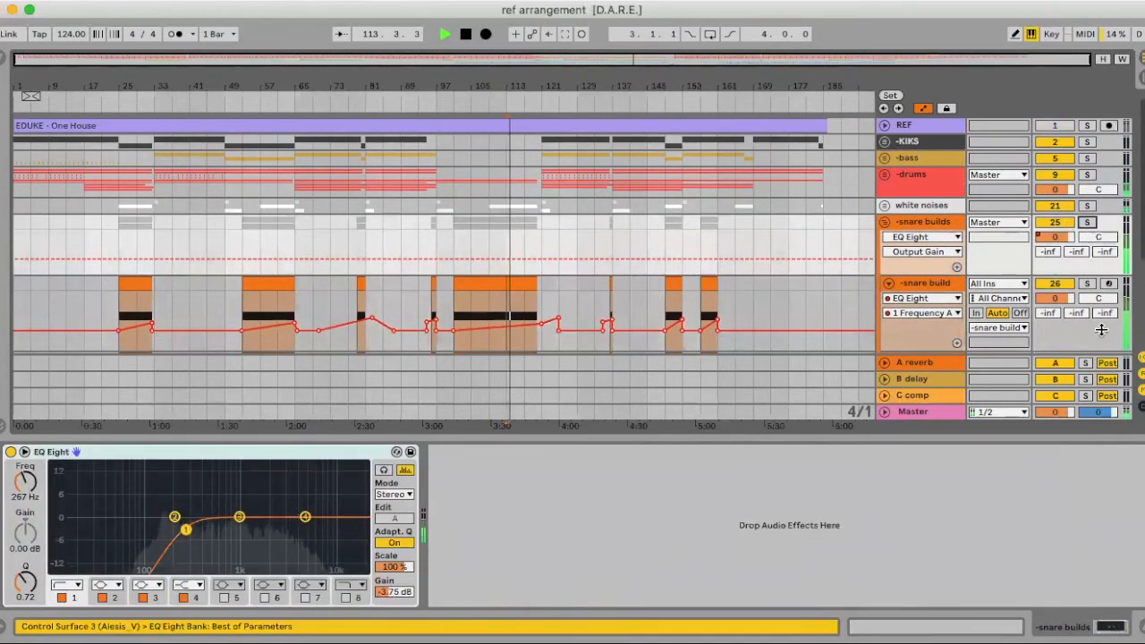
left_click(1142, 627)
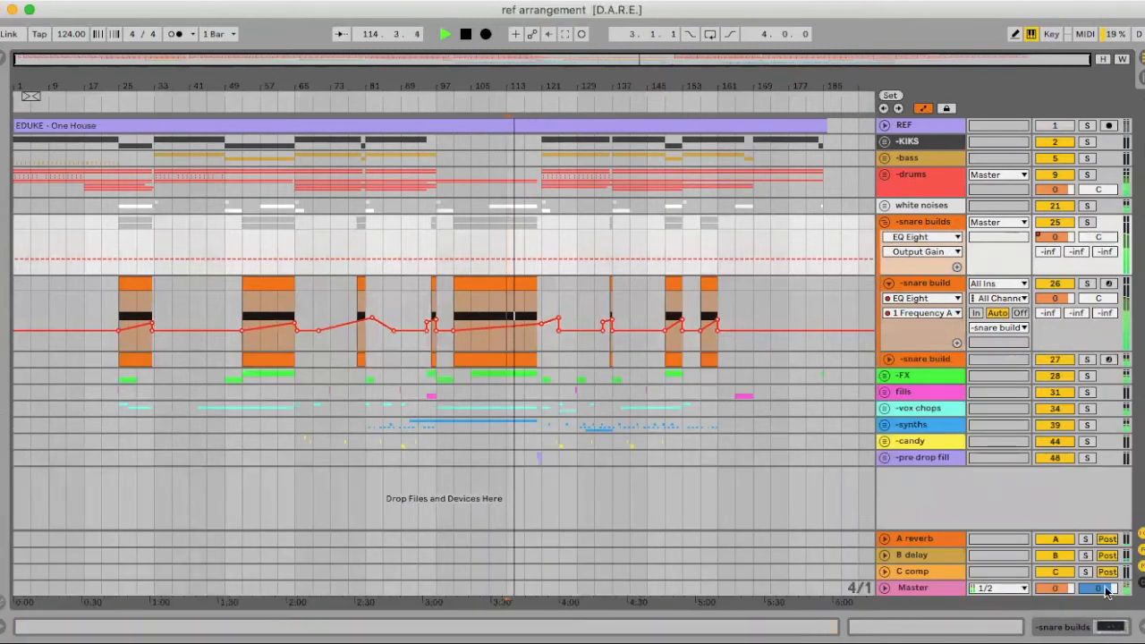
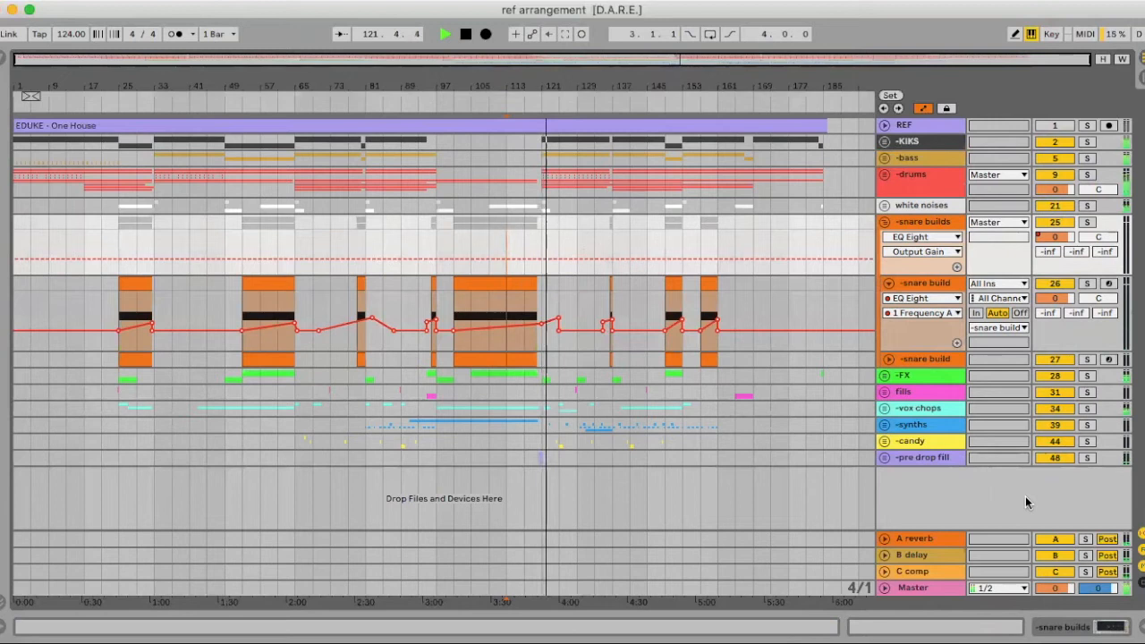
Fold the -snare build track and the -snare builds group, then zoom in to bars 57–161
left_click(890, 284)
left_click(884, 222)
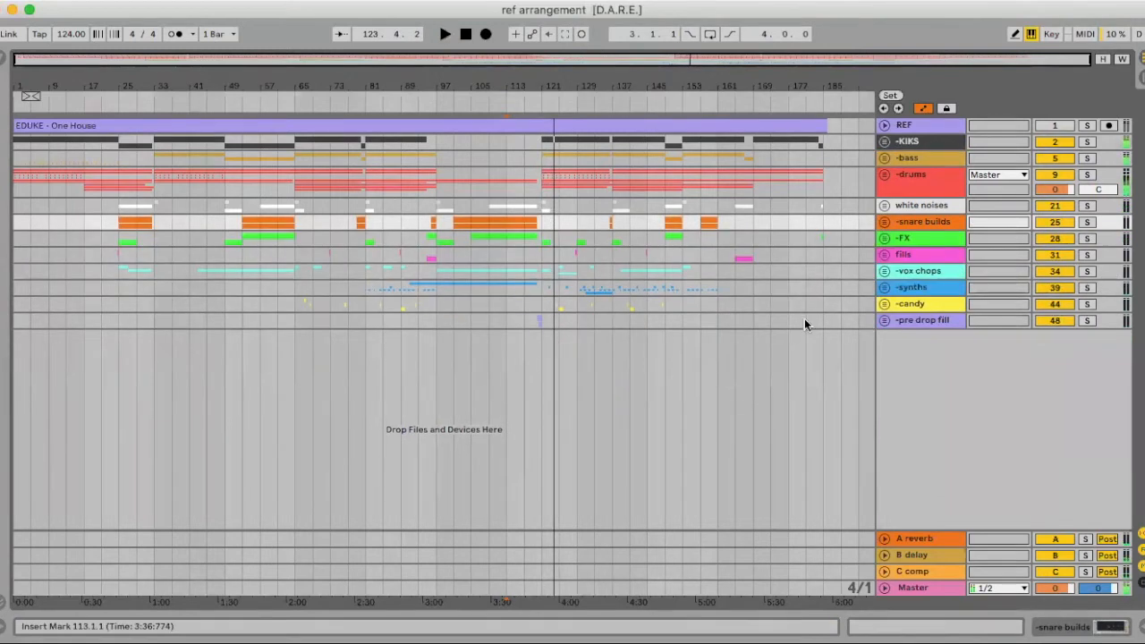
left_click_drag(540, 84, 542, 112)
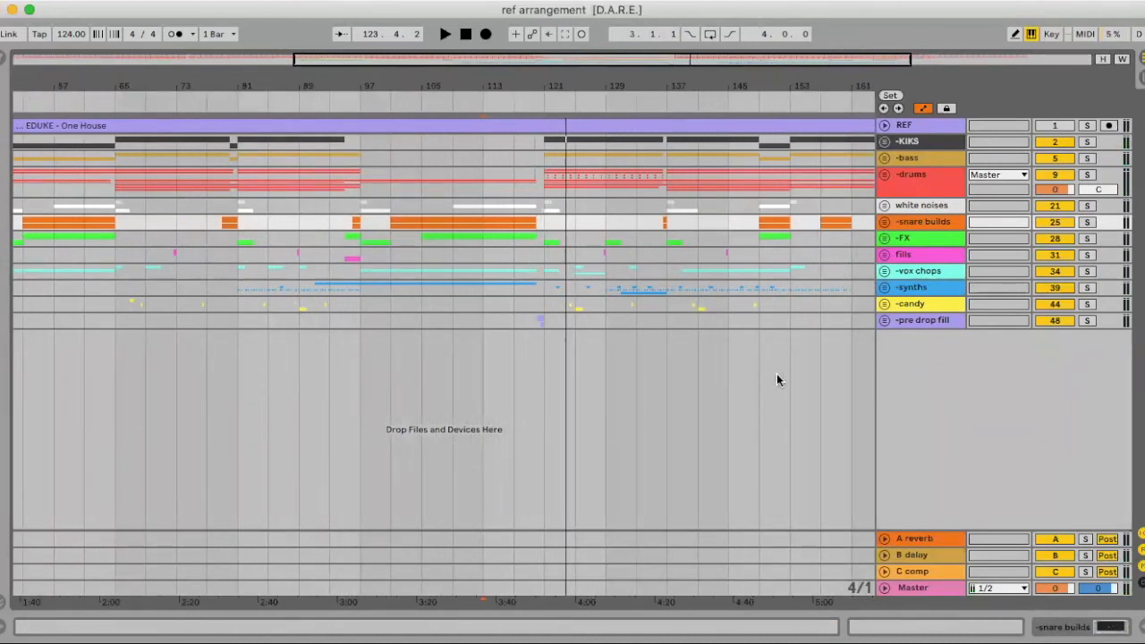
Unfold the fills group and solo it while playing from the clap fill clip
left_click(884, 256)
scroll(524, 287, "left", 5)
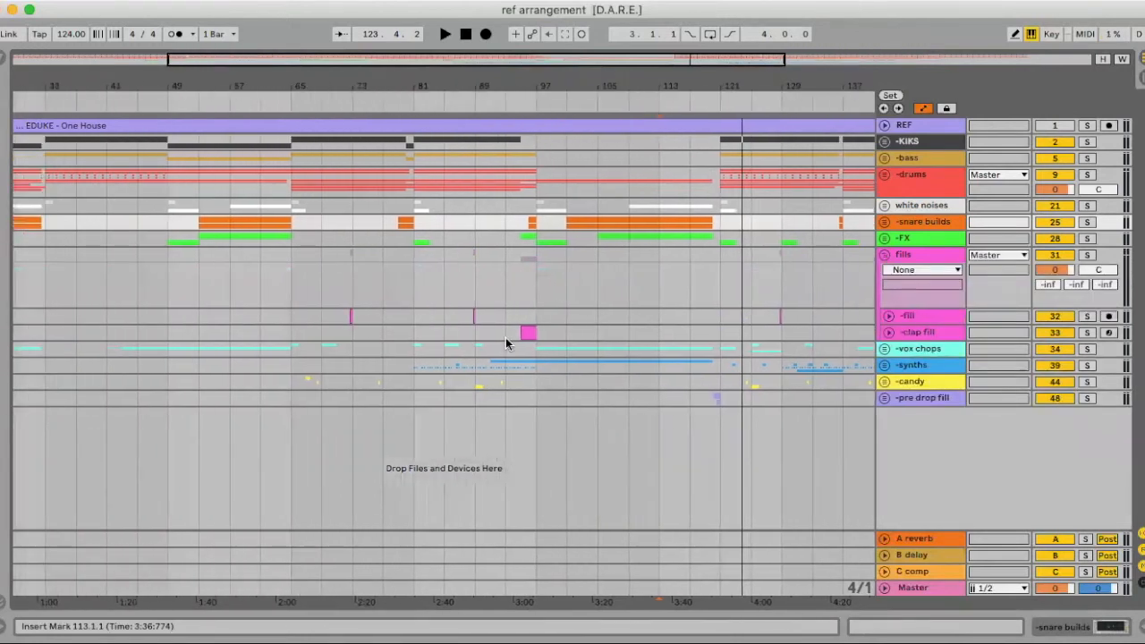
left_click(526, 332)
key("space")
left_click(1086, 258)
key("space")
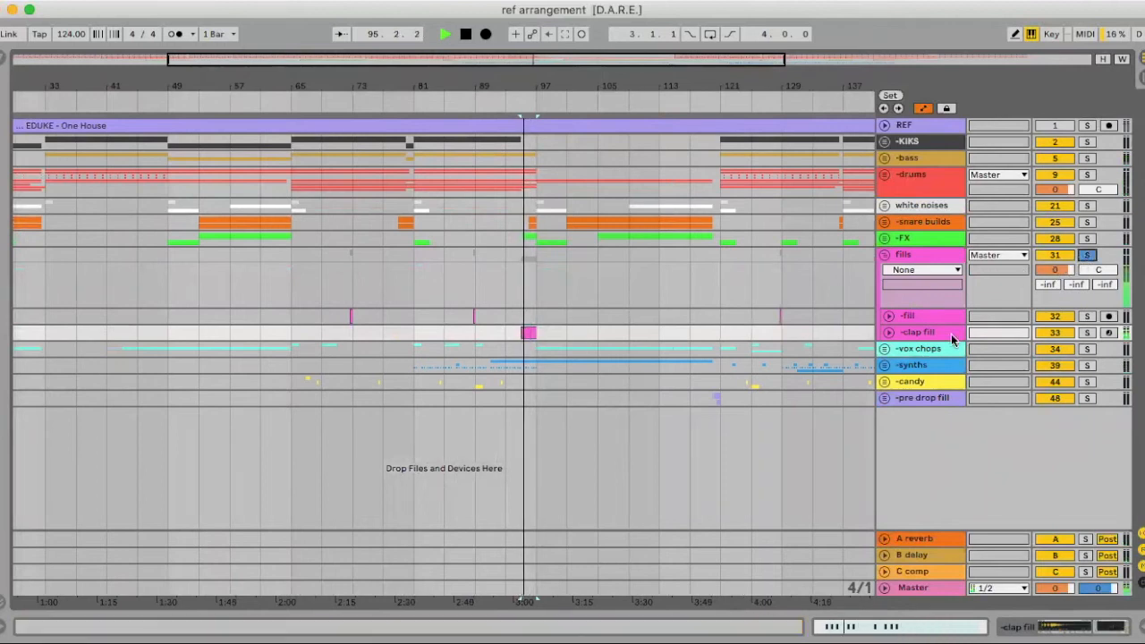
Raise the fills group's reverb and delay sends to about -23.7 and -24.8 dB, auditioning them
left_click_drag(1049, 287, 1105, 272)
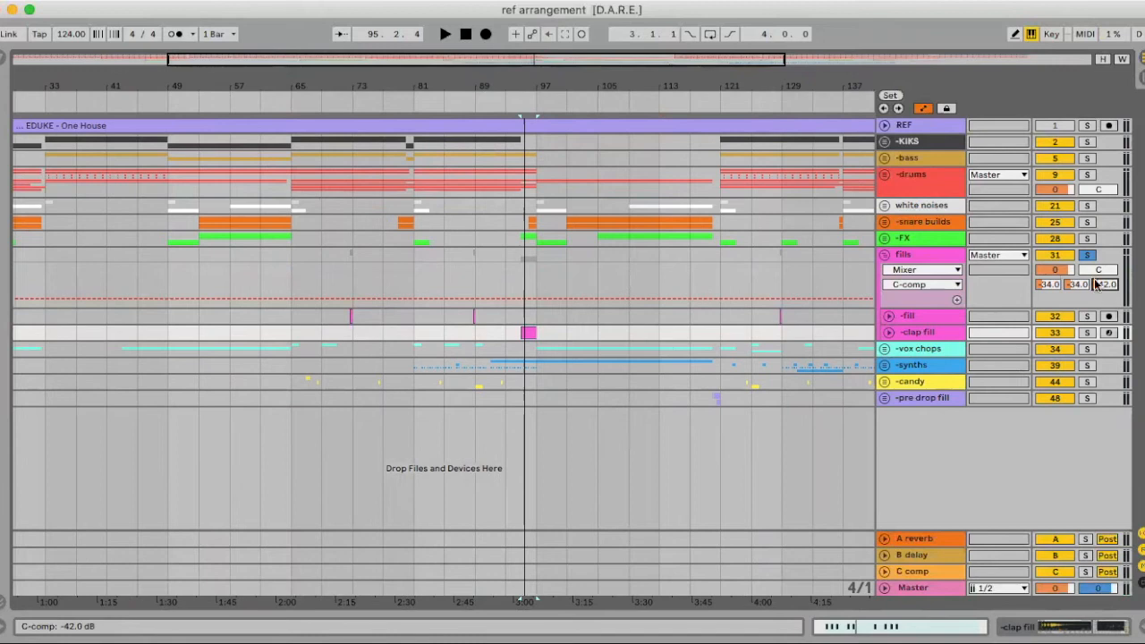
key("space")
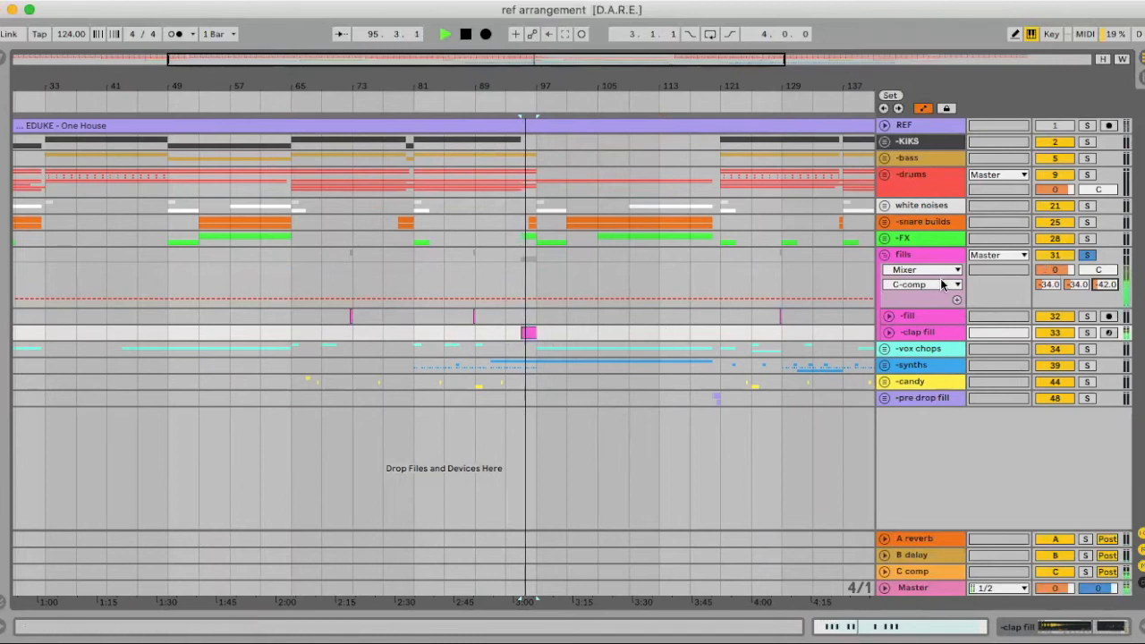
key("space")
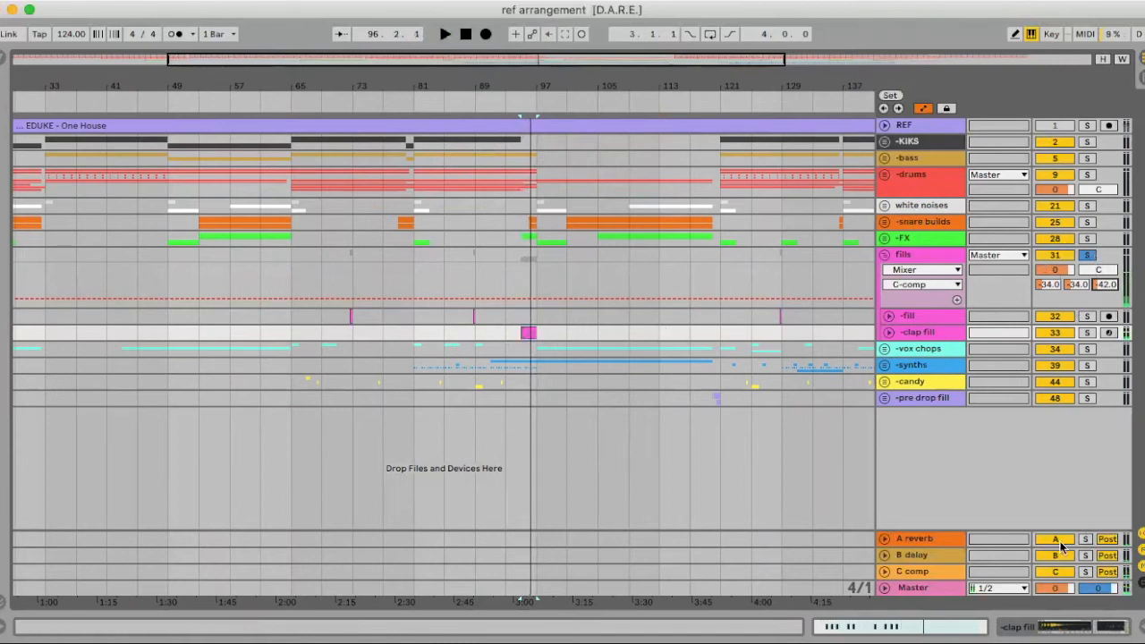
key("space")
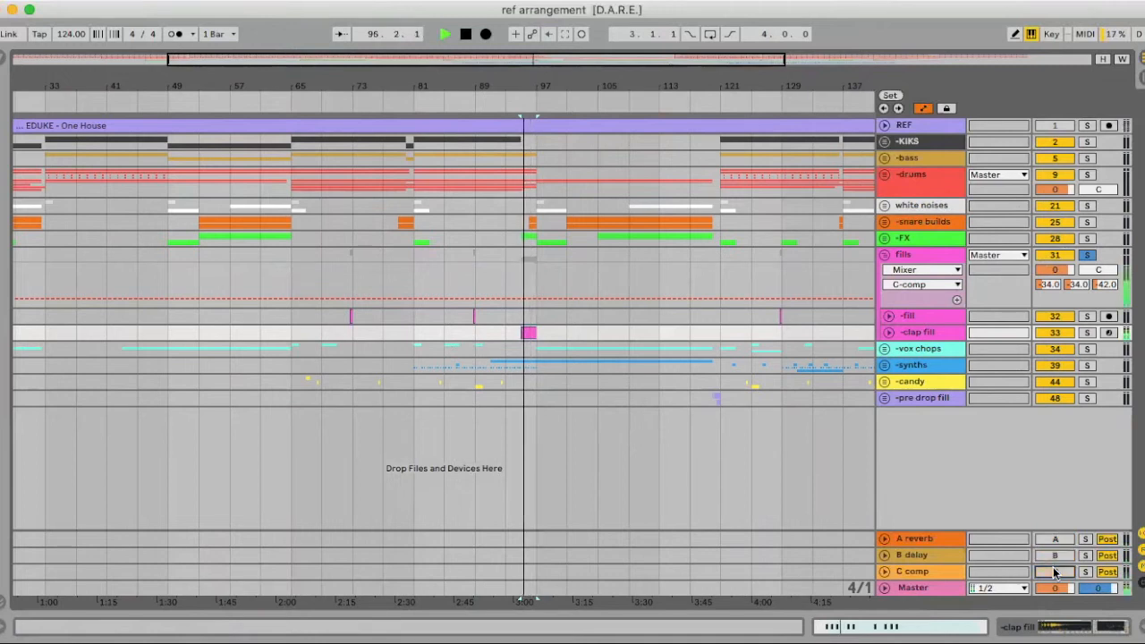
key("space")
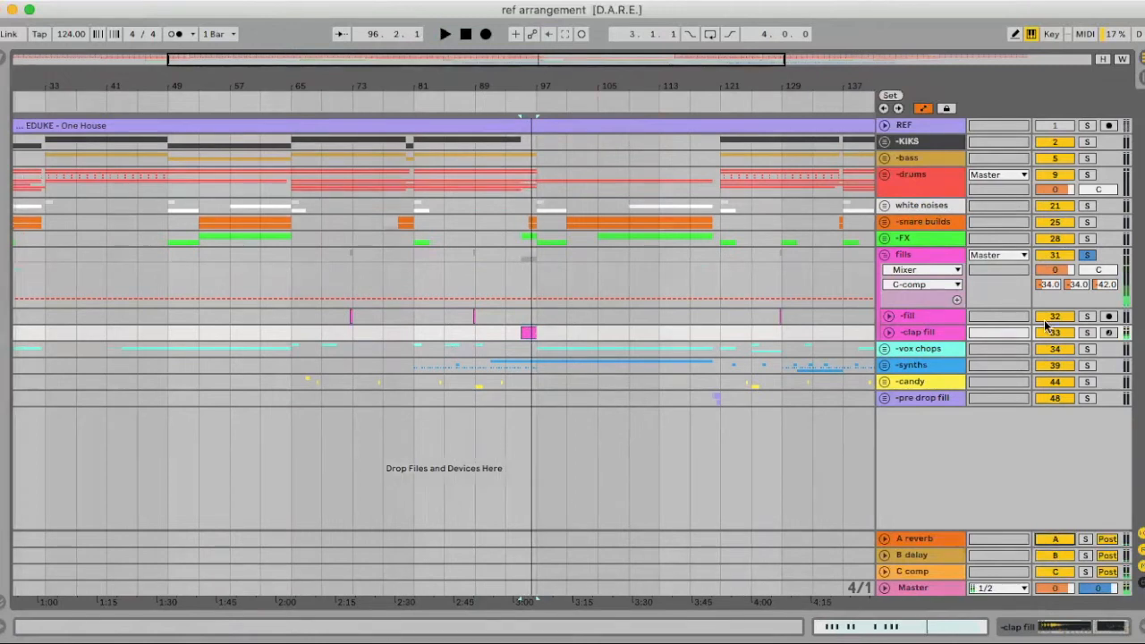
left_click_drag(1048, 286, 1077, 279)
key("space")
key("space")
key("space")
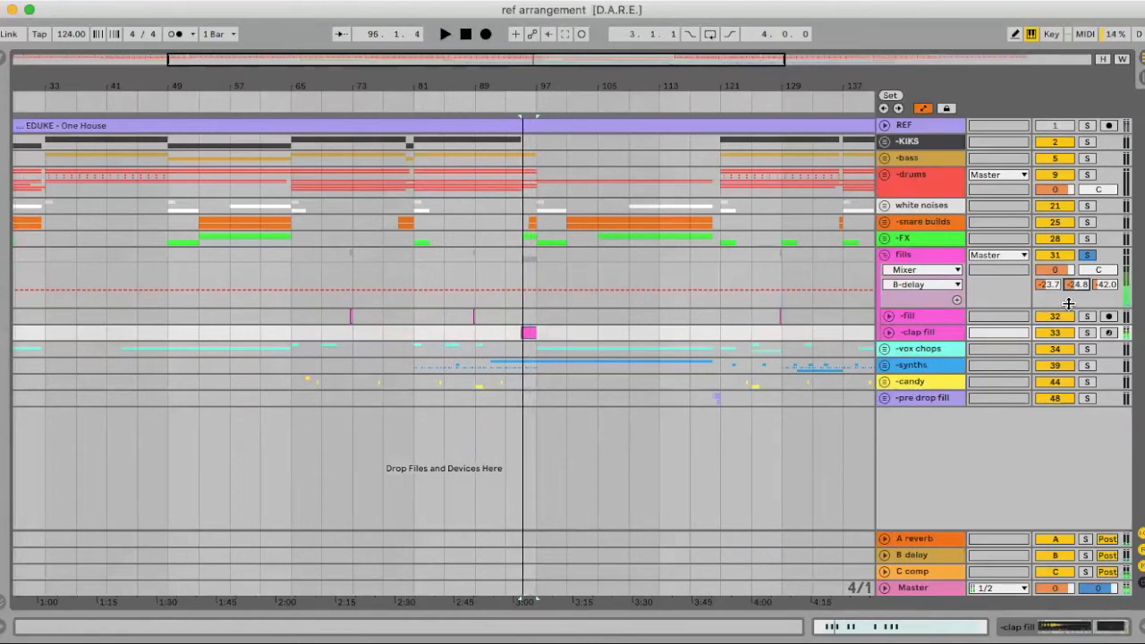
Play from the -fill track and compare it in the mixer overview
key("space")
left_click(468, 318)
key("space")
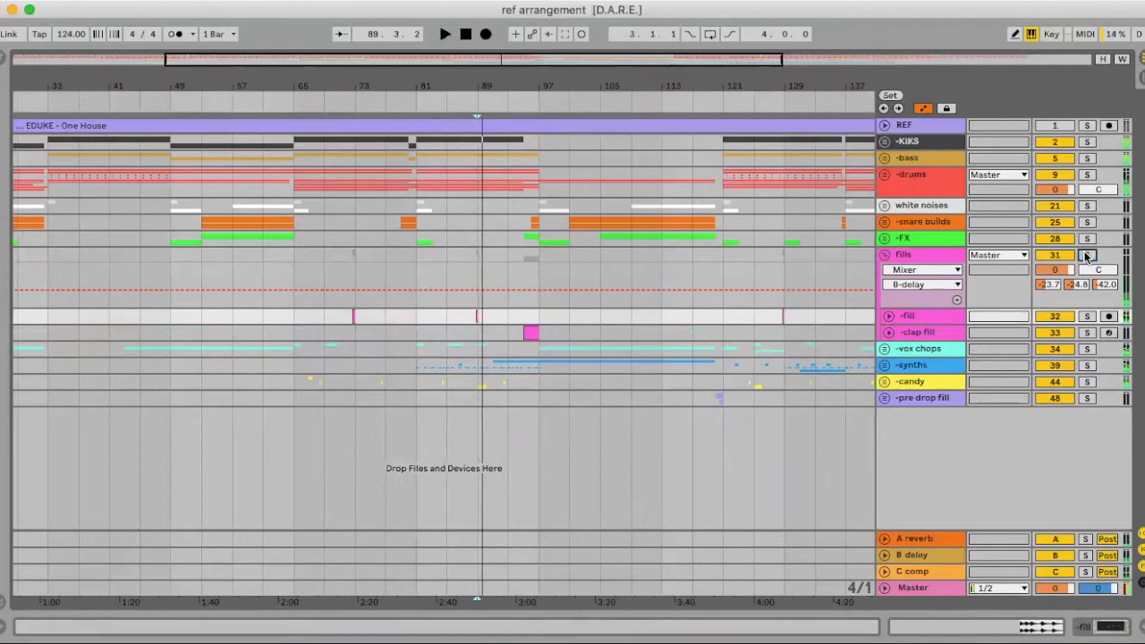
key("Tab")
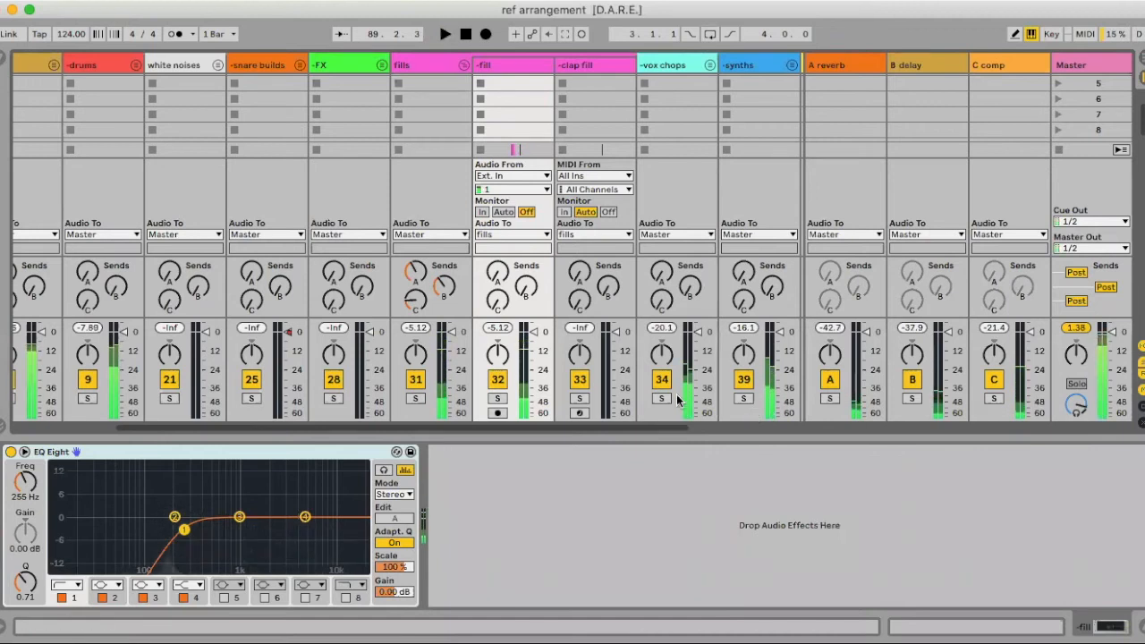
key("Tab")
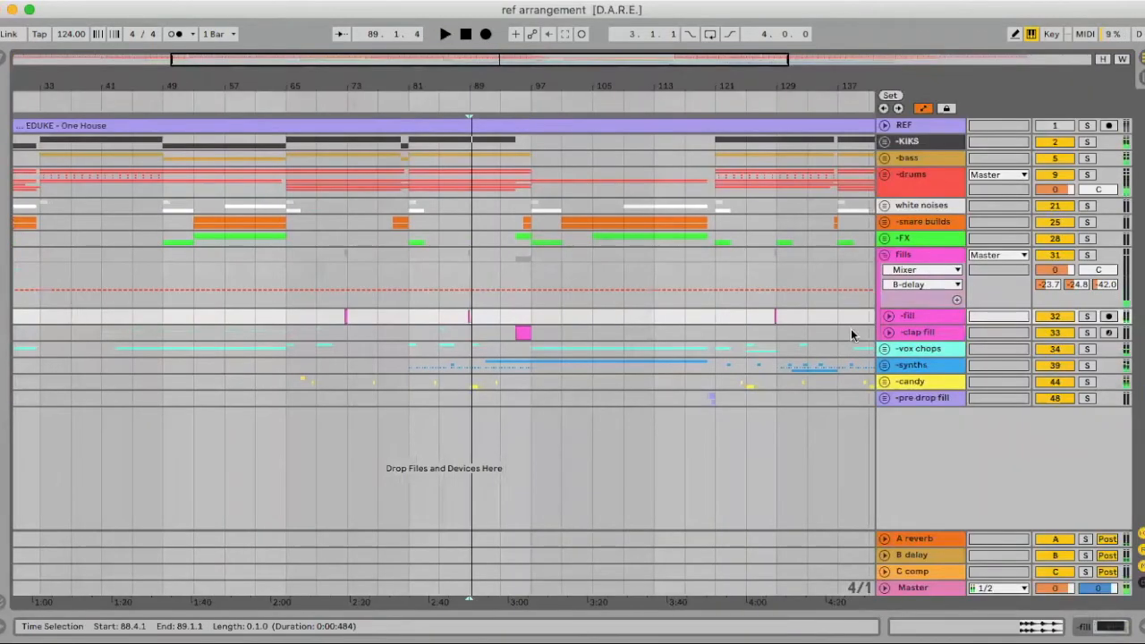
Turn the -fill track volume down to -6.5 dB while listening
left_click(888, 317)
left_click_drag(1055, 333, 1055, 347)
key("space")
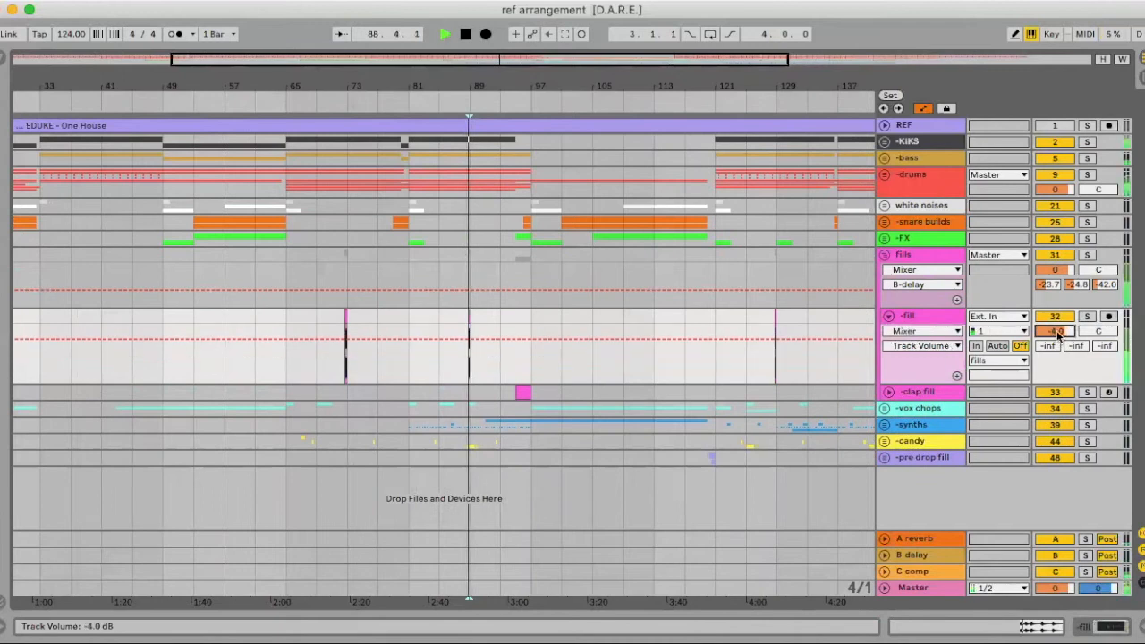
key("Tab")
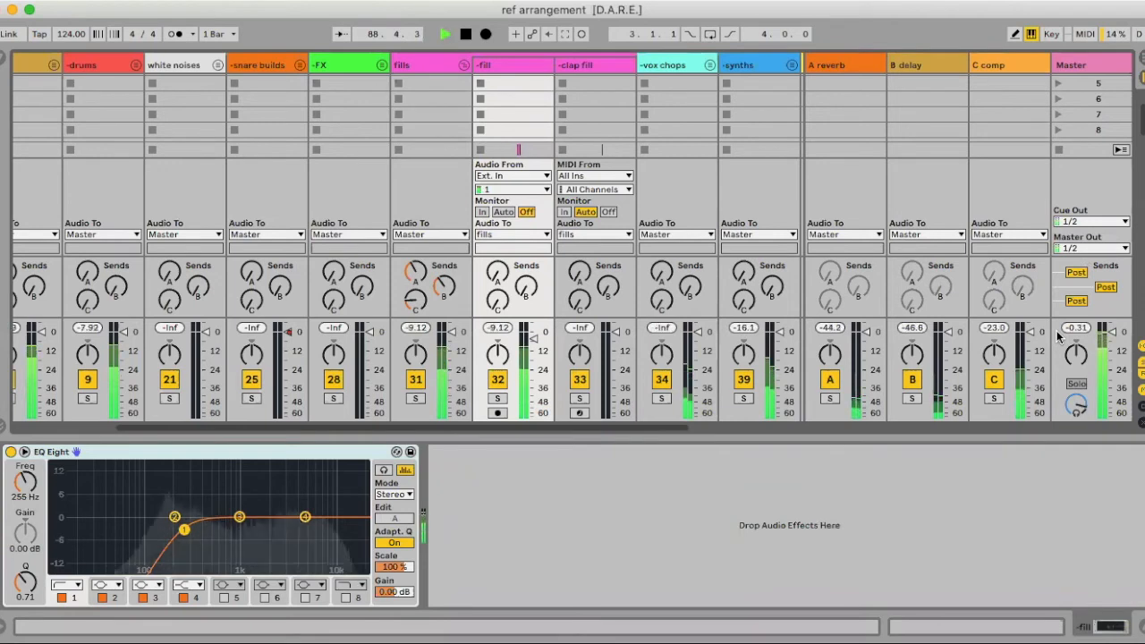
key("Tab")
left_click_drag(1057, 333, 1057, 322)
key("space")
Select the clap fill track and inspect its instrument and effects chain
key("Tab")
key("Tab")
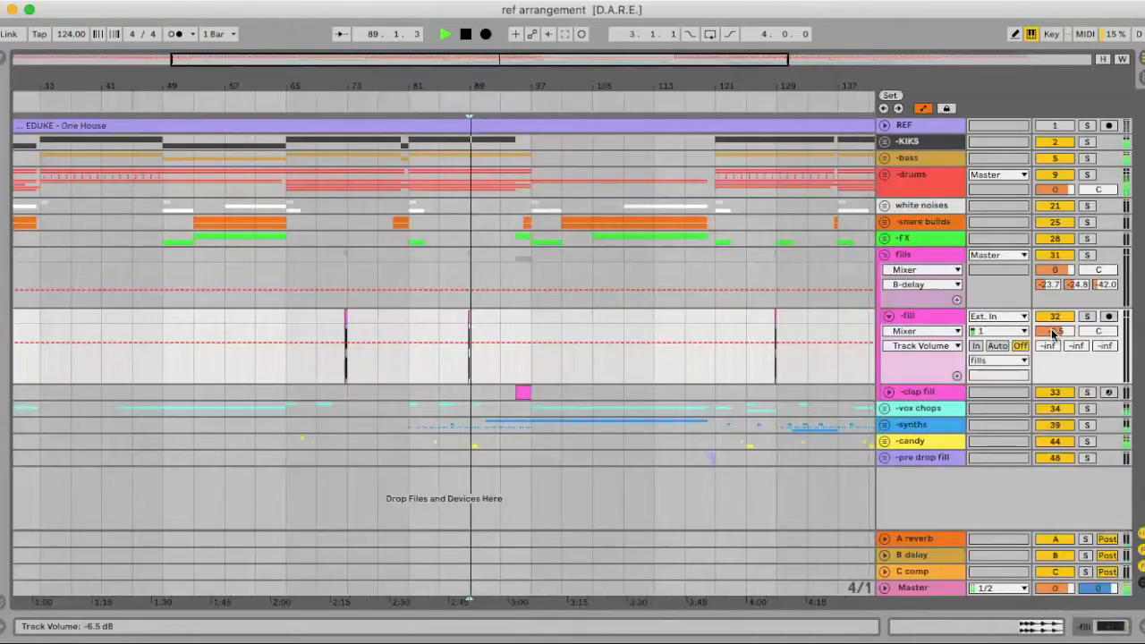
left_click(519, 391)
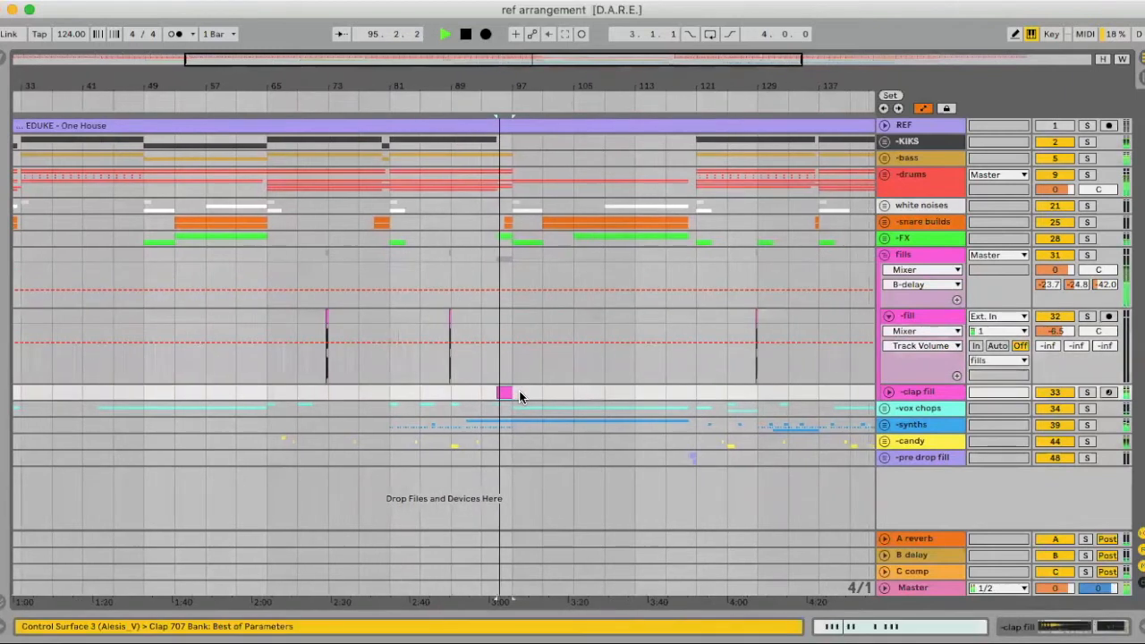
key("Tab")
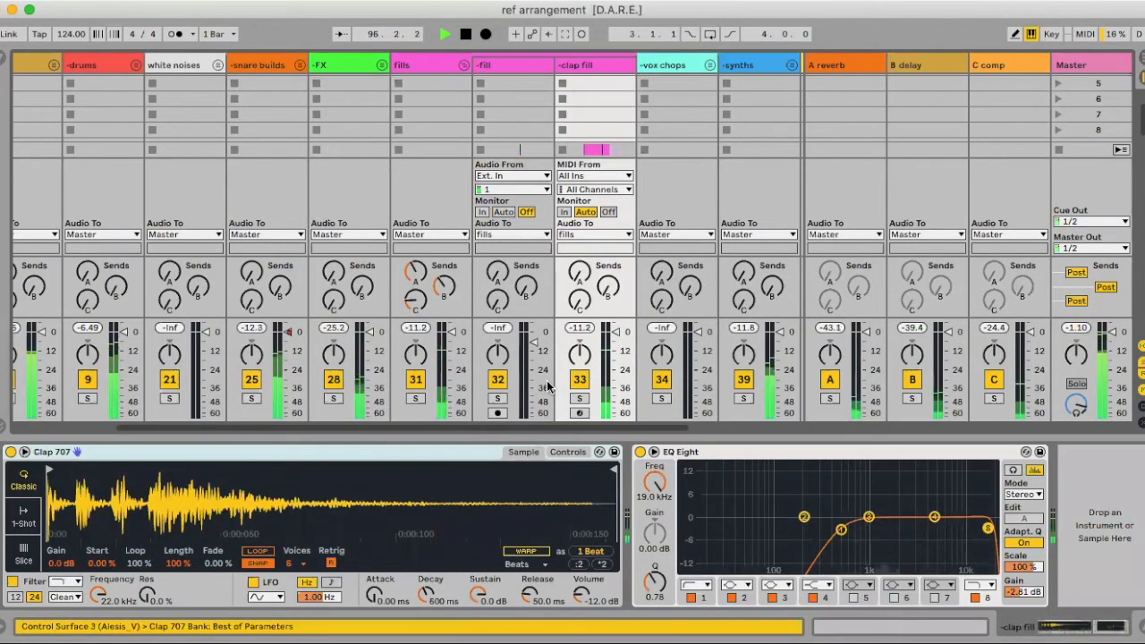
key("Tab")
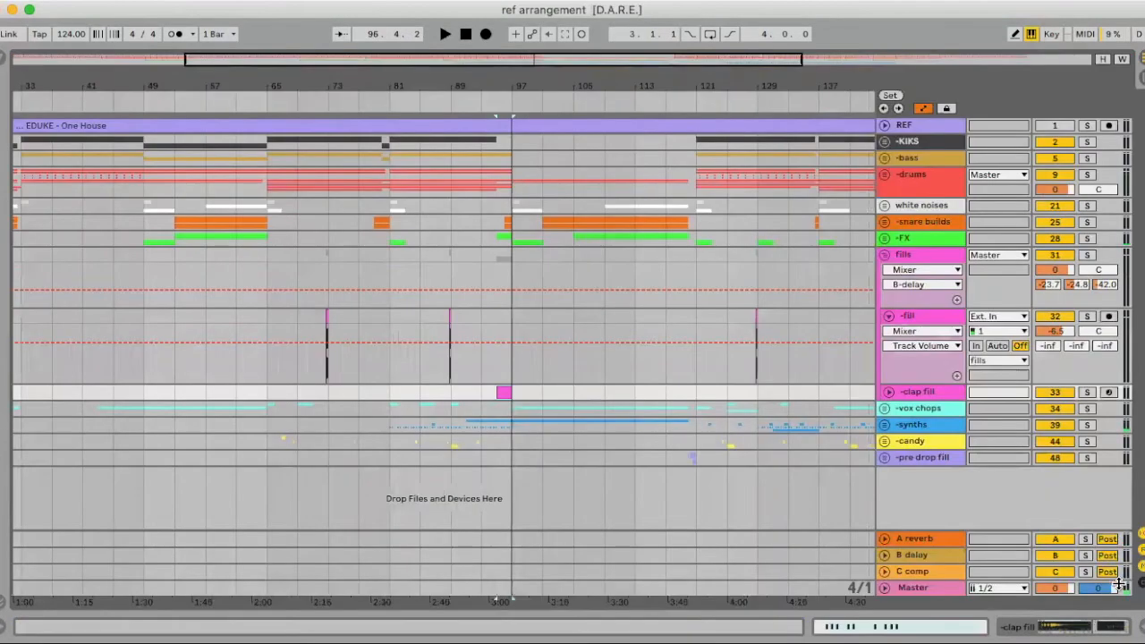
Fold the fills group, zoom out to the whole song, and expand the -vox chops group
left_click(884, 255)
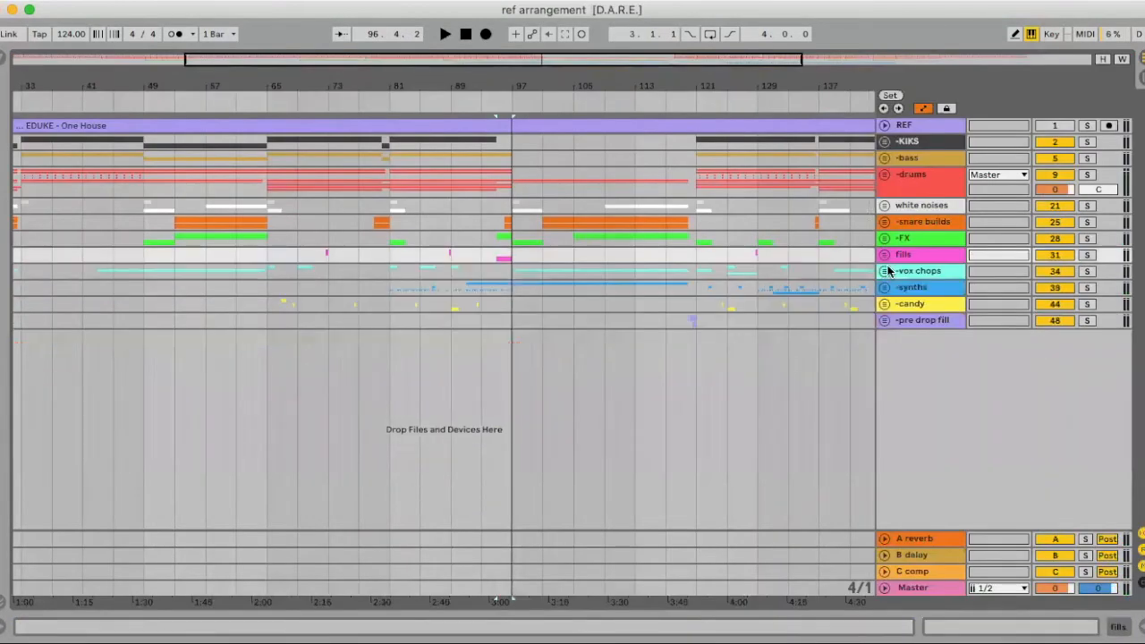
left_click_drag(540, 88, 540, 71)
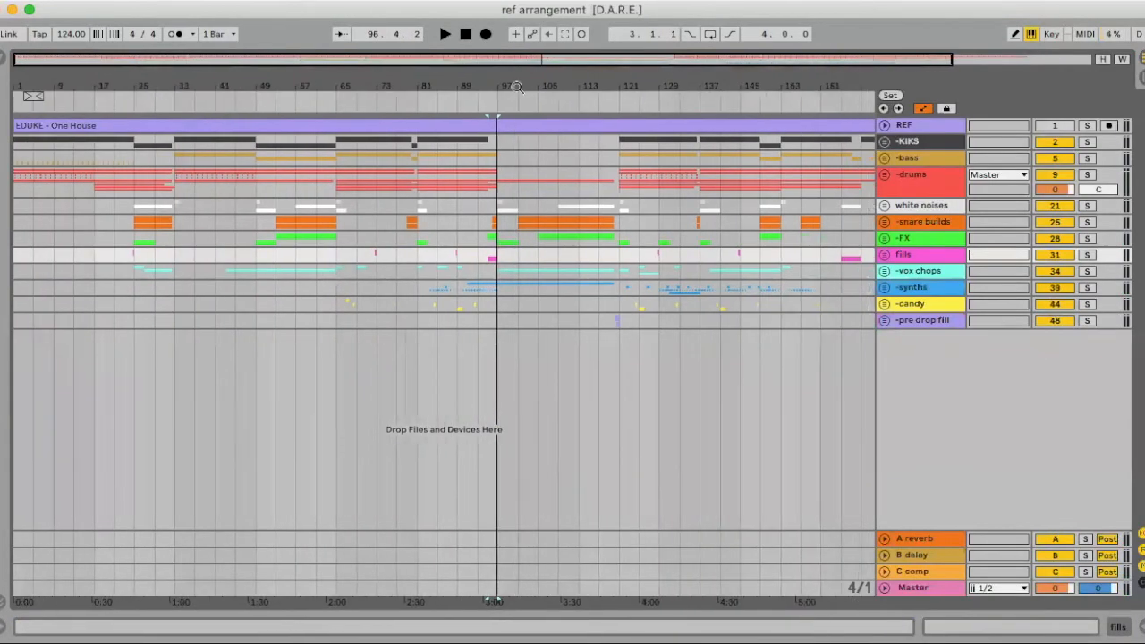
left_click(884, 271)
scroll(636, 305, "right", 5)
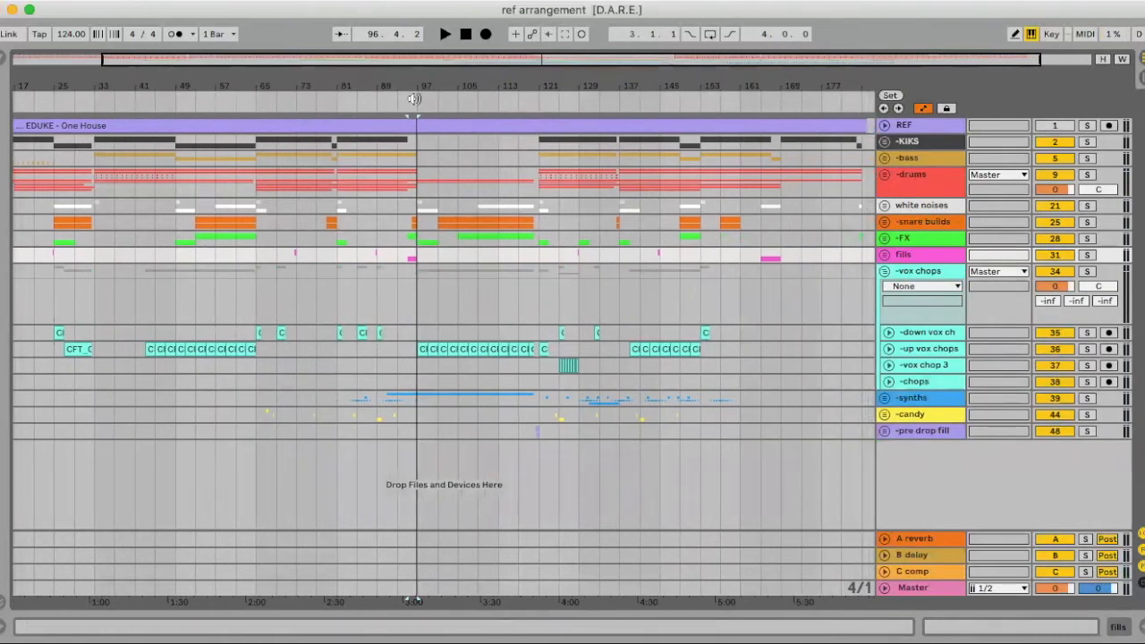
left_click_drag(420, 87, 402, 174)
scroll(411, 345, "right", 8)
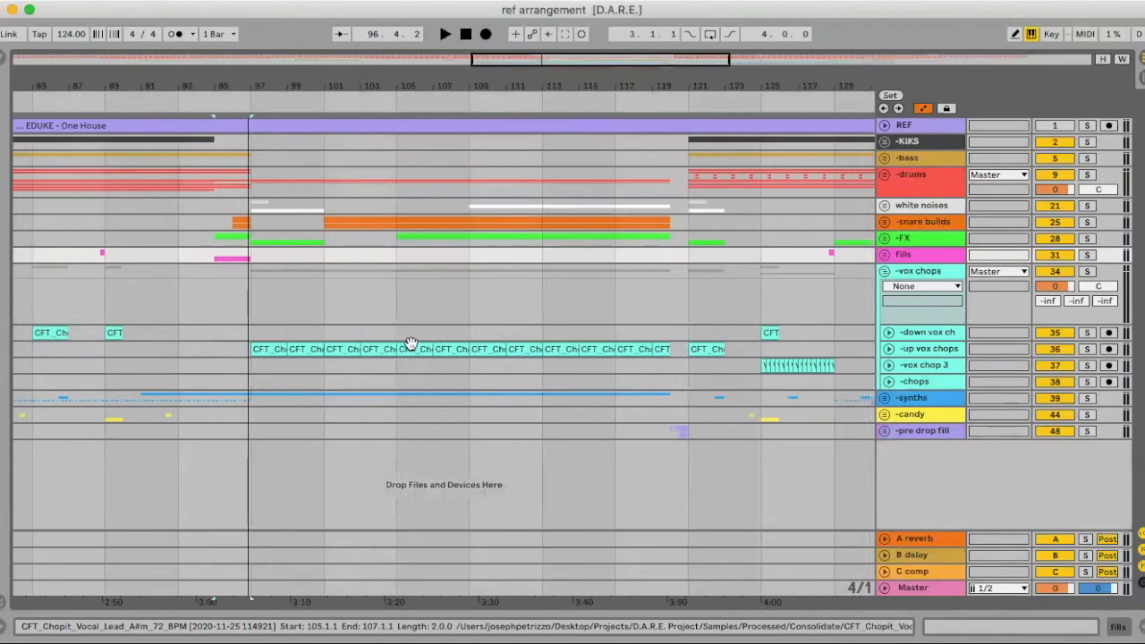
Play and solo up vox chops, unfolding its reverb automation and the down vox ch track
left_click(263, 348)
key("space")
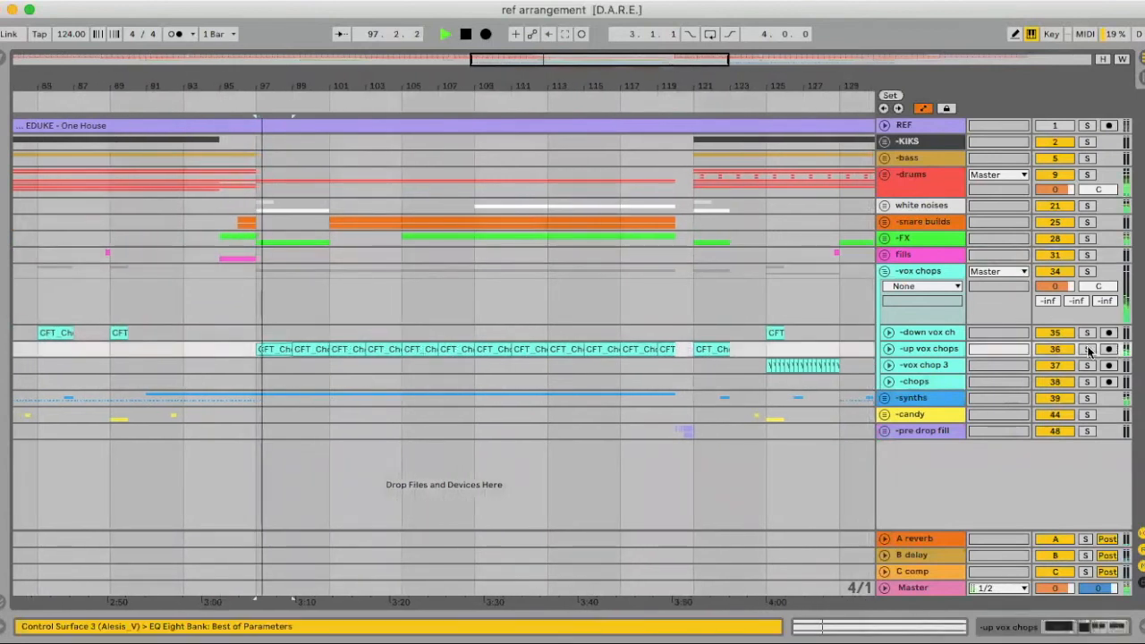
left_click(1086, 350)
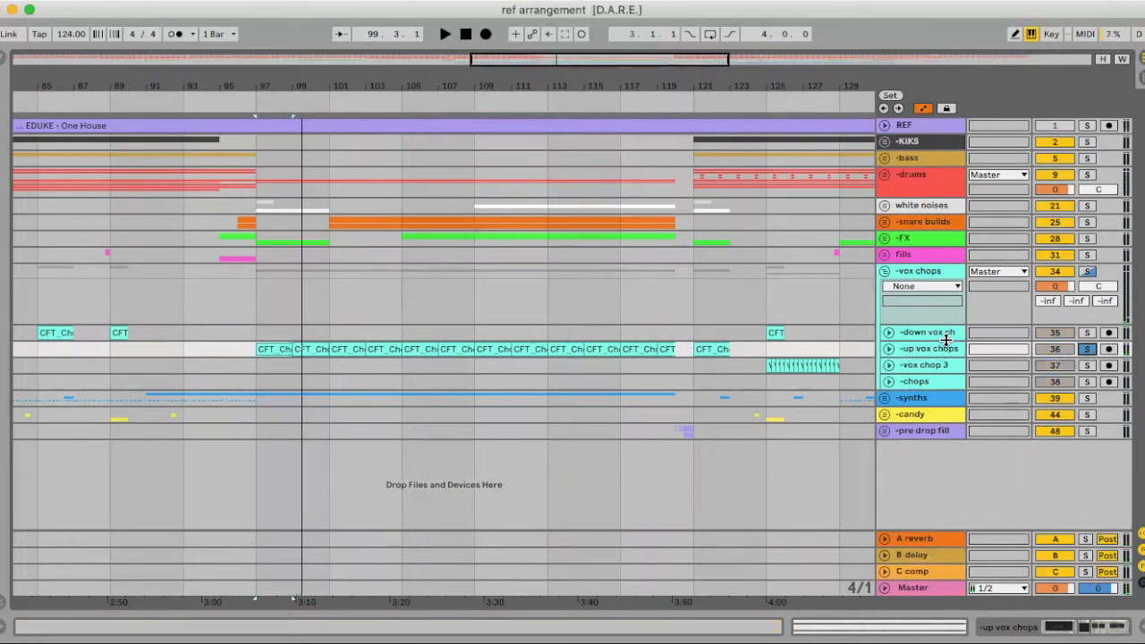
left_click(888, 349)
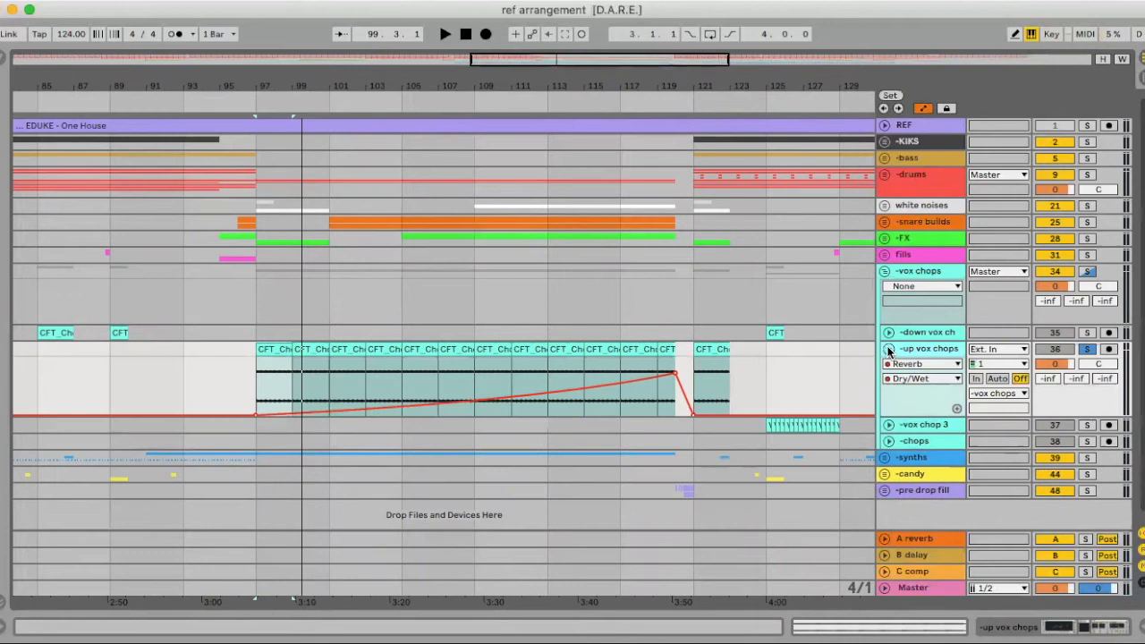
left_click(888, 332)
double_click(919, 333)
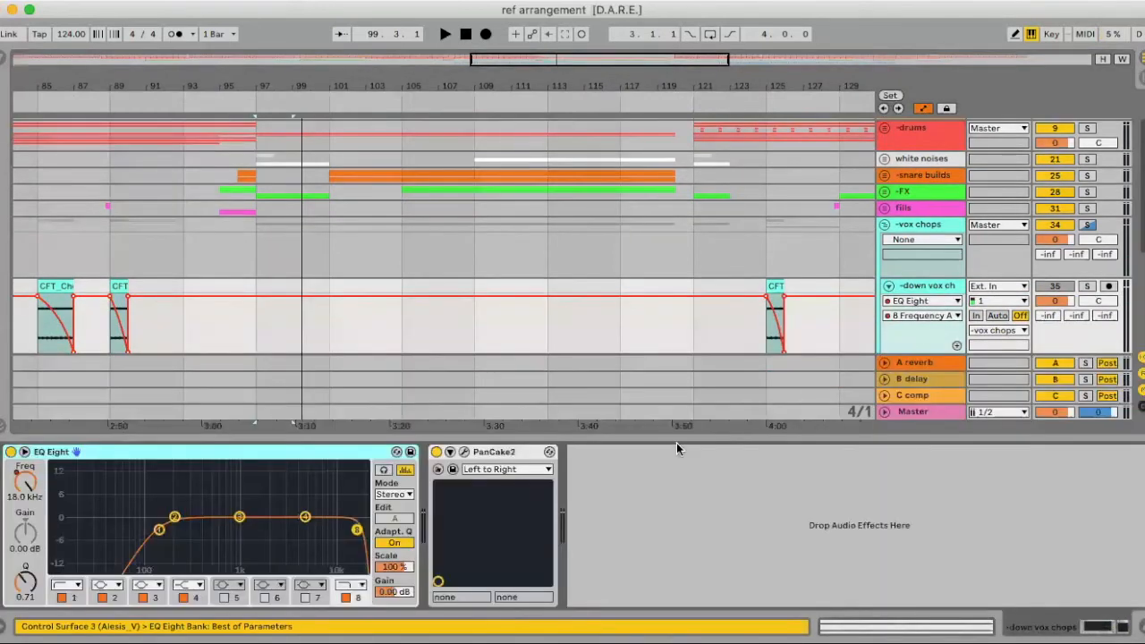
Hide the effects panel and play the up vox chops Dry/Wet ramp from bar 97
key("super+alt+l")
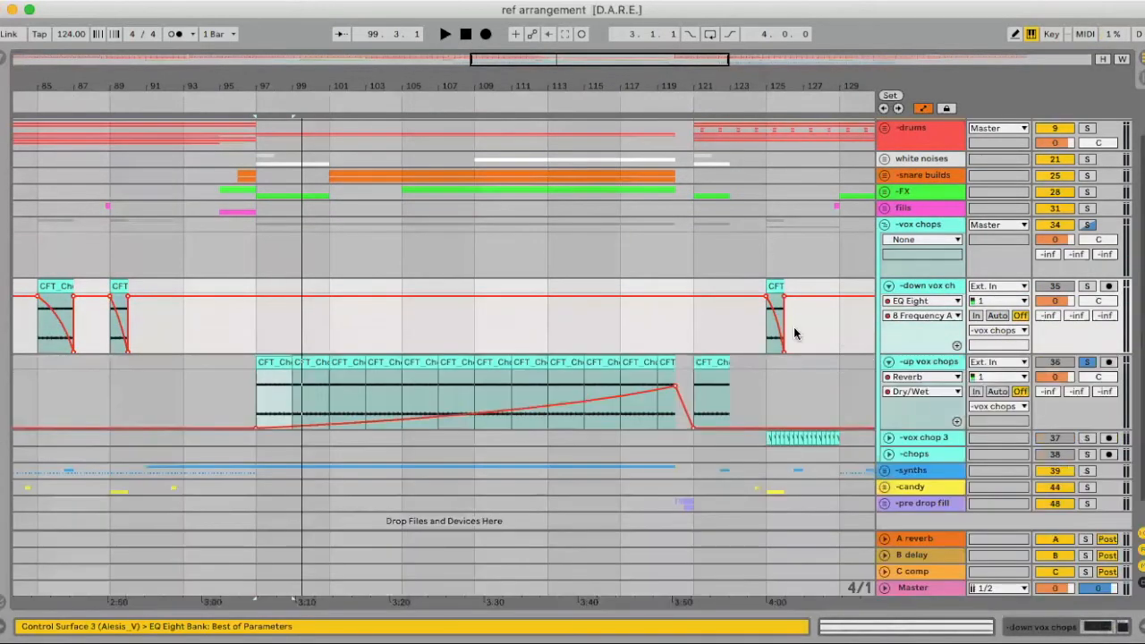
scroll(794, 333, "right", 5)
key("space")
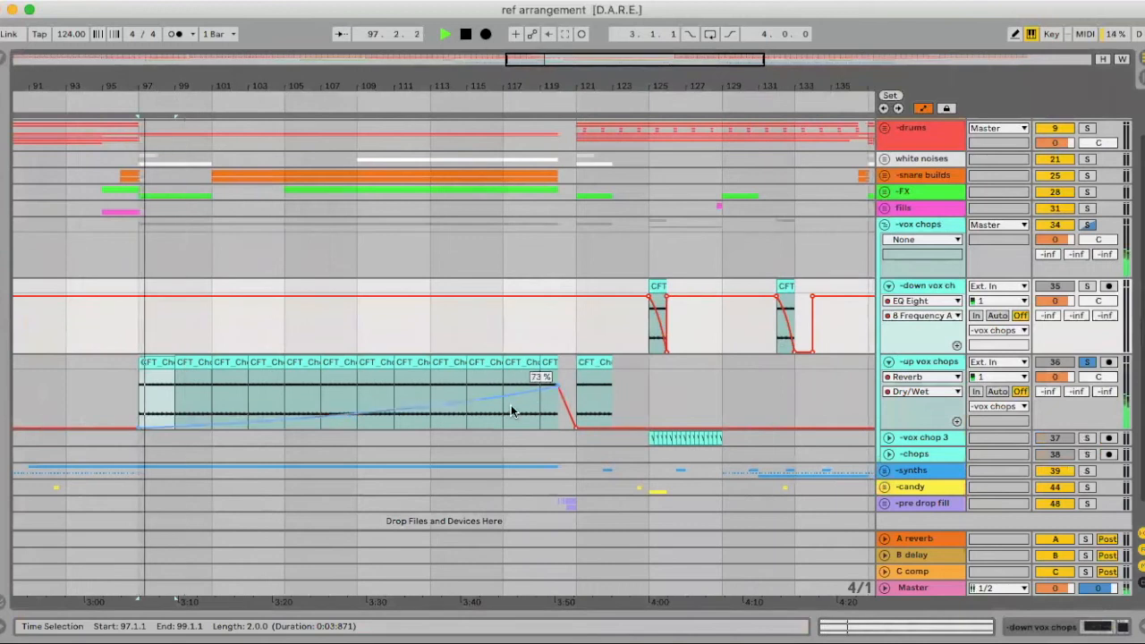
left_click(510, 411)
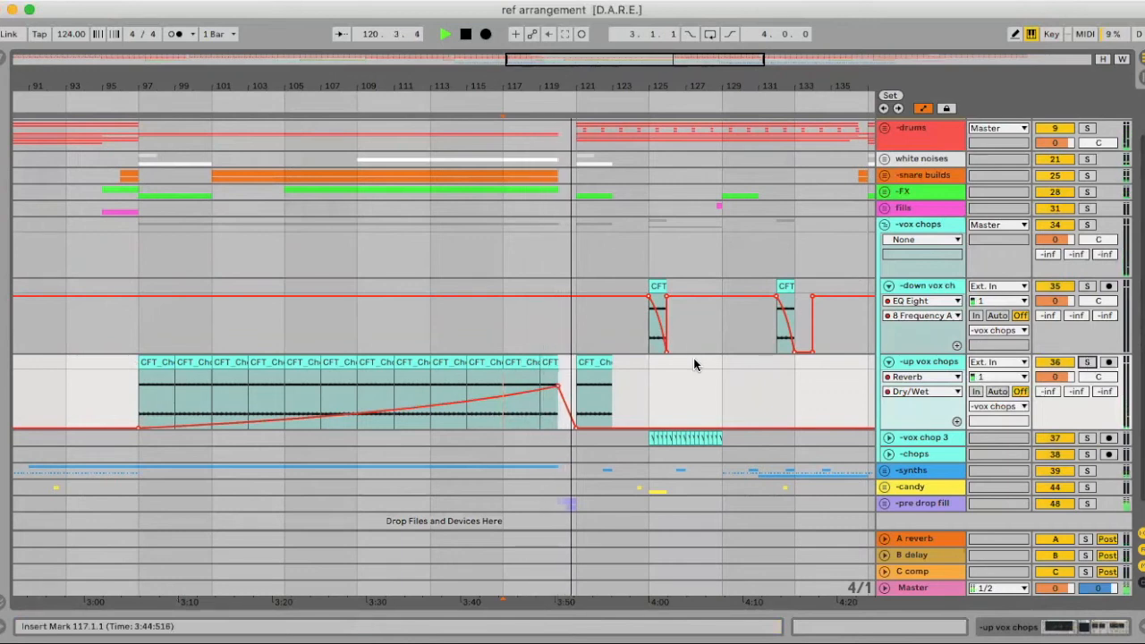
Copy the LFOTool device from the white noises track
key("space")
double_click(912, 161)
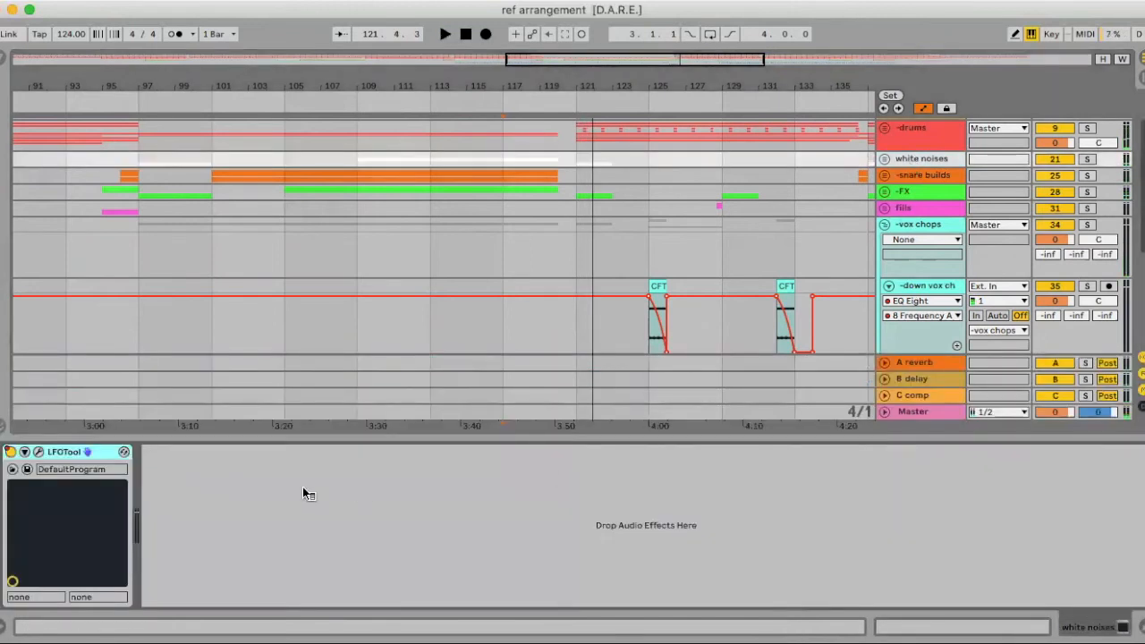
right_click(76, 457)
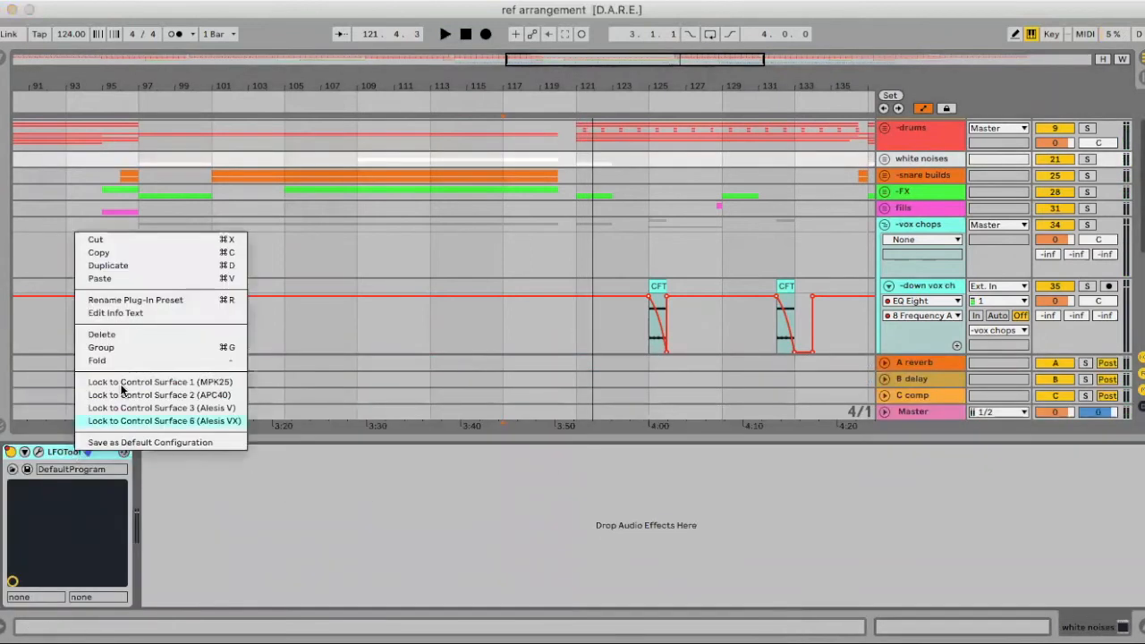
left_click(101, 252)
left_click(1141, 627)
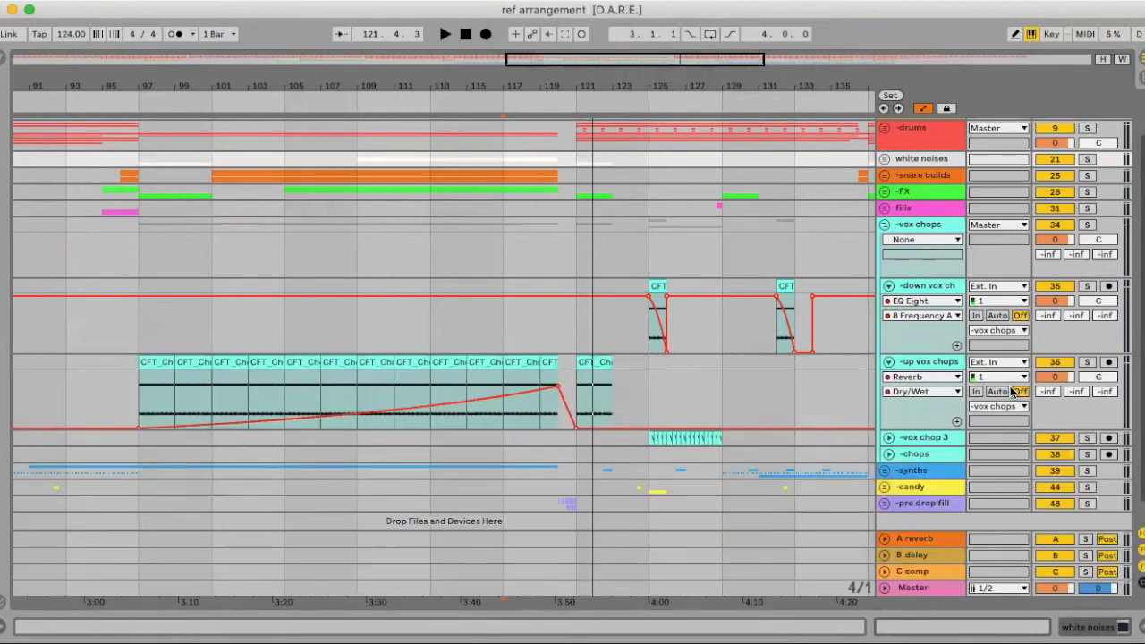
Paste the LFOTool into the -vox chops group's device chain
double_click(933, 226)
right_click(478, 569)
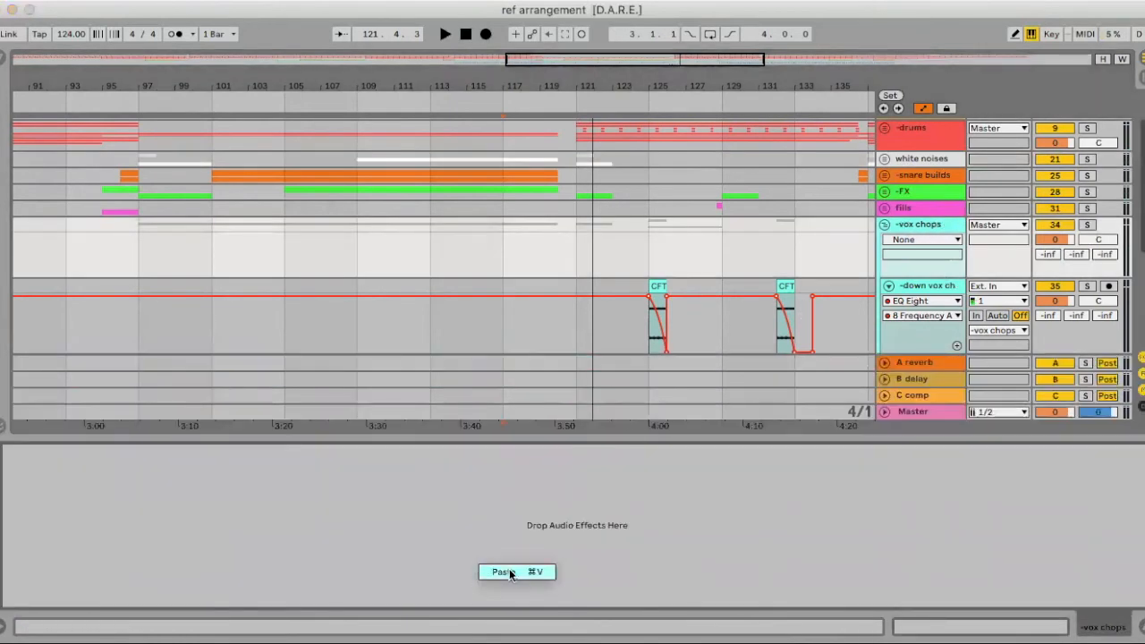
key("space")
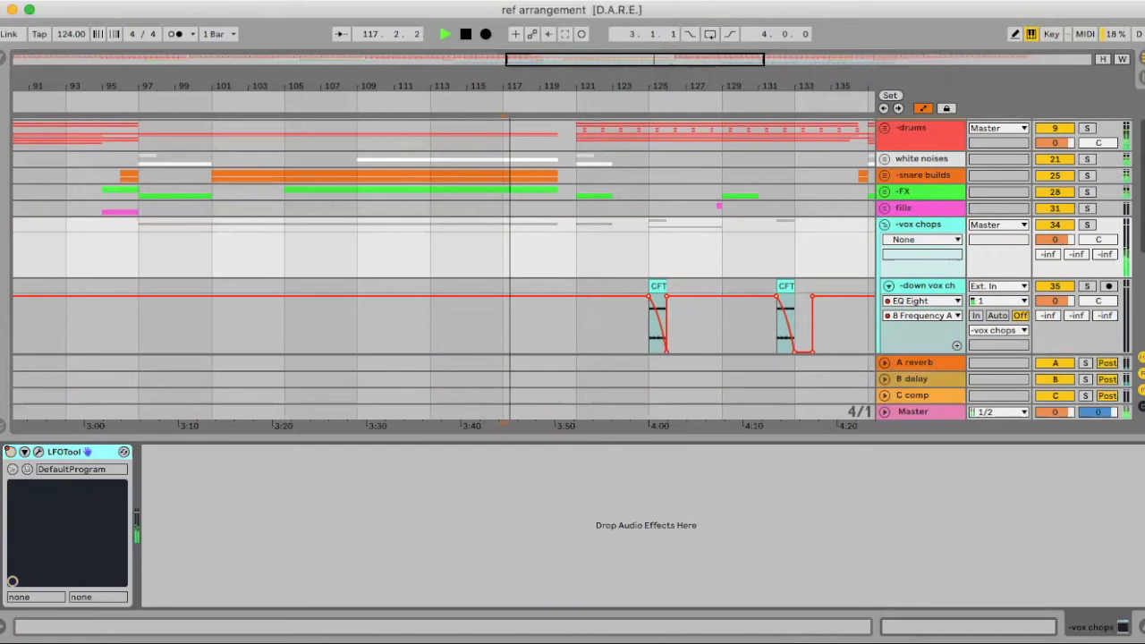
left_click(1141, 627)
key("space")
scroll(890, 269, "up", 2)
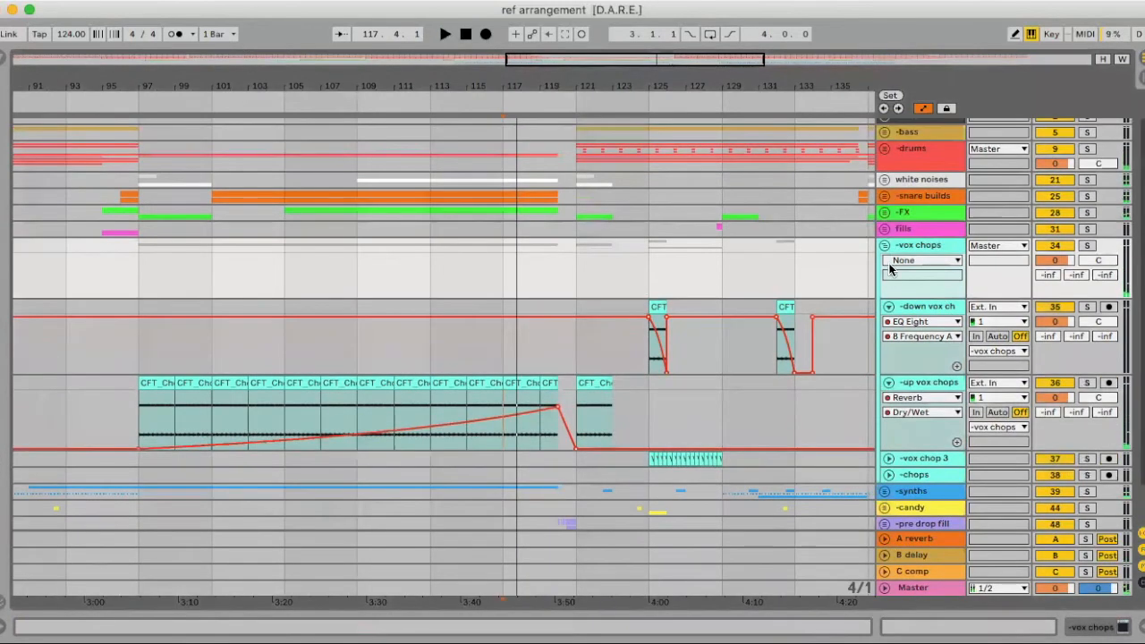
Fold -vox chops, check the -synths chain, then play from bar 120 with -vox chops unfolded
left_click(883, 246)
double_click(910, 288)
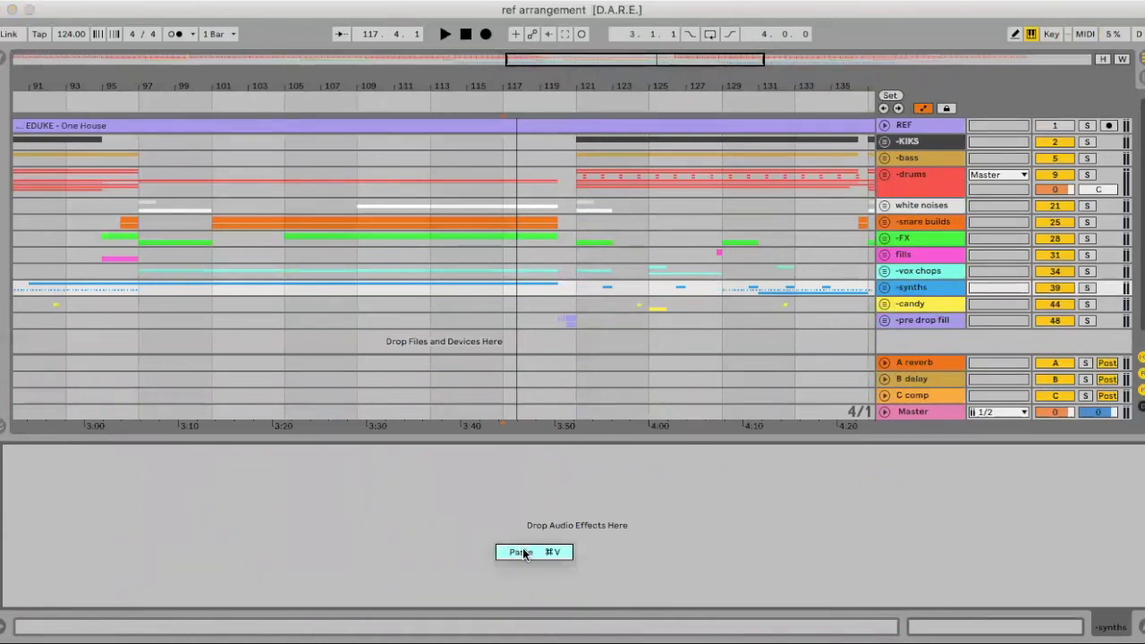
left_click(576, 275)
key("space")
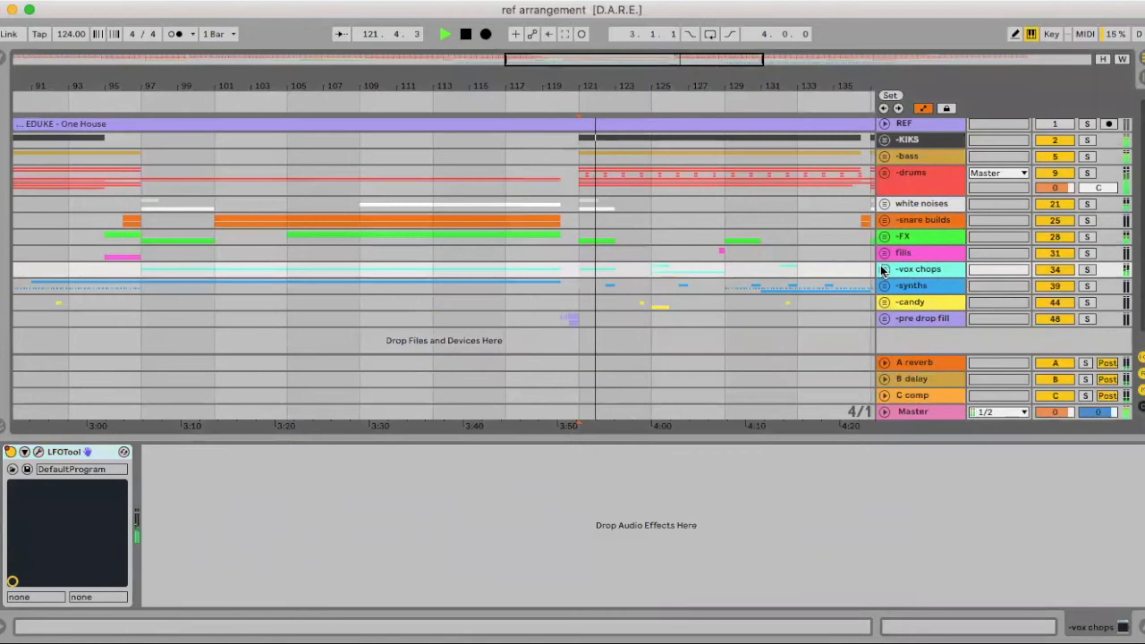
left_click(884, 269)
scroll(714, 300, "down", 5)
Solo up vox chops and audition the bar 121 clip against the mixer levels
left_click(521, 313)
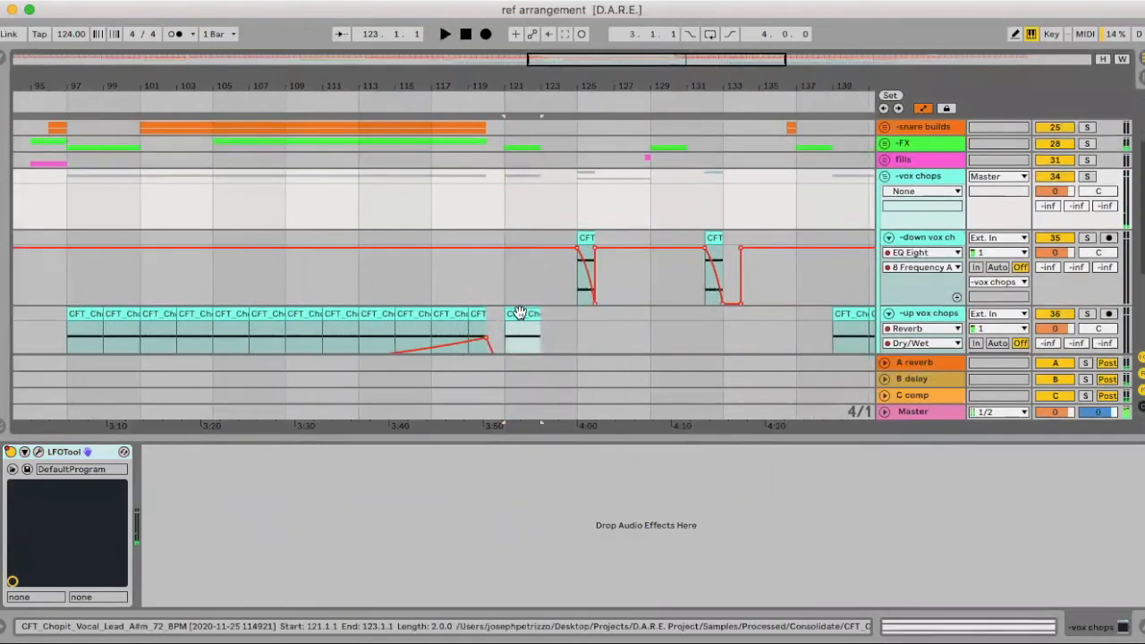
scroll(685, 312, "down", 3)
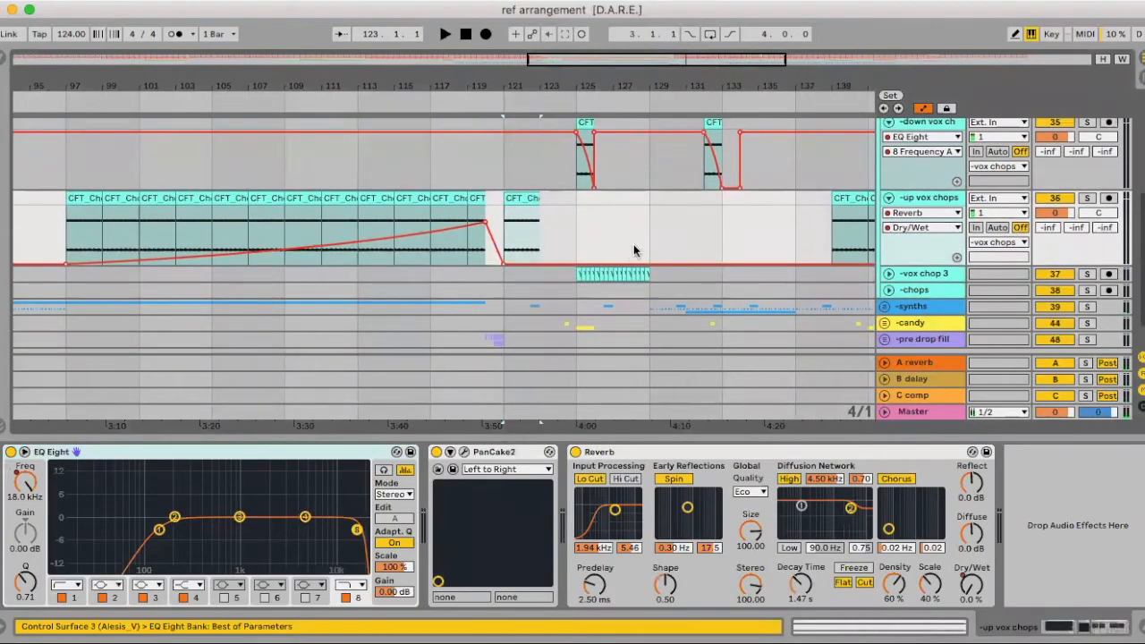
left_click(1087, 198)
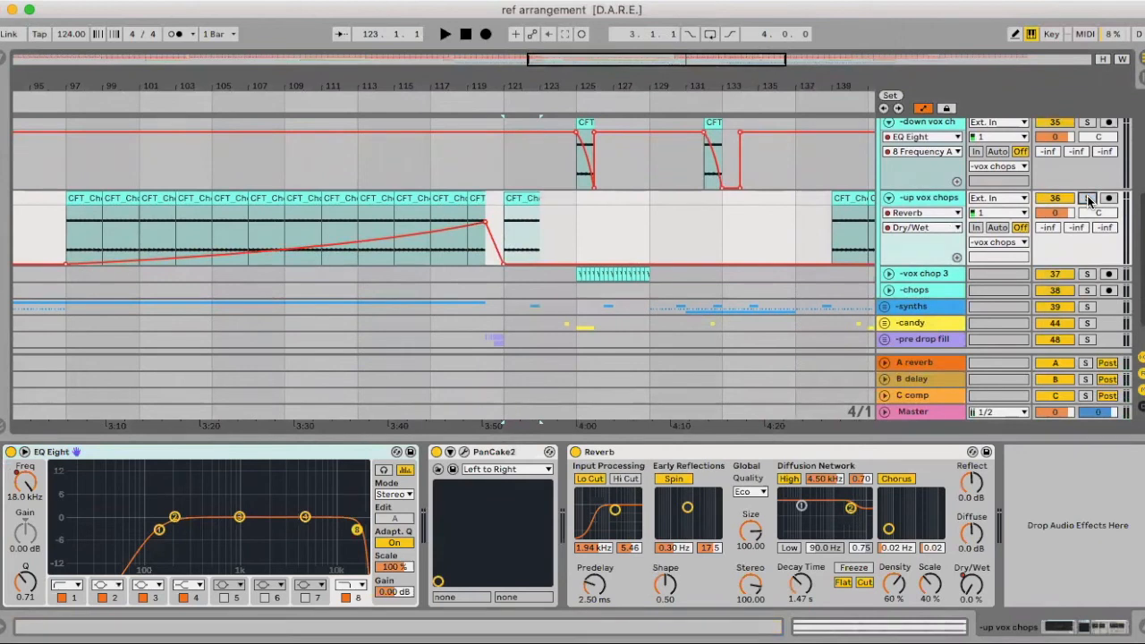
key("Tab")
key("space")
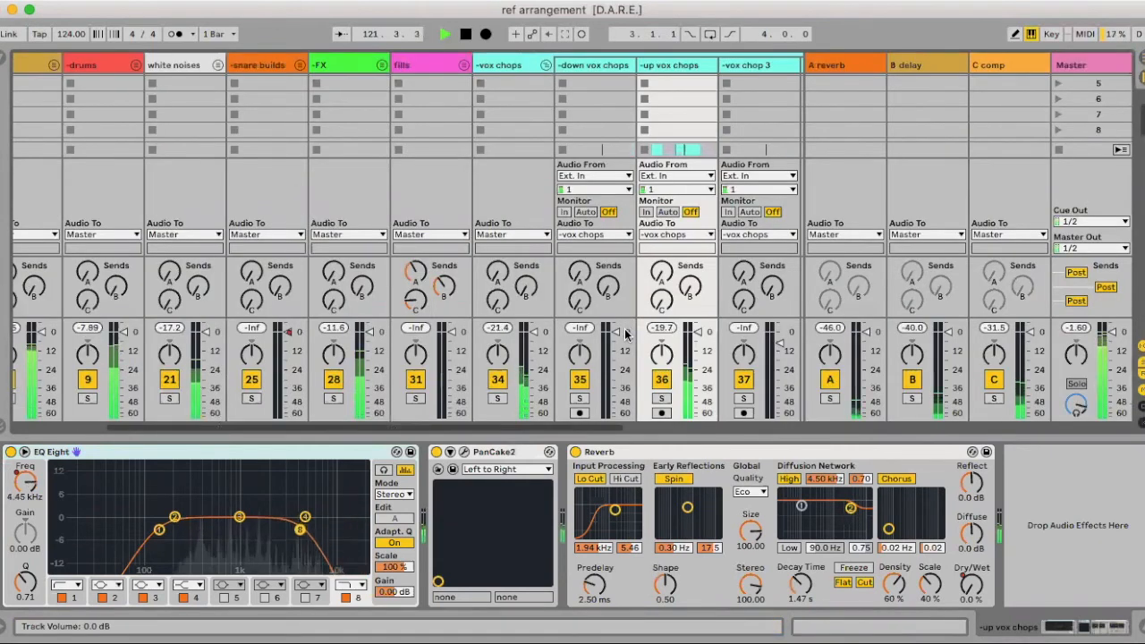
scroll(619, 337, "right", 2)
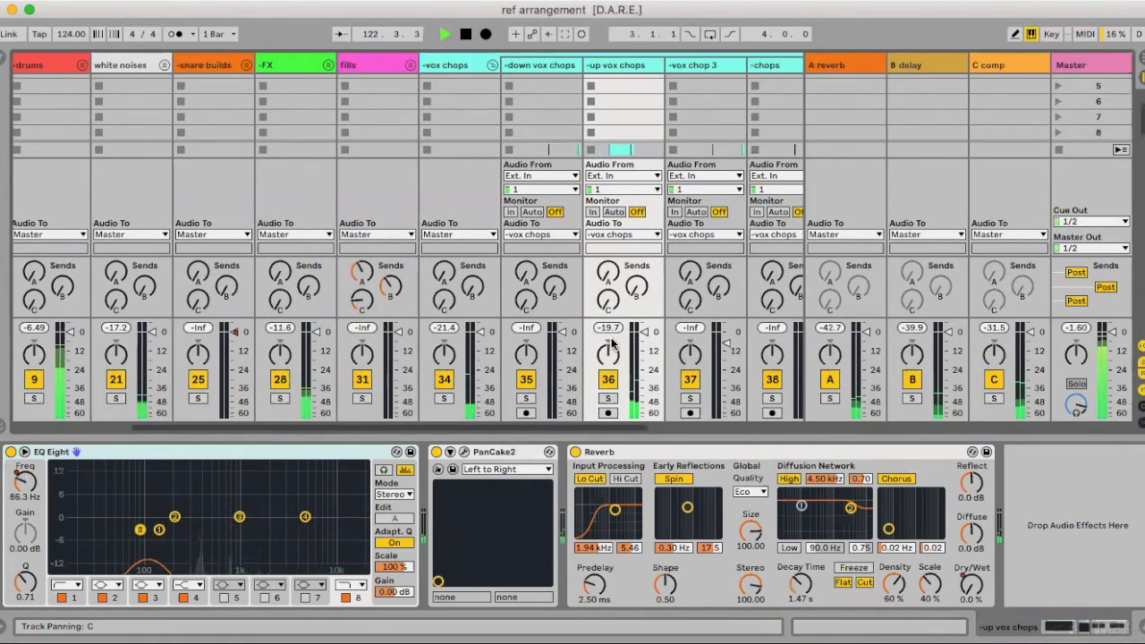
key("Tab")
key("space")
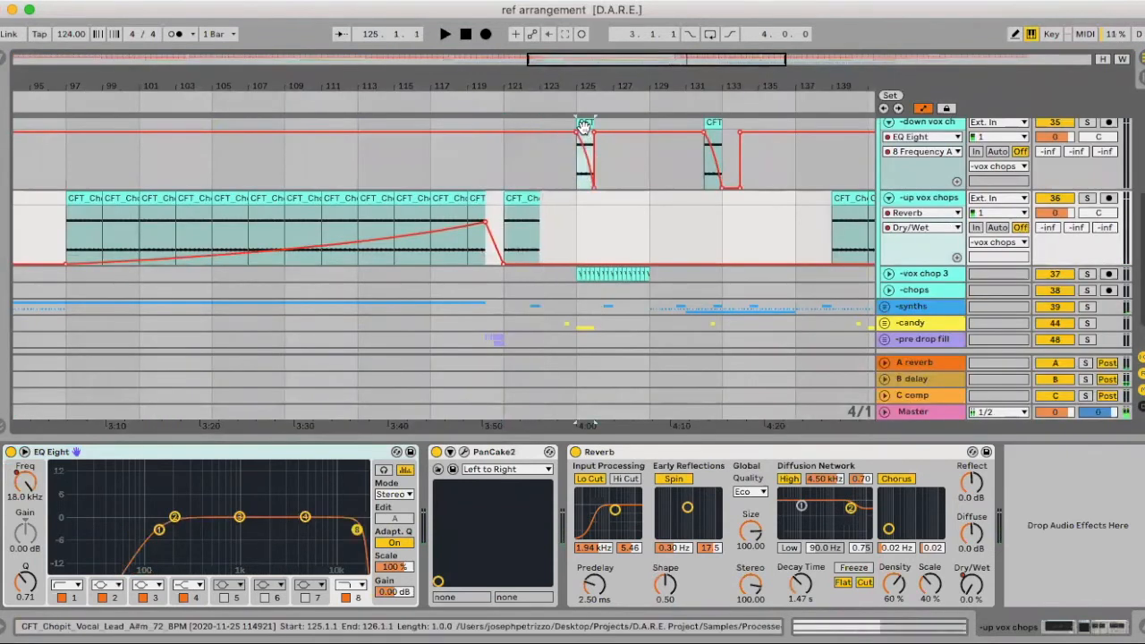
Compare the bar 125 down vox chops and vox chop 3 clips in the mixer view
left_click(585, 134)
key("Tab")
key("space")
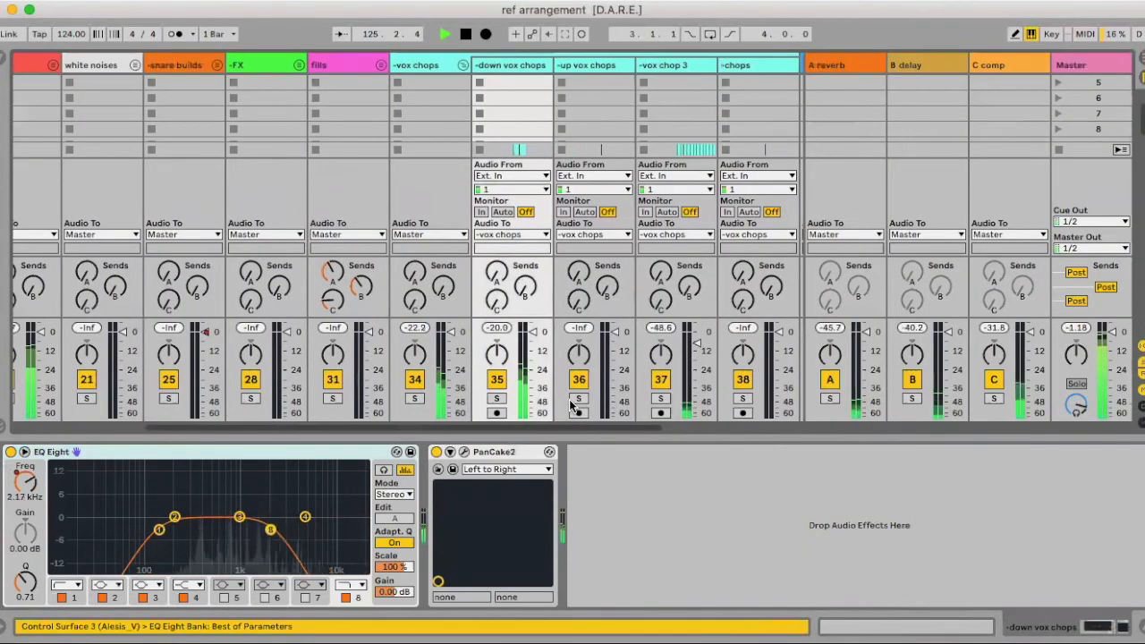
key("Tab")
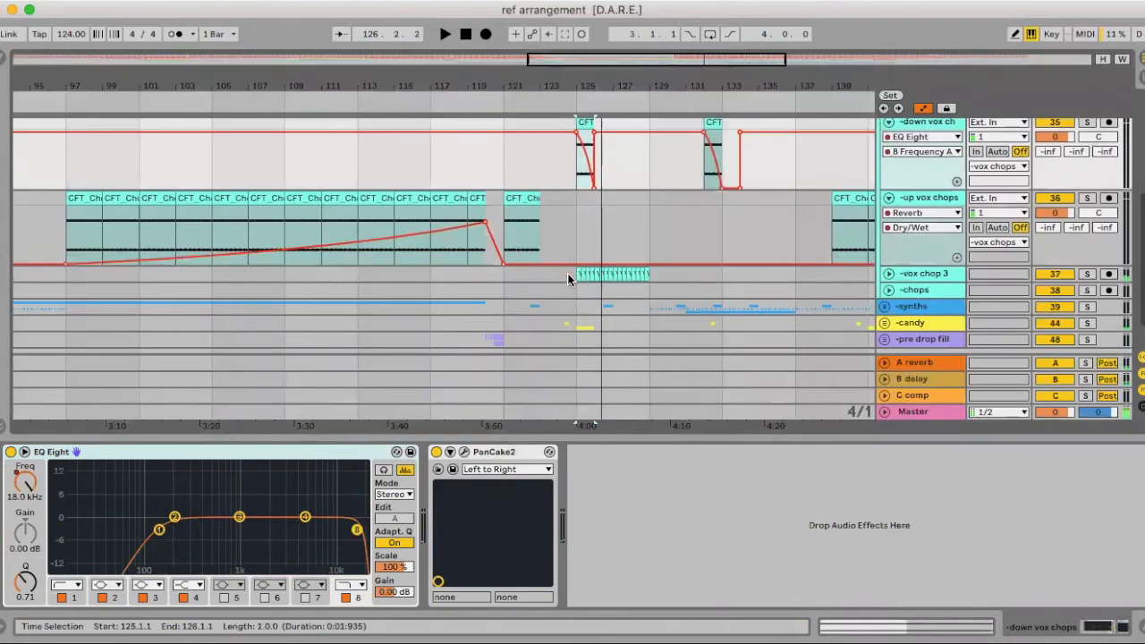
left_click(626, 277)
key("Tab")
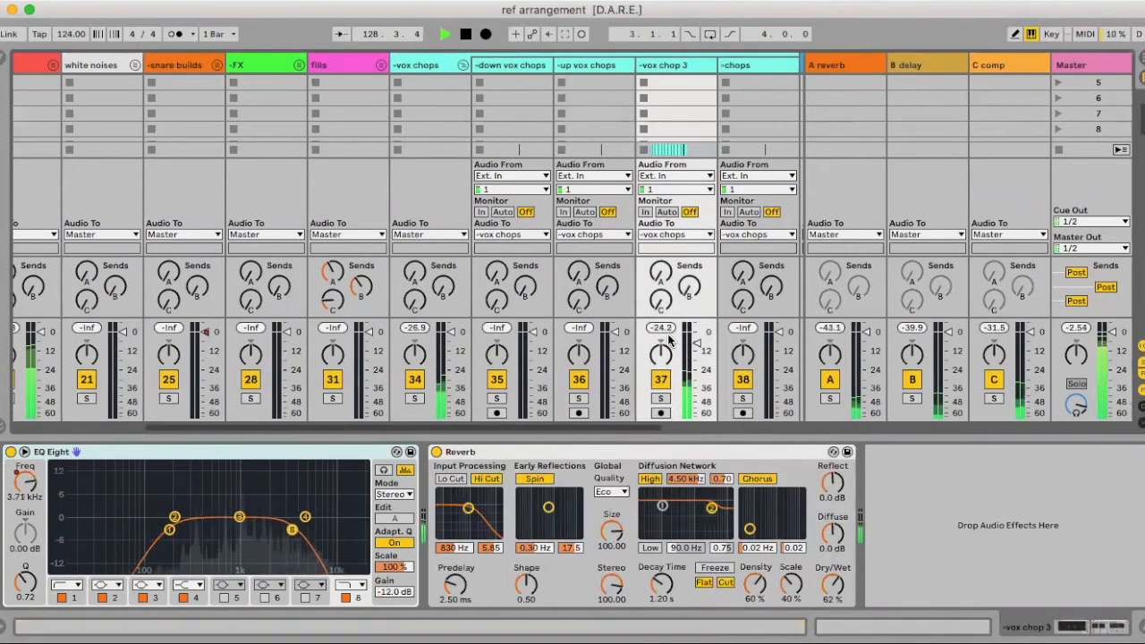
key("Tab")
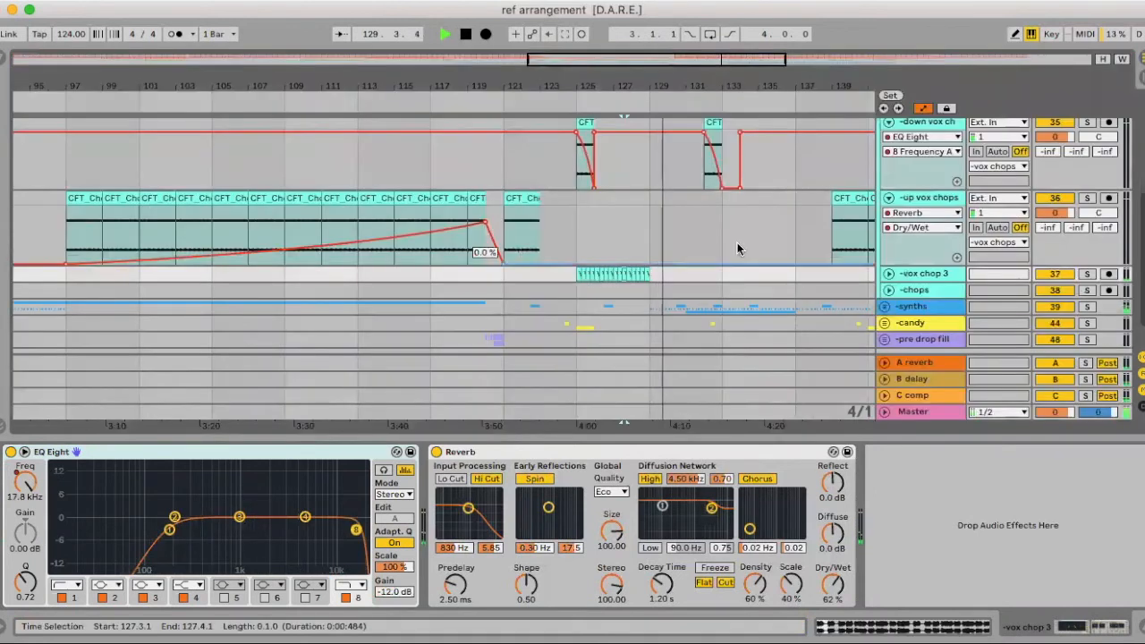
Check the bar 147 up vox chops clip in the mixer, stop, and hide the device panel
scroll(691, 237, "right", 10)
left_click(689, 220)
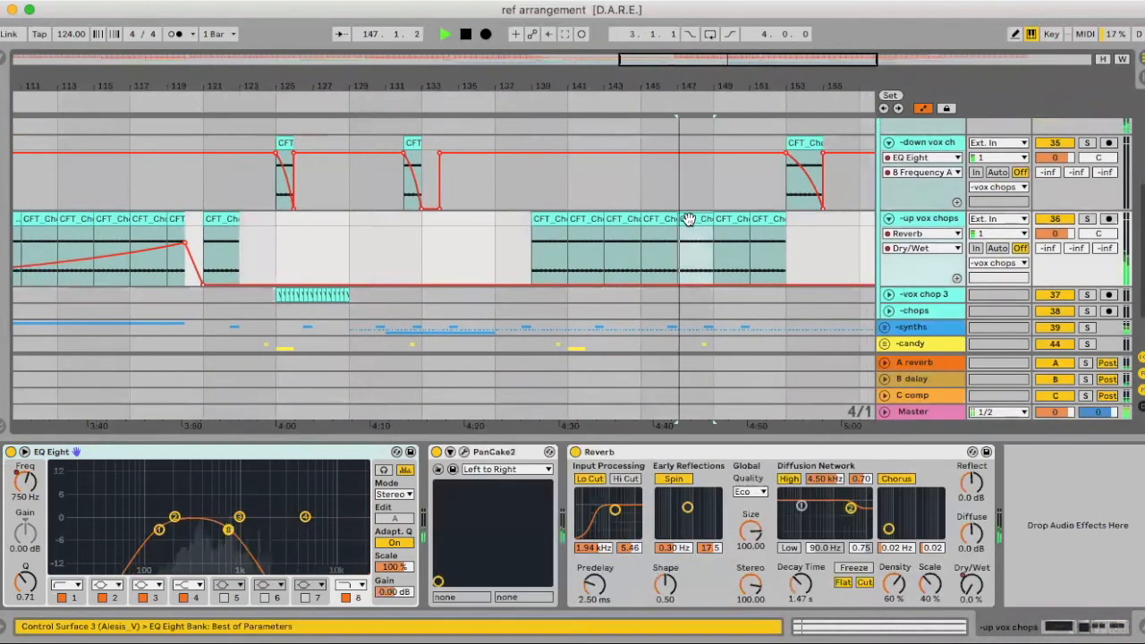
key("Tab")
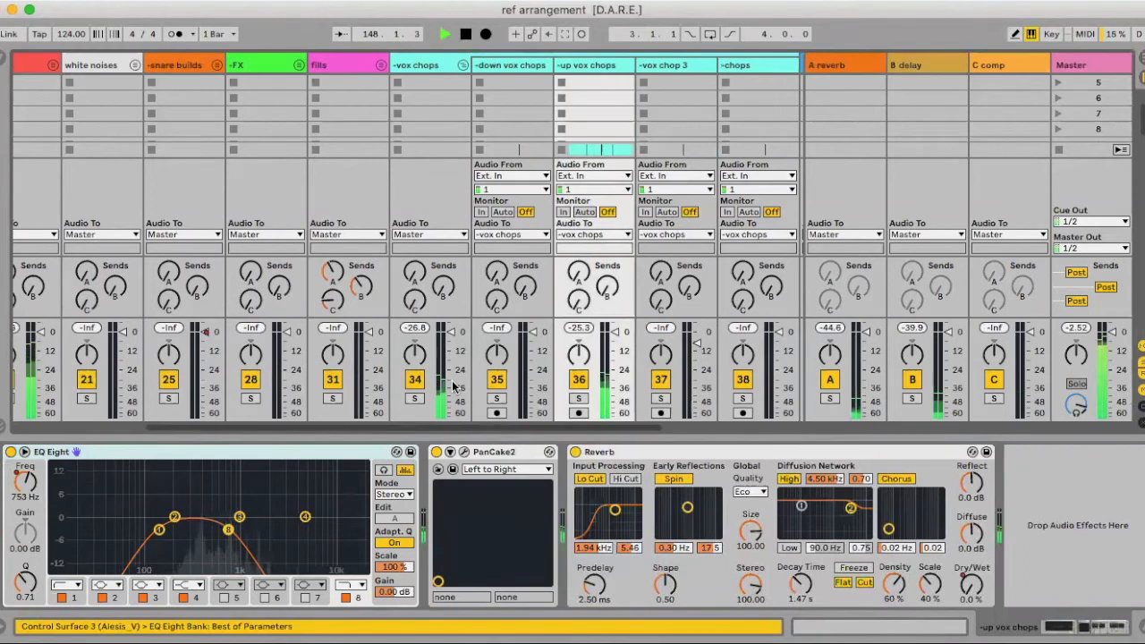
key("Tab")
key("space")
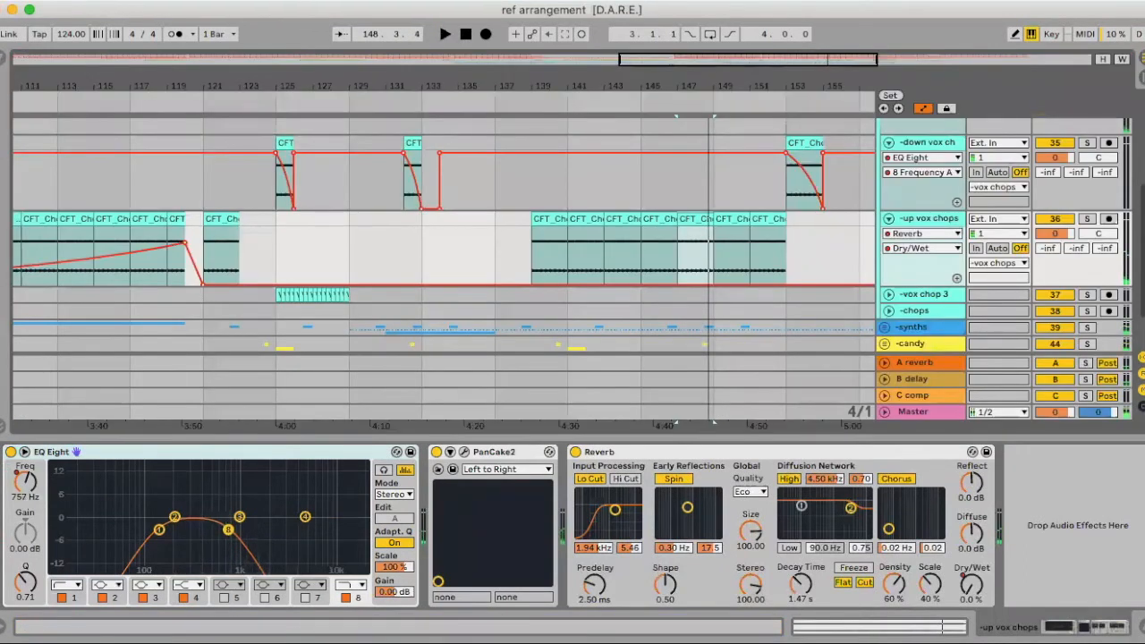
key("ctrl+alt+l")
Fold the down vox ch and up vox chops tracks, briefly checking the REF track
left_click(889, 266)
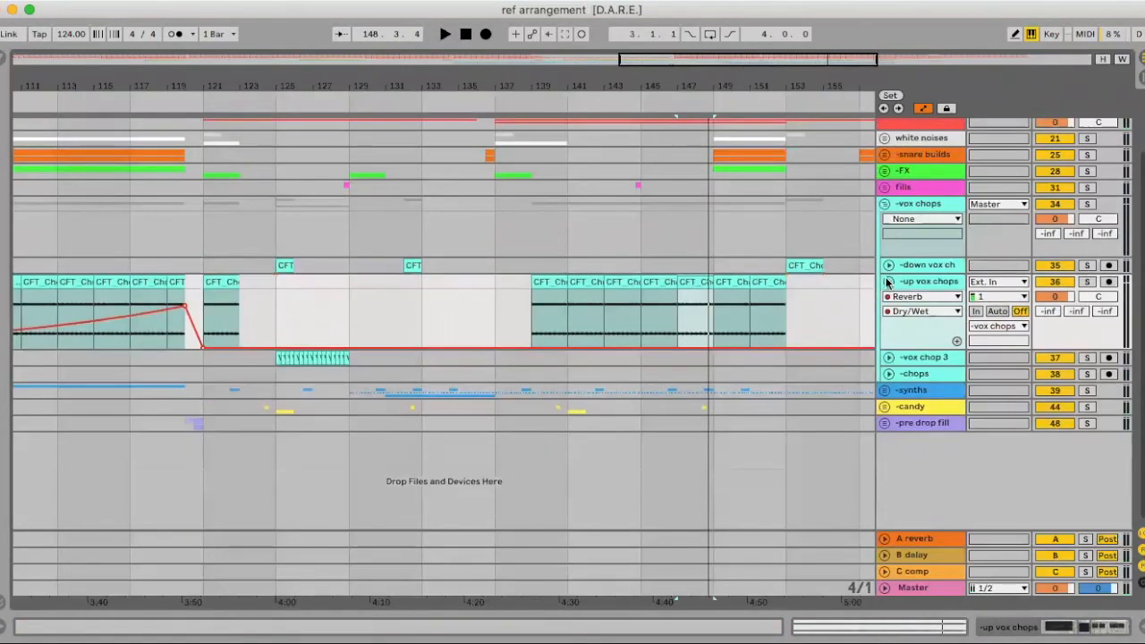
left_click(888, 281)
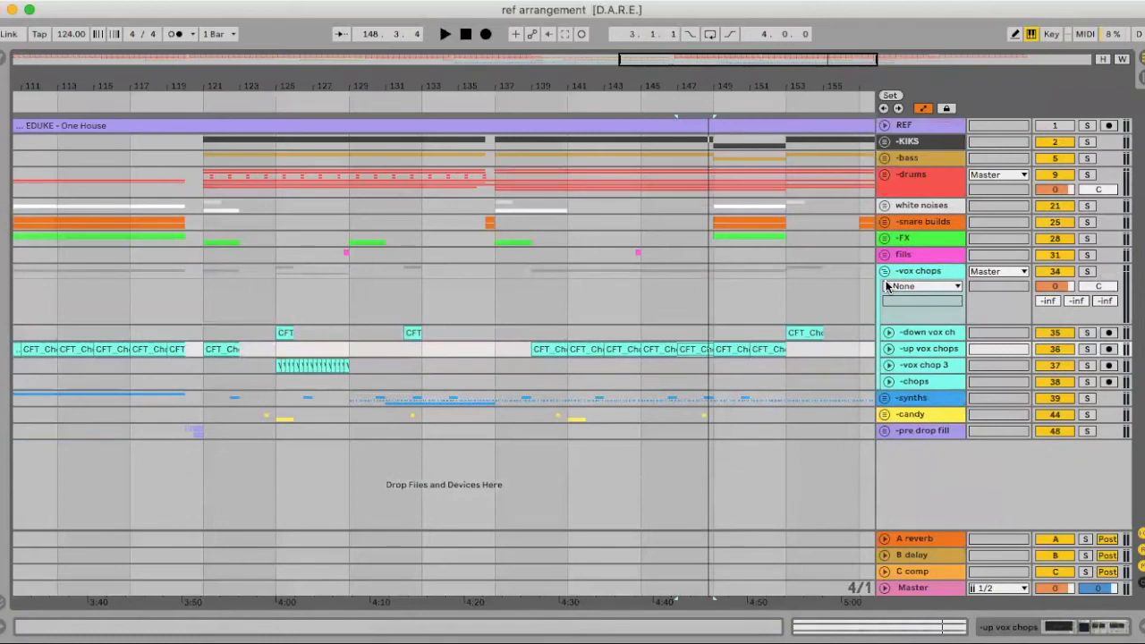
left_click(885, 126)
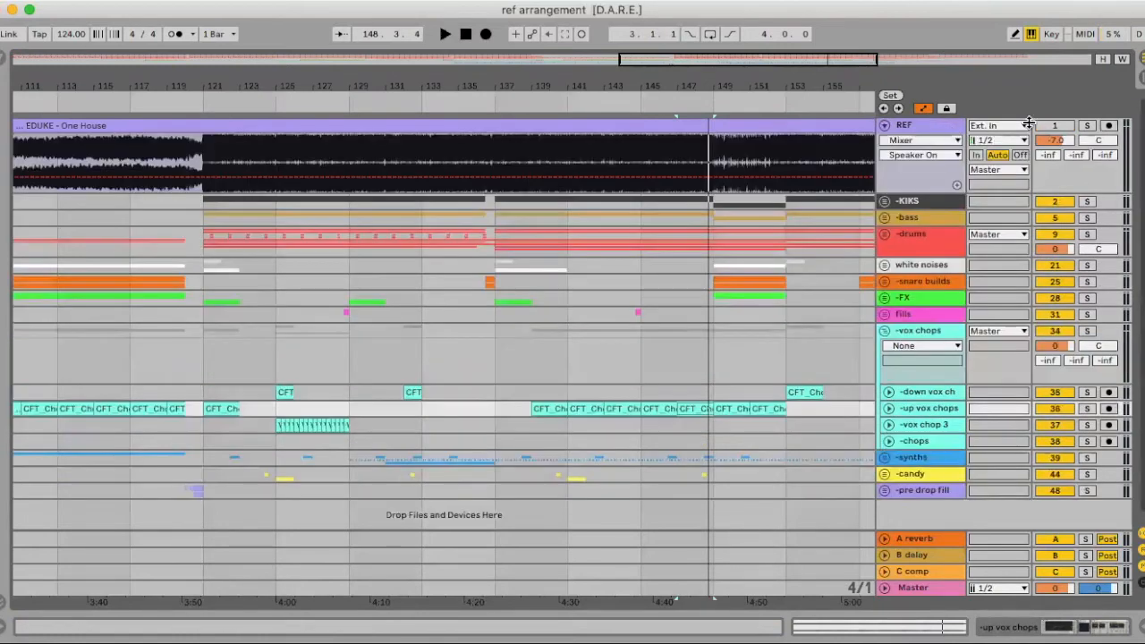
left_click(885, 126)
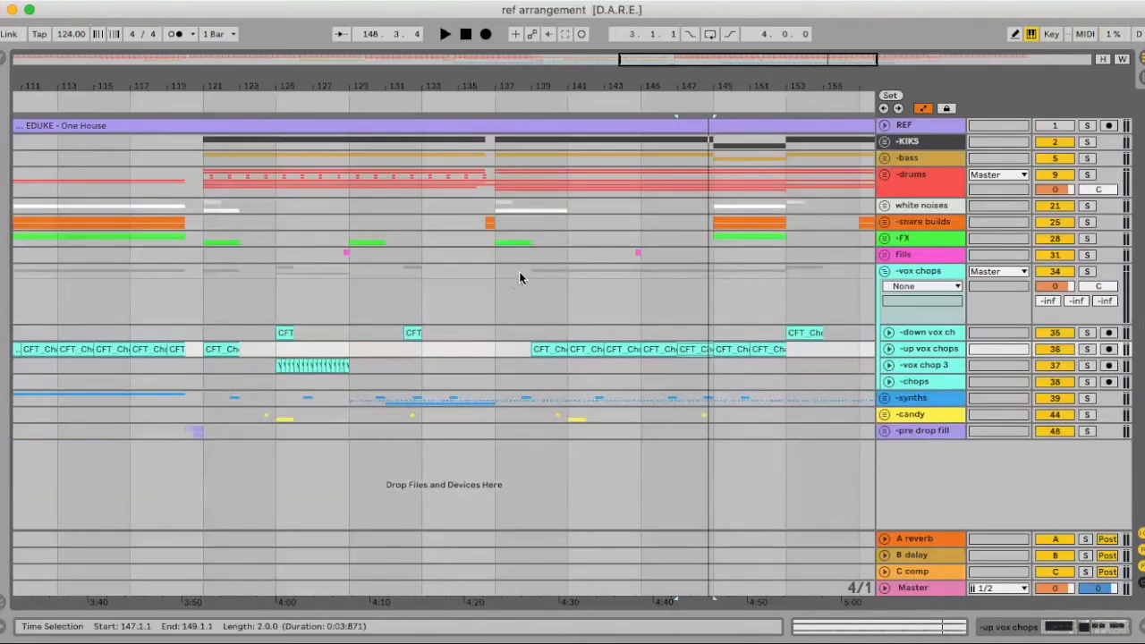
Solo and play up vox chops from bar 139, then collapse it and fold -vox chops
left_click(544, 348)
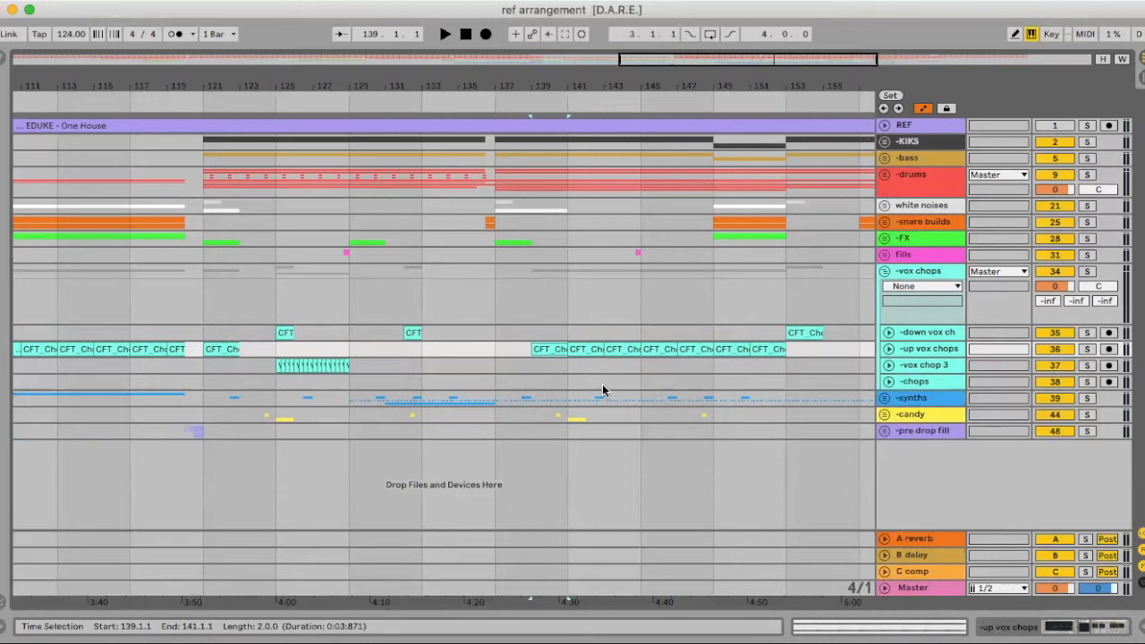
left_click(1086, 350)
key("space")
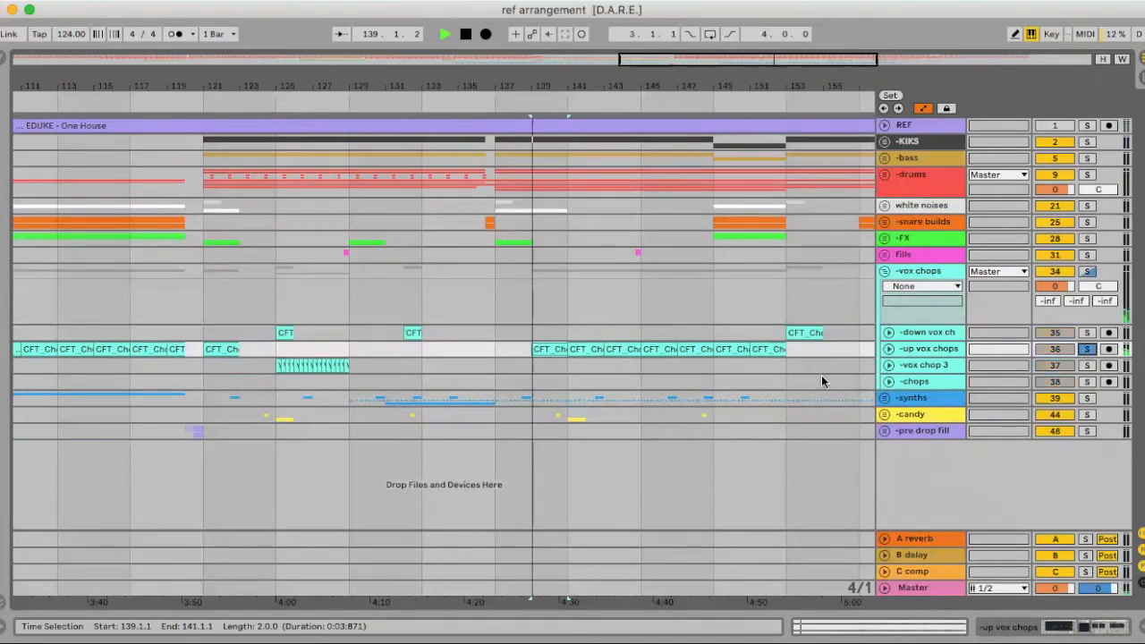
left_click(888, 350)
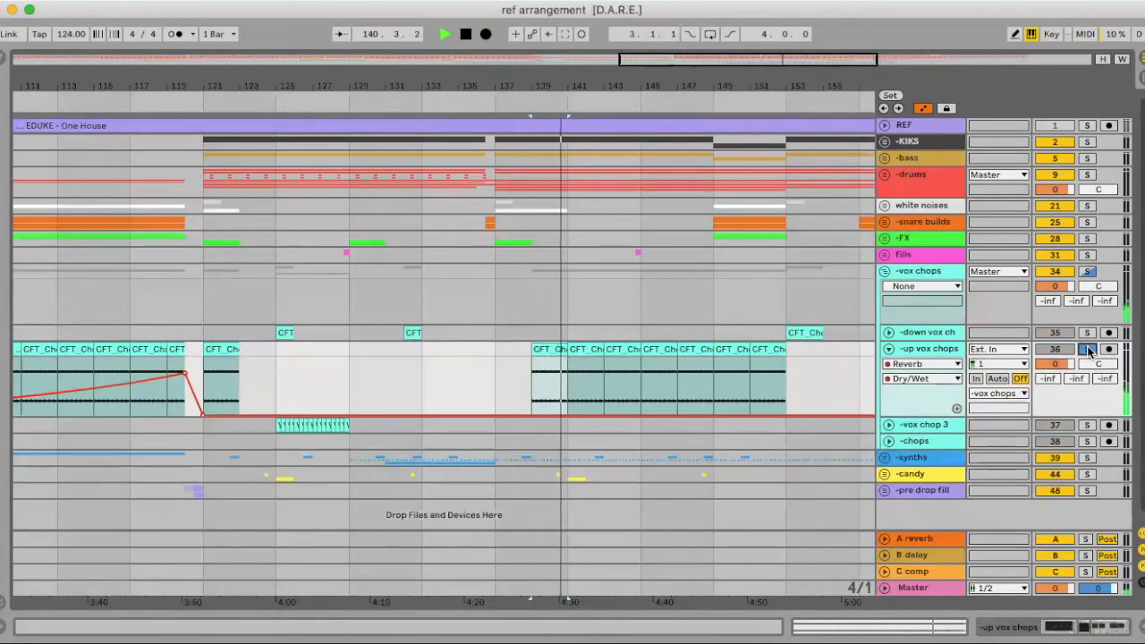
left_click(573, 401)
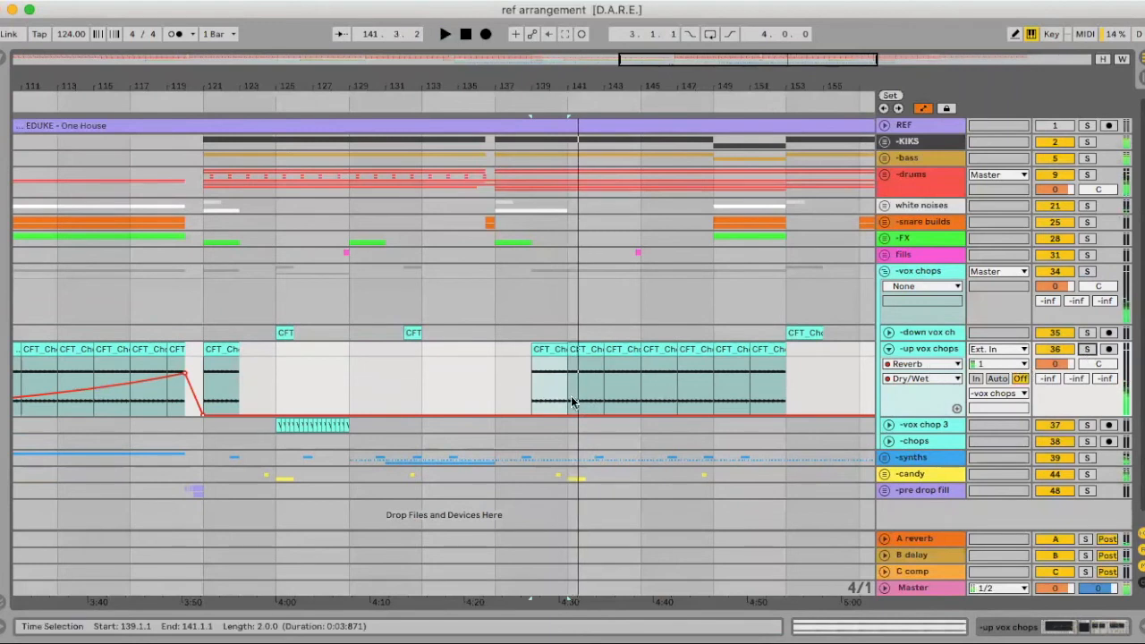
left_click(888, 349)
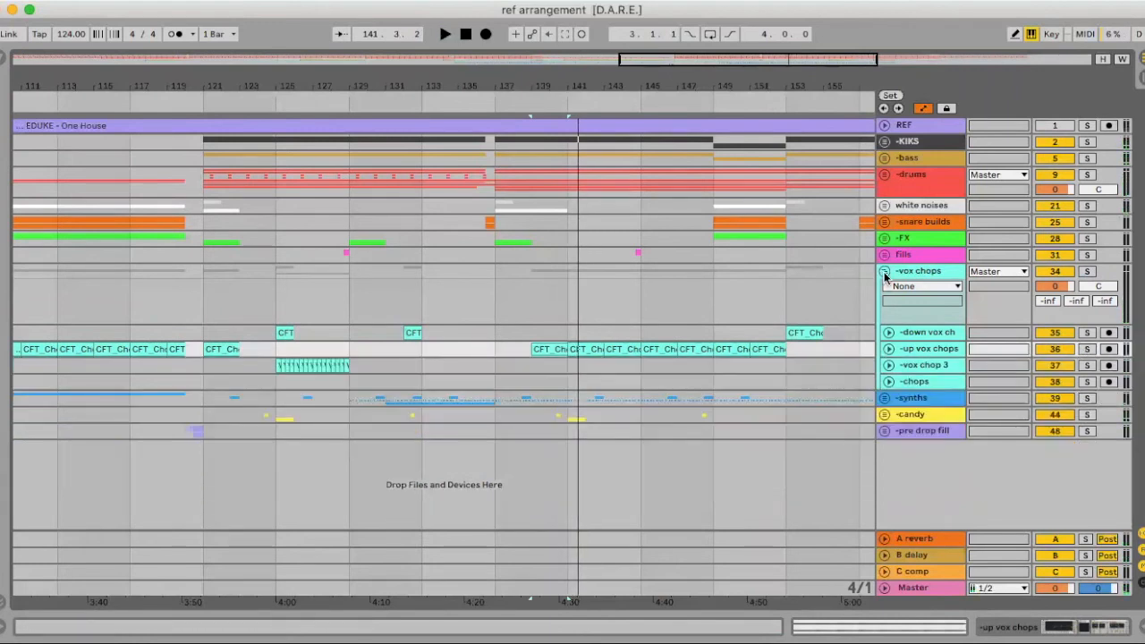
left_click(885, 274)
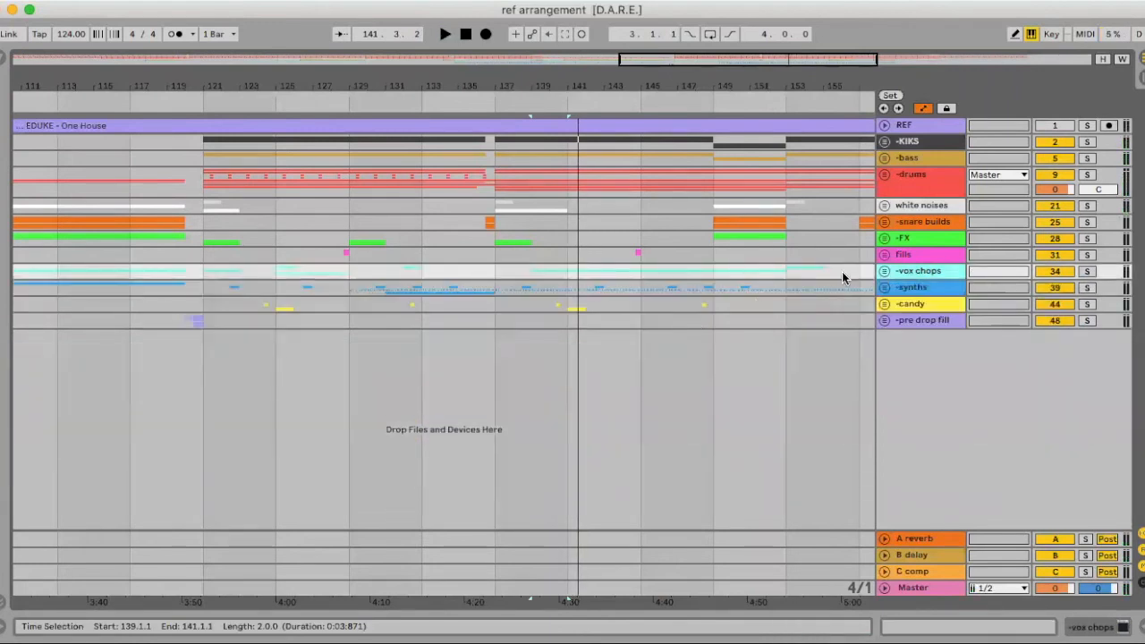
Unfold the -synths group and play the synths1 clip from bar 103
left_click(887, 290)
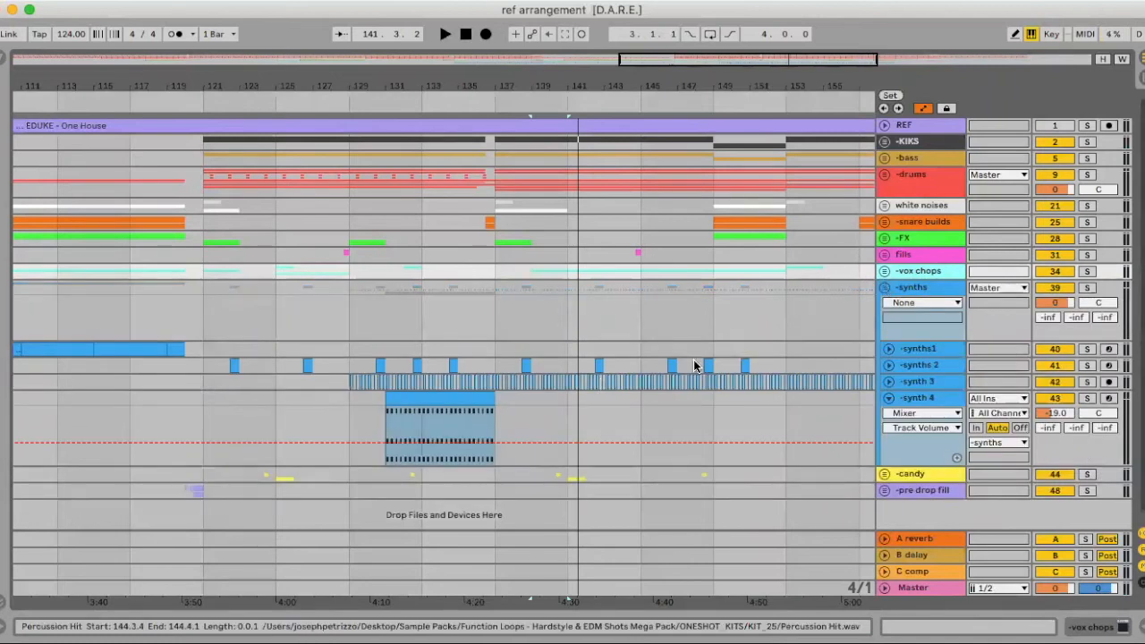
double_click(909, 291)
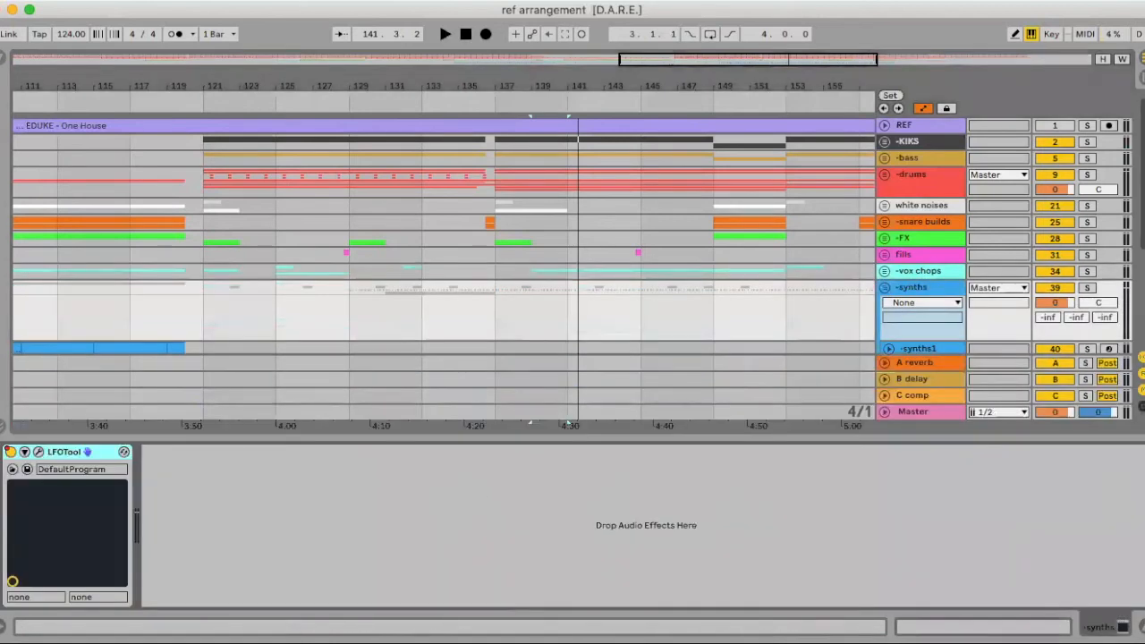
left_click(1142, 627)
scroll(405, 319, "left", 10)
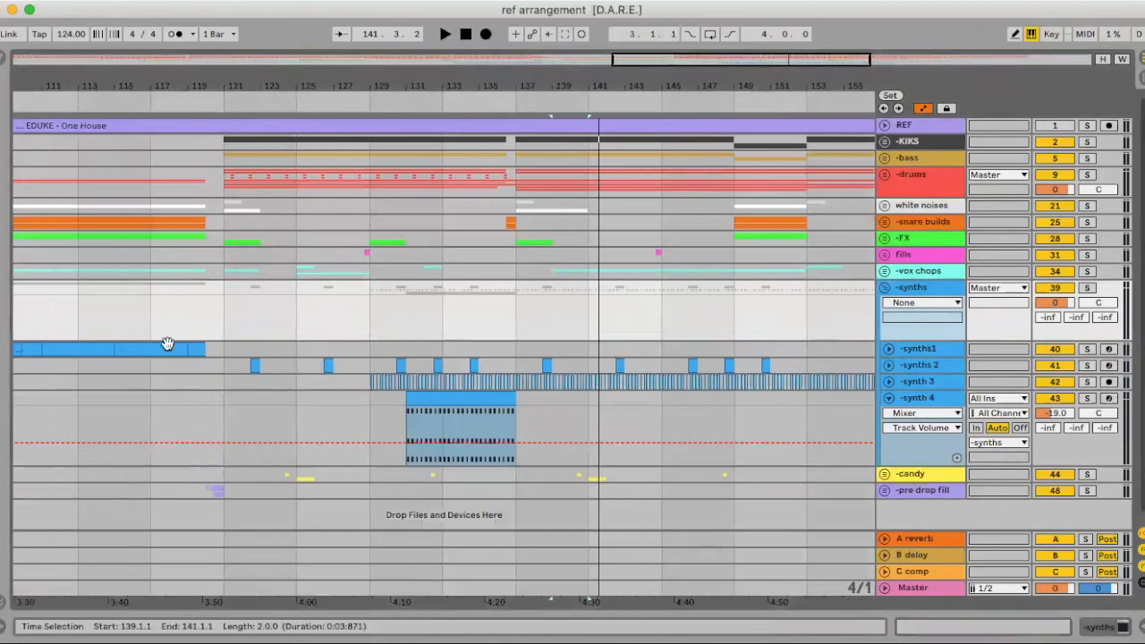
left_click(261, 343)
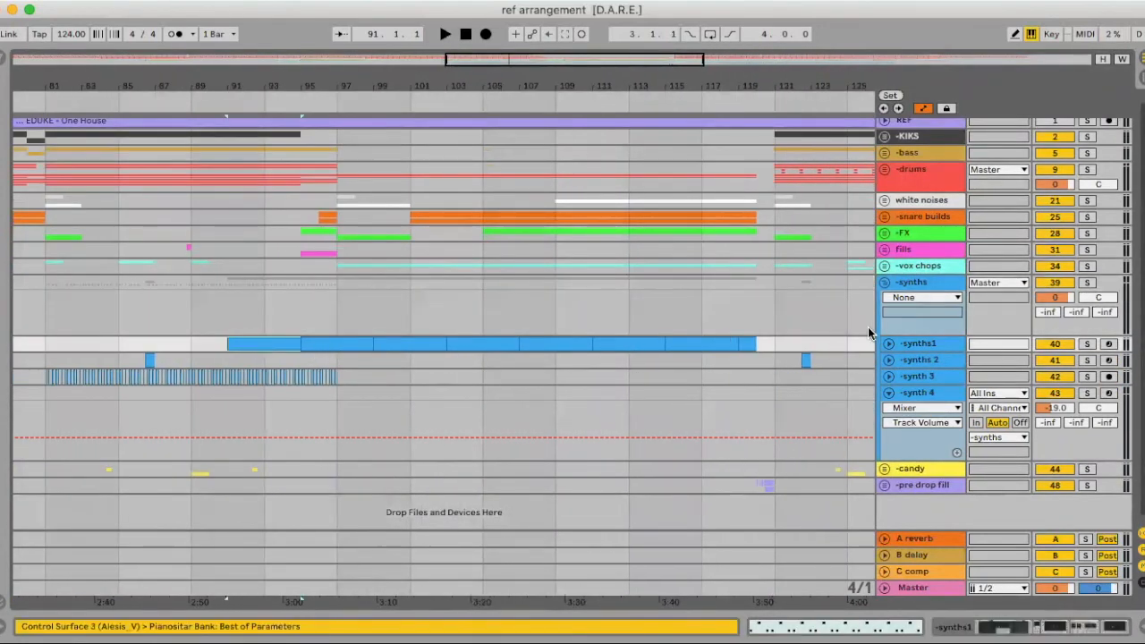
key("space")
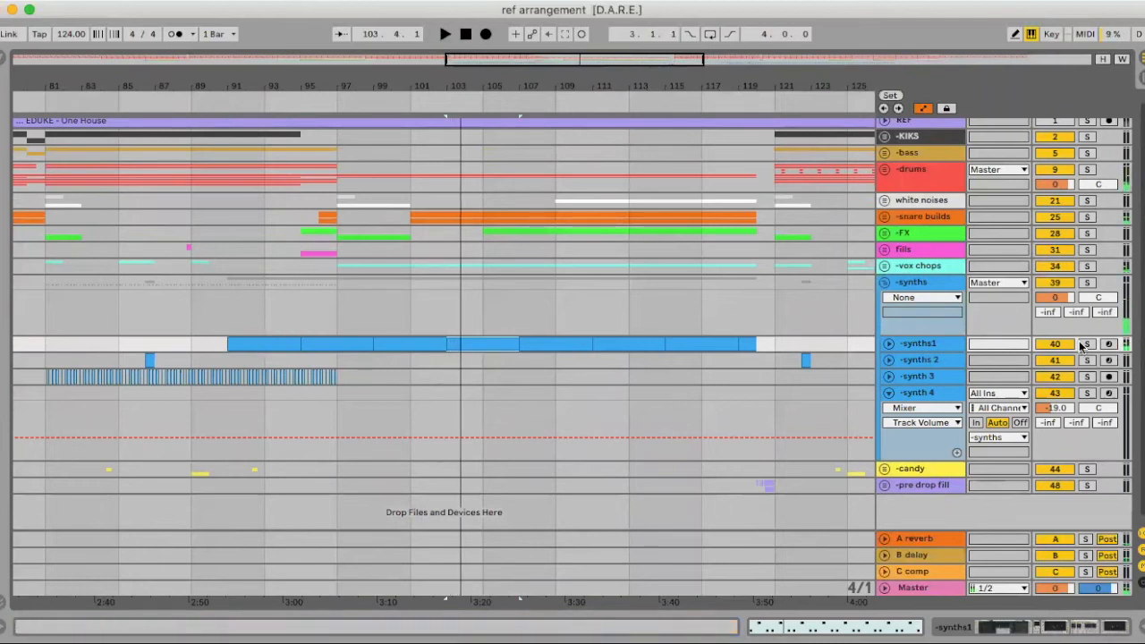
scroll(1079, 347, "up", 1)
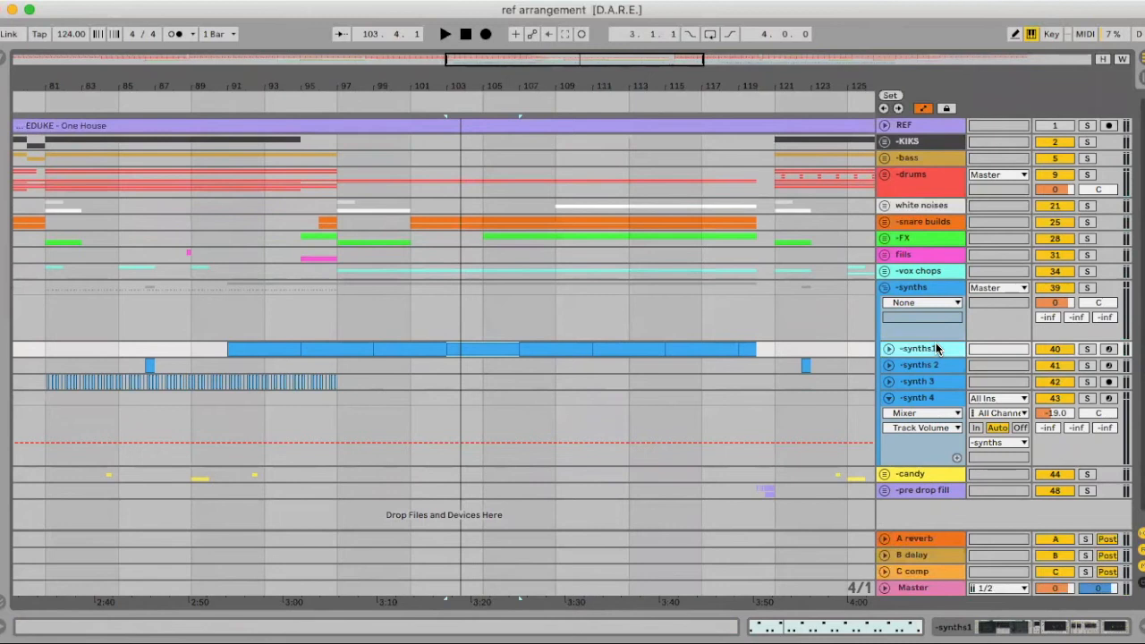
scroll(940, 351, "down", 1)
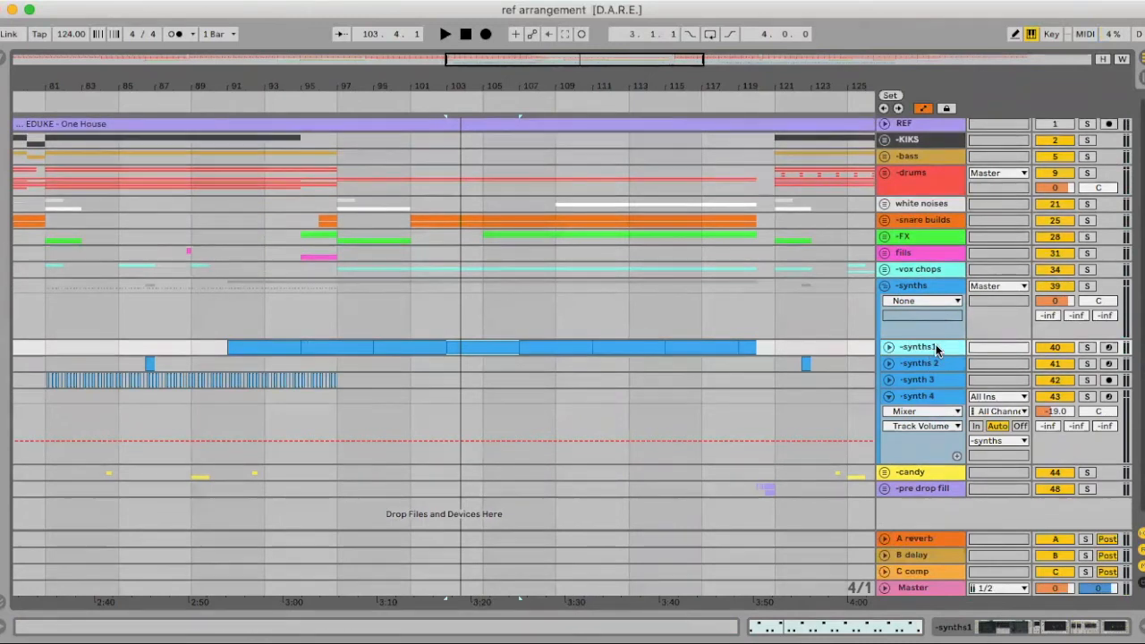
key("space")
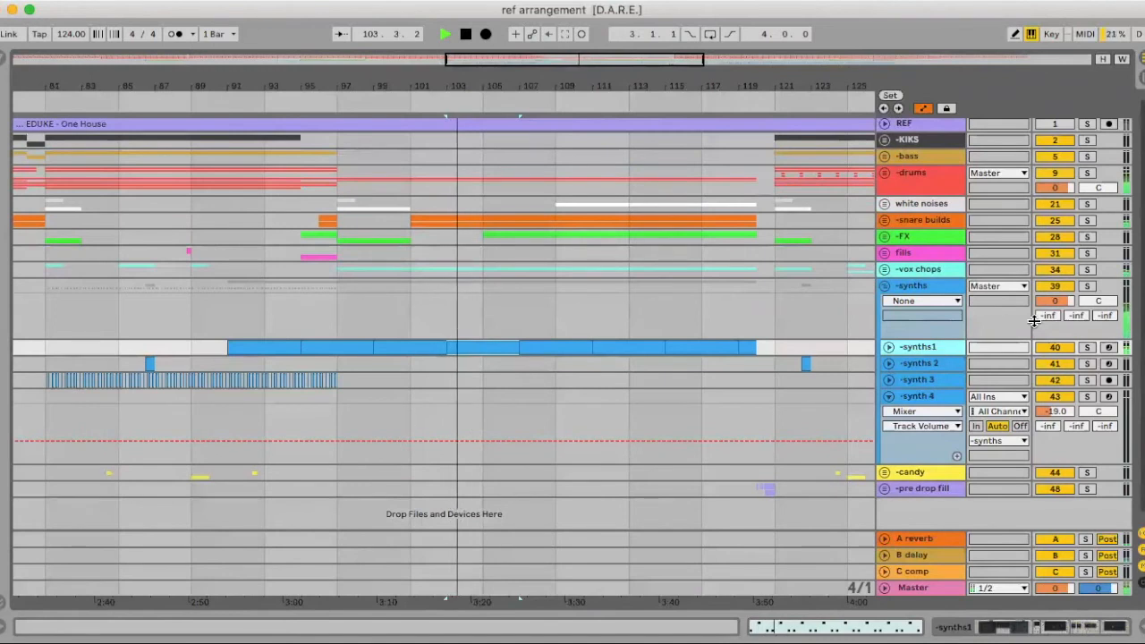
In Session view, bypass and restore synths1's Reverb and inspect its Pianositar Sub Tone parameter
key("Tab")
scroll(490, 397, "right", 2)
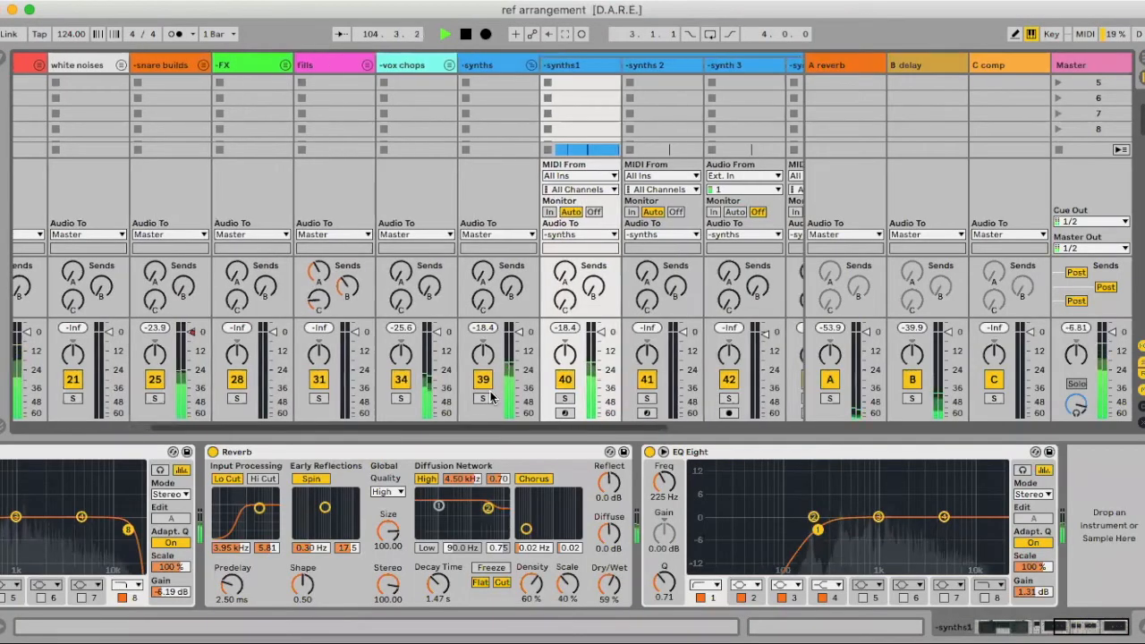
scroll(490, 396, "right", 2)
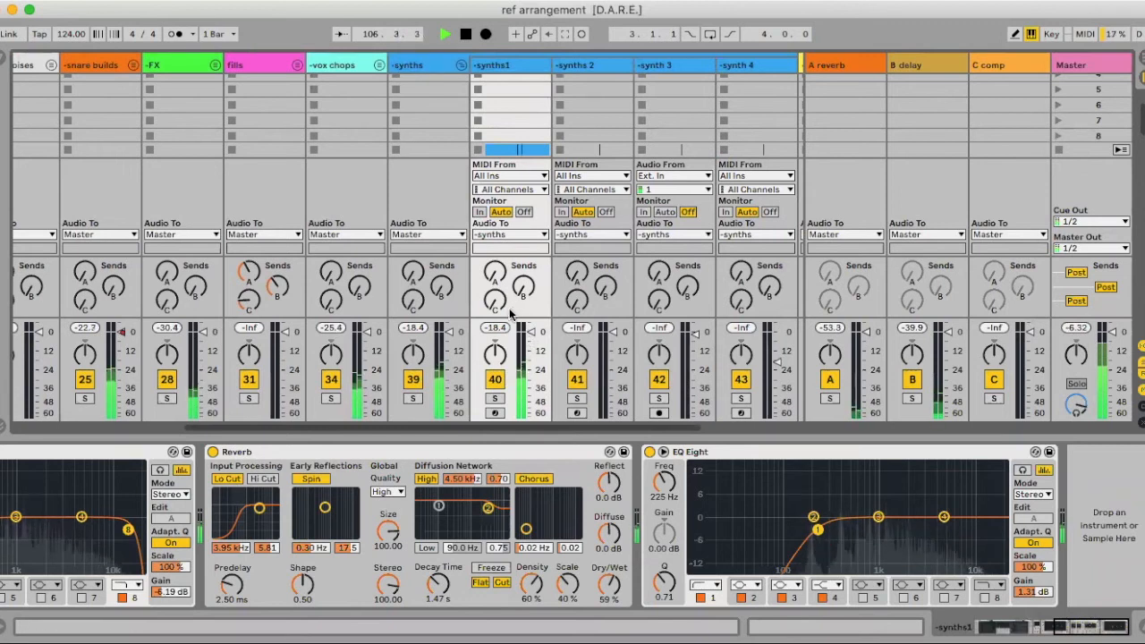
left_click(212, 452)
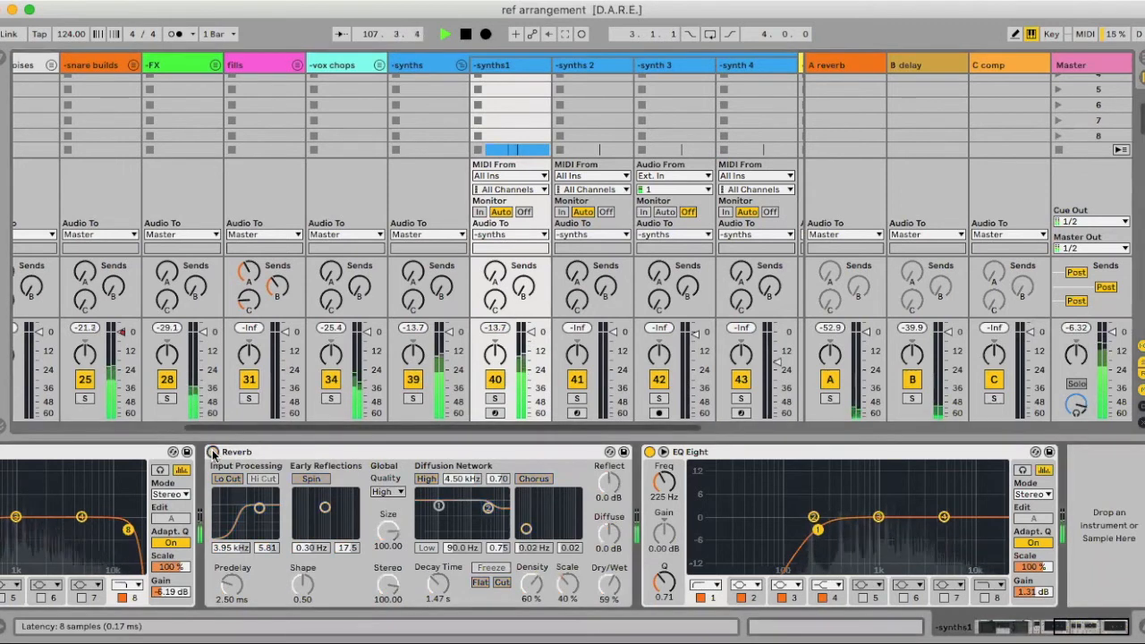
left_click(213, 453)
scroll(214, 450, "left", 5)
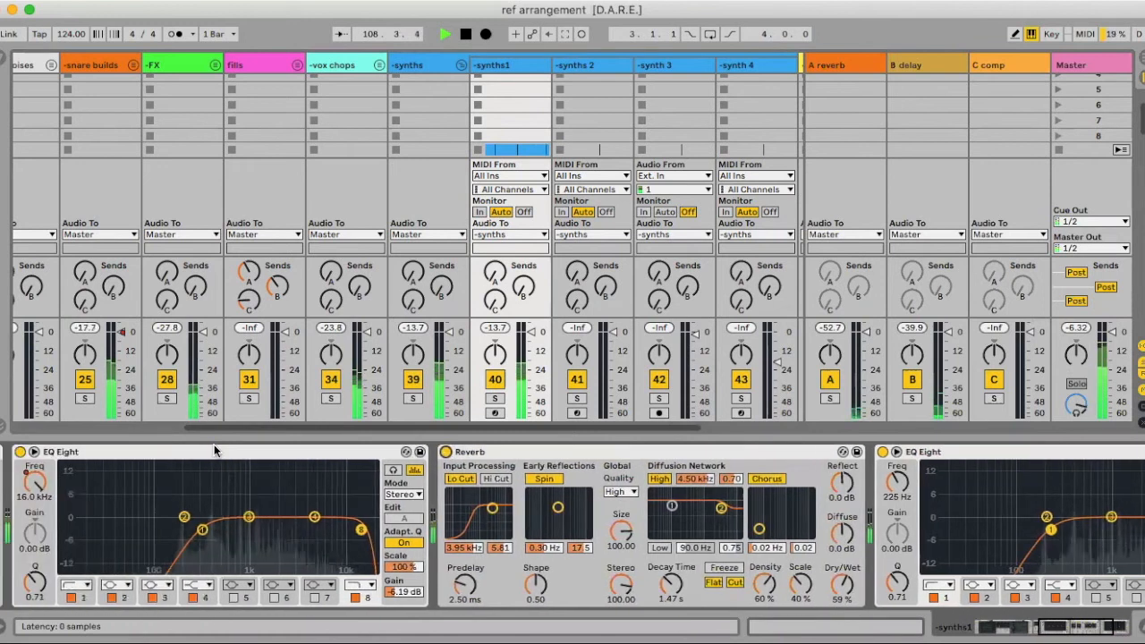
scroll(214, 445, "left", 10)
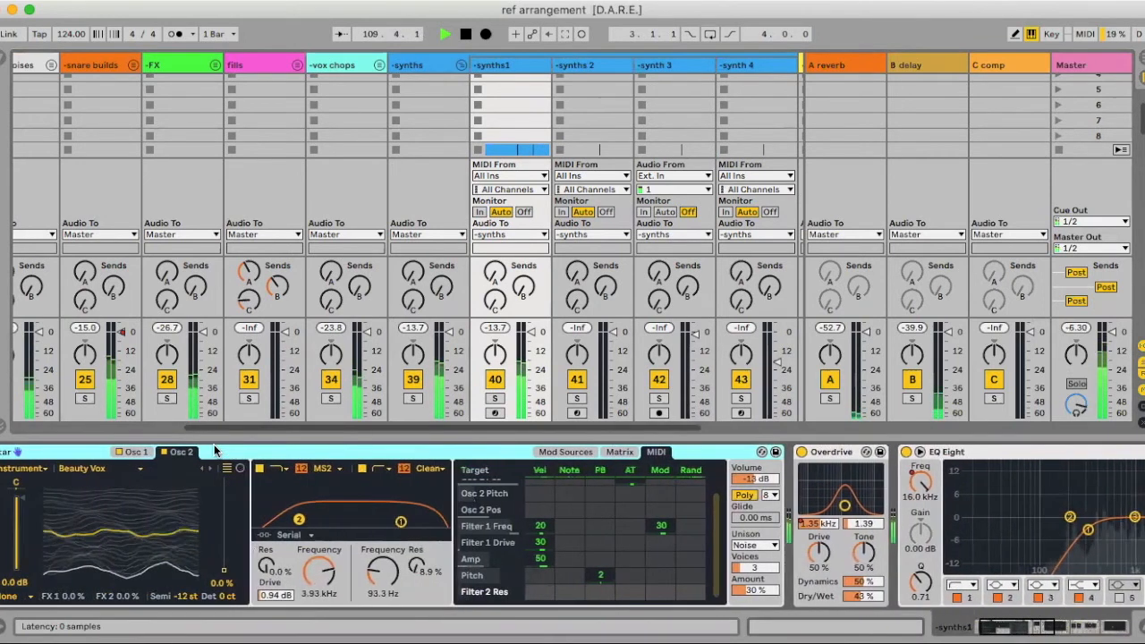
scroll(214, 445, "left", 3)
left_click(19, 537)
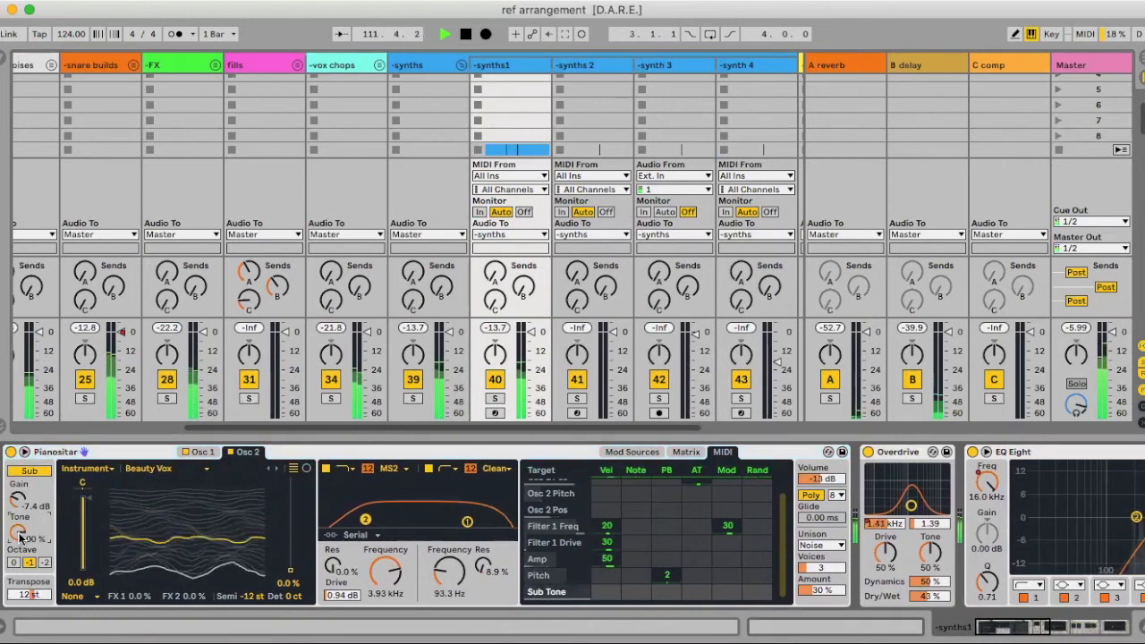
key("Tab")
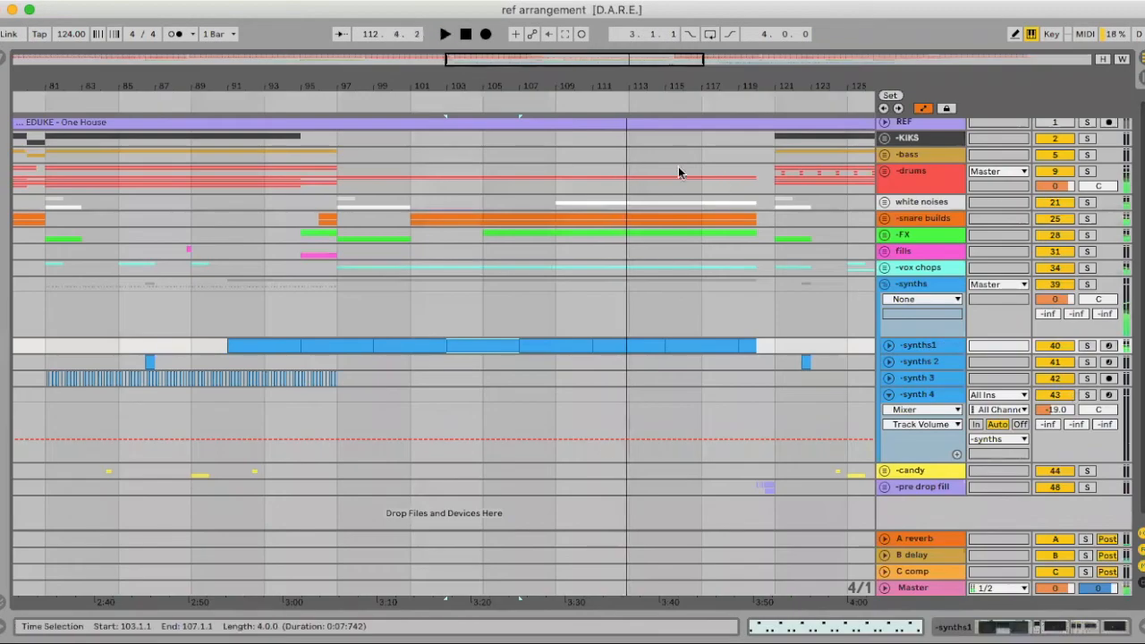
left_click(149, 362)
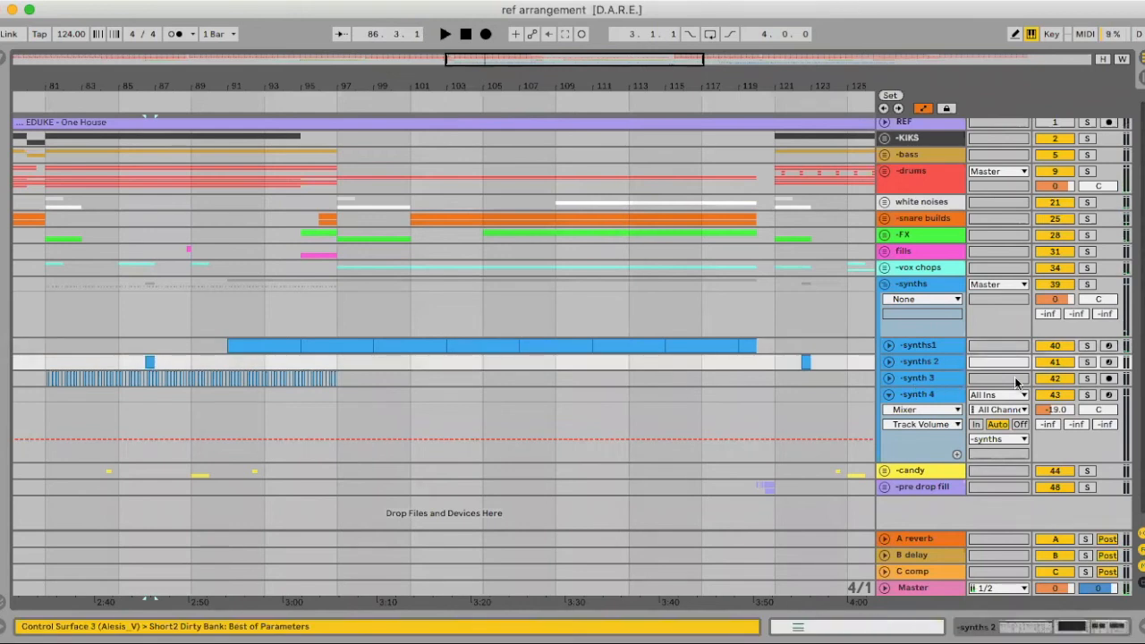
Play synths 2 from bar 86 and inspect its EQ Eight output gain in the mixer
key("space")
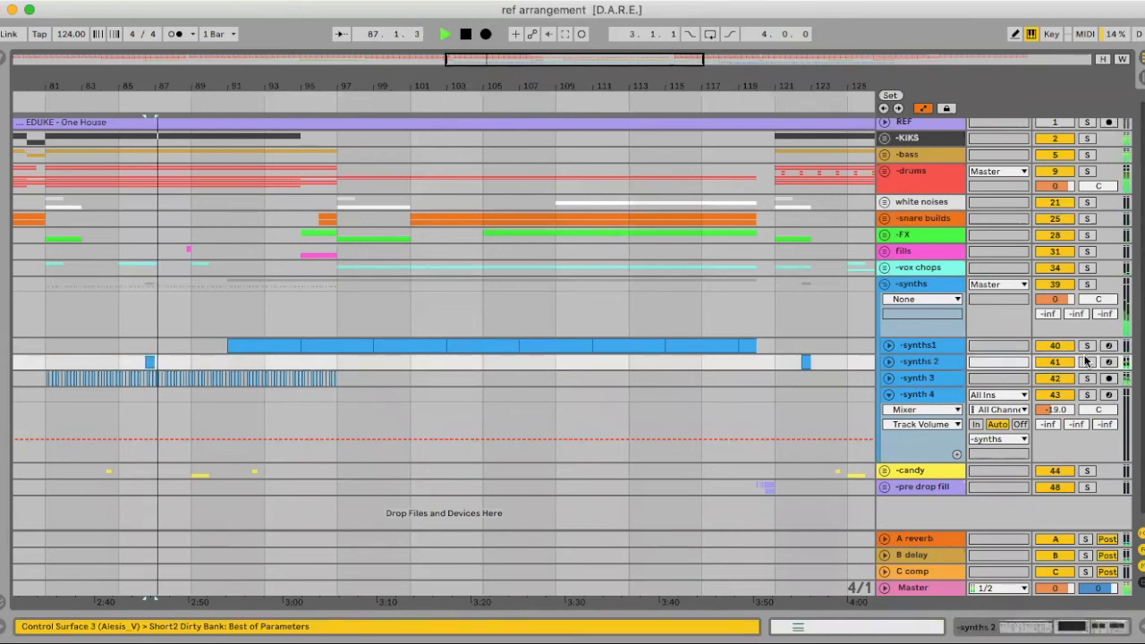
key("Tab")
scroll(581, 331, "right", 2)
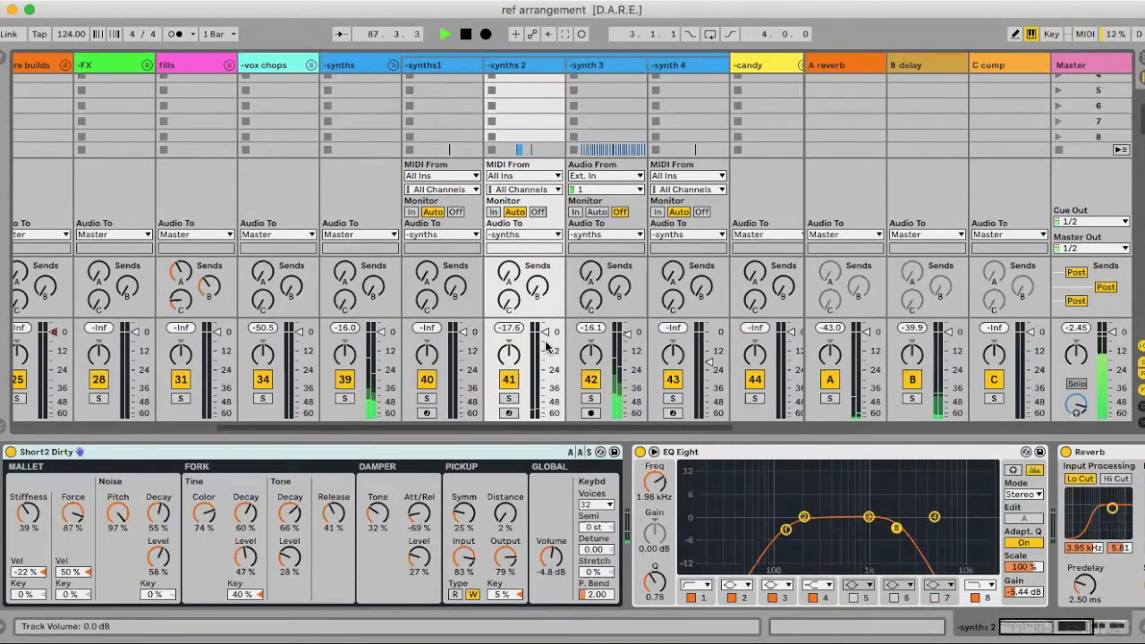
key("space")
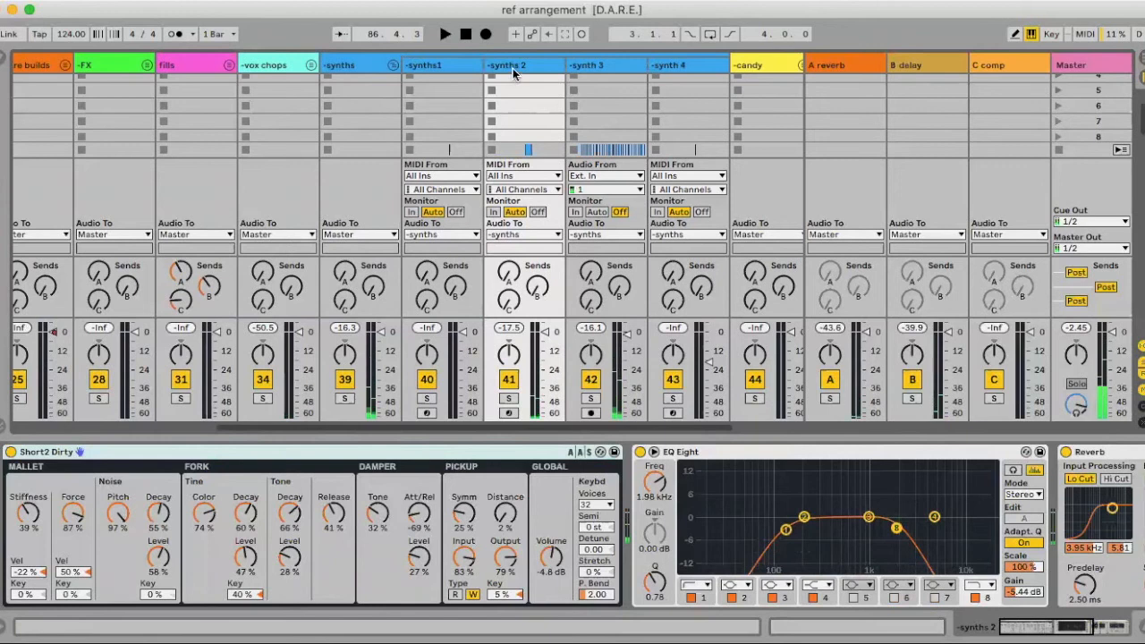
scroll(738, 559, "right", 5)
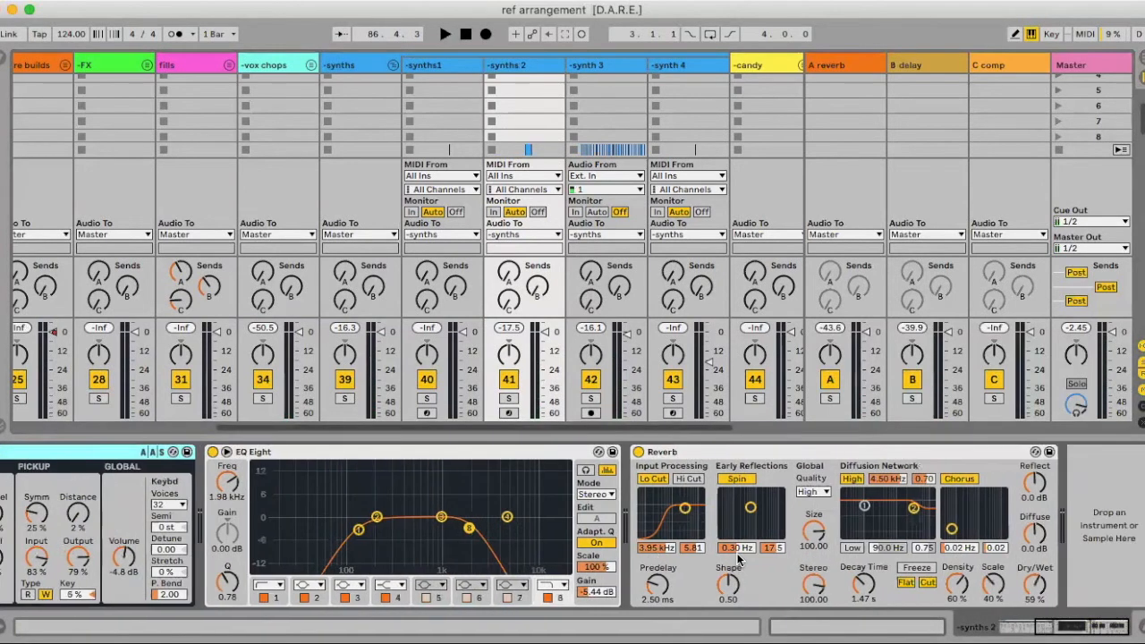
left_click(595, 592)
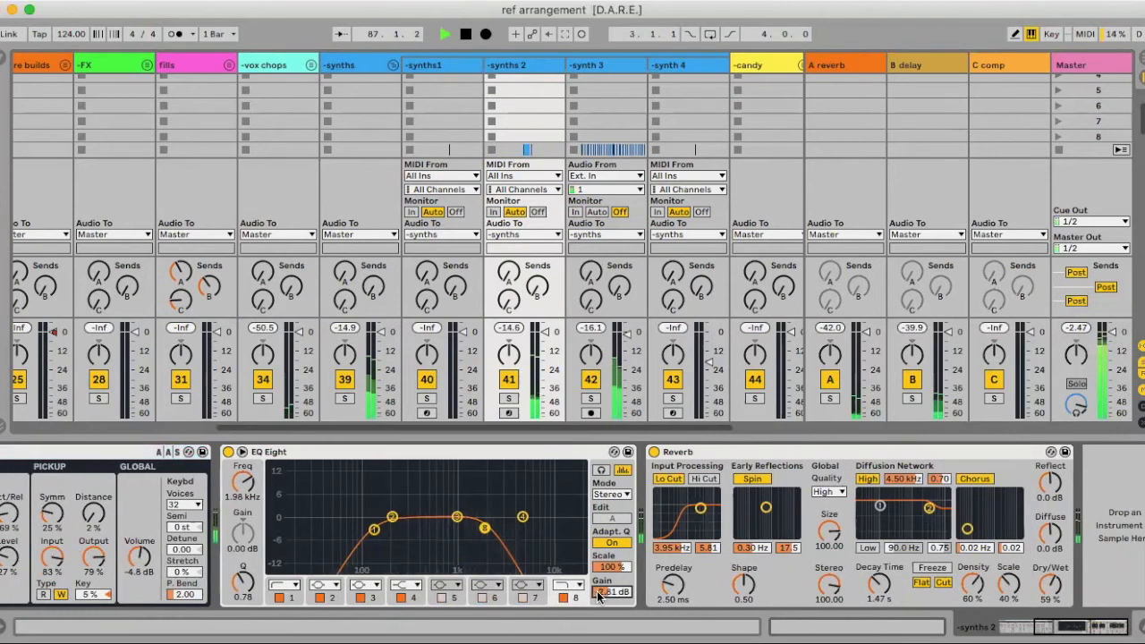
key("Tab")
key("space")
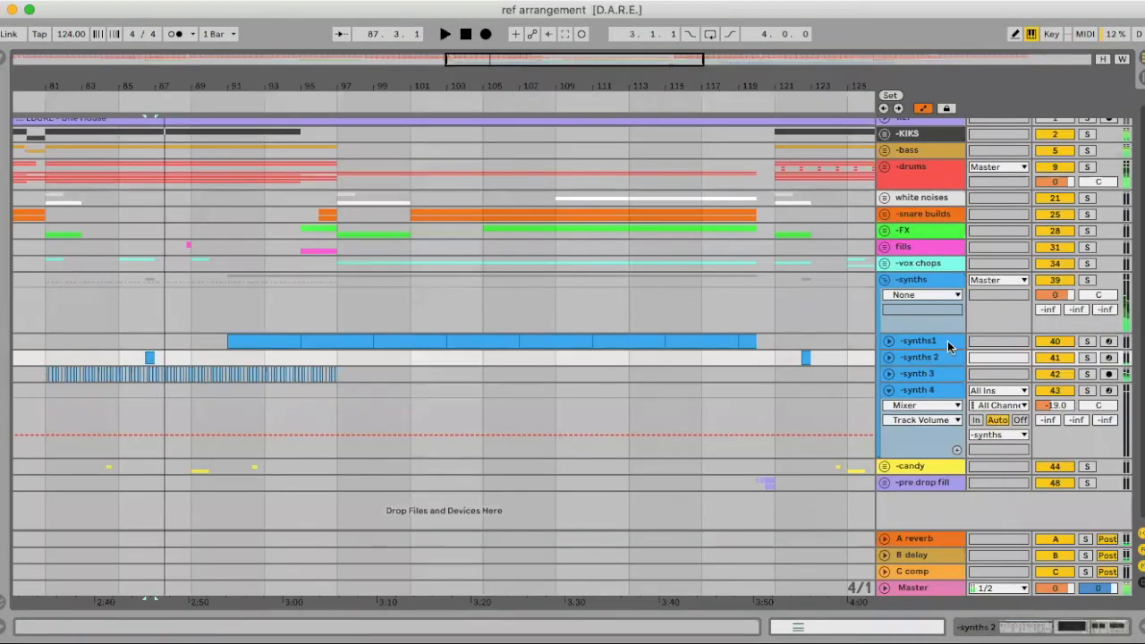
Raise the synths 2 delay send to -20.6 dB and audition it
left_click(888, 357)
left_click_drag(1074, 391, 1076, 383)
key("space")
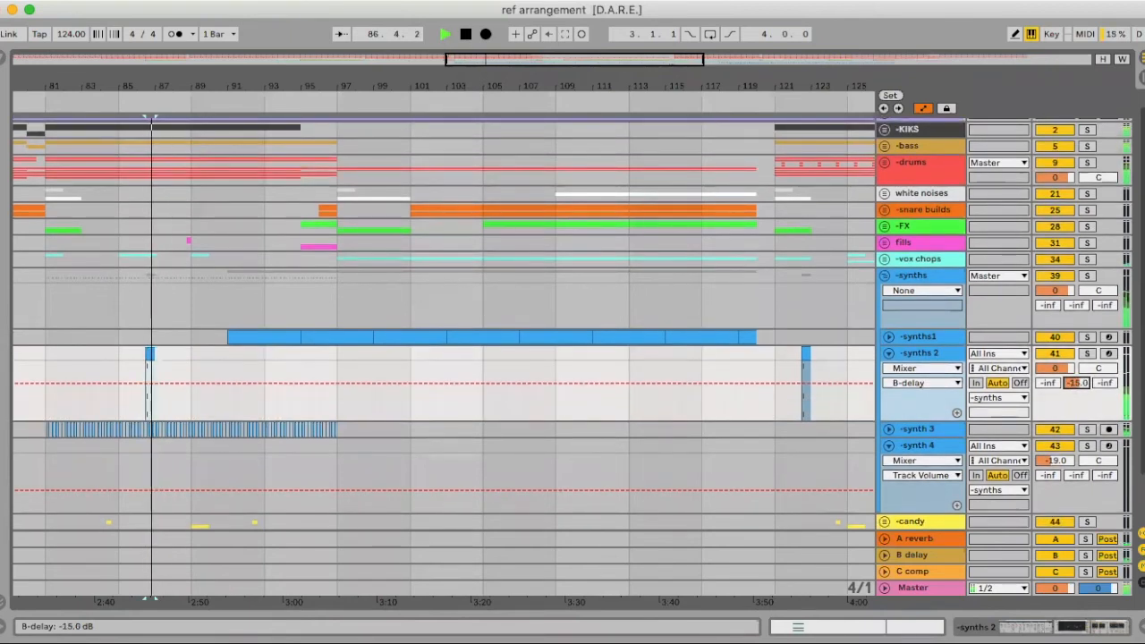
scroll(923, 557, "down", 1)
key("space")
Raise the B delay Echo feedback from 27% to 35% and collapse synths 2's automation lane
left_click(884, 555)
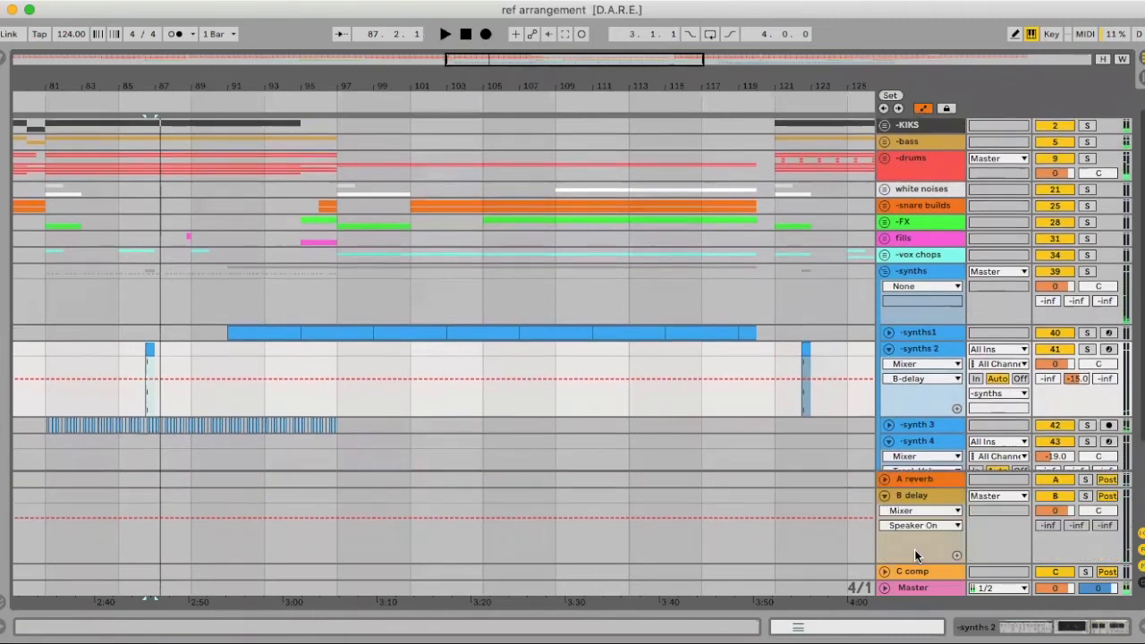
double_click(916, 496)
left_click_drag(81, 583, 78, 586)
key("space")
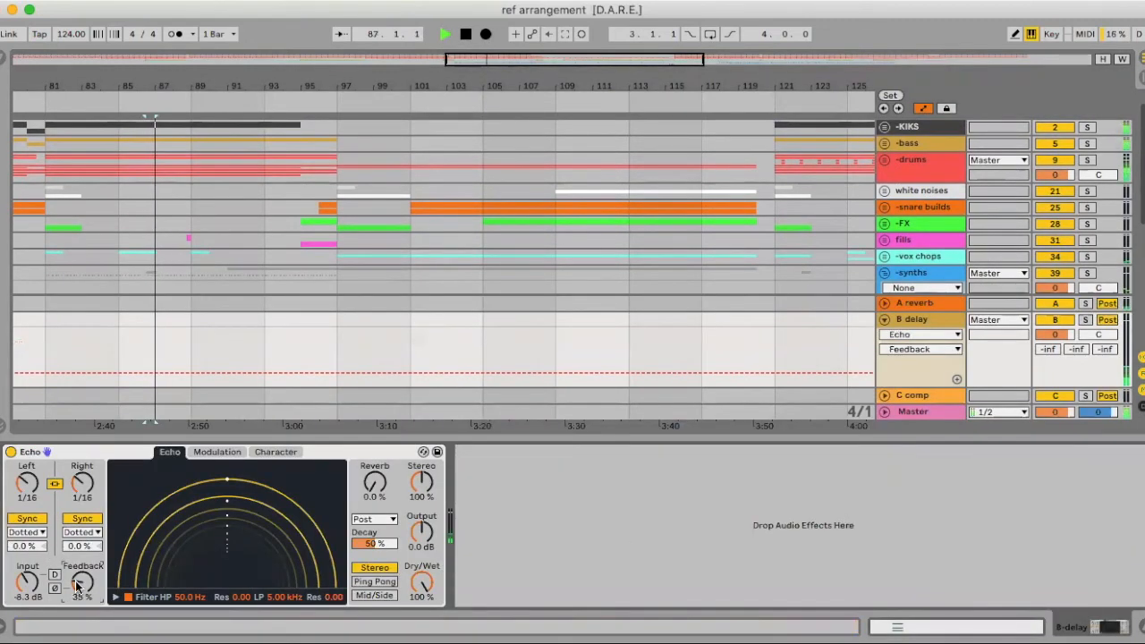
left_click(1143, 627)
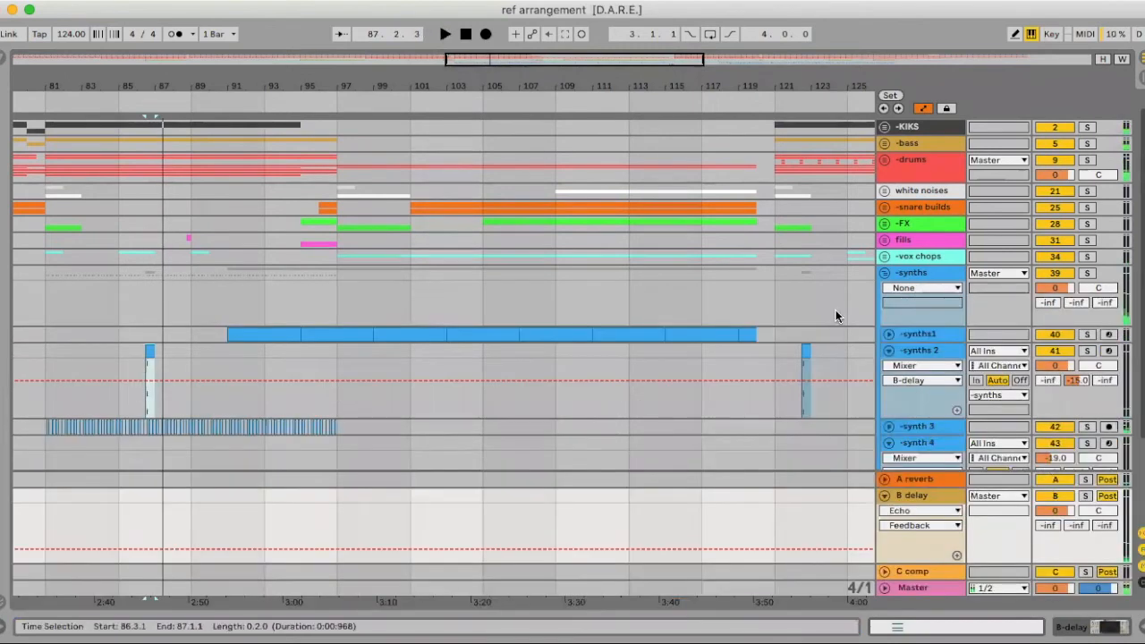
left_click(891, 351)
Refold and reopen the synths group, then play from bar 89 on synth 3
left_click(884, 272)
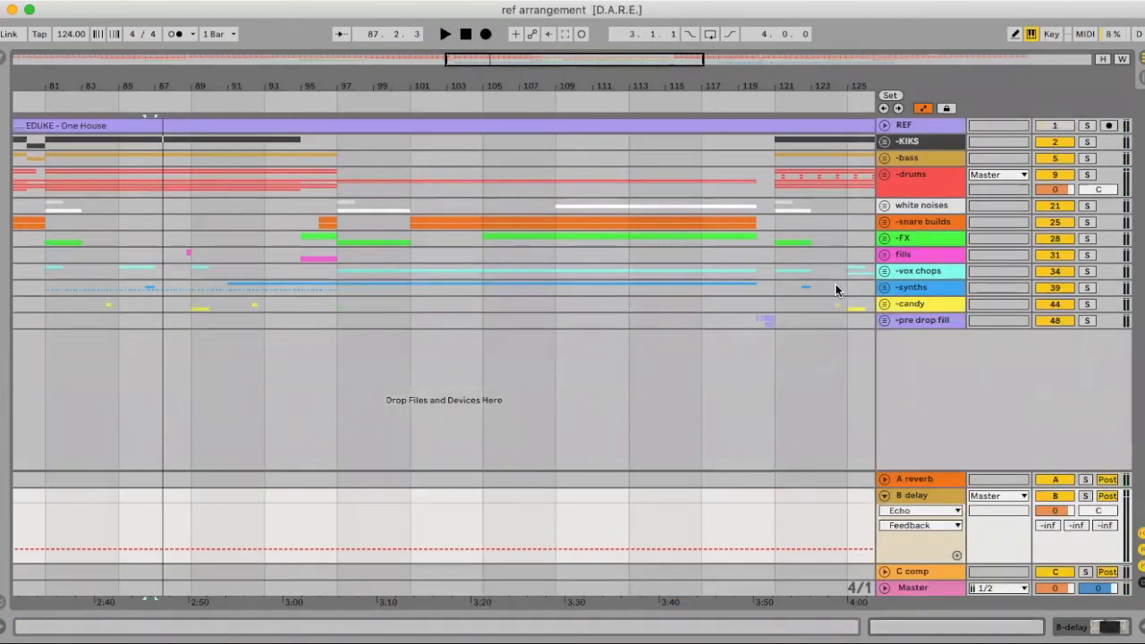
left_click(884, 287)
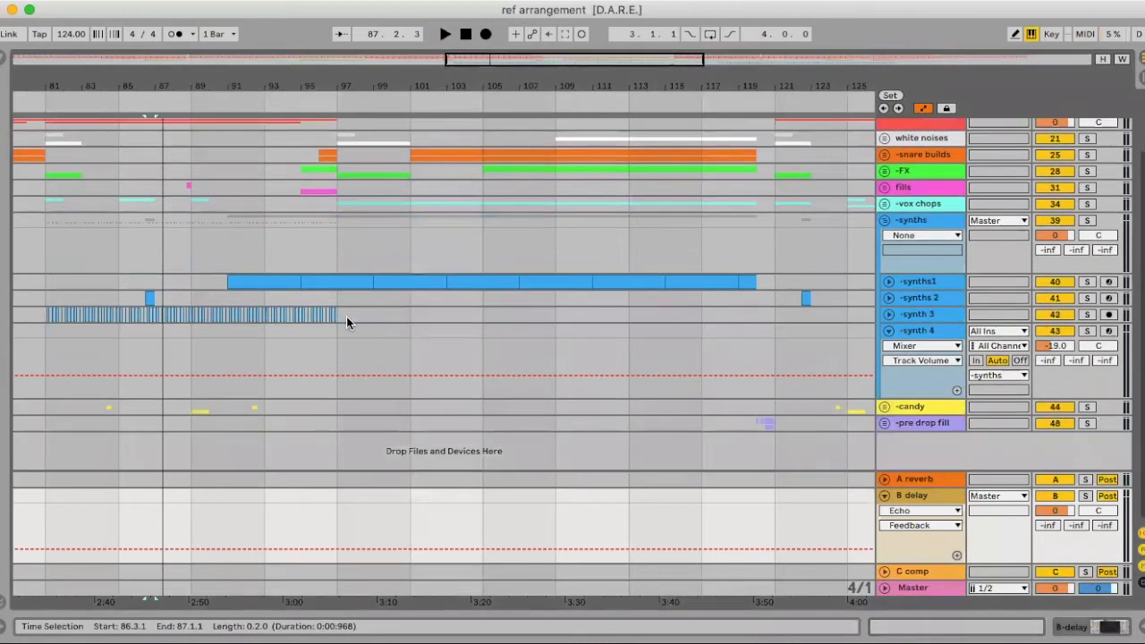
left_click(198, 314)
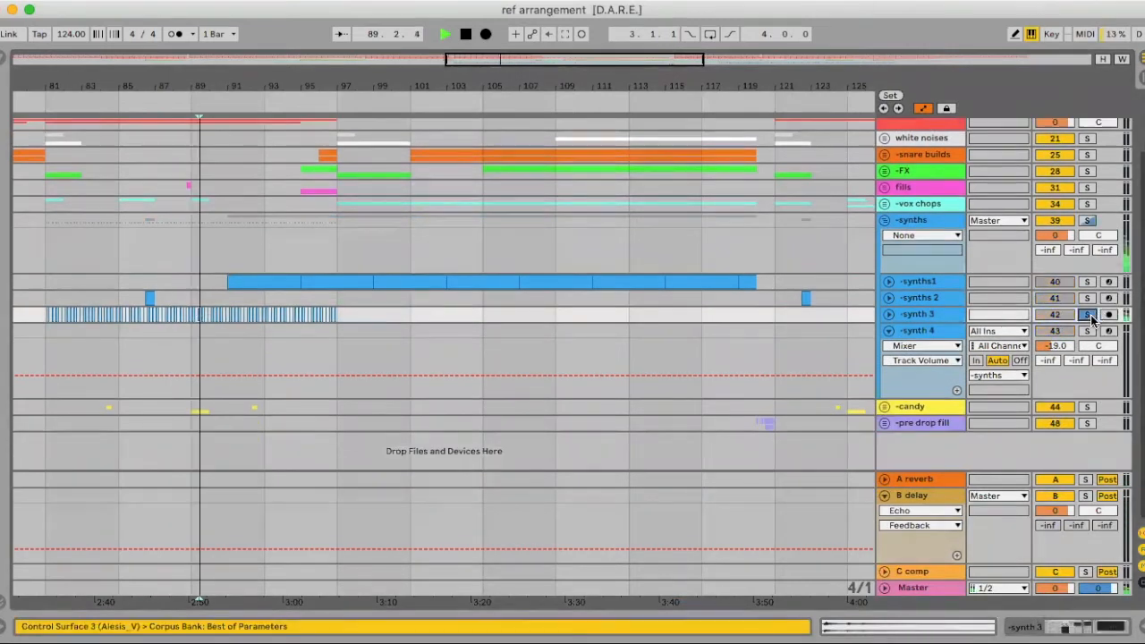
key("space")
Reset synth 3's volume to 0 dB and raise its reverb and compressor sends
left_click(887, 315)
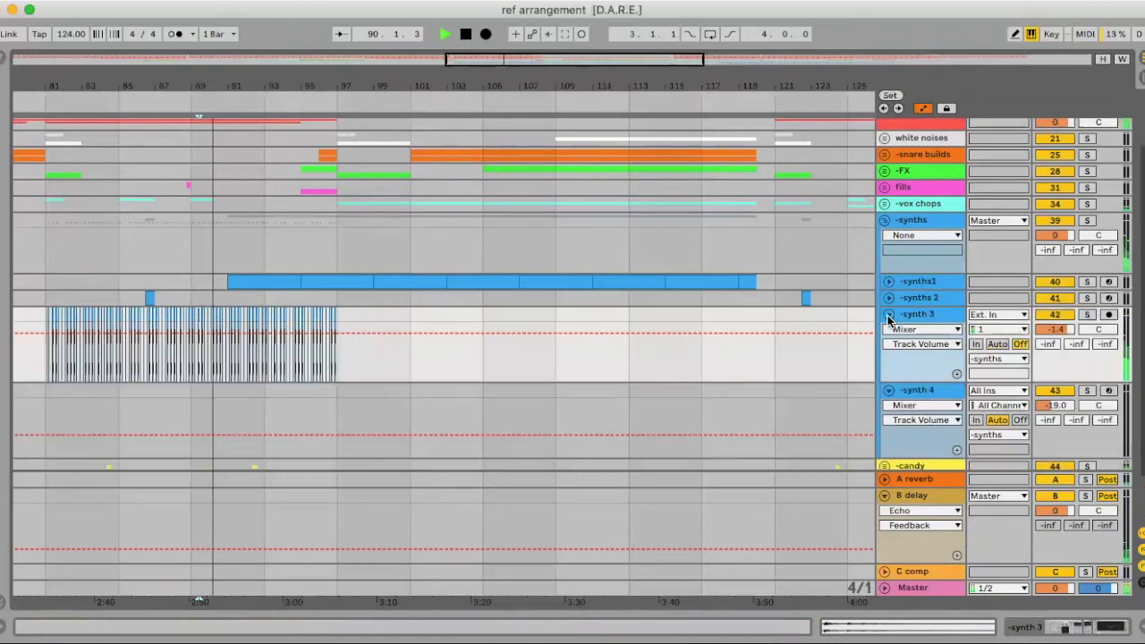
double_click(1058, 331)
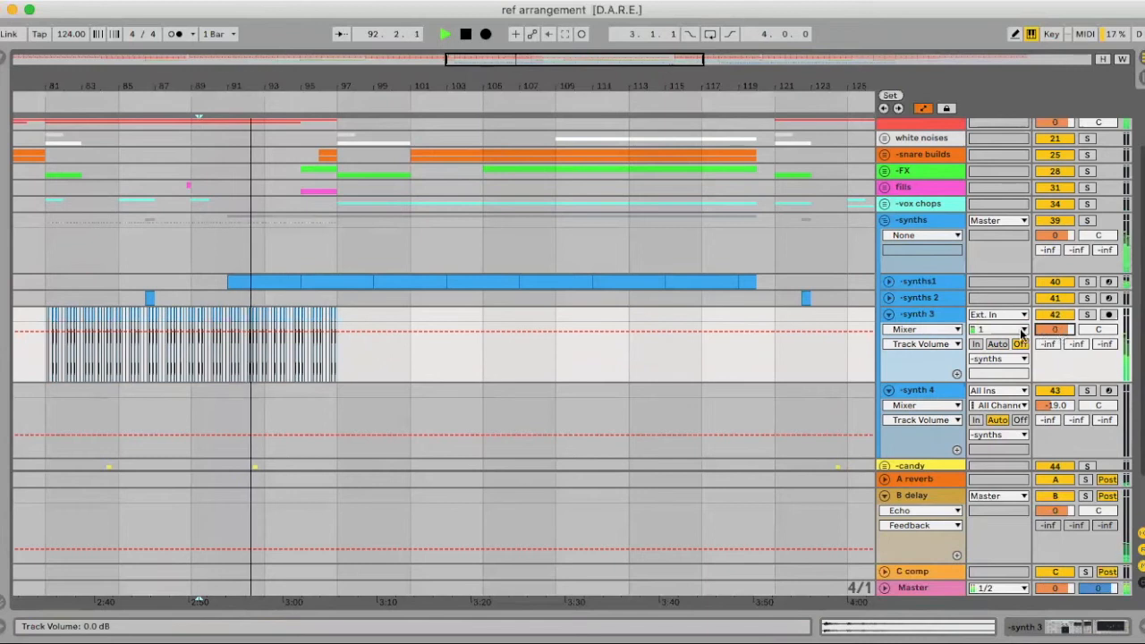
left_click_drag(1047, 344, 1075, 299)
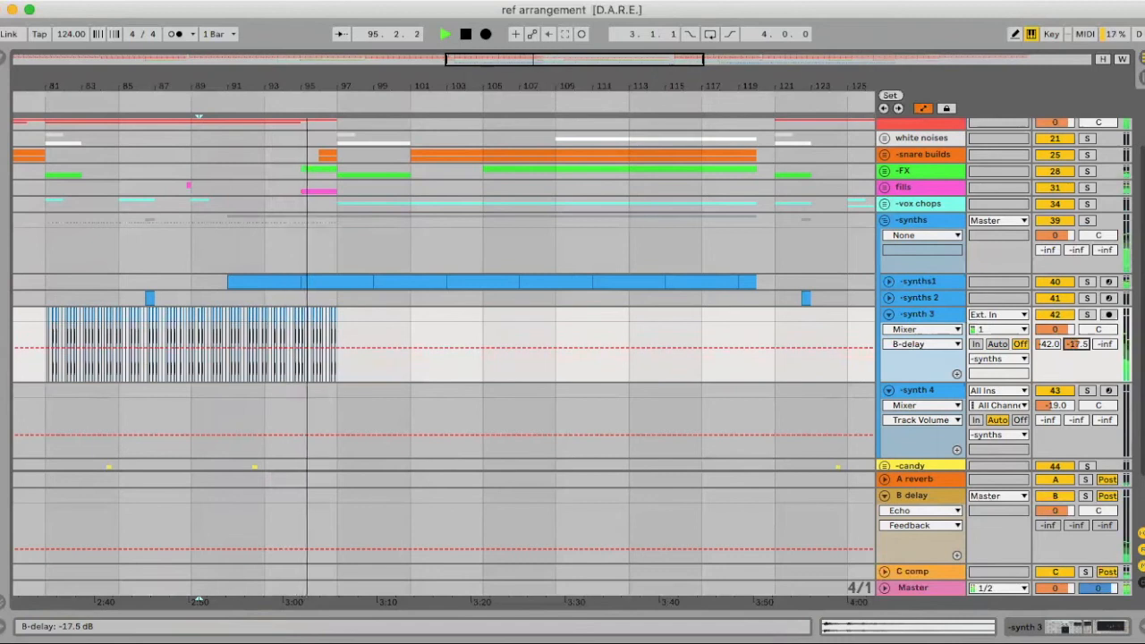
left_click_drag(1105, 344, 1105, 309)
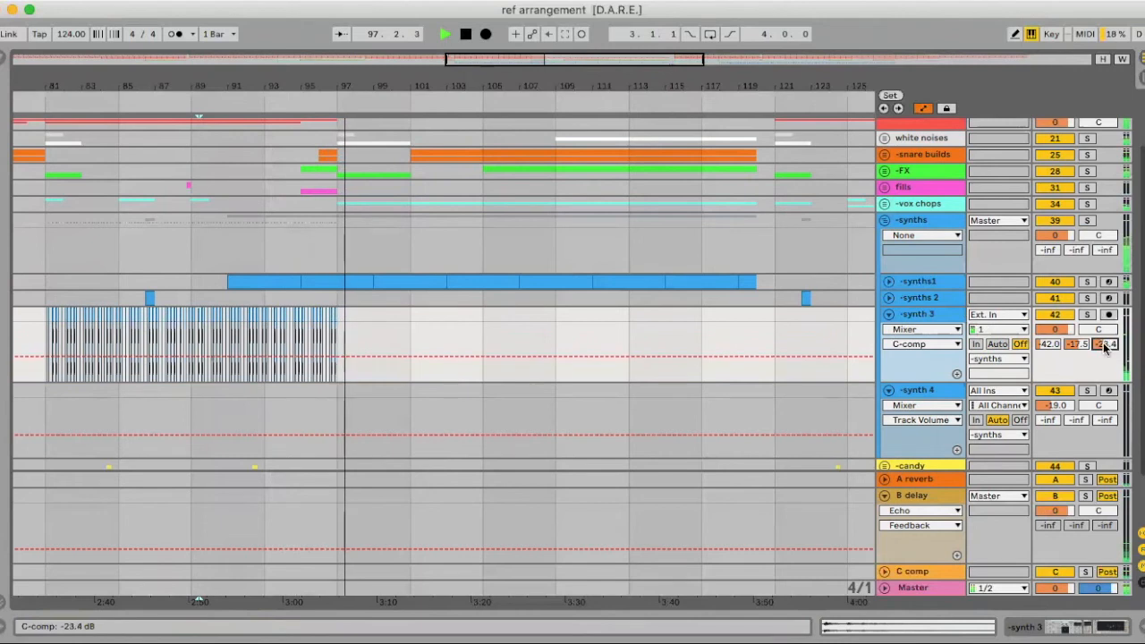
left_click(888, 314)
key("space")
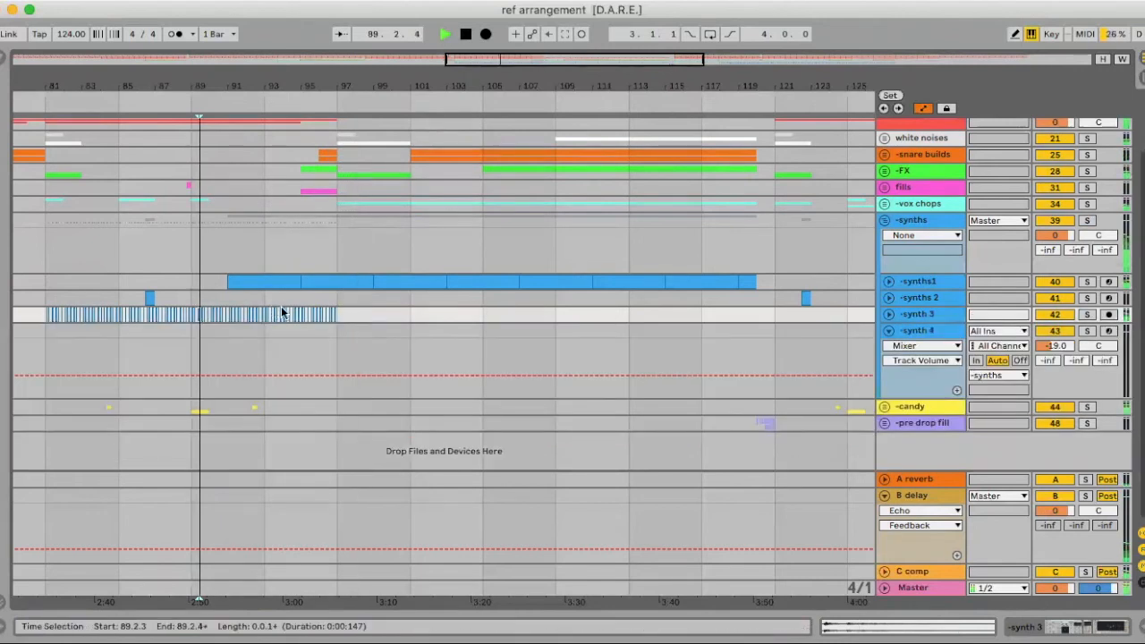
Lower synth 3's compressor send to -47 dB, fold the track, and zoom out
left_click(888, 314)
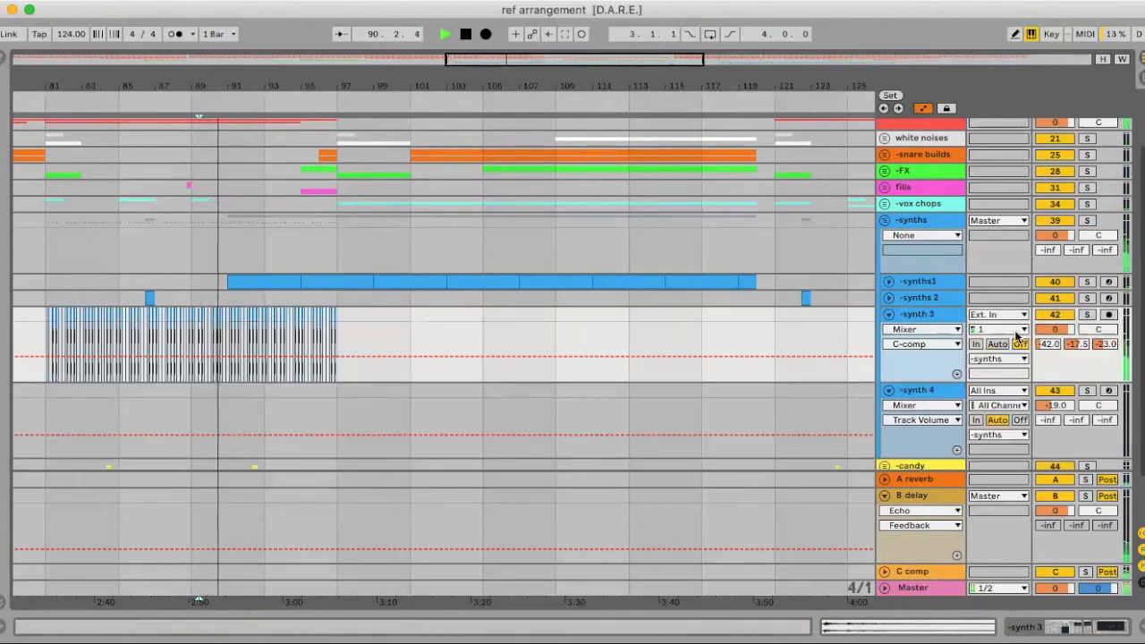
left_click_drag(1105, 344, 1105, 359)
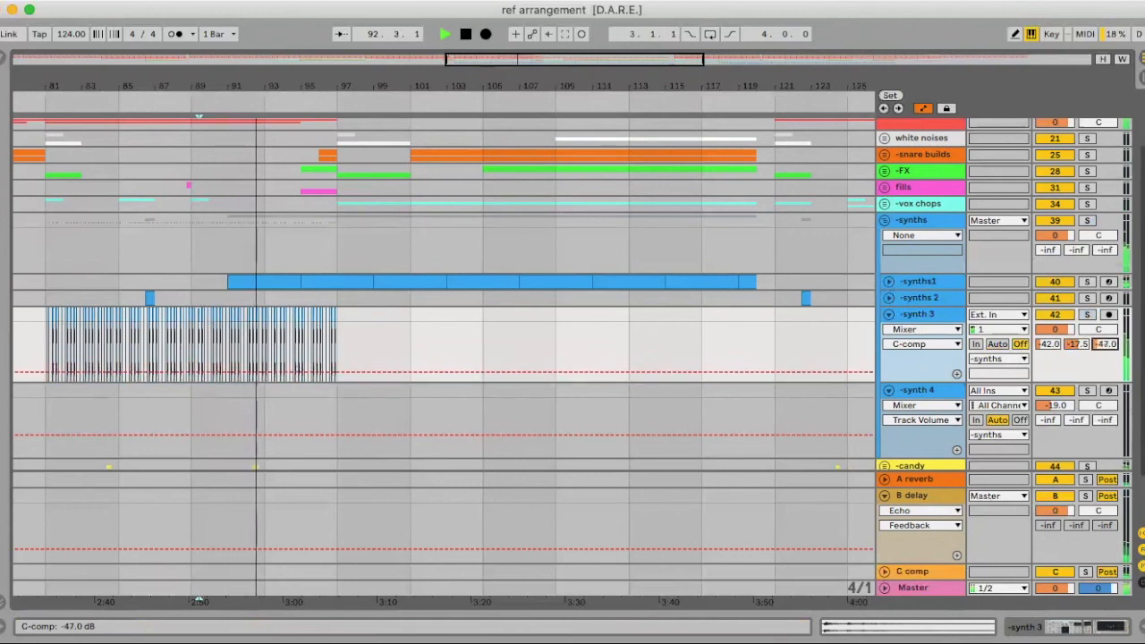
left_click(888, 314)
left_click_drag(308, 83, 374, 36)
key("space")
Audition the bar 131 synth 4 clip and send synth 4 to reverb at -20.8 dB
left_click(570, 330)
key("space")
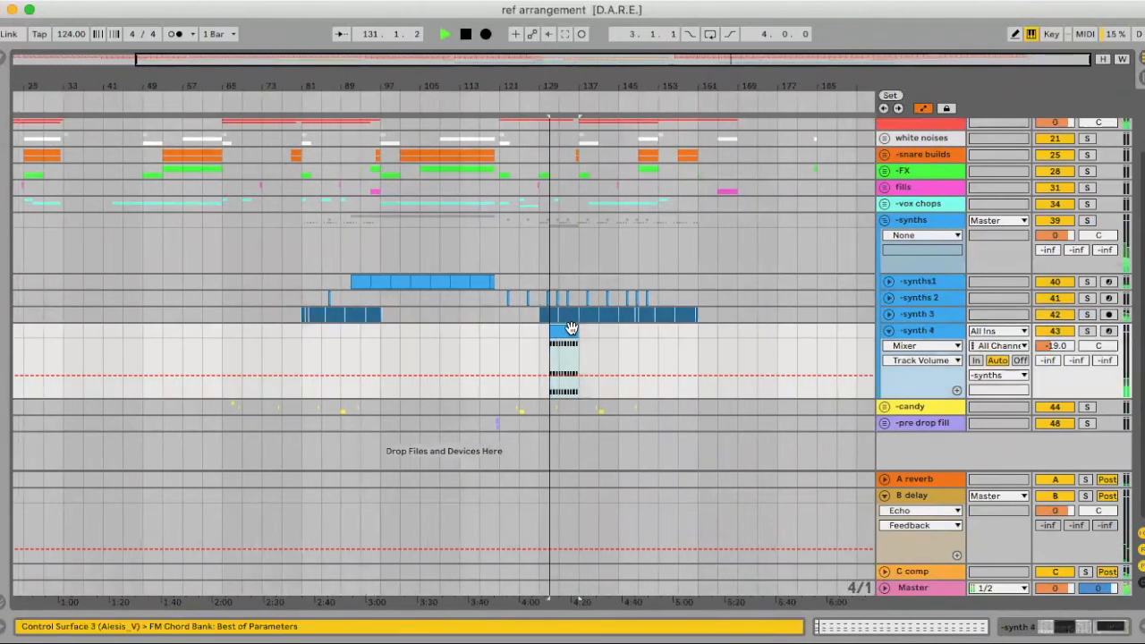
left_click(1087, 331)
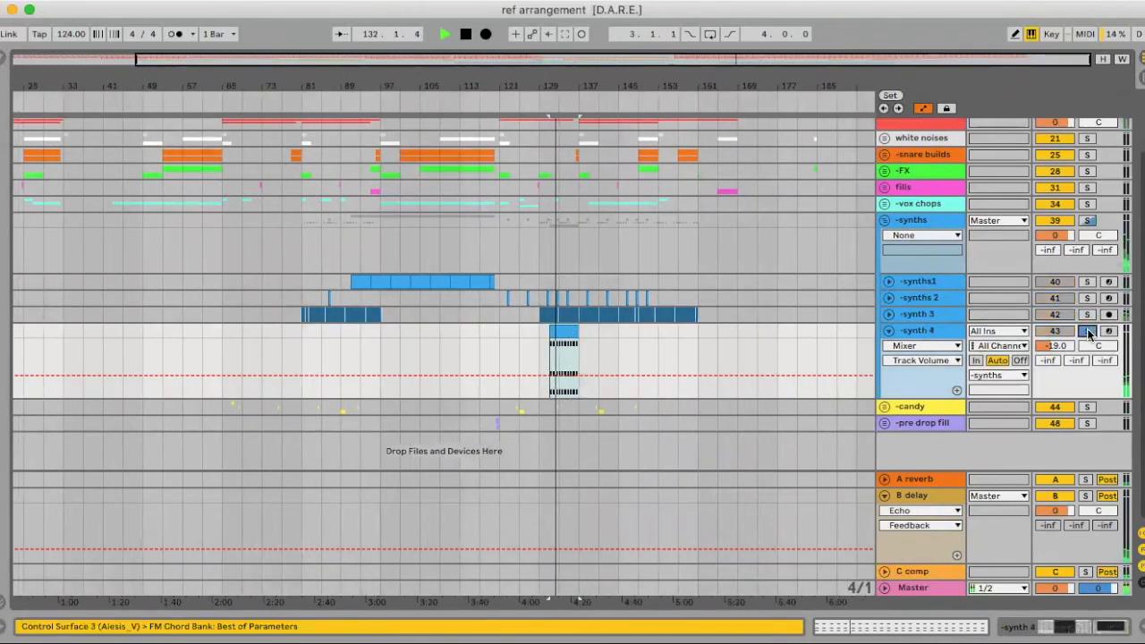
left_click(1087, 331)
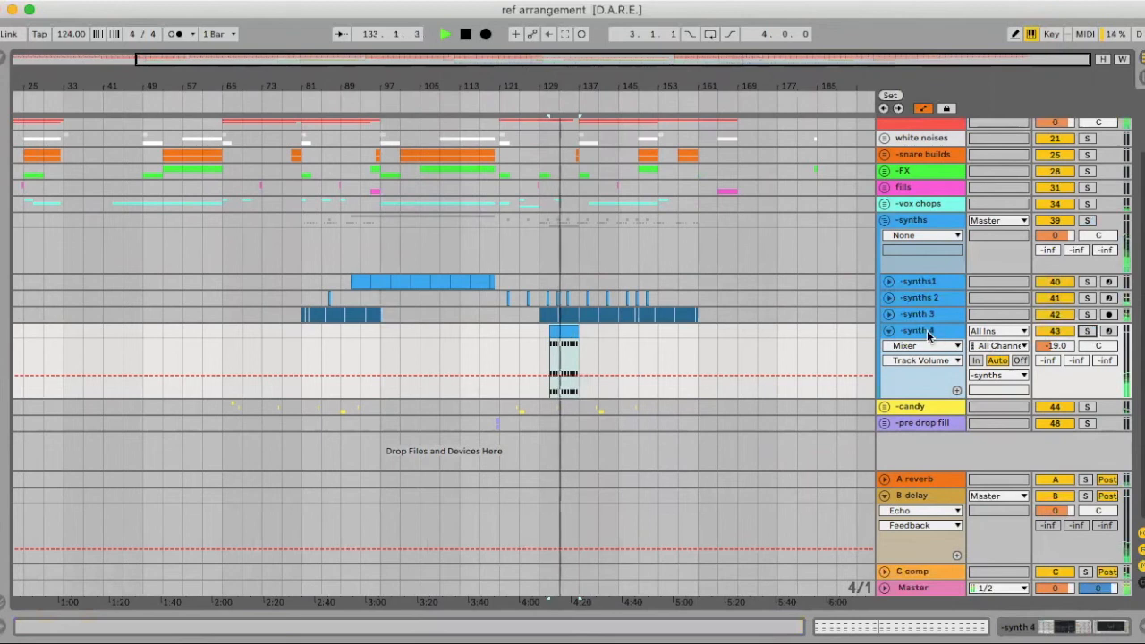
left_click_drag(1051, 364, 1075, 366)
left_click(888, 331)
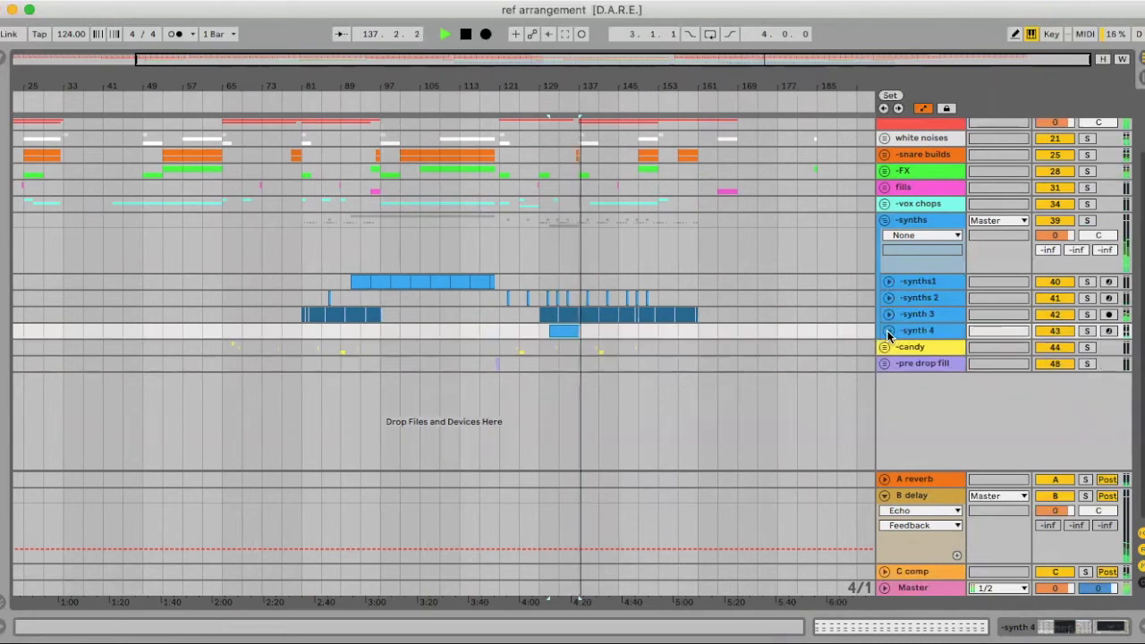
Raise synth 4's mixer fader to about -9.7 dB and zoom to bars 121–147
double_click(917, 333)
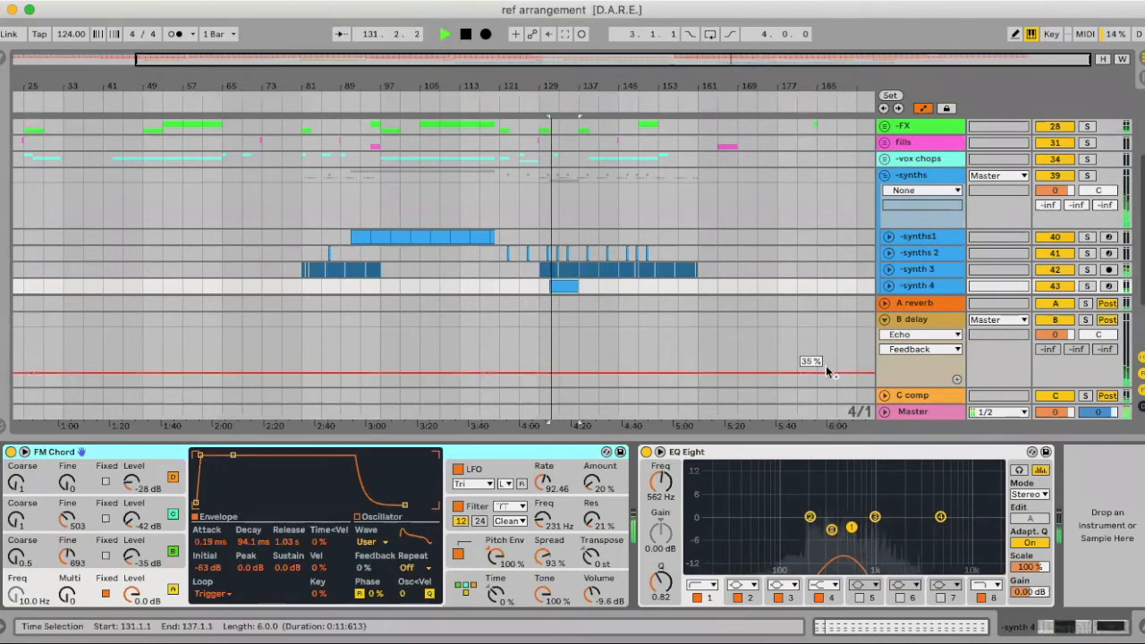
key("Tab")
left_click_drag(708, 362, 709, 348)
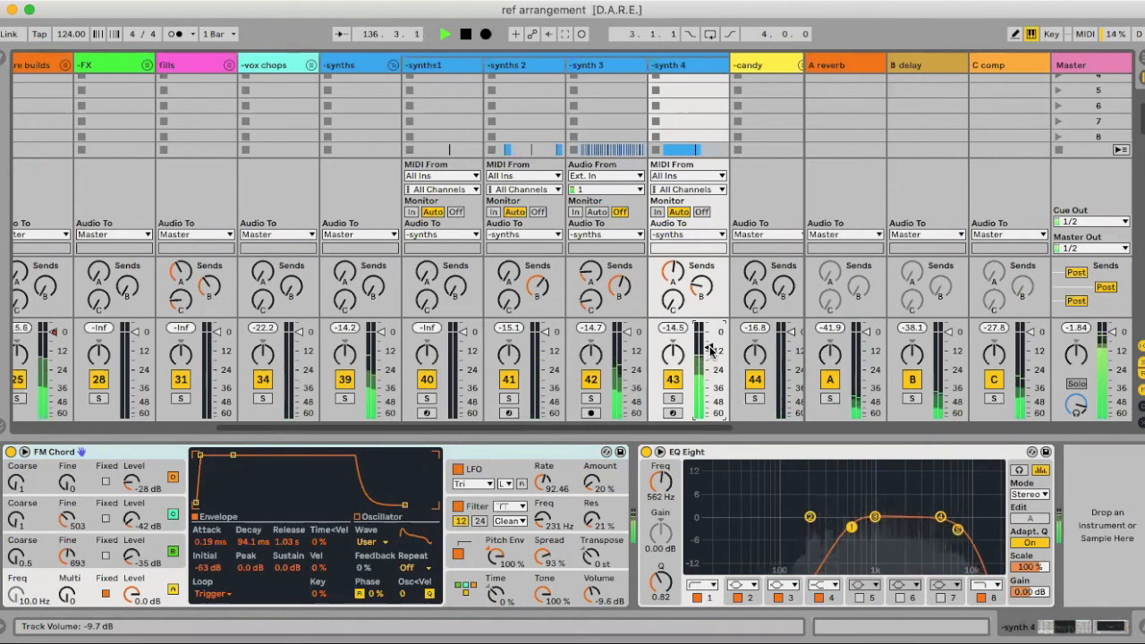
key("Tab")
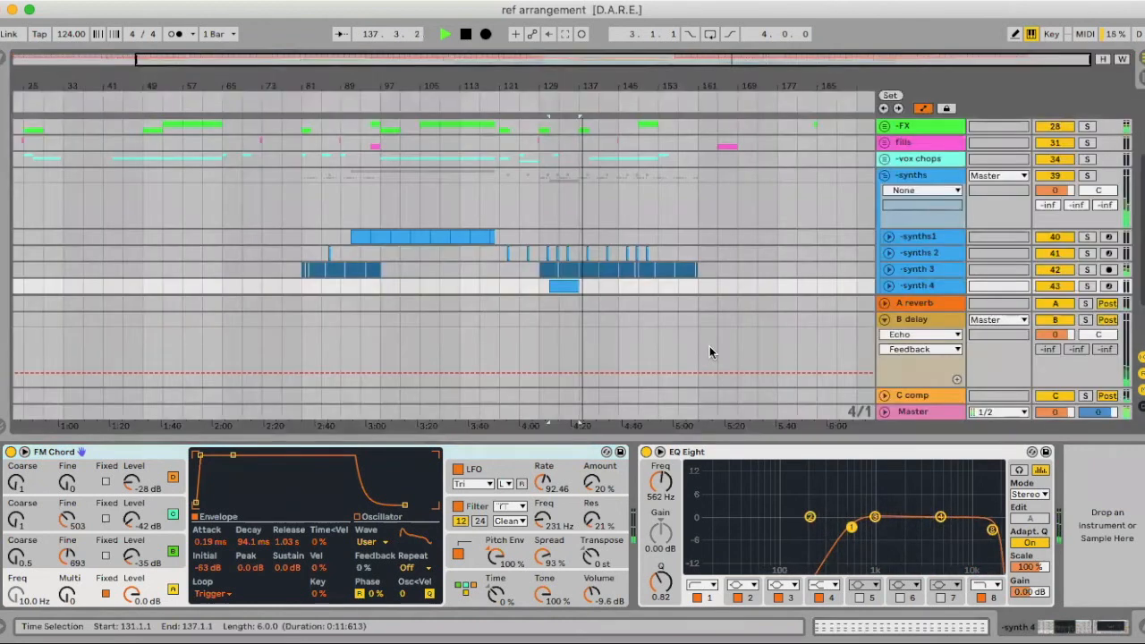
key("super+alt+l")
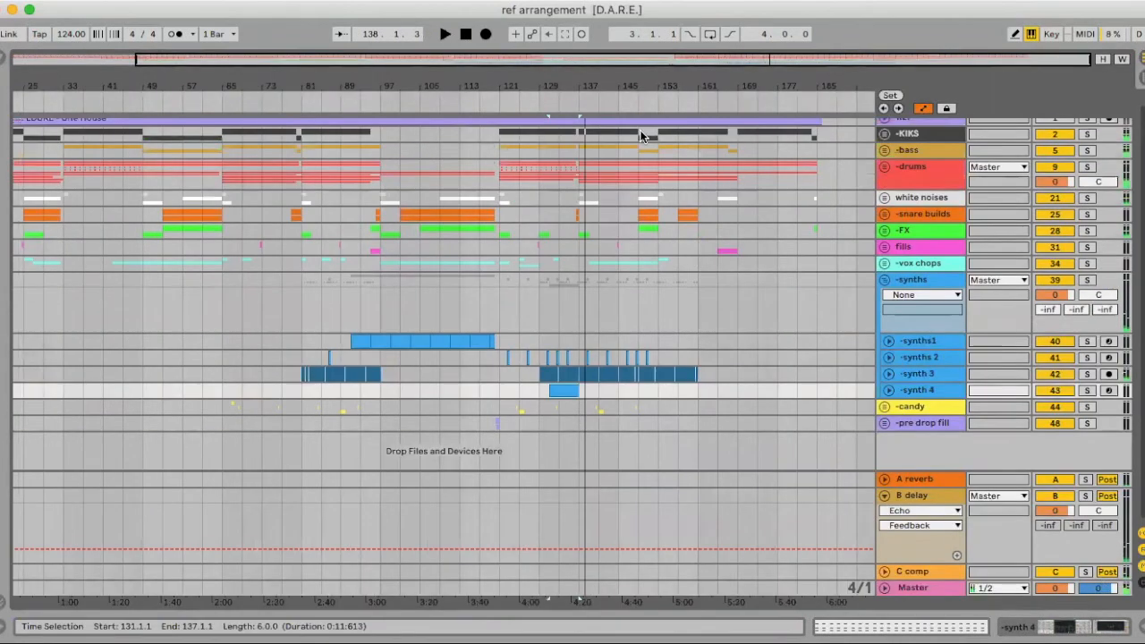
left_click_drag(592, 83, 563, 393)
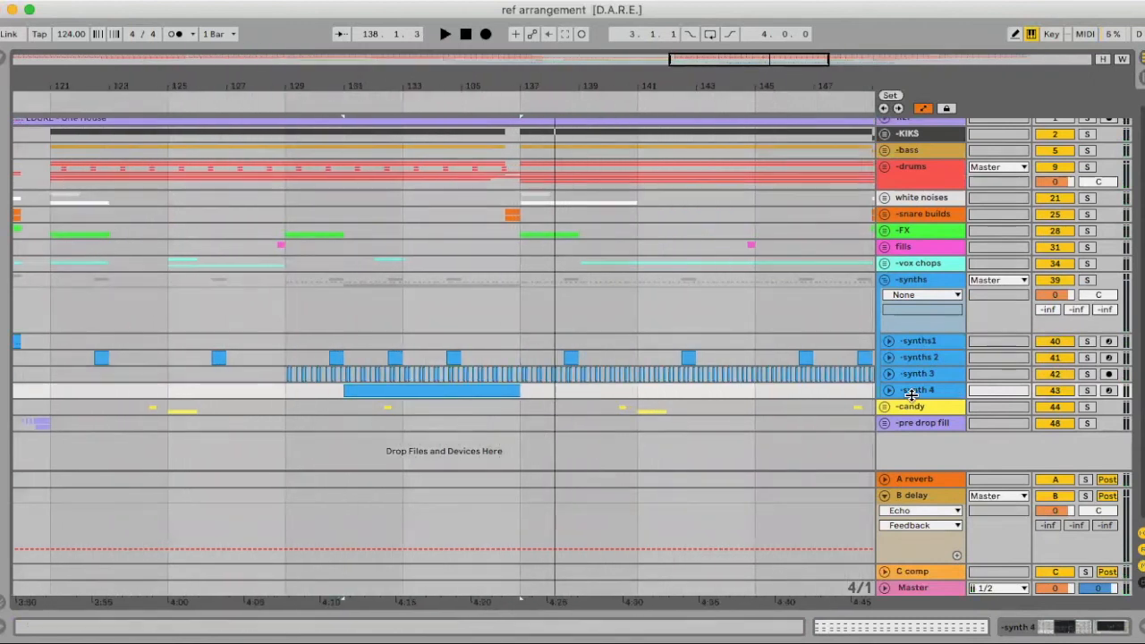
Switch to a fixed 1/16 grid and trim the synth 4 clip to end near bar 137
left_click(889, 390)
right_click(579, 404)
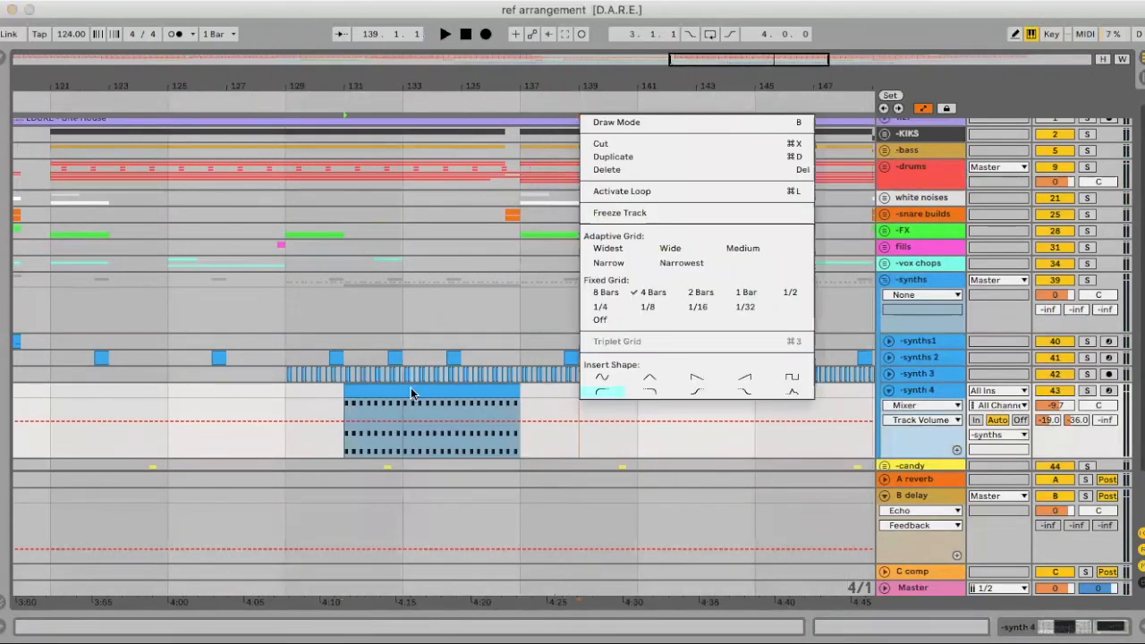
left_click(542, 410)
left_click_drag(519, 391, 636, 394)
right_click(668, 408)
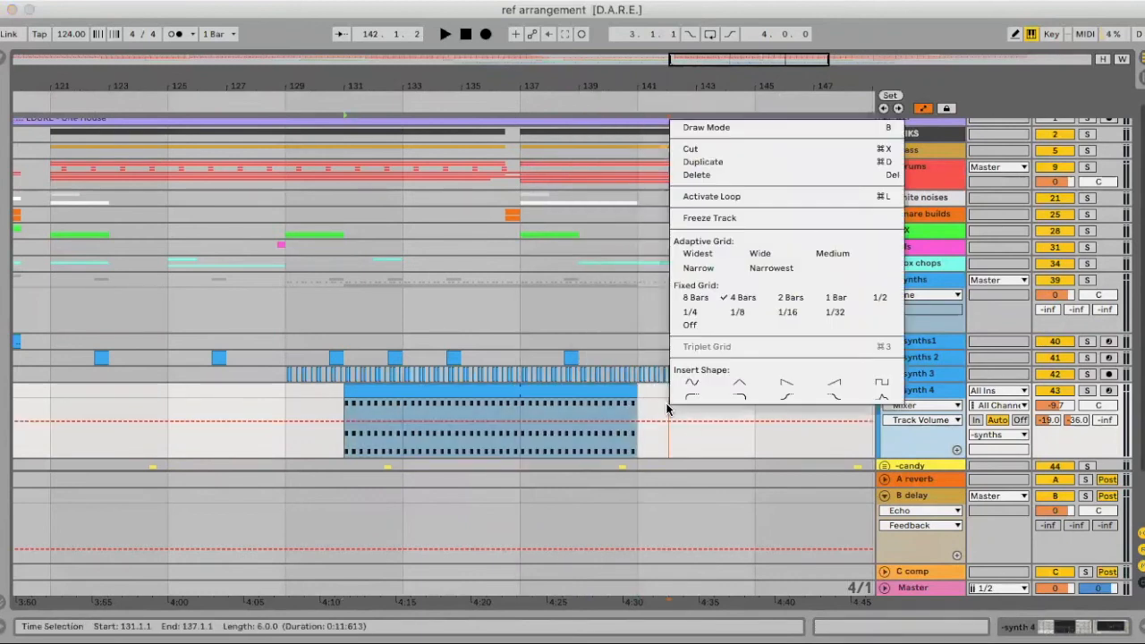
left_click(787, 311)
left_click_drag(632, 388, 523, 393)
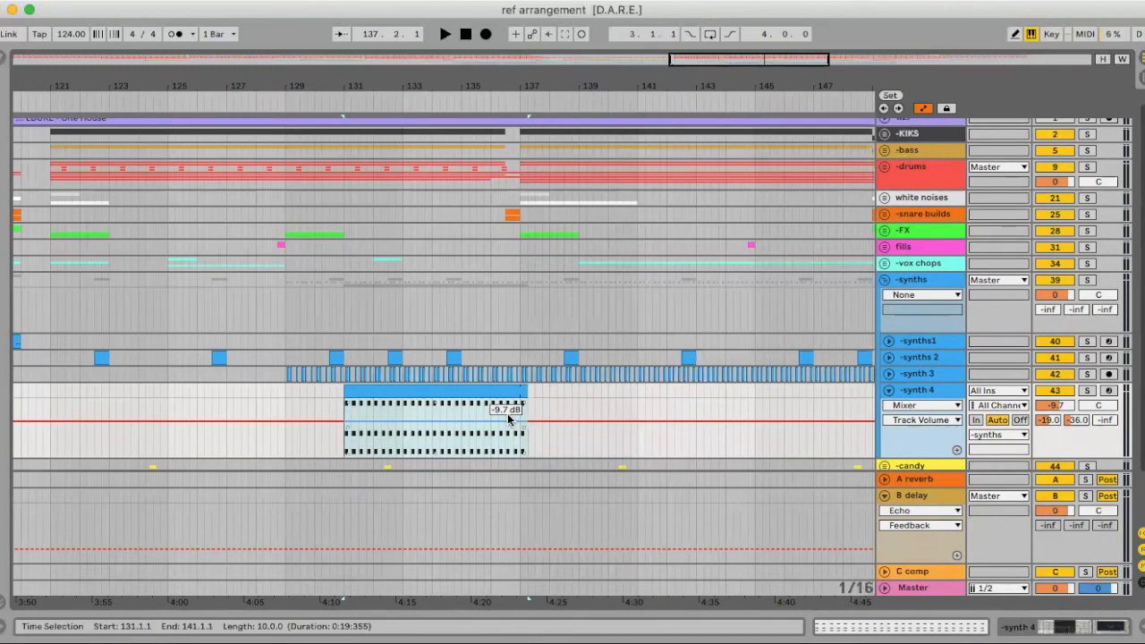
Play from 136.2.3 and zoom in closely around bar 137
left_click(499, 410)
key("space")
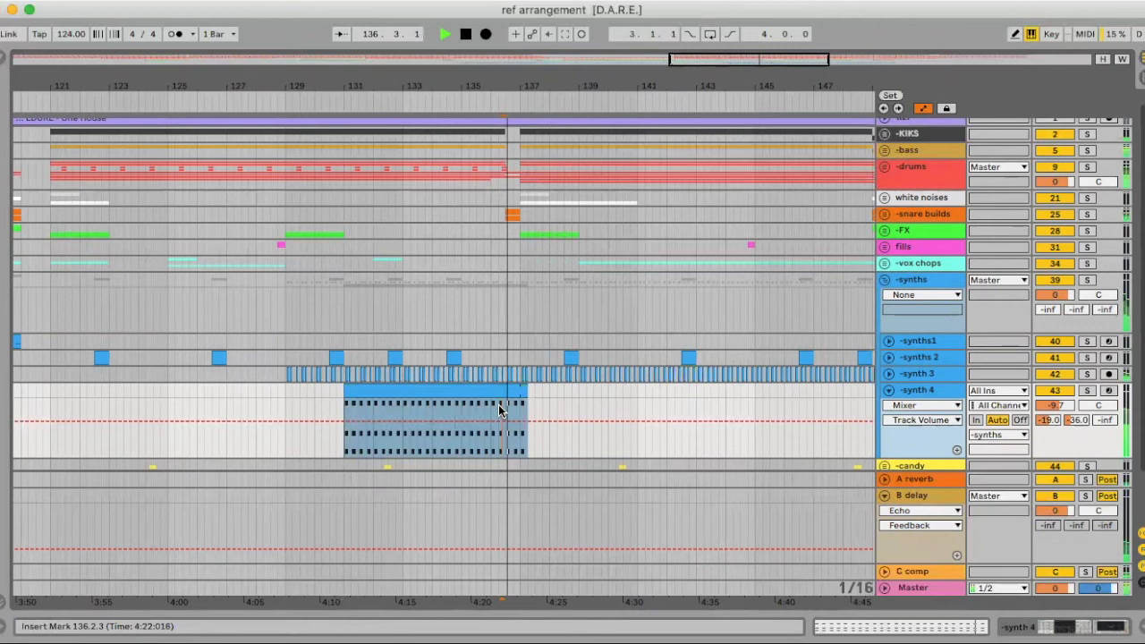
key("space")
left_click_drag(538, 80, 478, 376)
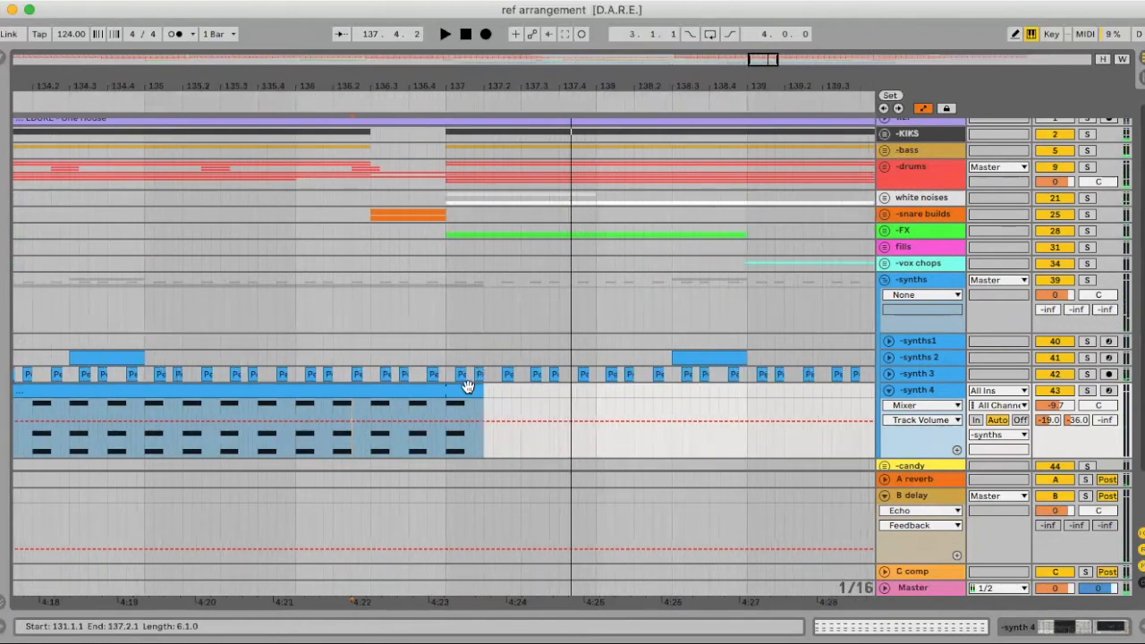
Open the synth 4 clip's notes and split the clip at bar 137
double_click(466, 387)
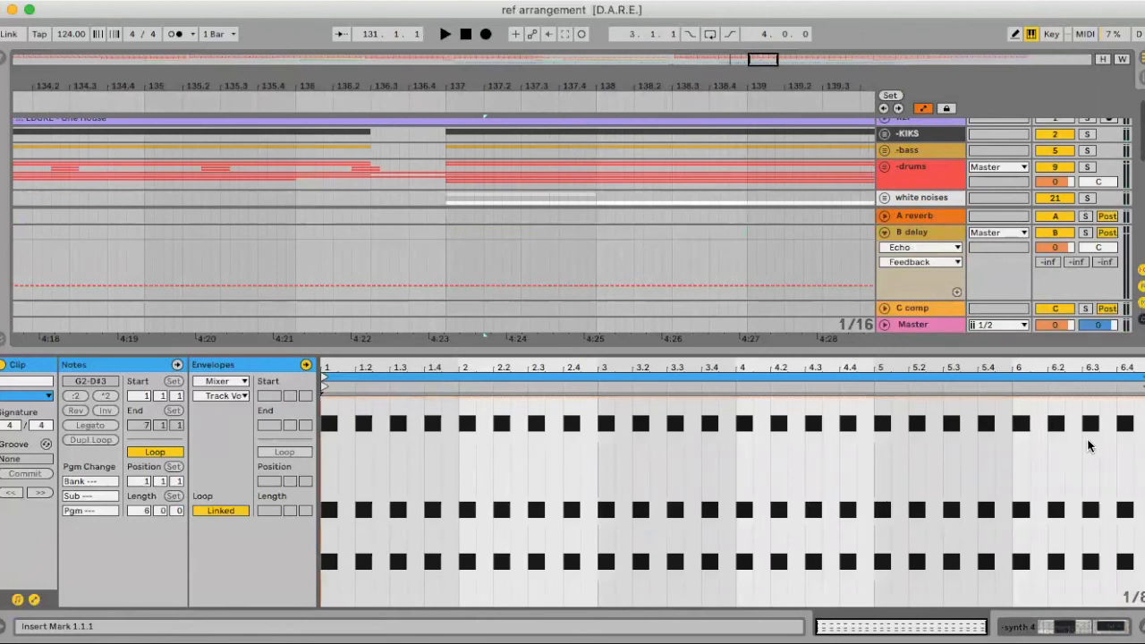
scroll(497, 216, "down", 5)
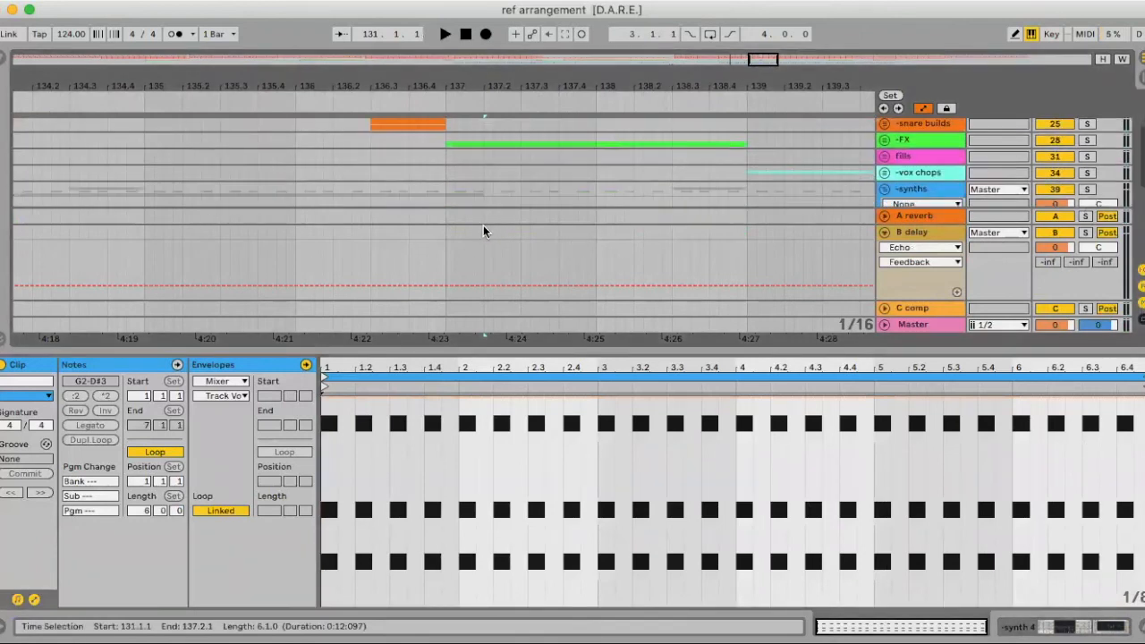
scroll(488, 211, "down", 2)
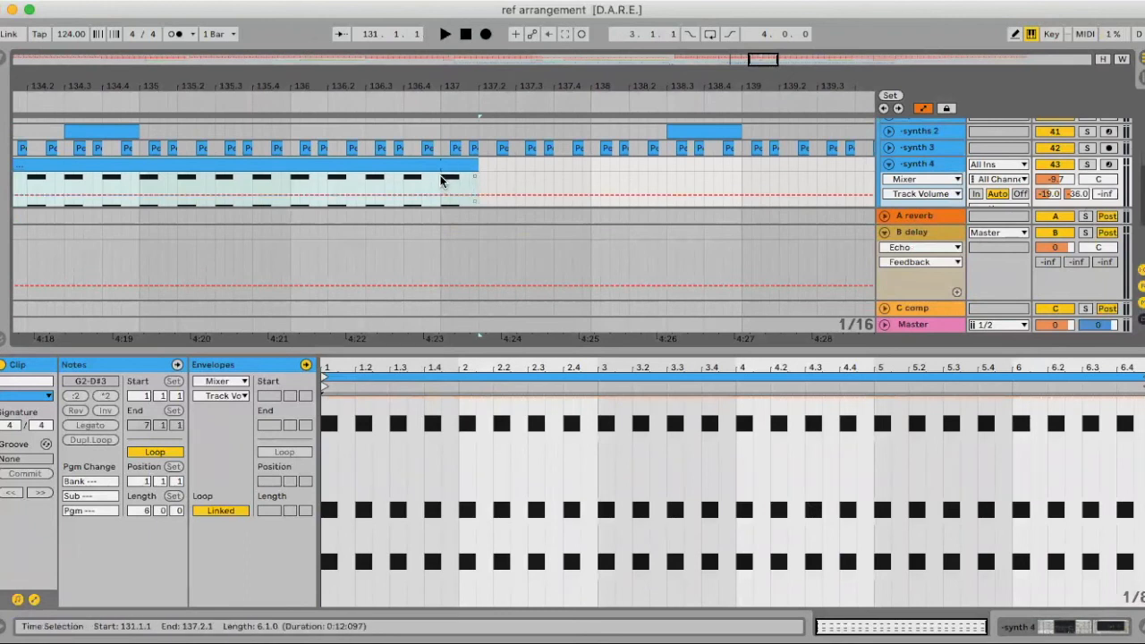
left_click(440, 180)
key("super+e")
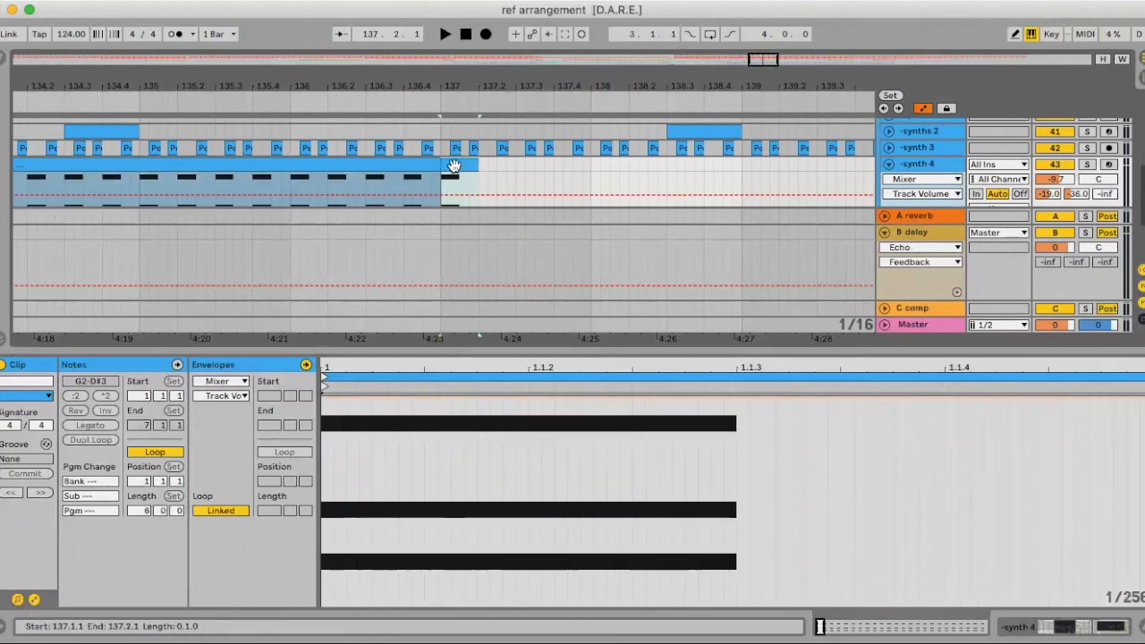
Inspect the clip's three stacked notes, set the start to 135.4.4, and close Clip View
left_click(635, 415)
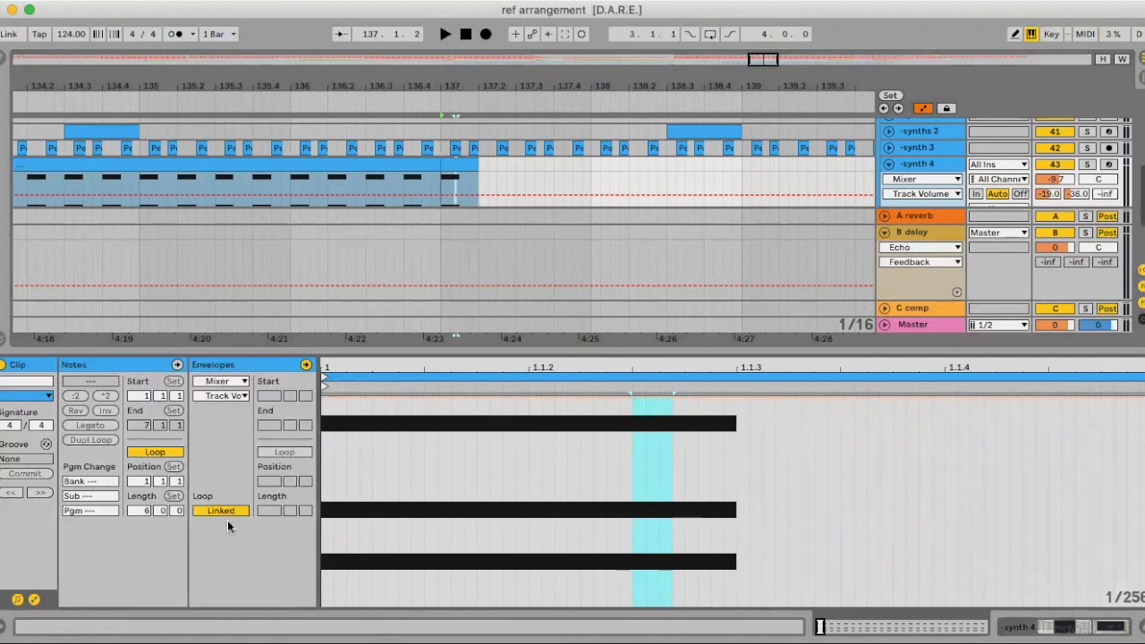
left_click(33, 598)
left_click_drag(678, 458, 1134, 530)
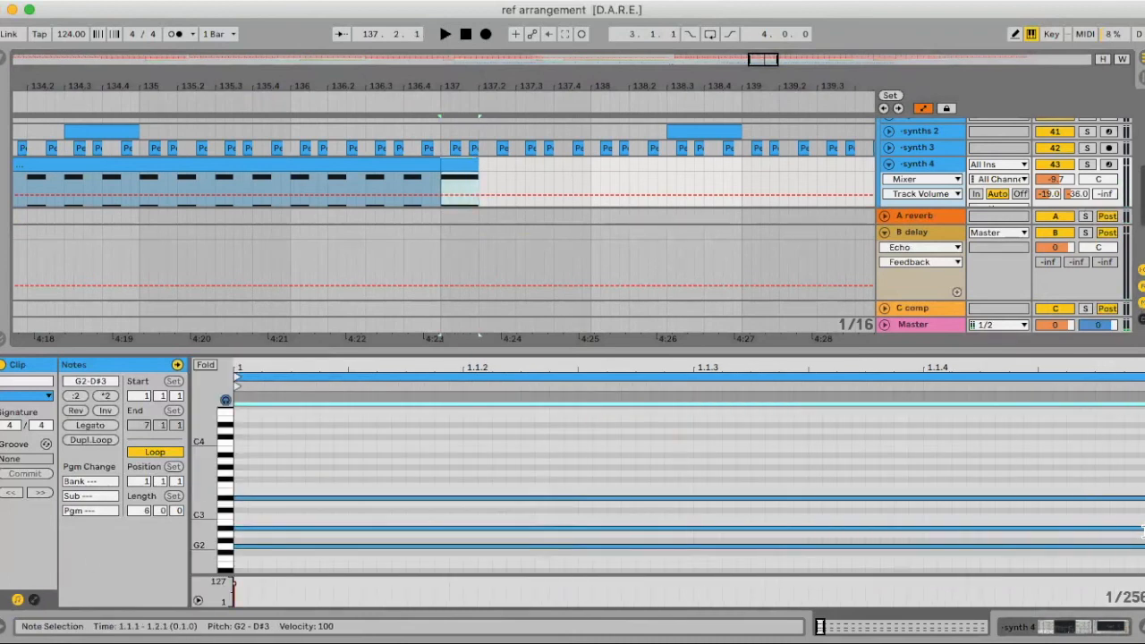
left_click(1143, 532)
left_click(277, 185)
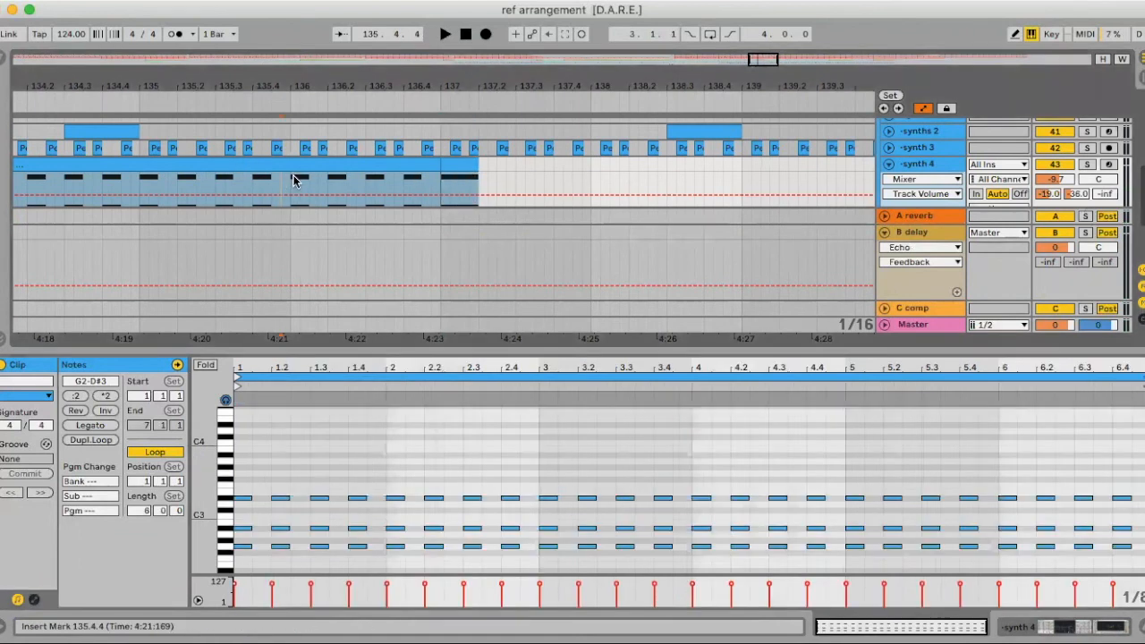
key("alt+super+l")
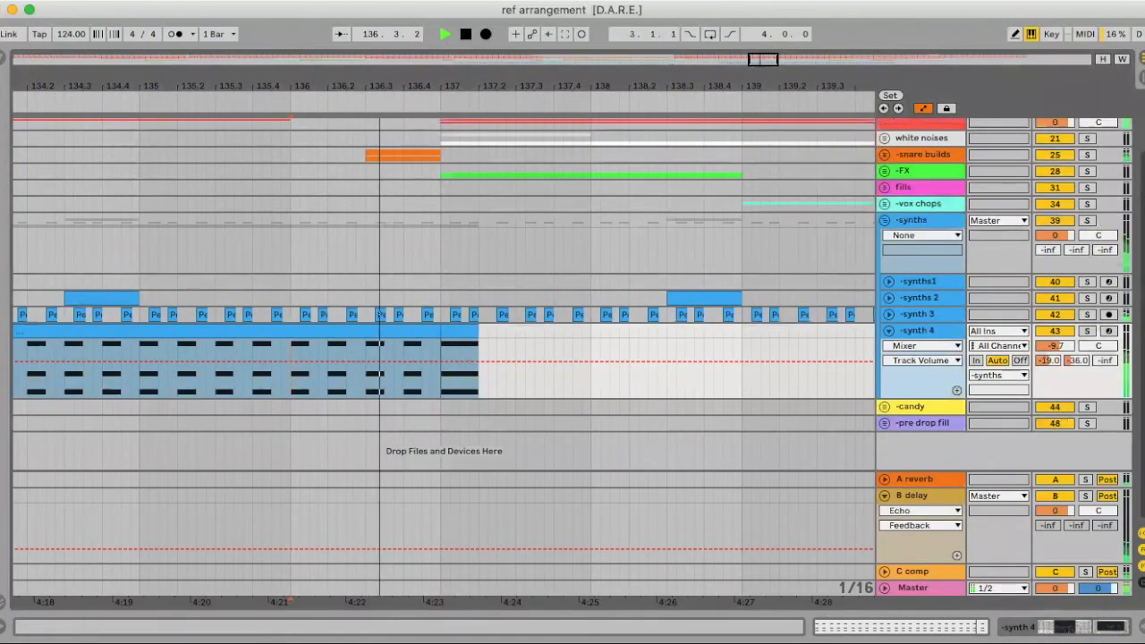
left_click_drag(425, 83, 429, 21)
key("space")
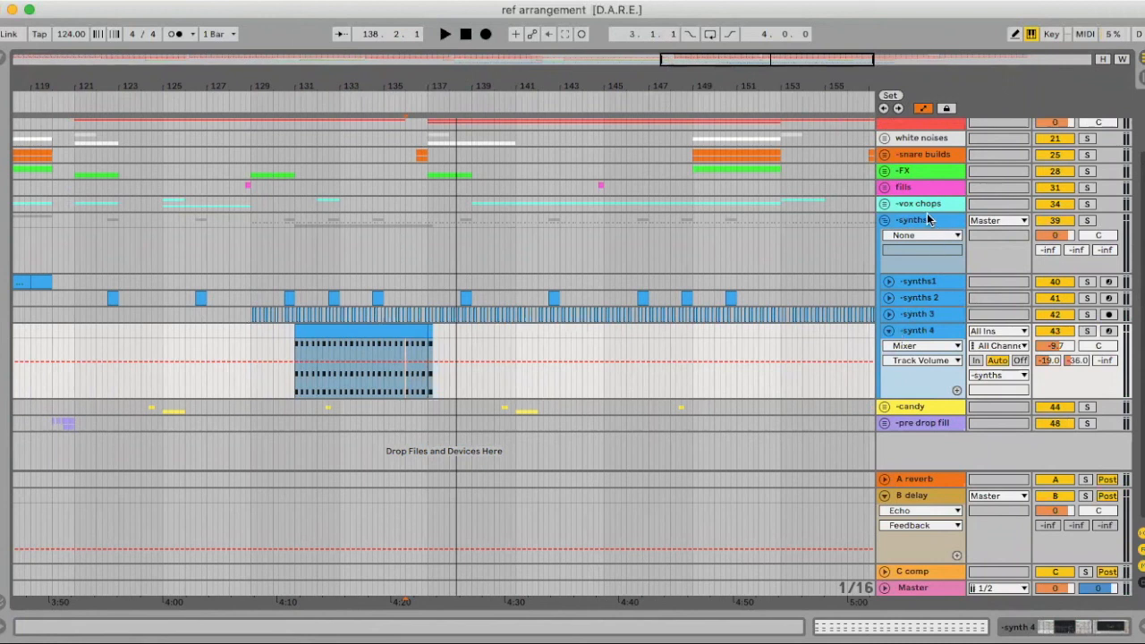
Add an EQ Eight from the Browser to the synths group's device chain
left_click(927, 212)
key("alt+super+l")
left_click(5, 61)
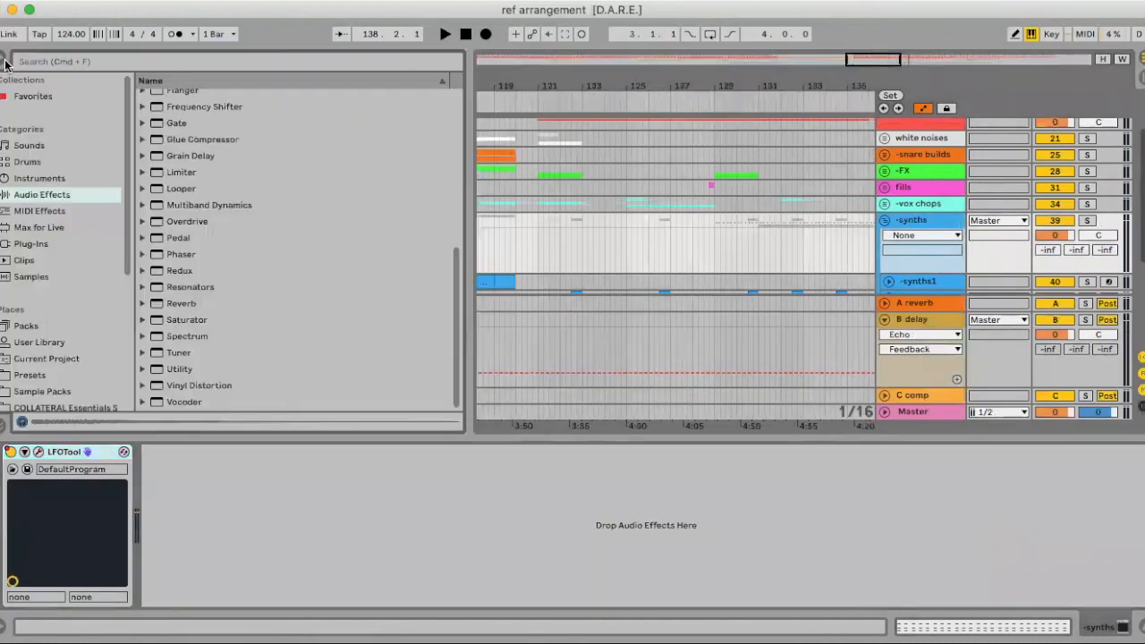
key("e")
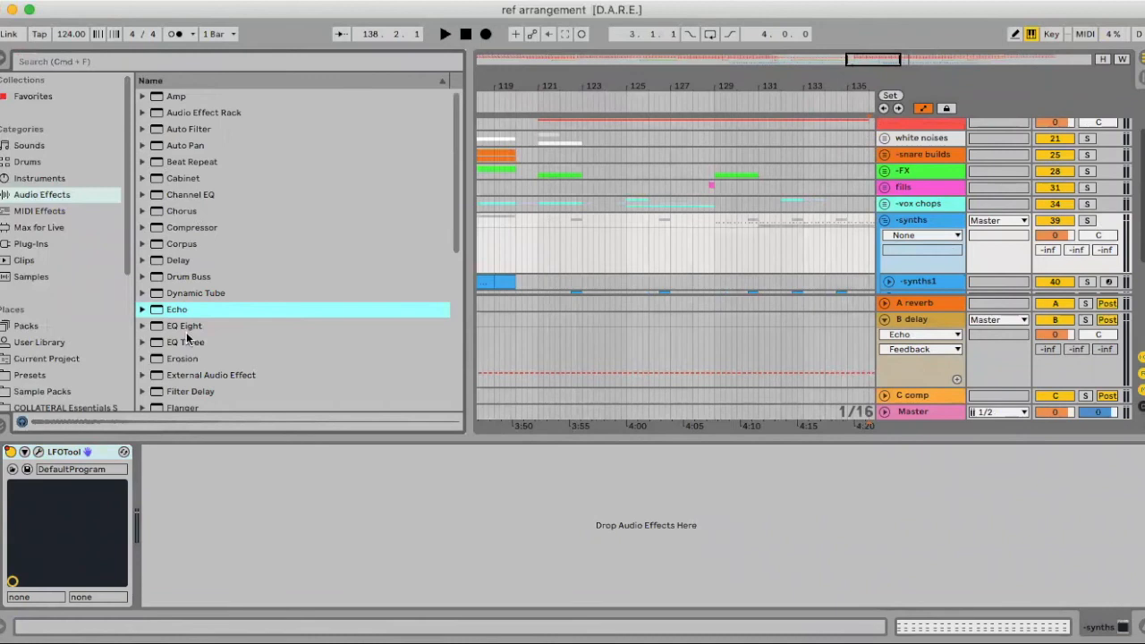
left_click_drag(185, 328, 252, 525)
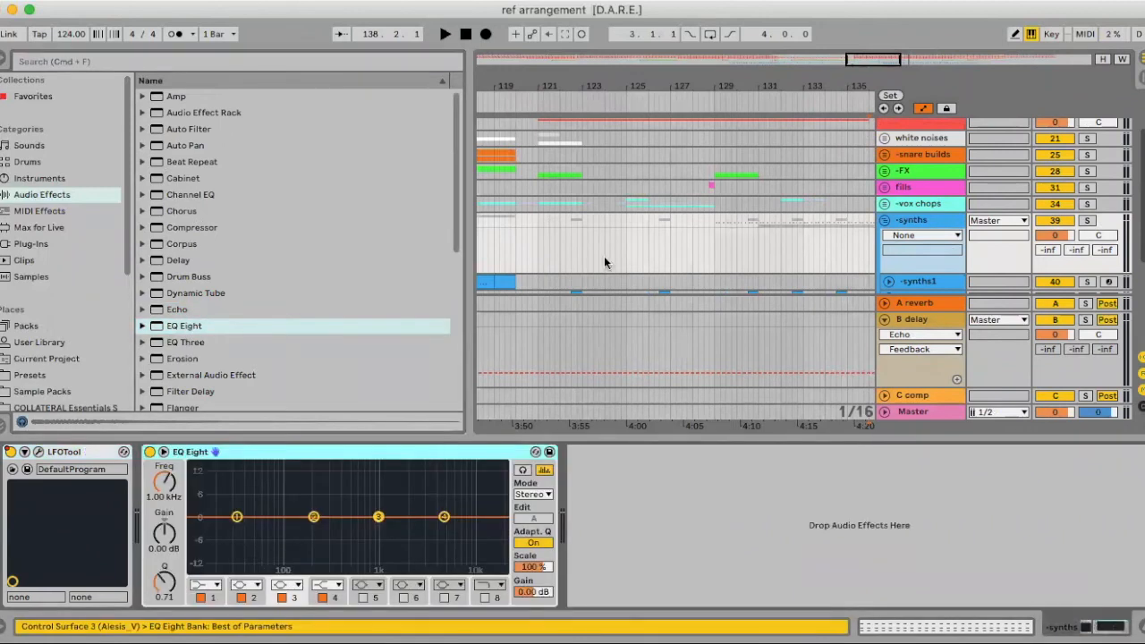
Audition the EQ Eight on the synths group during playback
key("space")
scroll(607, 246, "down", 4)
scroll(600, 256, "right", 4)
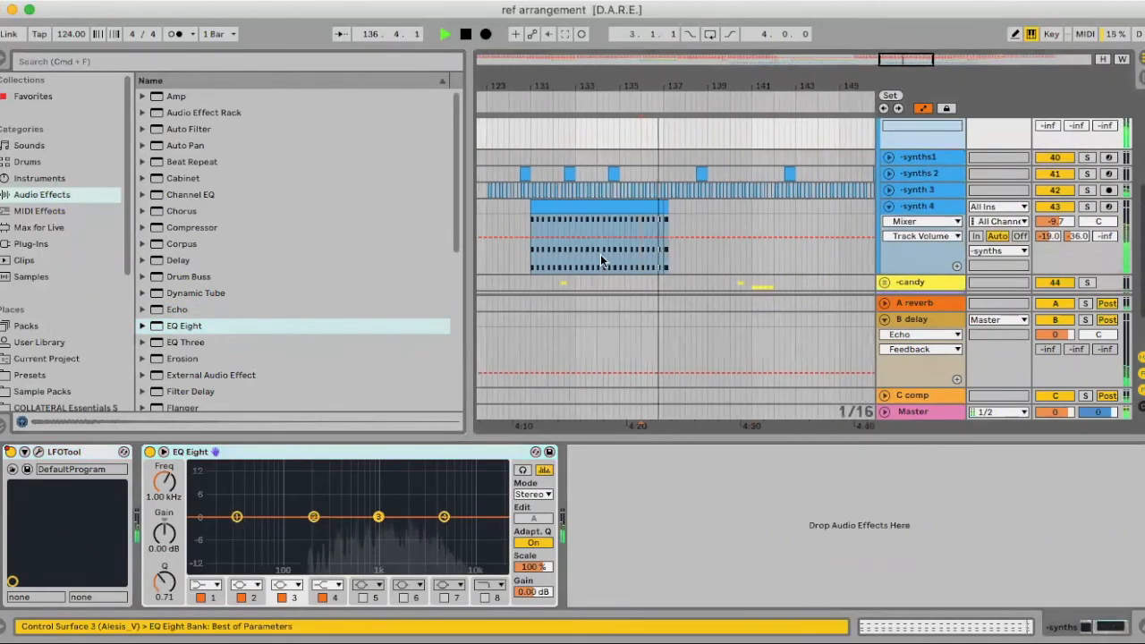
left_click(680, 174)
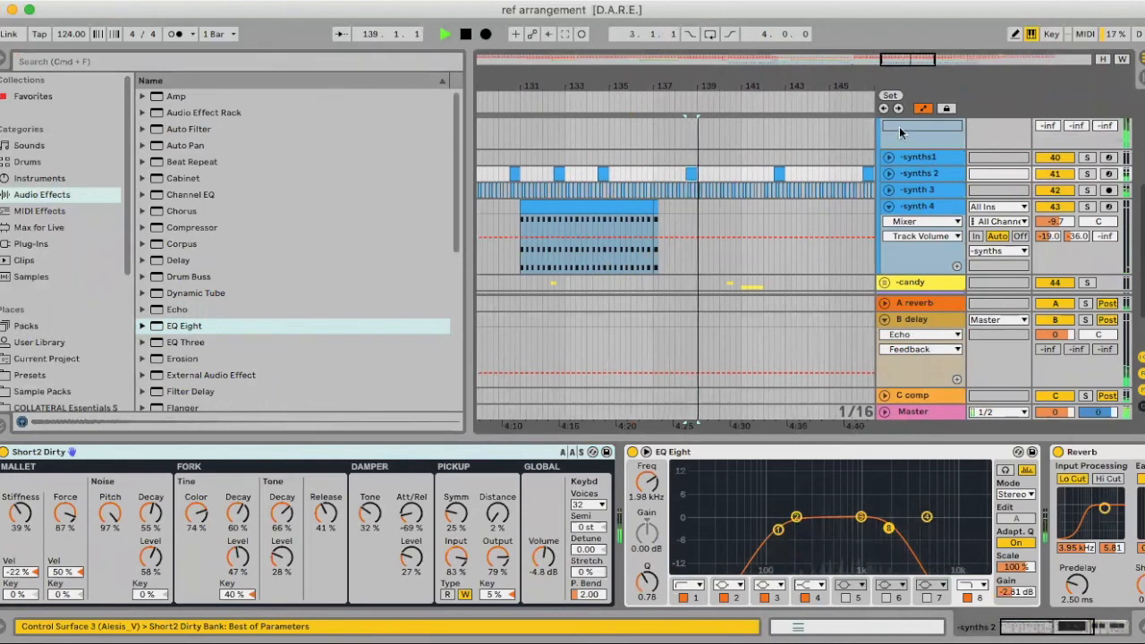
scroll(908, 133, "up", 3)
left_click(910, 158)
key("space")
key("space")
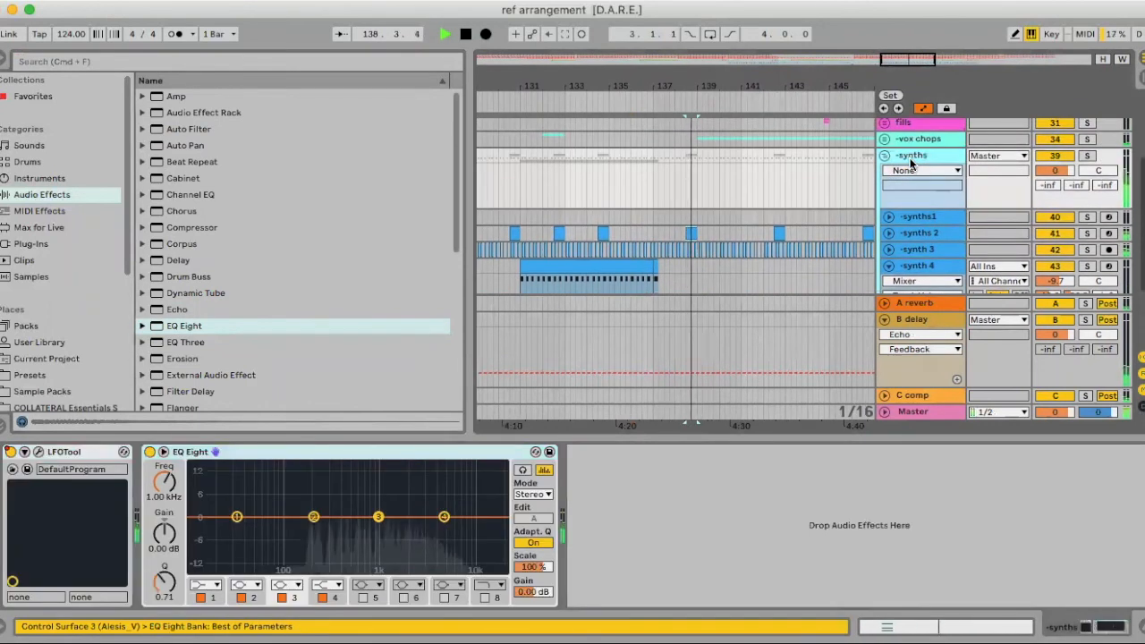
Play from the bars 111–115 clip and reselect the synths group's devices
scroll(750, 248, "right", 5)
scroll(673, 274, "left", 10)
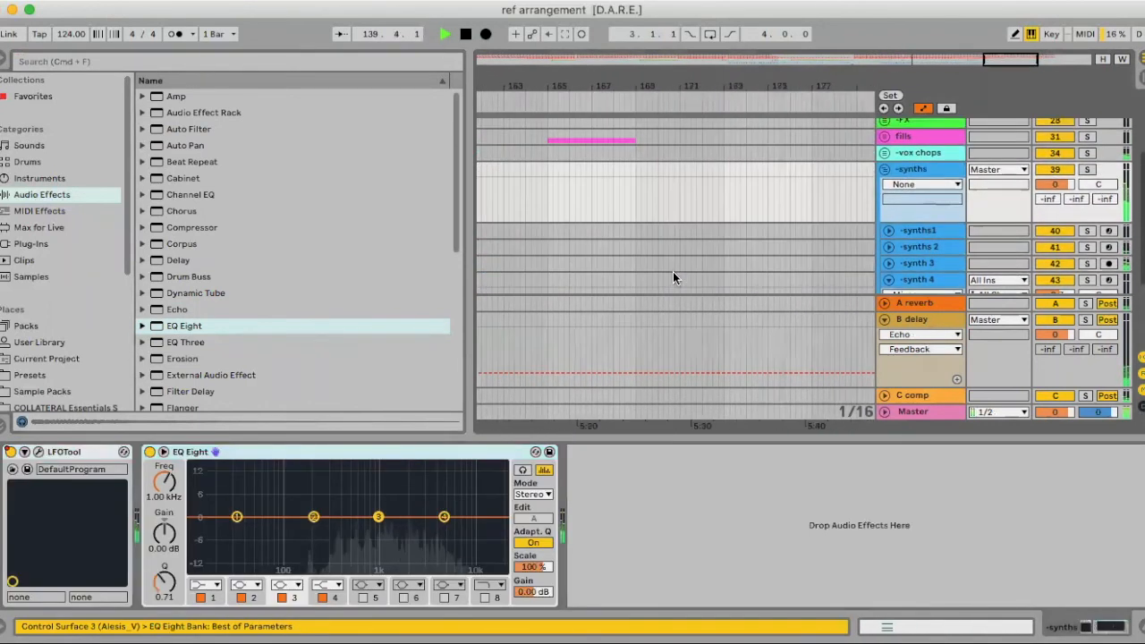
scroll(675, 273, "down", 1)
left_click(647, 195)
key("space")
key("space")
left_click(916, 137)
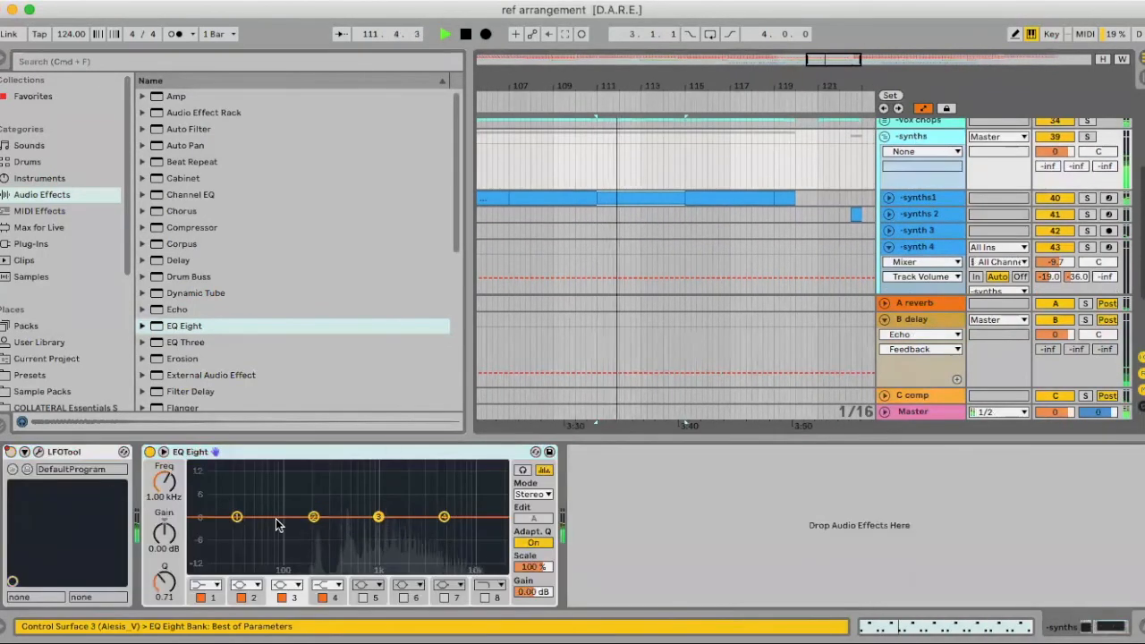
Delete the EQ Eight, hide Detail View, zoom out, and fold synth 4
left_click(331, 454)
key("space")
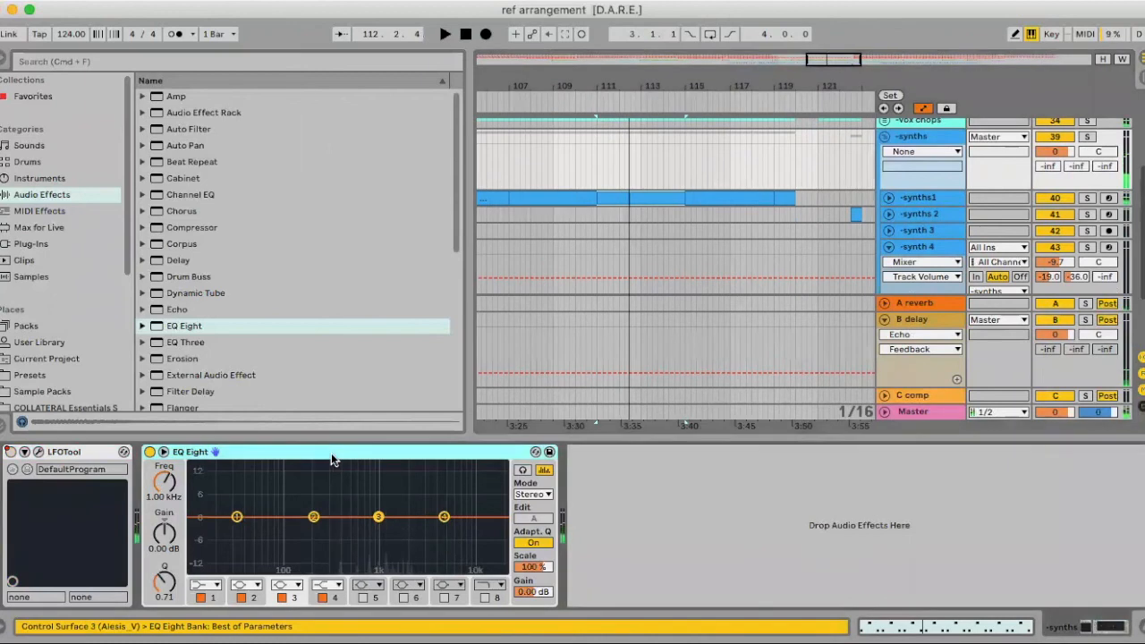
key("Delete")
key("super+alt+l")
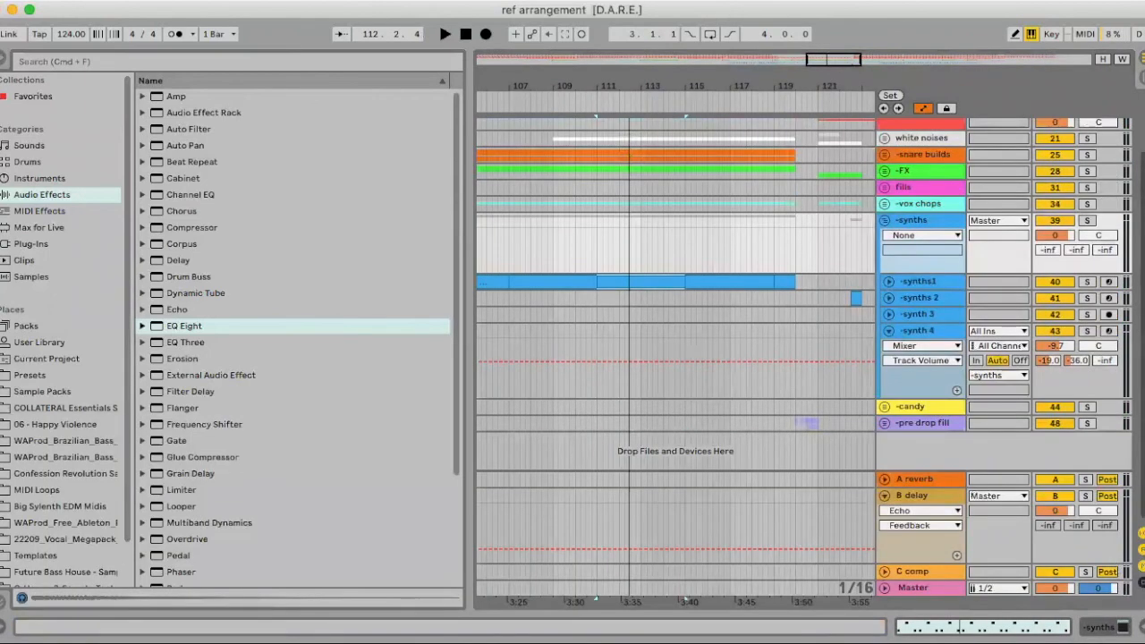
left_click_drag(530, 87, 530, 23)
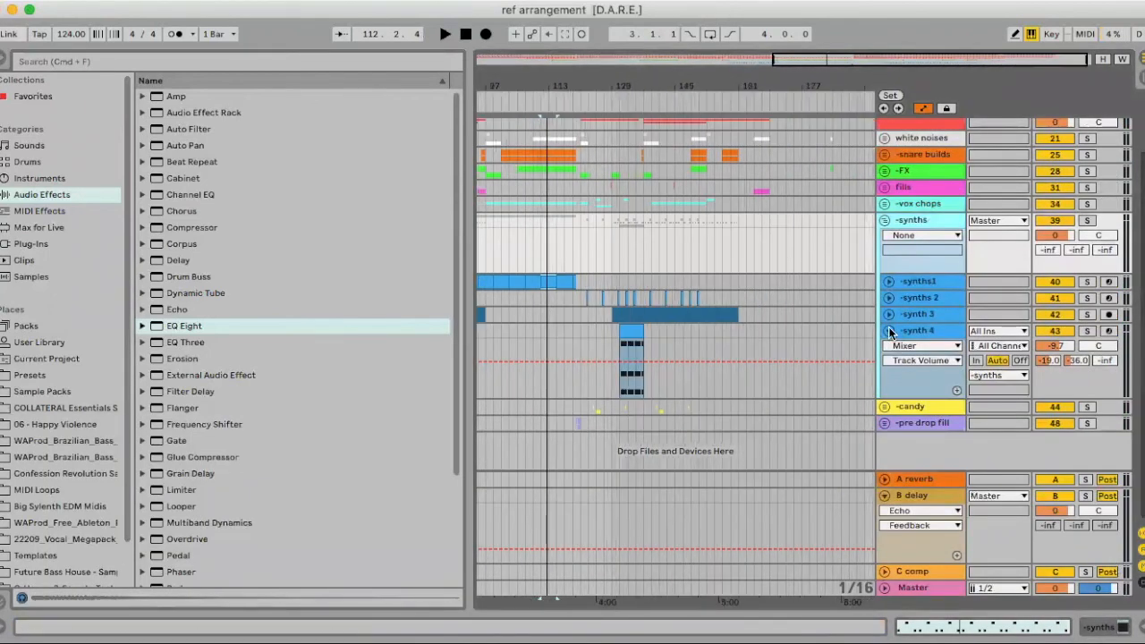
left_click(889, 331)
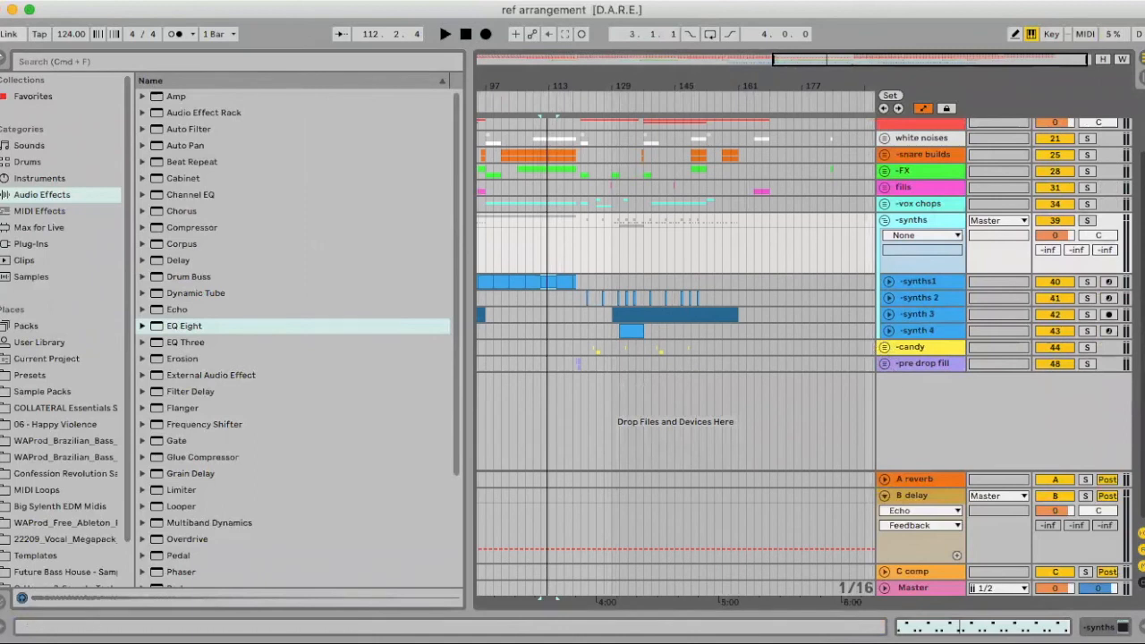
Hide the Browser, unfold -candy, fold -synths, and zoom to bars 51–92
key("super+alt+b")
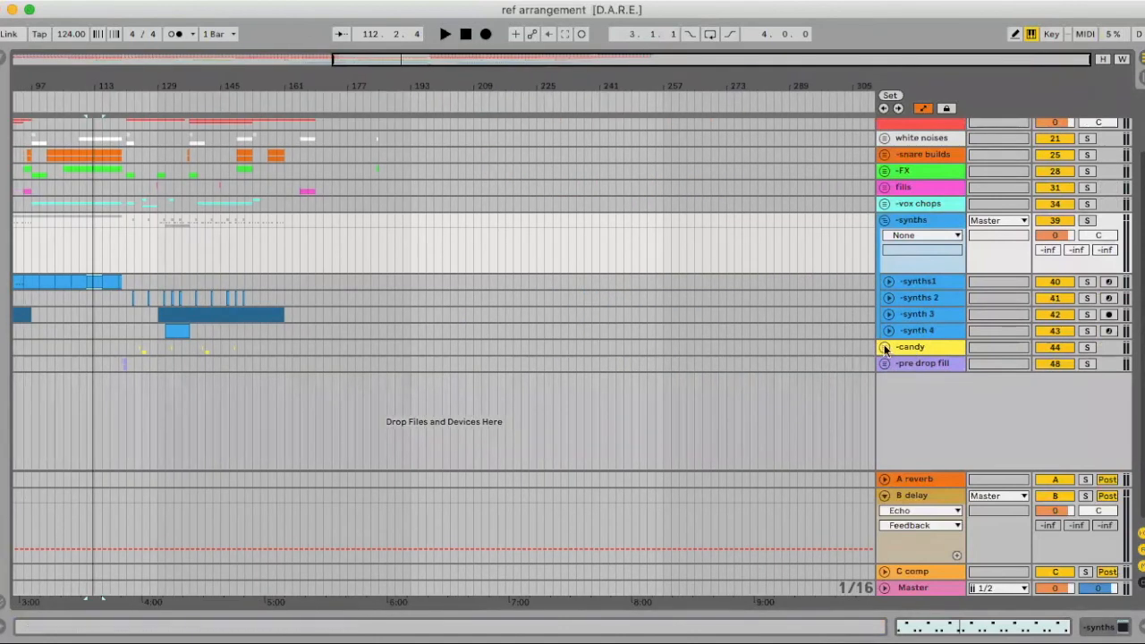
left_click(884, 348)
left_click(885, 220)
scroll(550, 287, "left", 10)
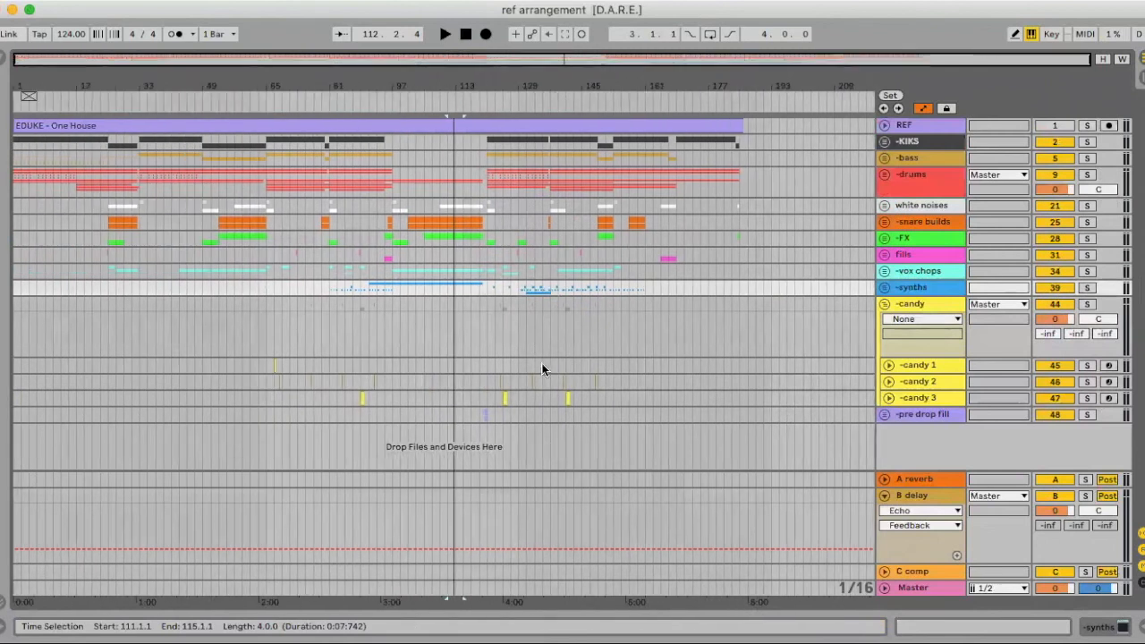
left_click_drag(258, 87, 259, 237)
Preview candy 1 from bar 67 in both Arrangement and Session views
left_click(347, 364)
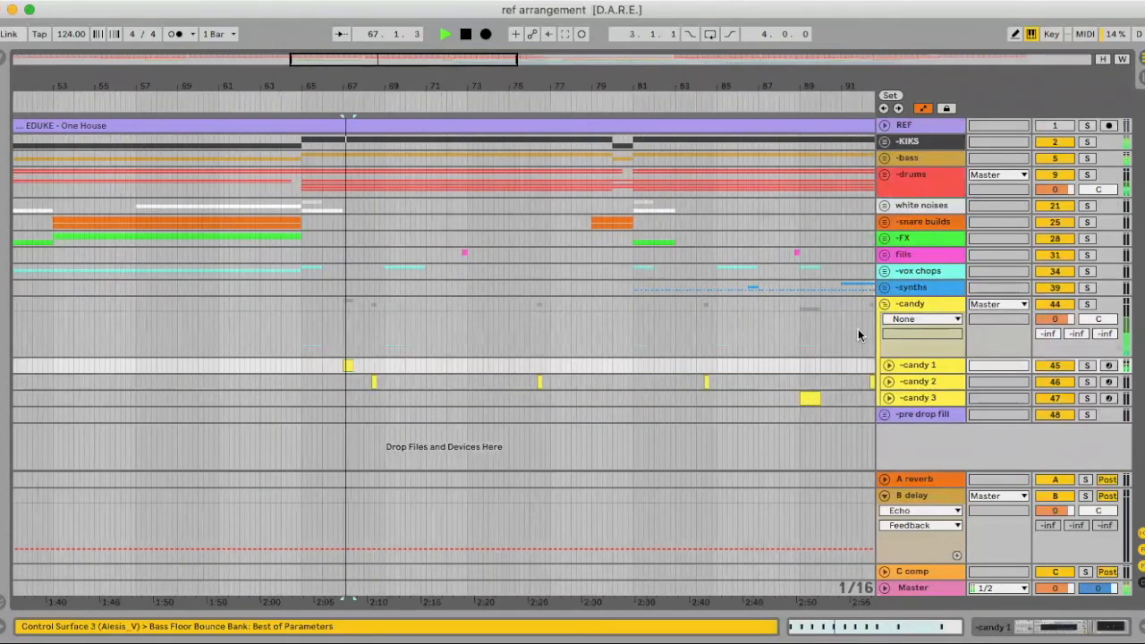
key("space")
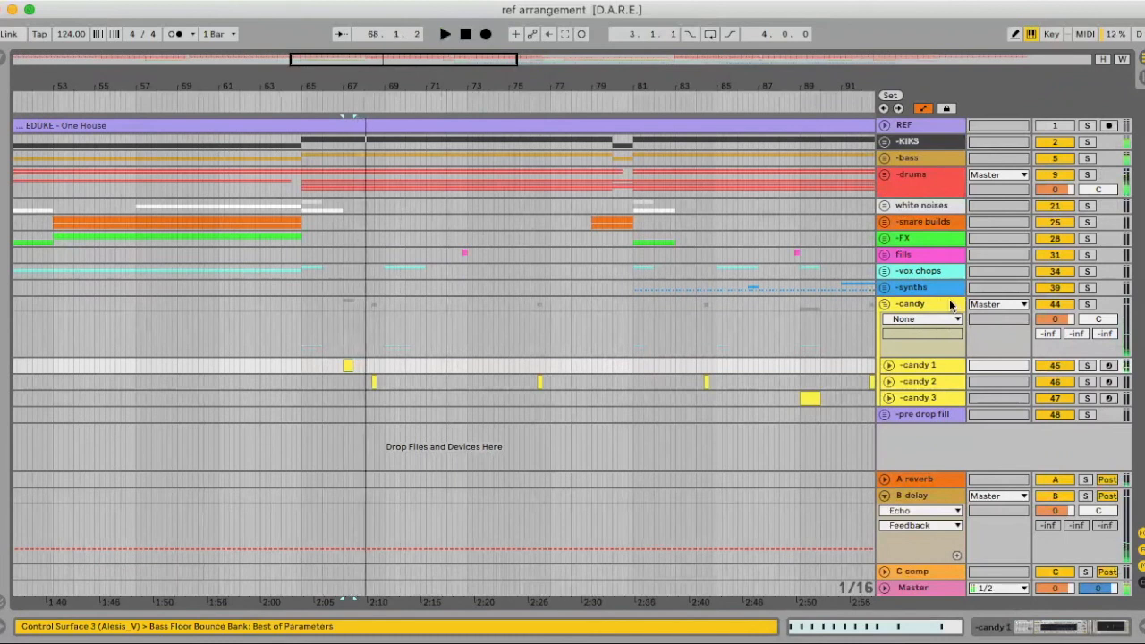
key("space")
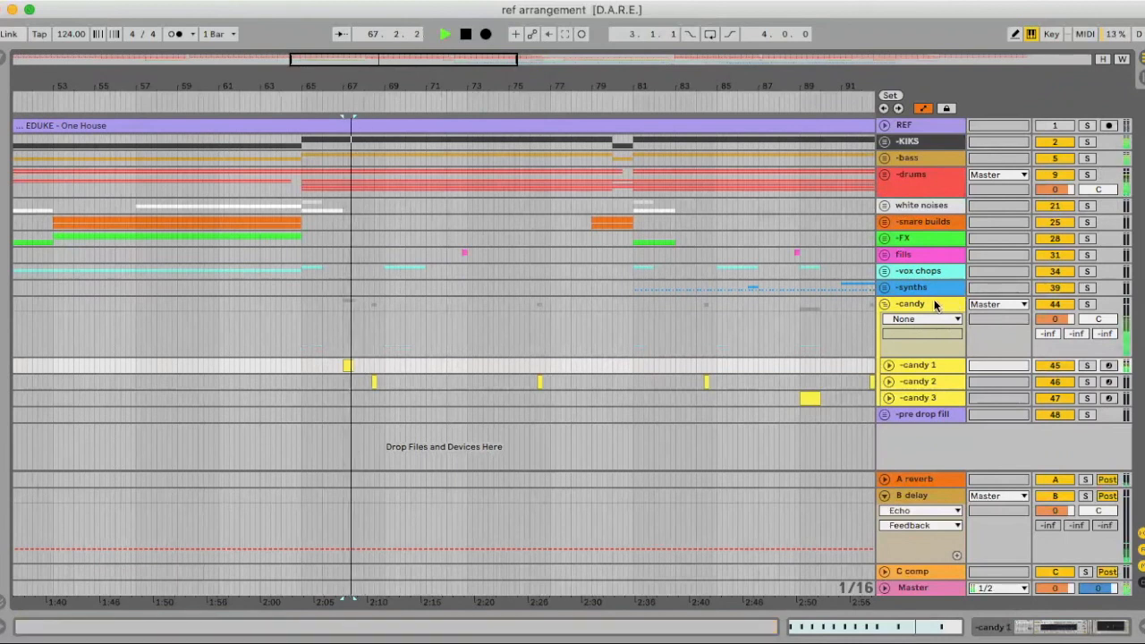
key("Tab")
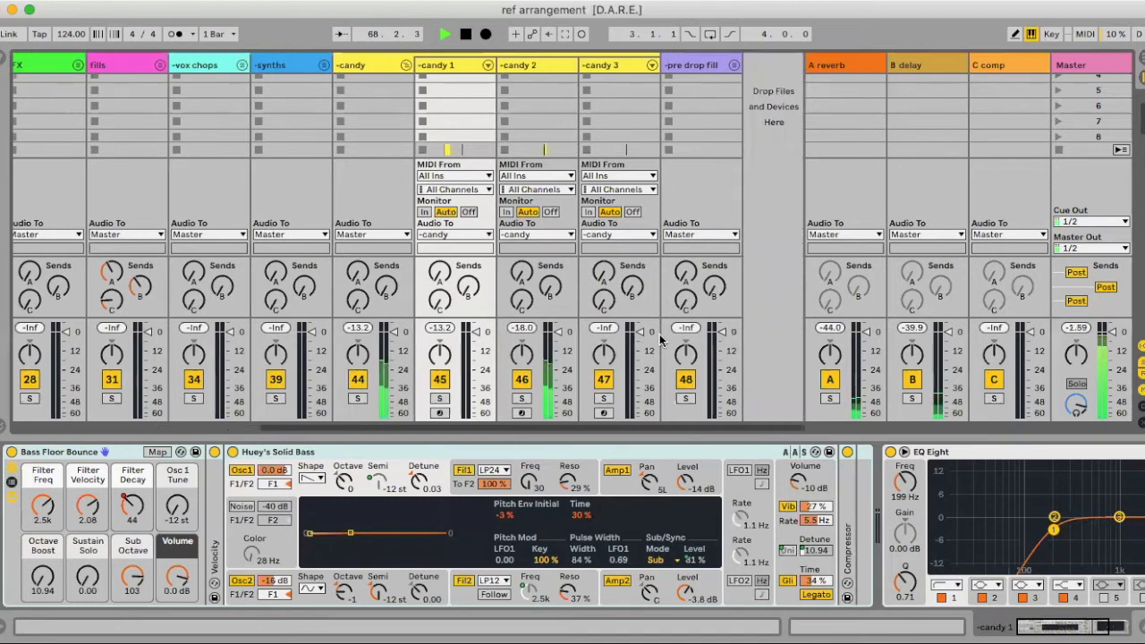
key("space")
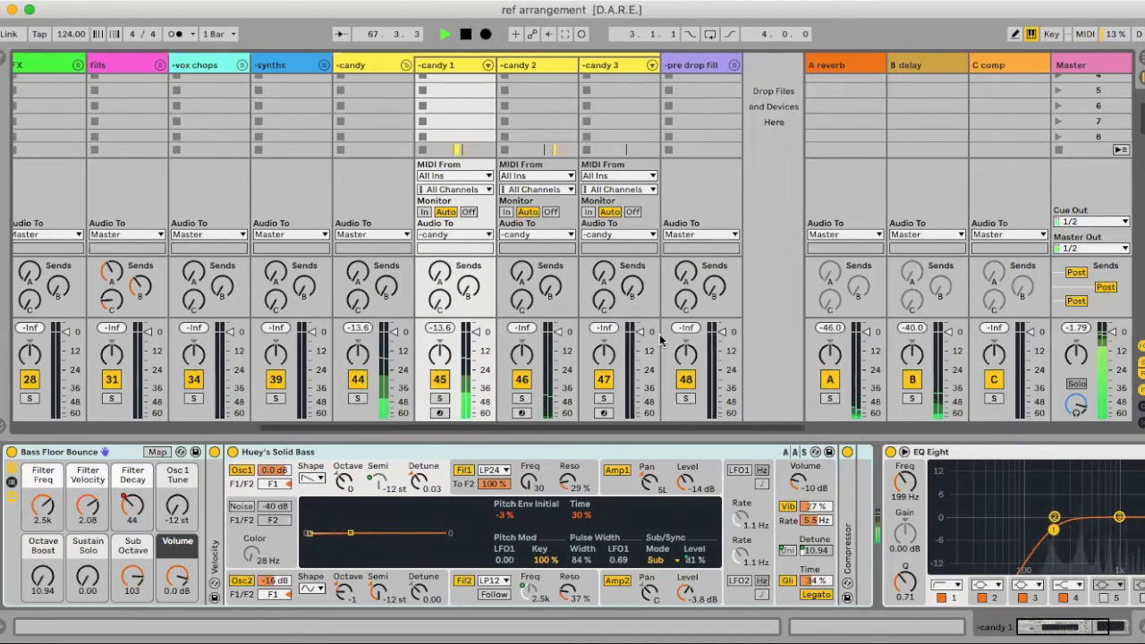
key("Tab")
key("space")
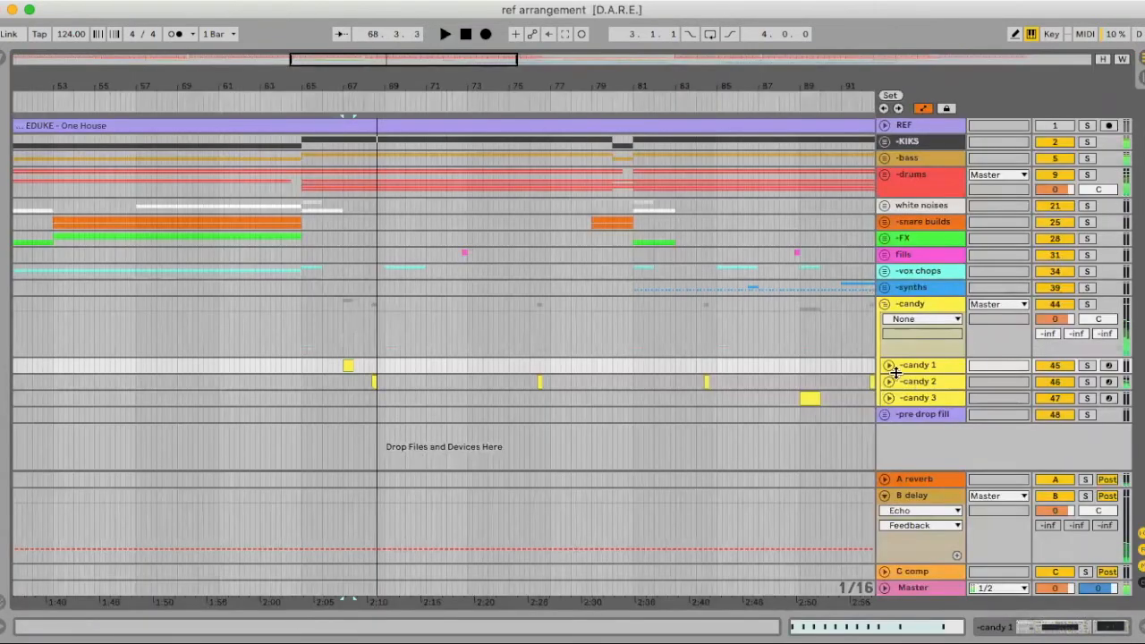
Unfold candy 1 and automate its delay send, settling at -16.0 dB
key("u")
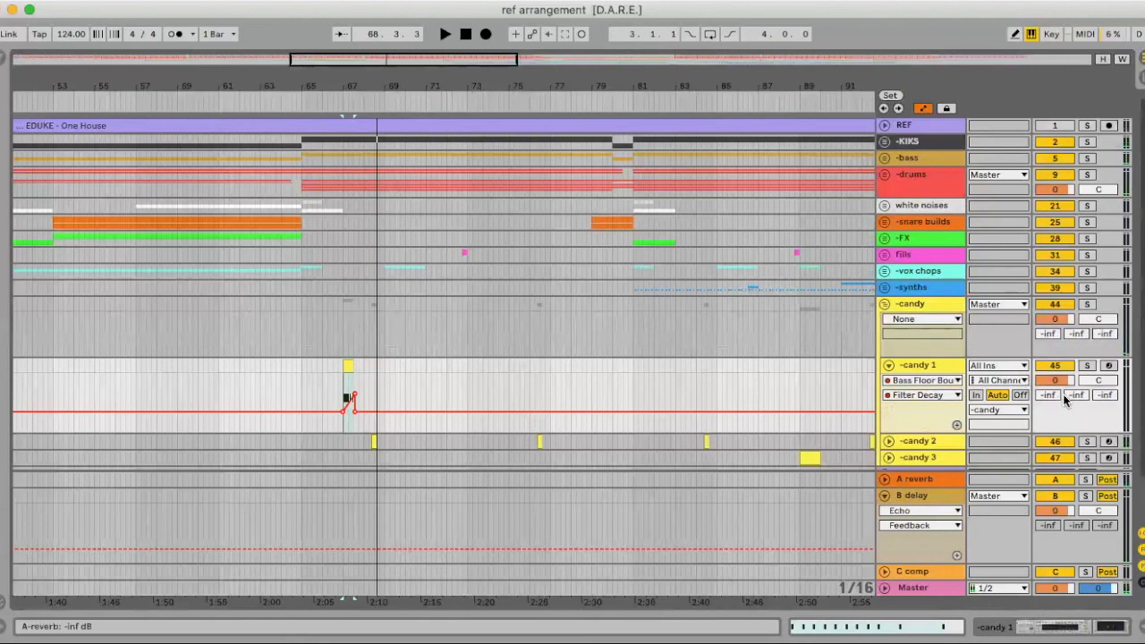
left_click_drag(1070, 394, 1070, 379)
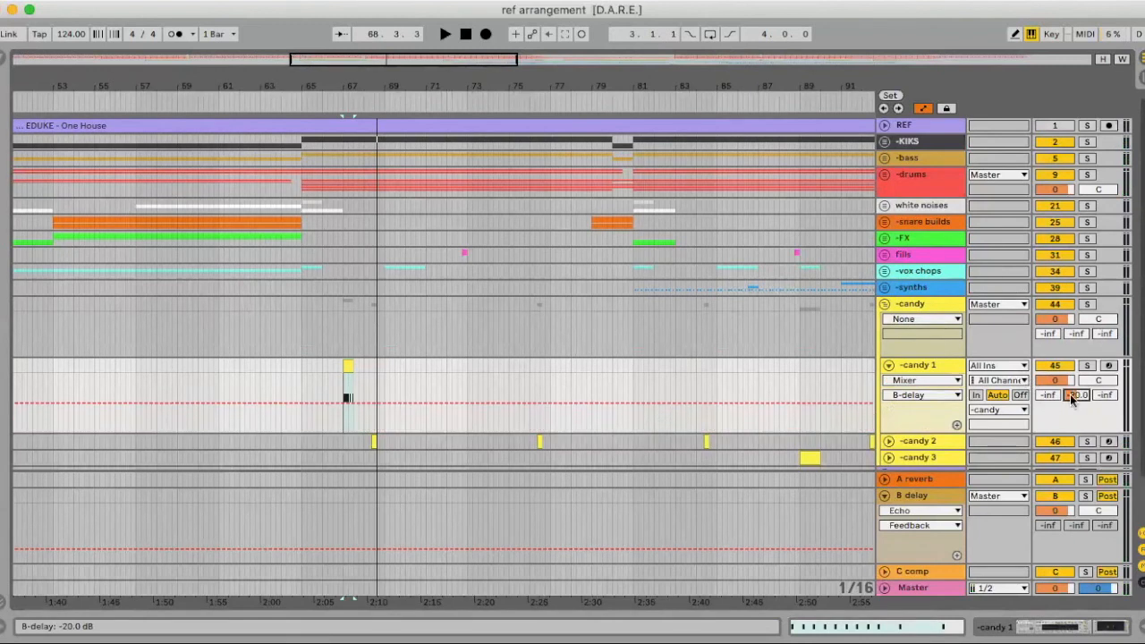
key("space")
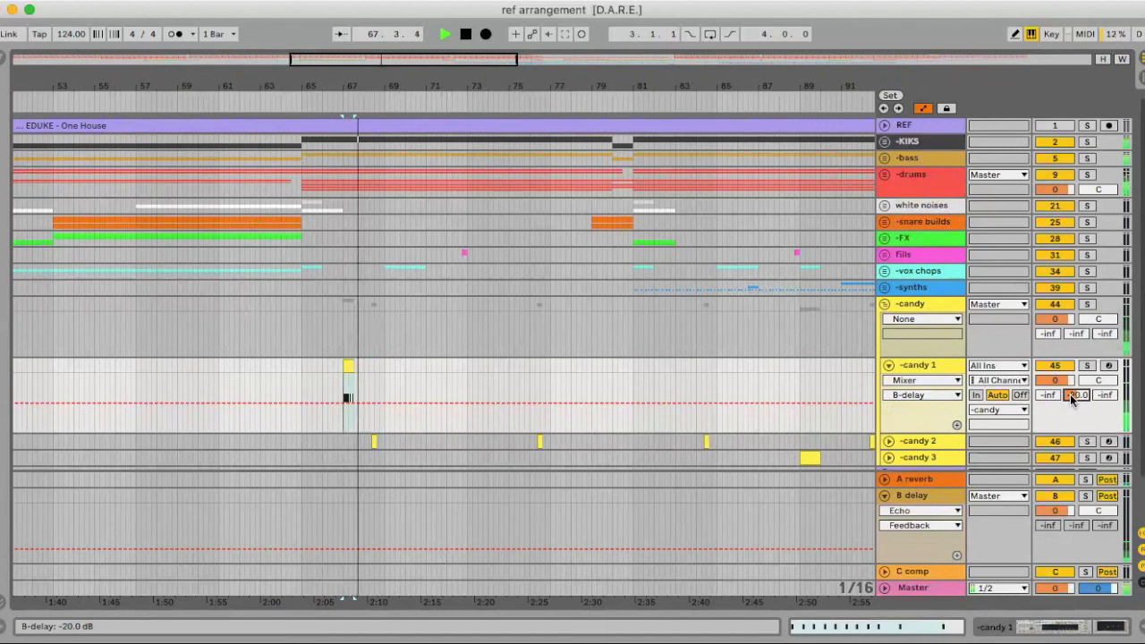
key("space")
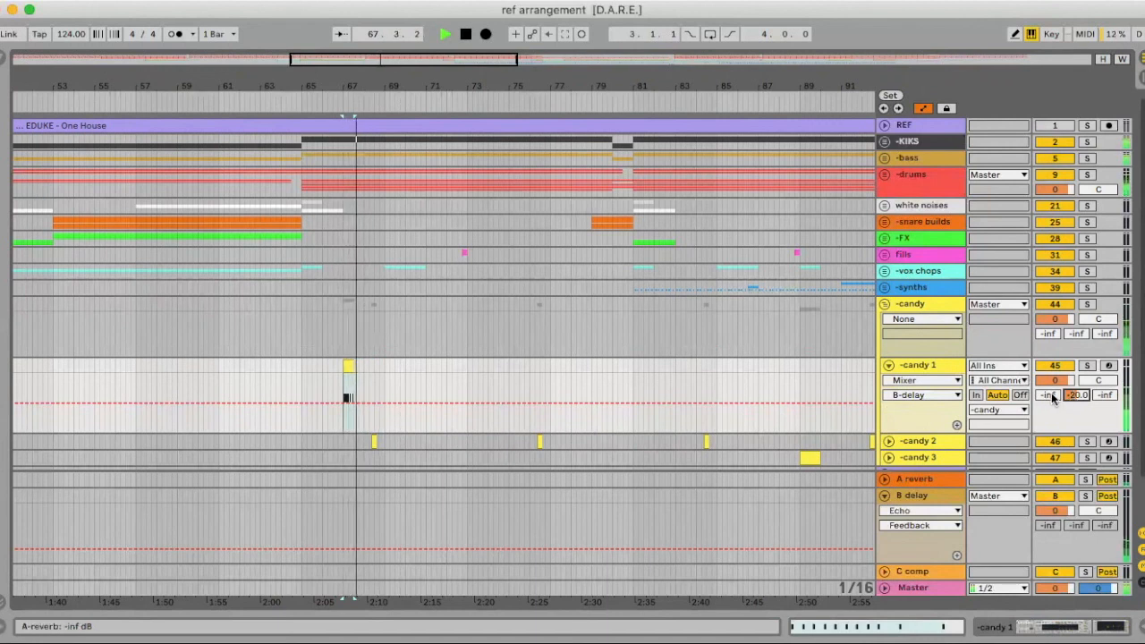
left_click_drag(1076, 396, 1076, 391)
key("space")
key("space")
left_click_drag(348, 396, 348, 397)
key("space")
Raise candy 1's reverb send to -26.5 dB and compressor send to -47.0 dB
left_click_drag(1050, 397, 1051, 358)
left_click_drag(1107, 394, 1094, 393)
key("space")
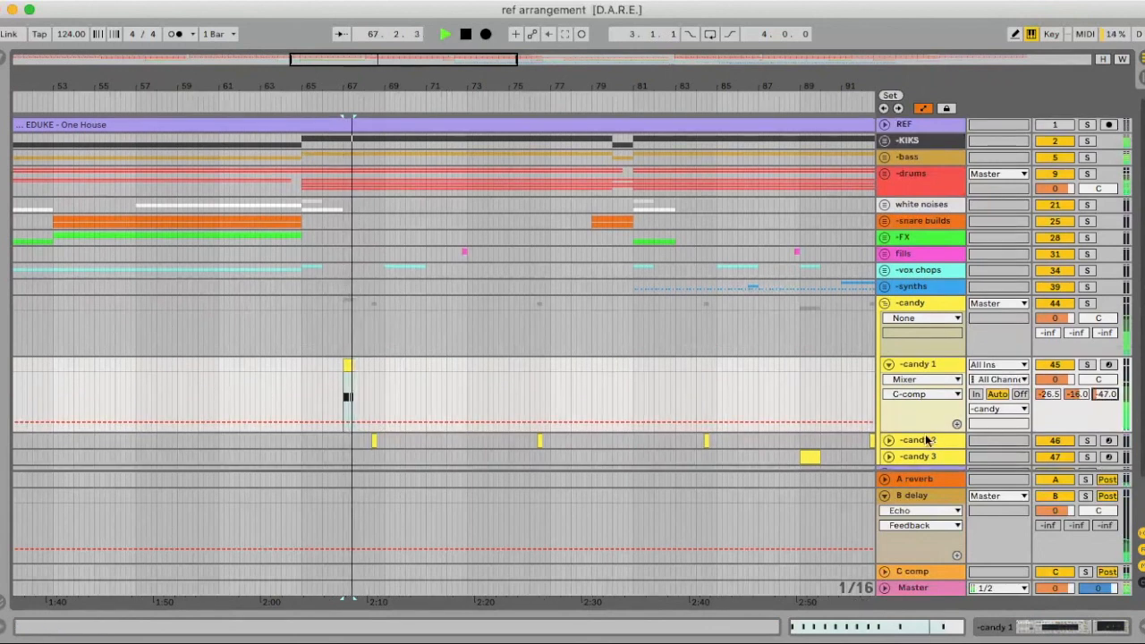
key("Tab")
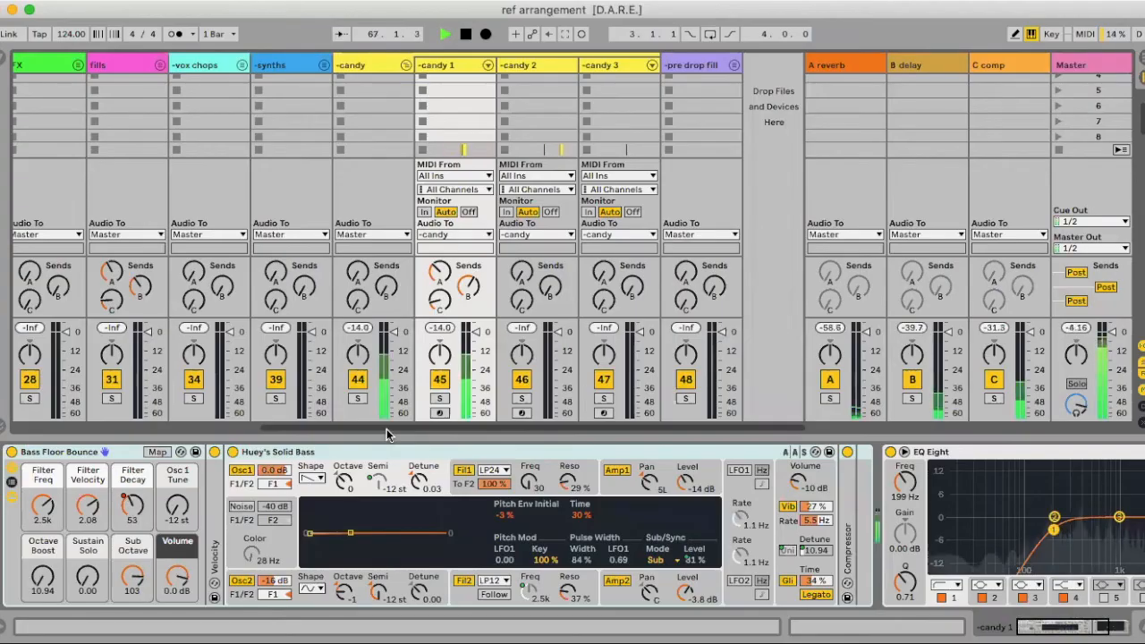
key("Tab")
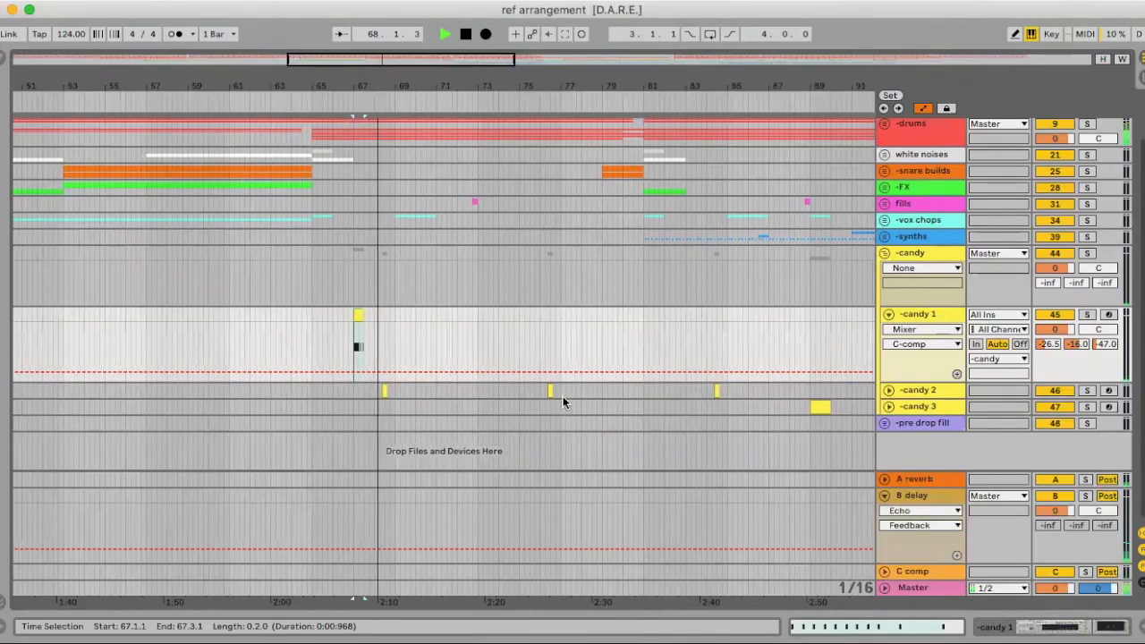
key("Tab")
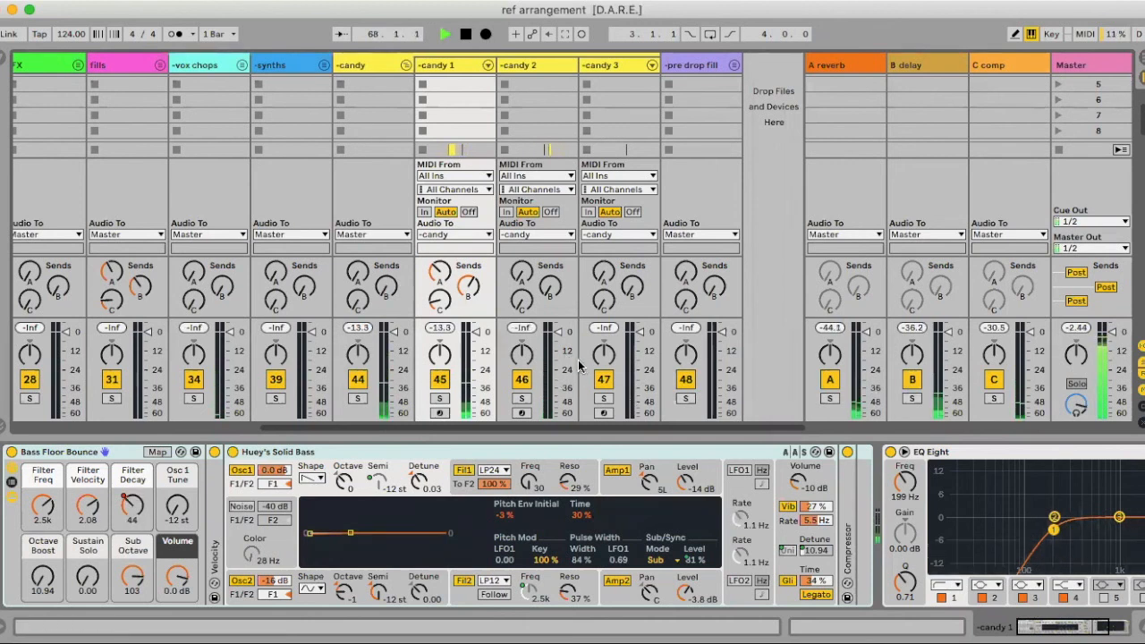
key("Tab")
key("space")
Unfold candy 2 and raise its C-comp send to -31.0 dB
left_click(888, 390)
left_click_drag(1105, 424, 1106, 410)
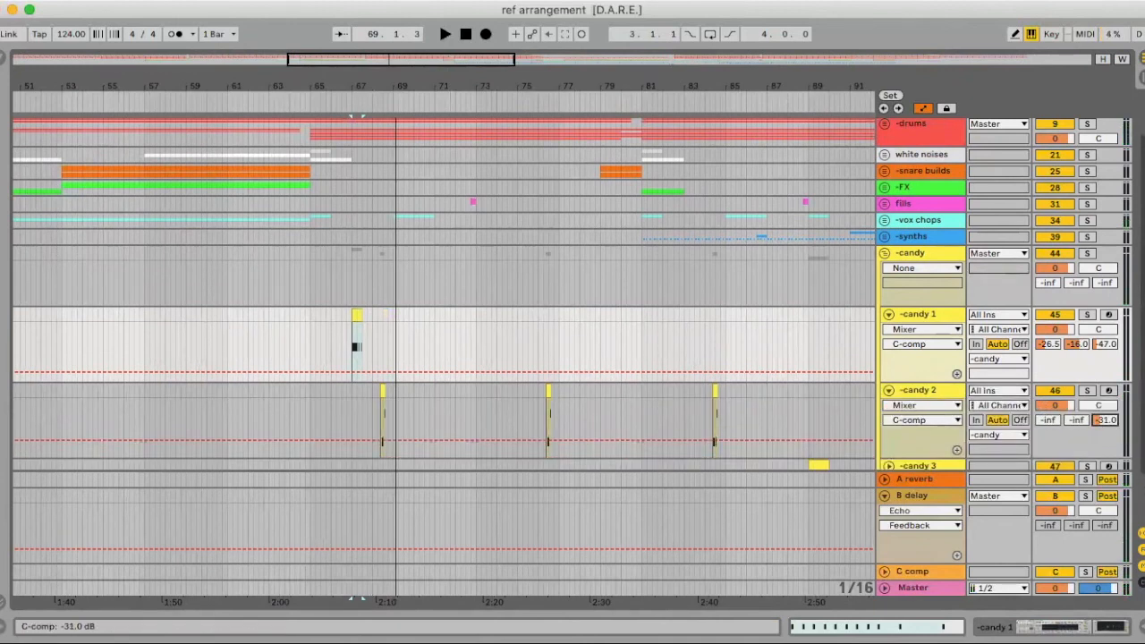
key("space")
key("Tab")
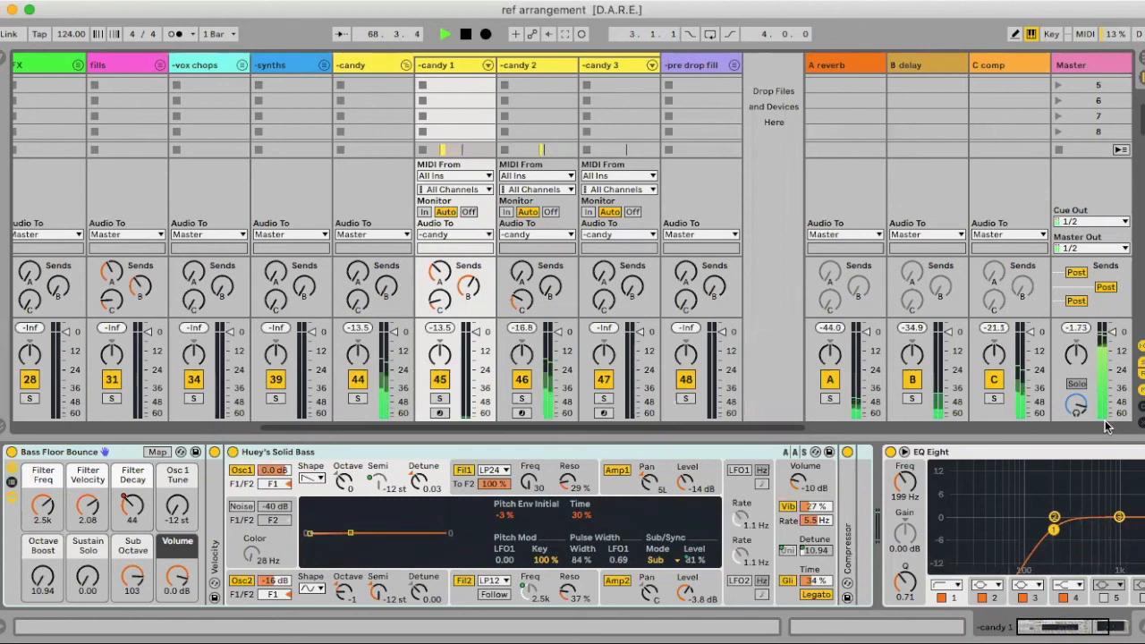
key("Tab")
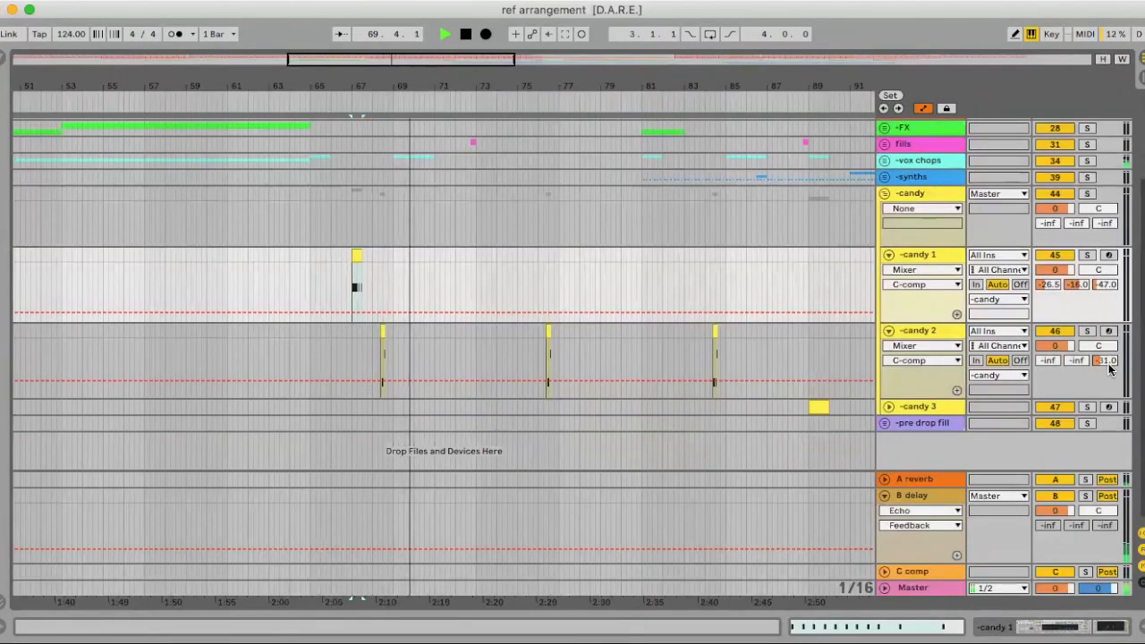
Raise candy 2's A-reverb send to -30.5 dB and audition it in the mixer
left_click_drag(1048, 361, 1051, 357)
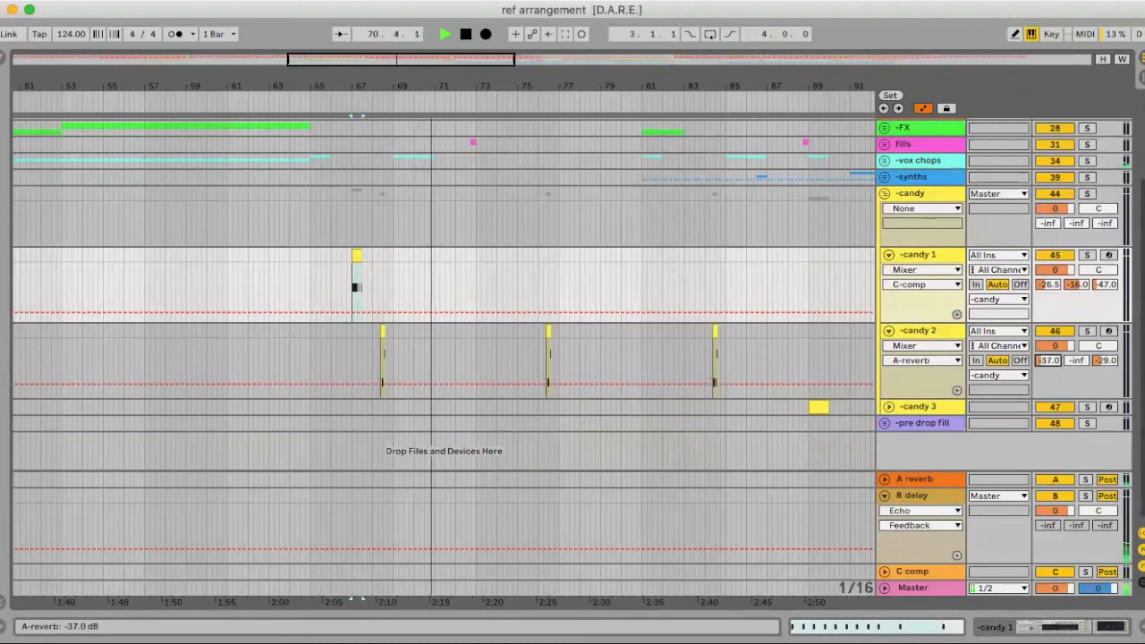
key("space")
key("space")
key("Tab")
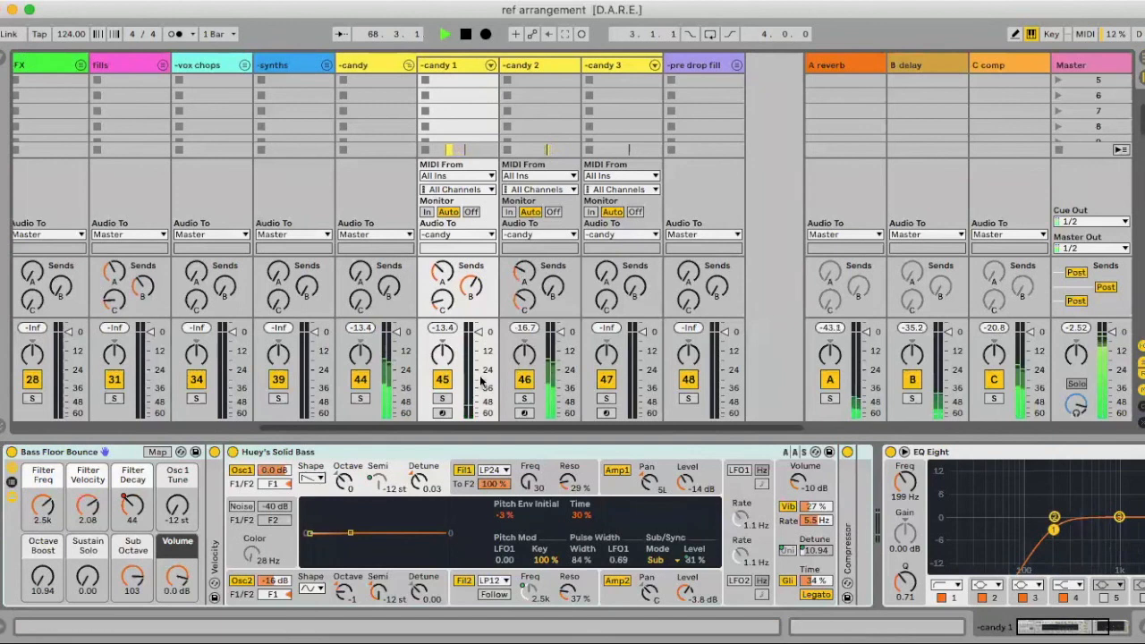
key("Tab")
key("space")
Push candy 2's A-reverb send up to -18.4 dB, auditioning from bar 68
left_click_drag(1051, 362, 1051, 350)
left_click(370, 336)
key("space")
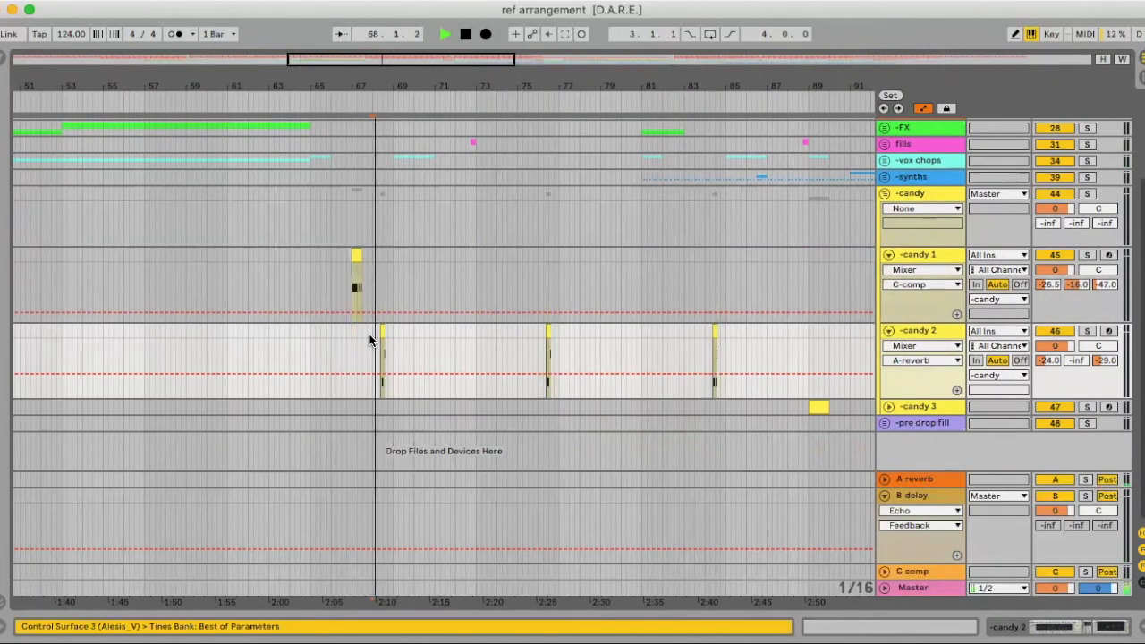
key("Tab")
key("Tab")
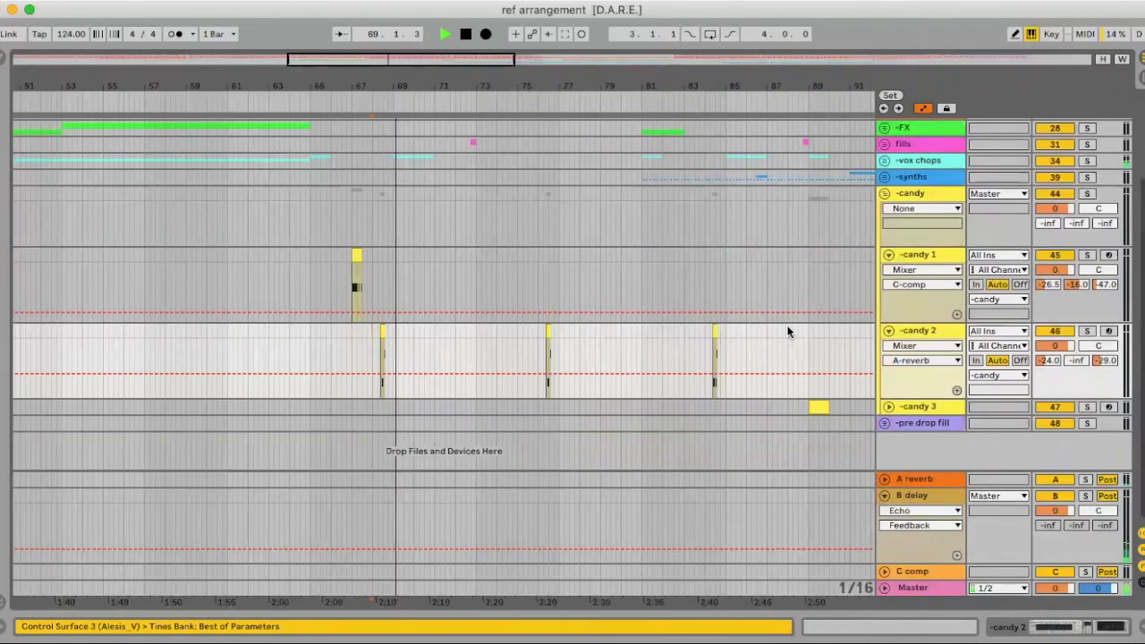
left_click_drag(1063, 366, 1063, 357)
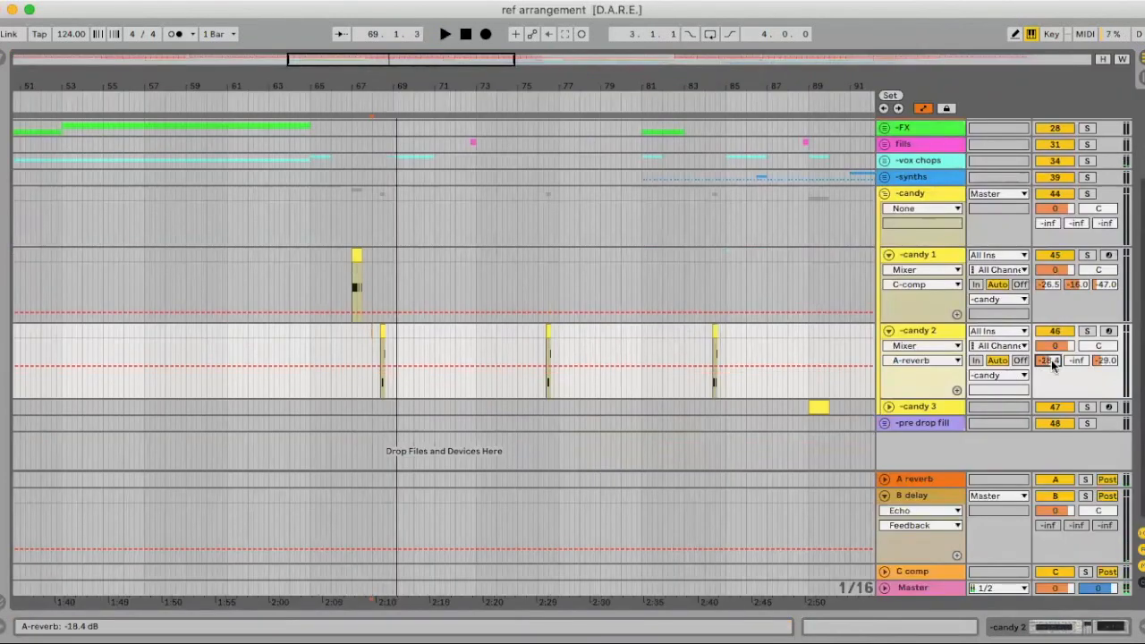
key("space")
key("Tab")
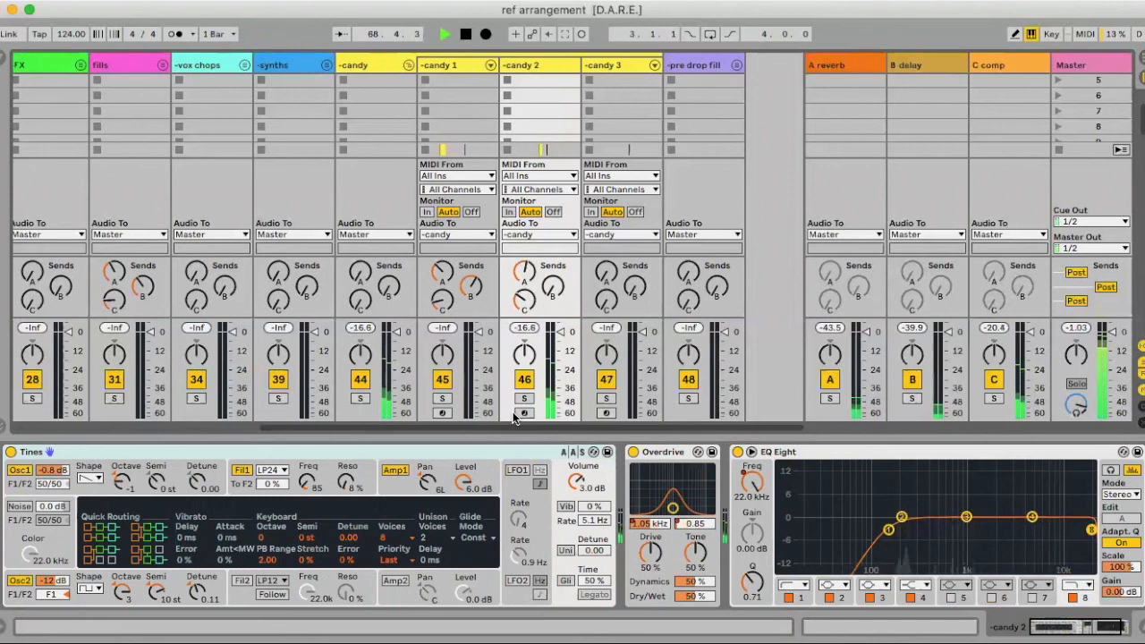
key("Tab")
key("space")
scroll(752, 395, "right", 2)
Play from the candy 3 clip near bar 89 and lower its mixer fader to -3.7 dB
left_click(639, 414)
key("space")
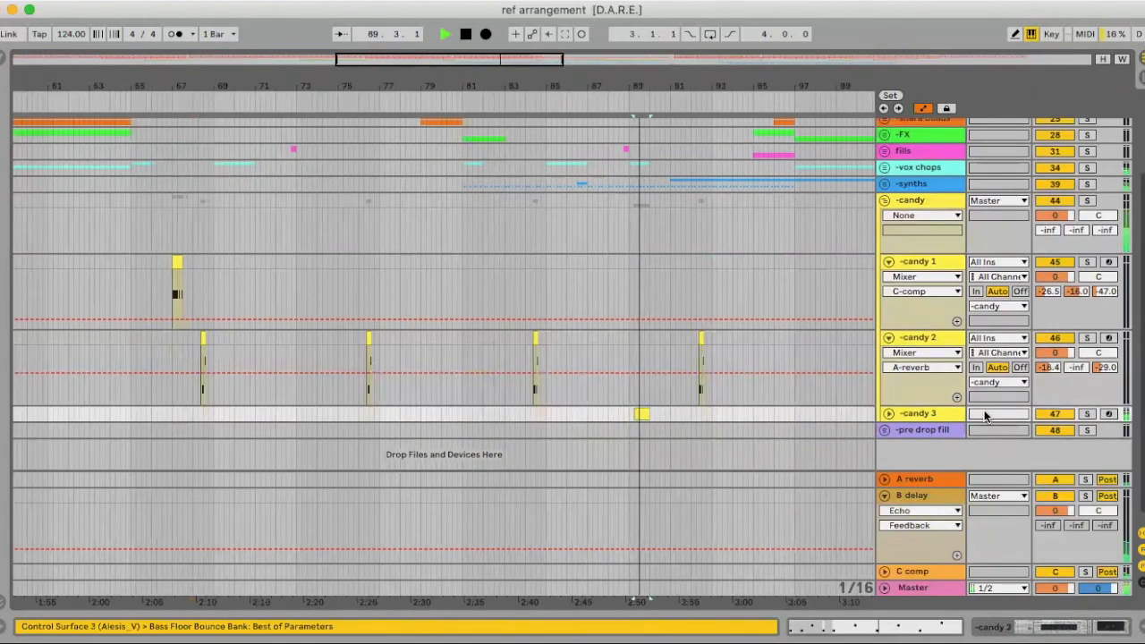
key("Tab")
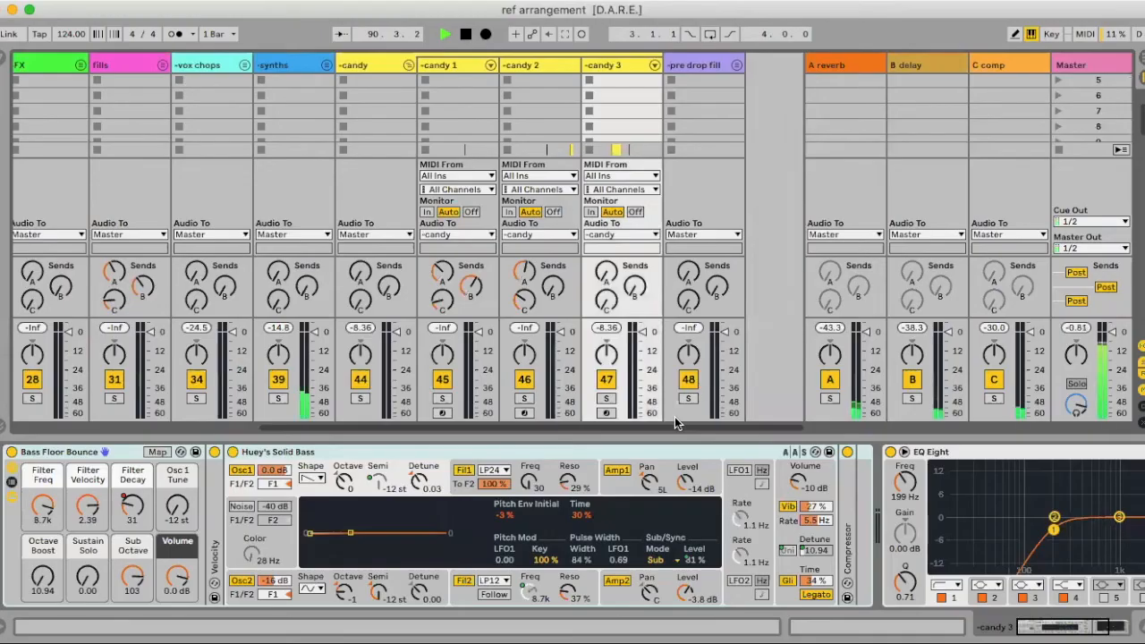
scroll(685, 422, "right", 1)
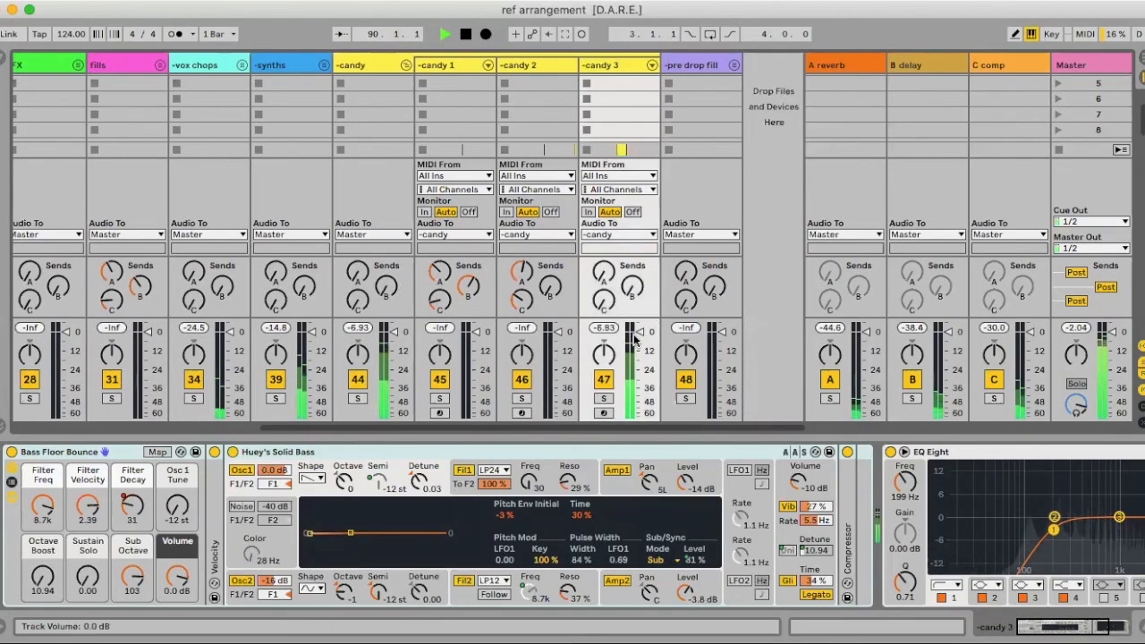
key("space")
left_click_drag(639, 332, 640, 338)
scroll(641, 338, "down", 1)
key("space")
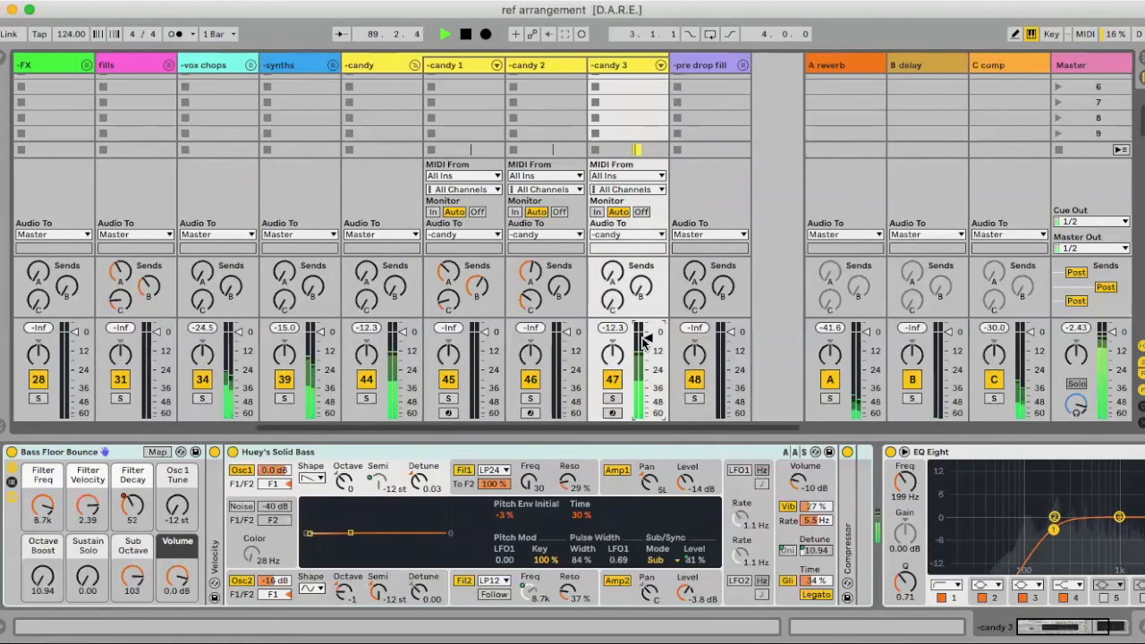
Unfold candy 3 in Arrangement, raise its A-reverb send to -5.3 dB, and fold the B delay return
key("Tab")
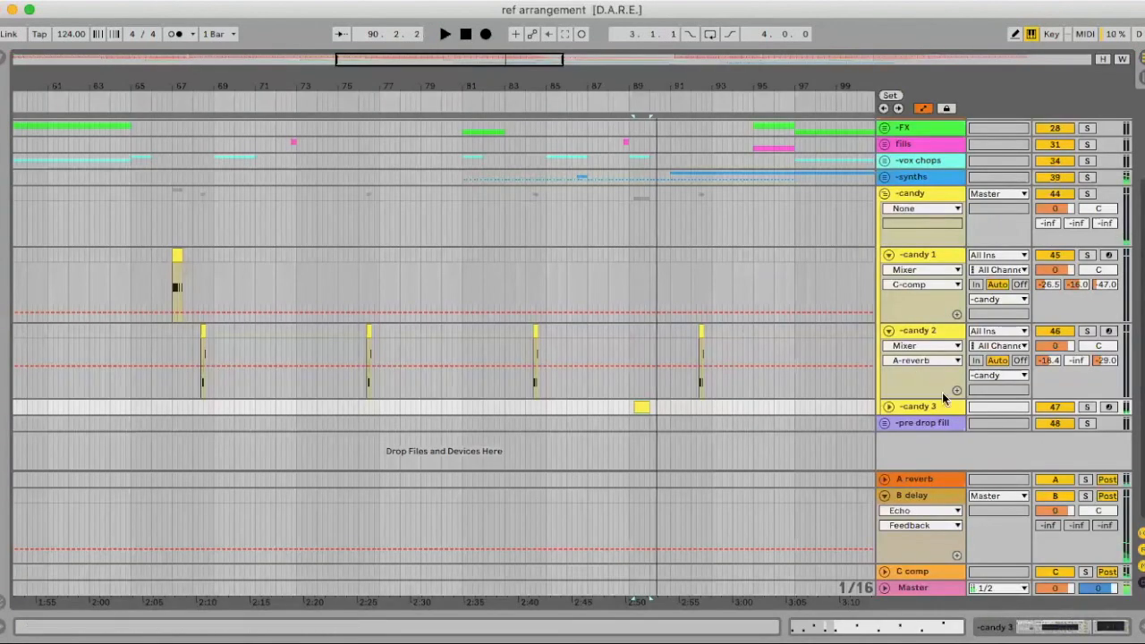
left_click(889, 408)
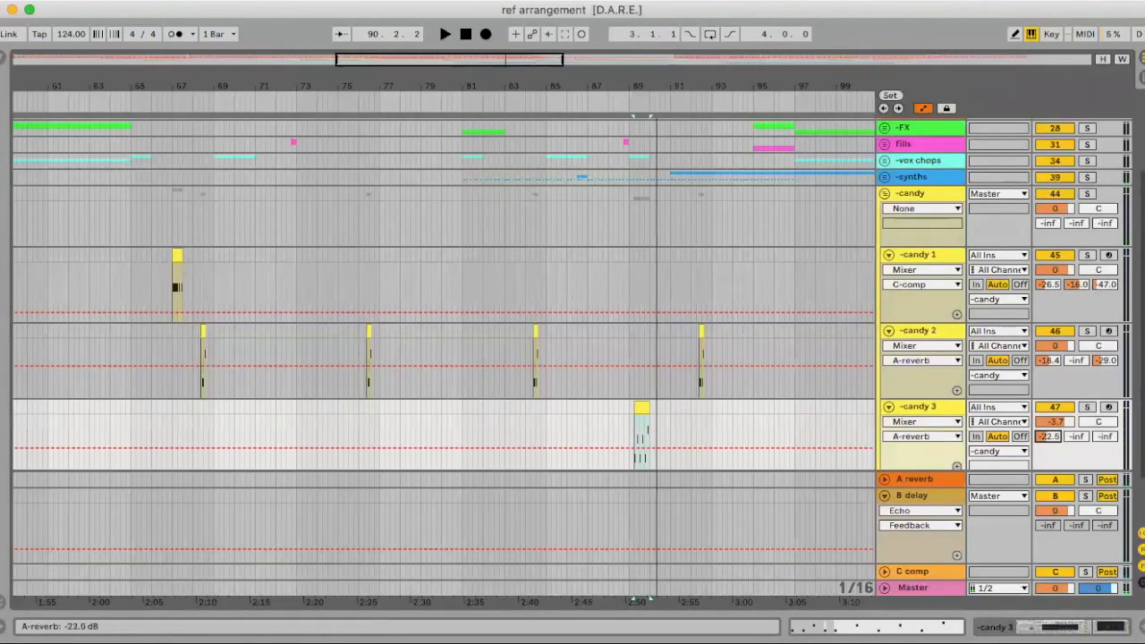
key("space")
left_click_drag(1047, 437, 1047, 421)
key("space")
key("space")
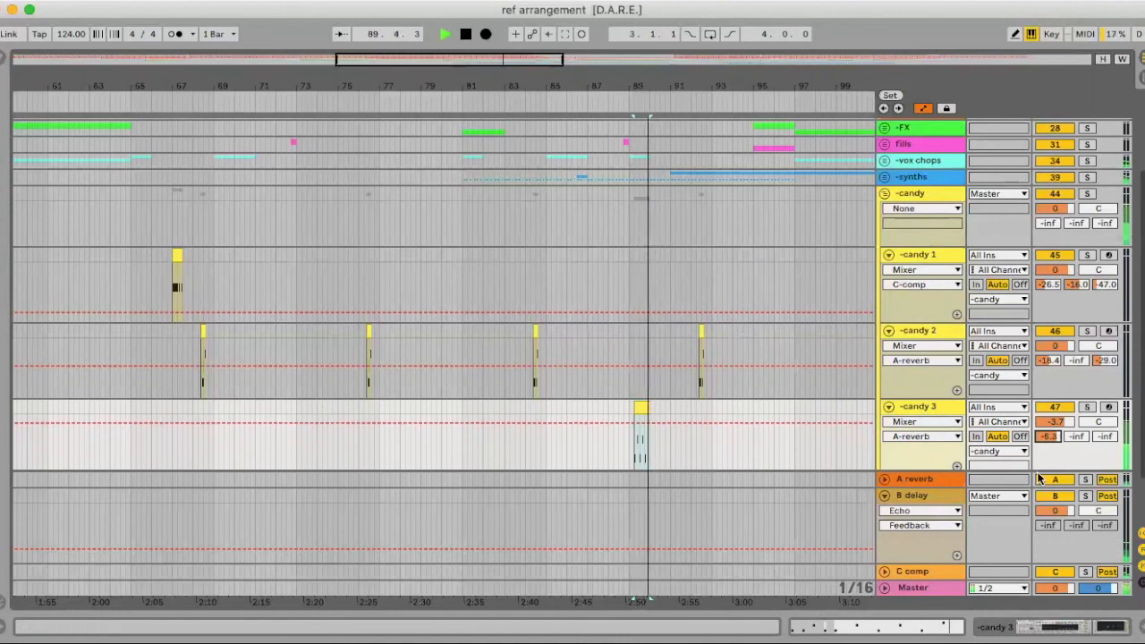
left_click(884, 494)
key("space")
Replay the candy 3 passage around bars 83–121, then zoom out to bars 41–153
left_click_drag(619, 408, 155, 423)
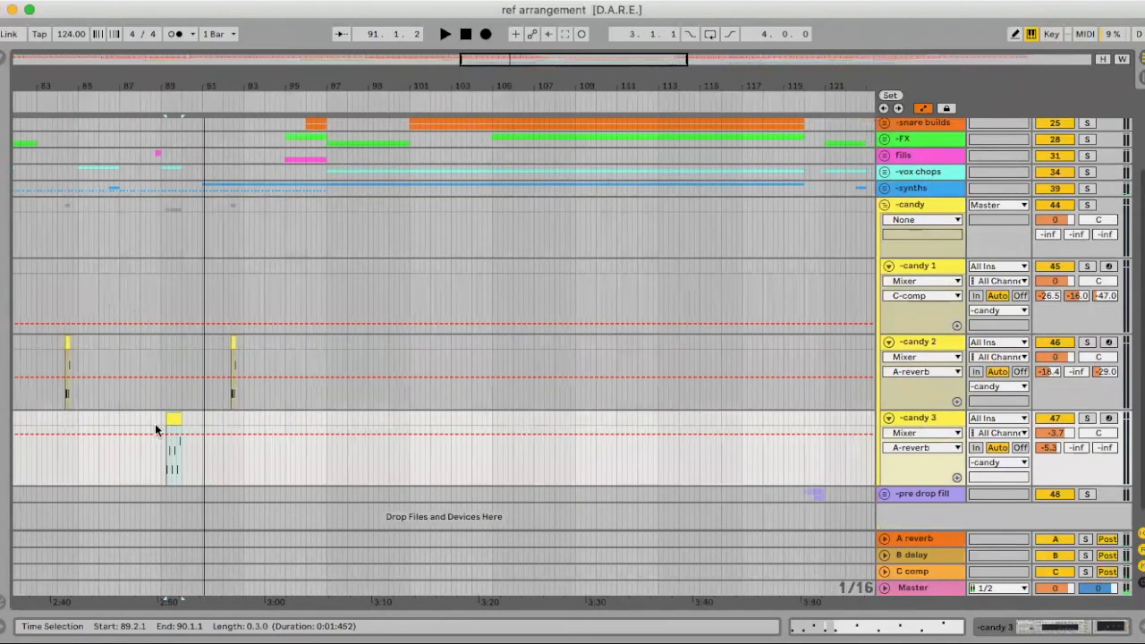
key("space")
key("Tab")
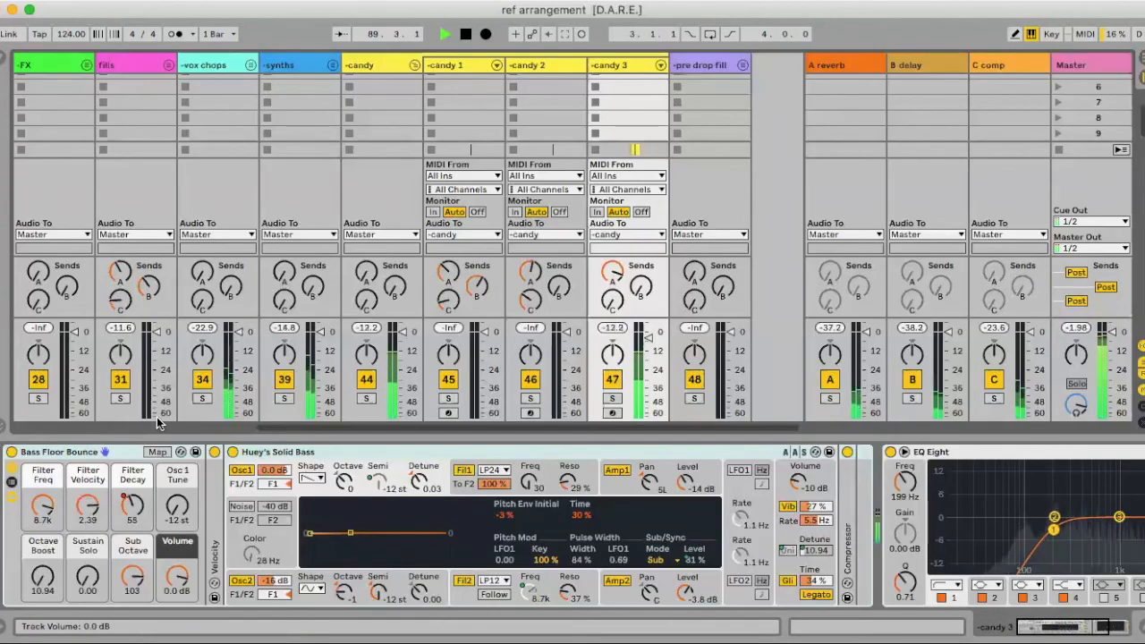
key("Tab")
key("space")
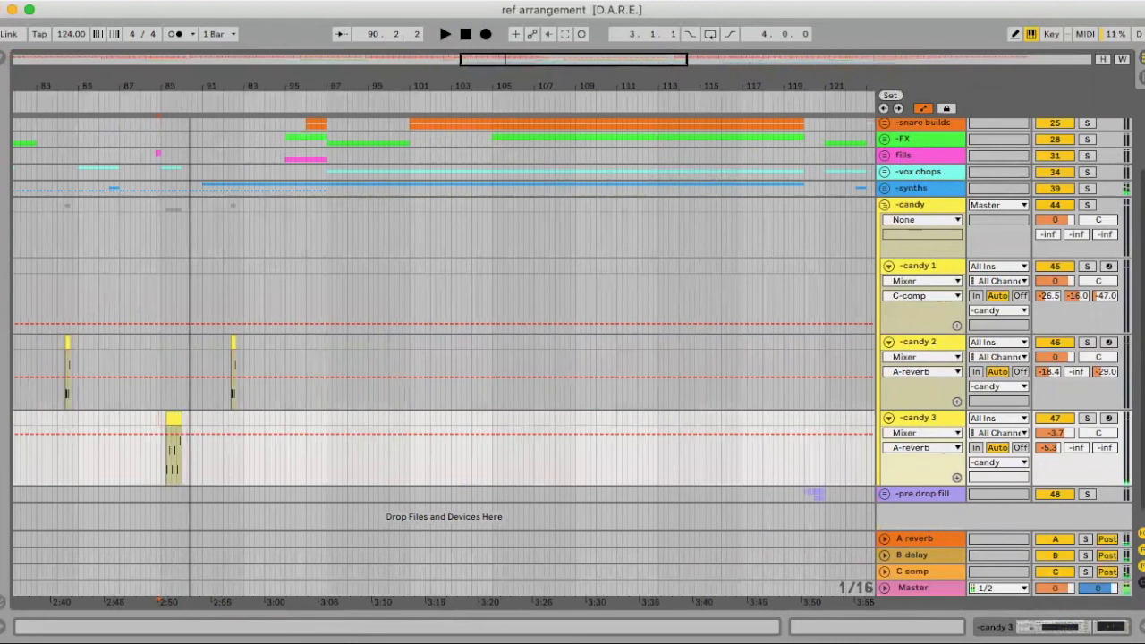
left_click_drag(485, 82, 486, 18)
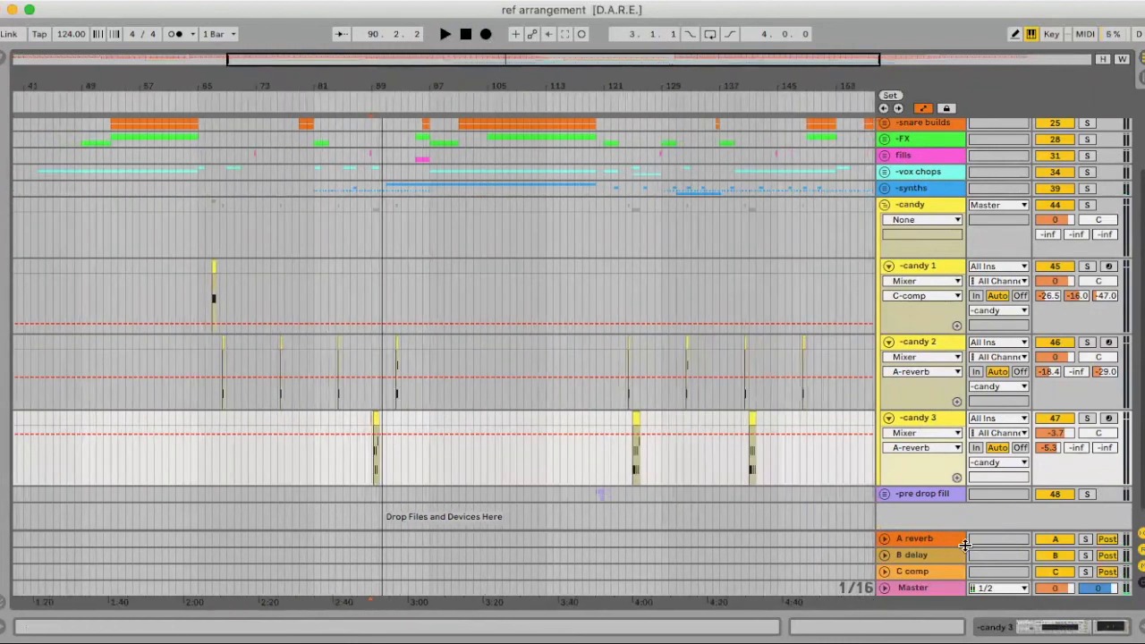
Fold the candy 1, candy 2 and candy 3 tracks, then fold the whole candy group
left_click(888, 267)
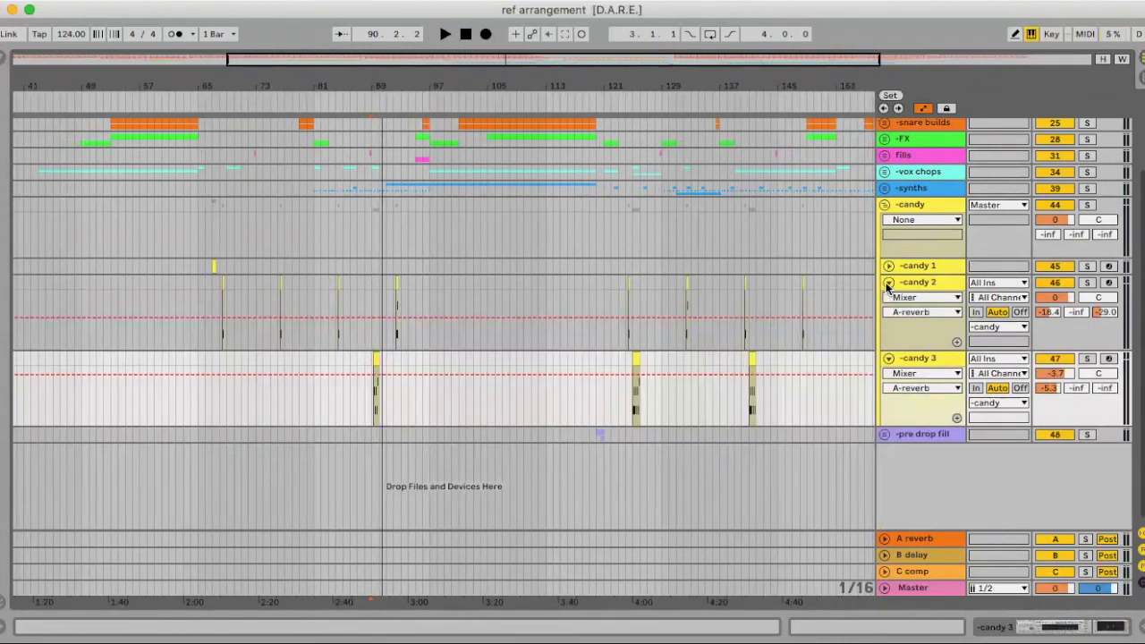
left_click(888, 283)
left_click(888, 400)
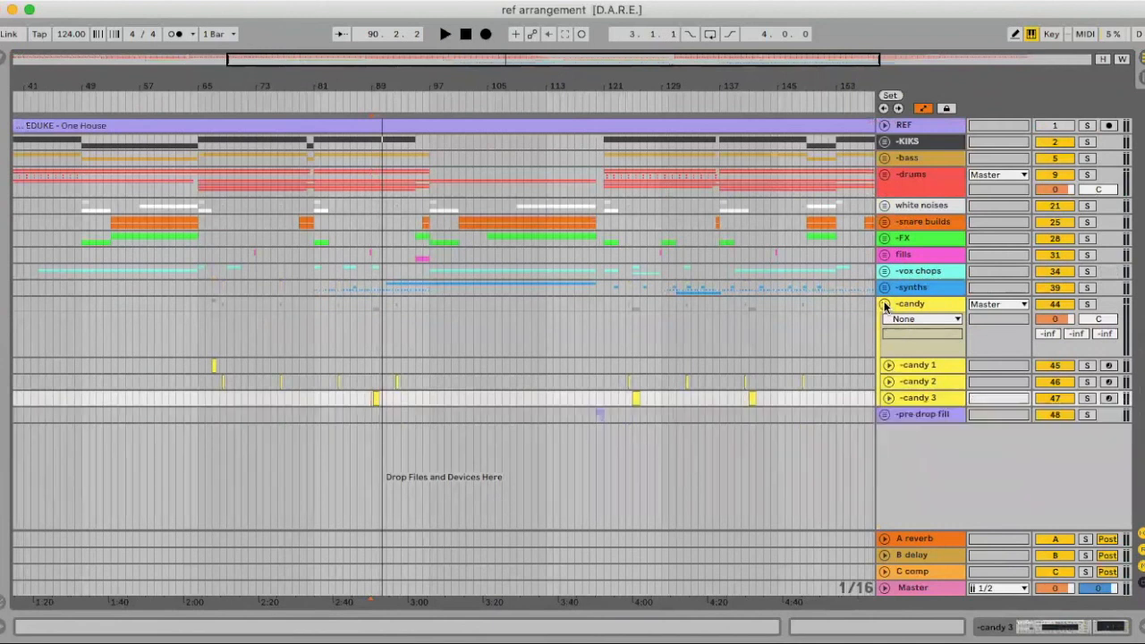
left_click(884, 305)
Move the insert point along the timeline and zoom the ruler out to show the entire song
left_click_drag(586, 75, 534, 82)
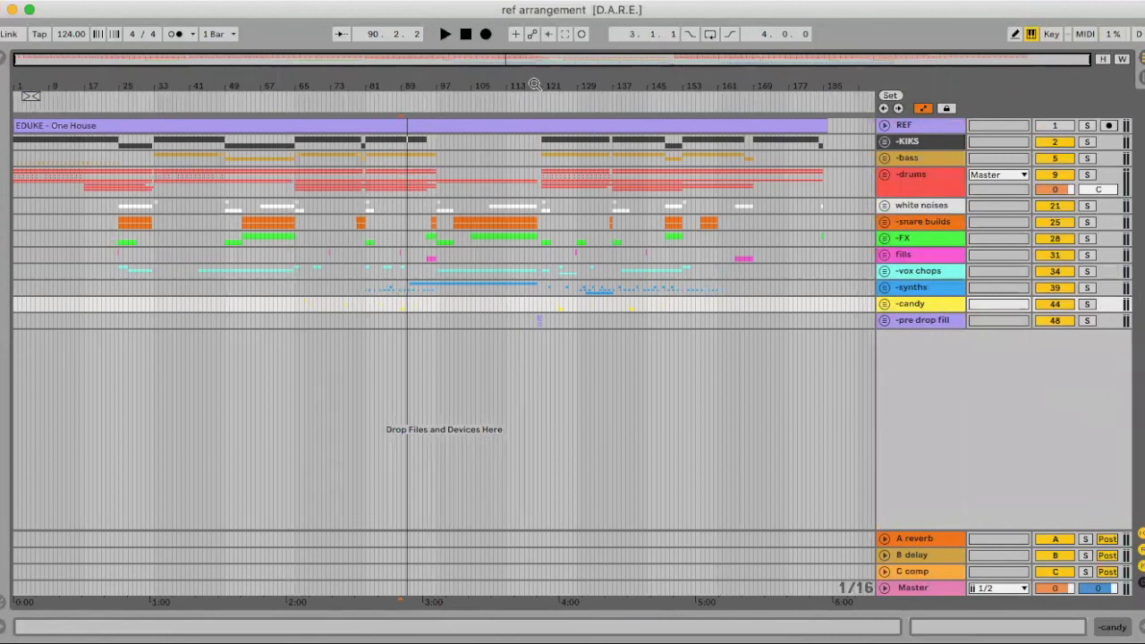
left_click(538, 85)
left_click(669, 85)
left_click_drag(567, 85, 567, 103)
left_click_drag(478, 84, 478, 69)
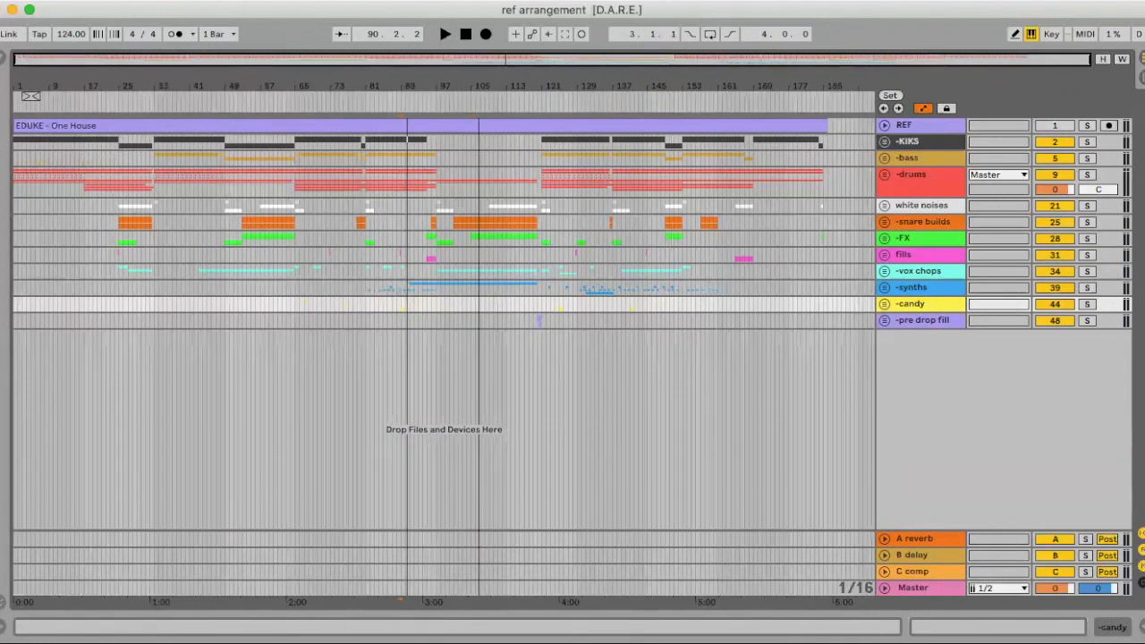